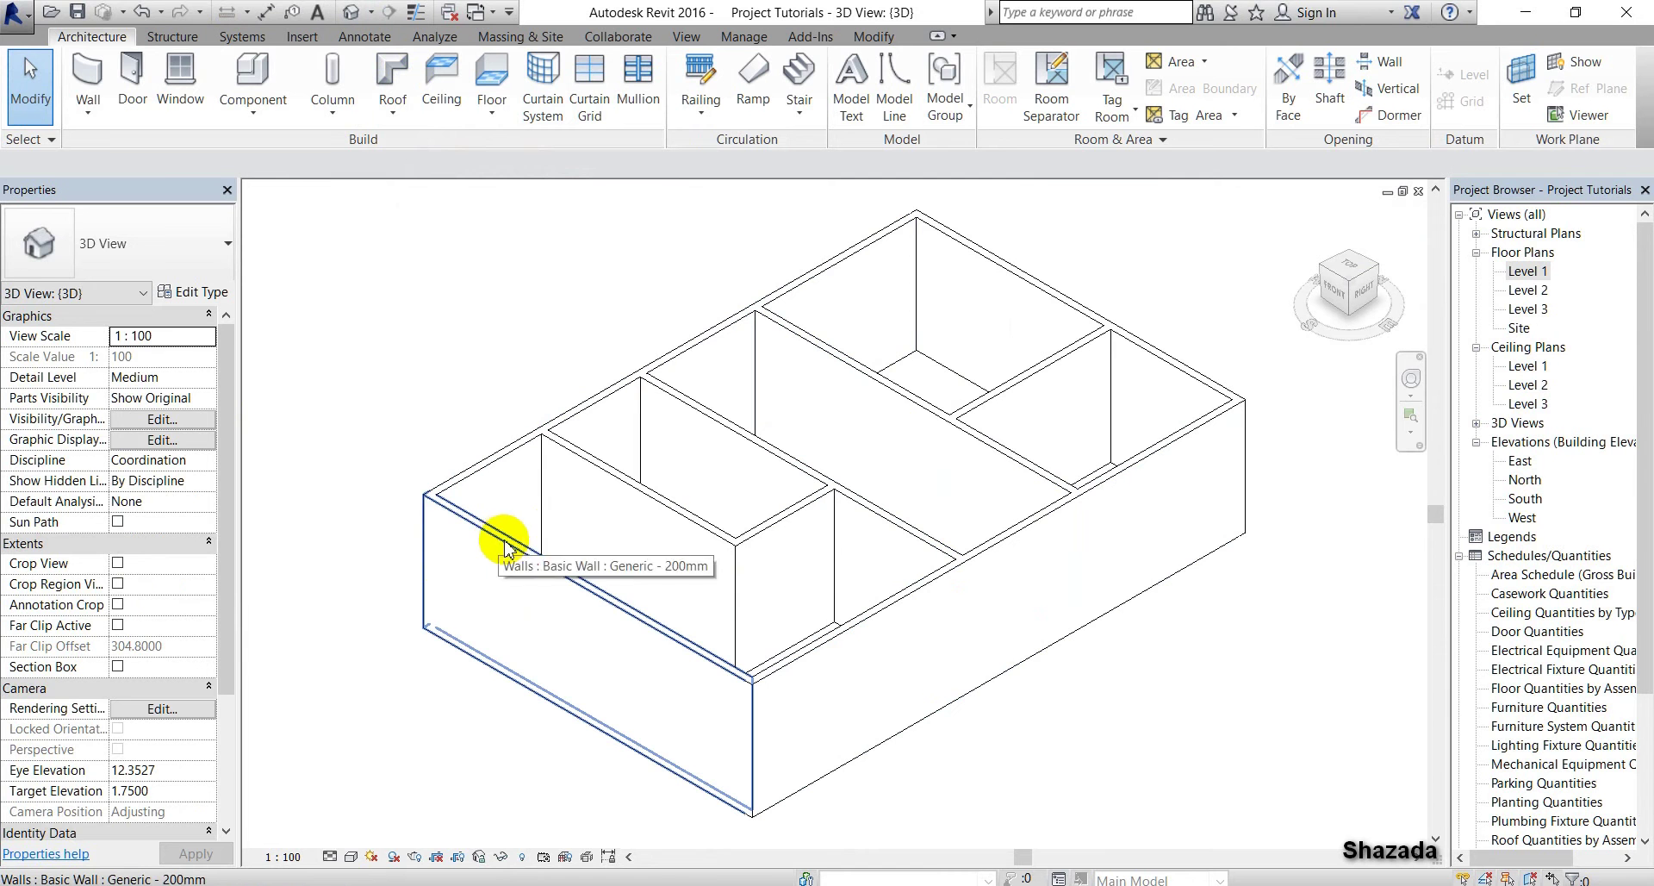
Make the front long wall's Top Constraint Unconnected with an Unconnected Height of 1.5000
{"action": "left_click", "coordinate": [548, 581]}
{"action": "left_click", "coordinate": [181, 466]}
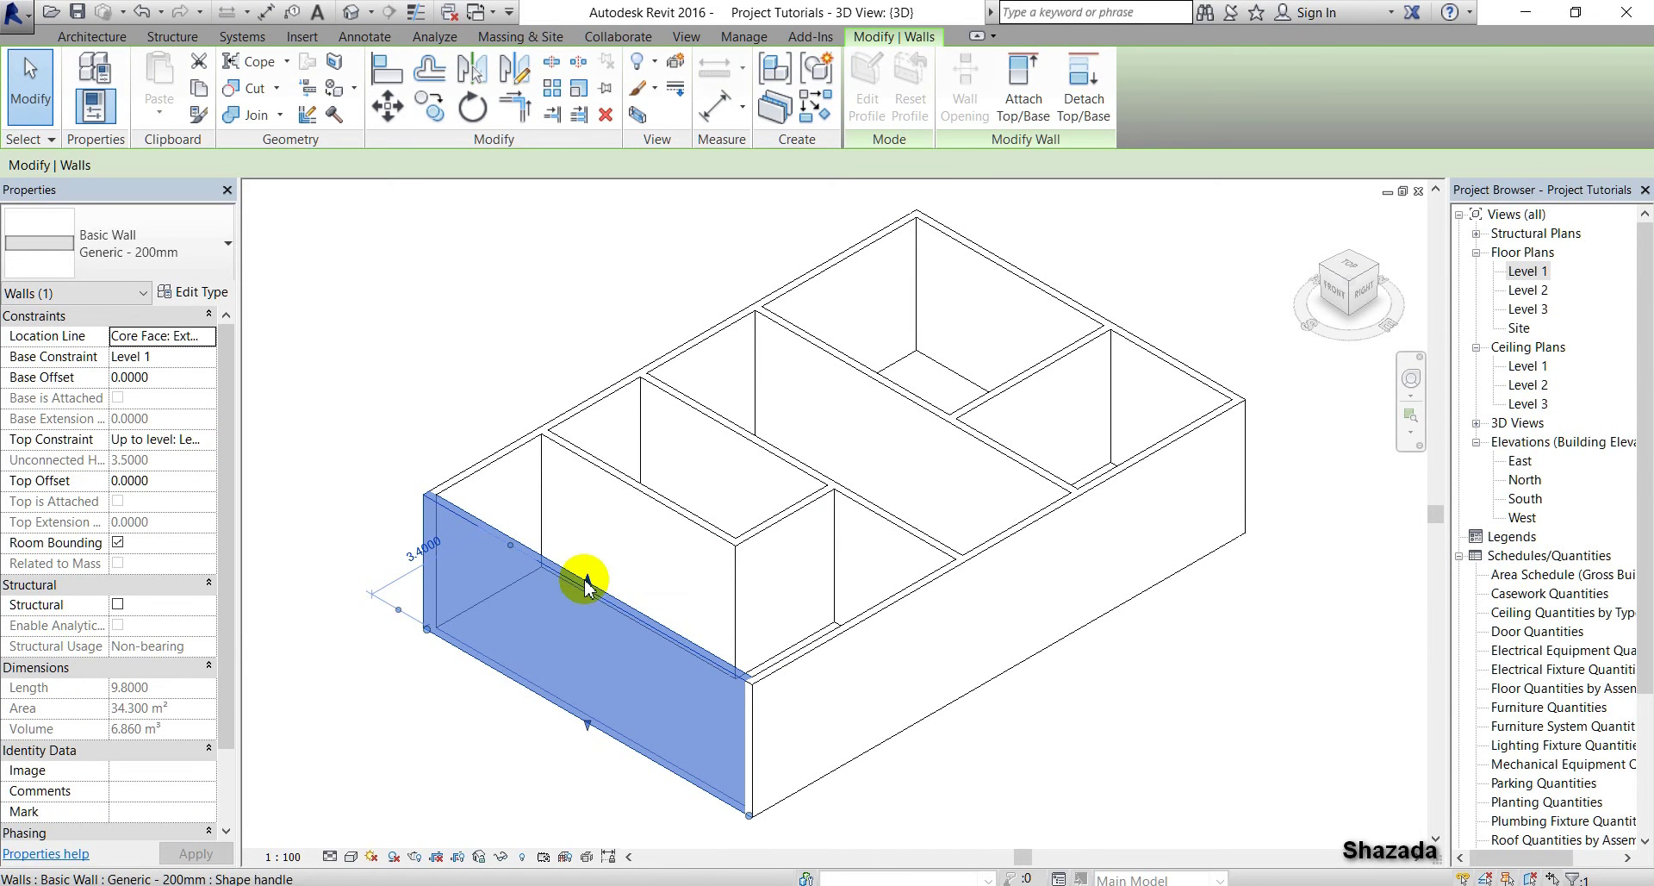
{"action": "left_click_drag", "start_coordinate": [586, 583], "coordinate": [582, 675]}
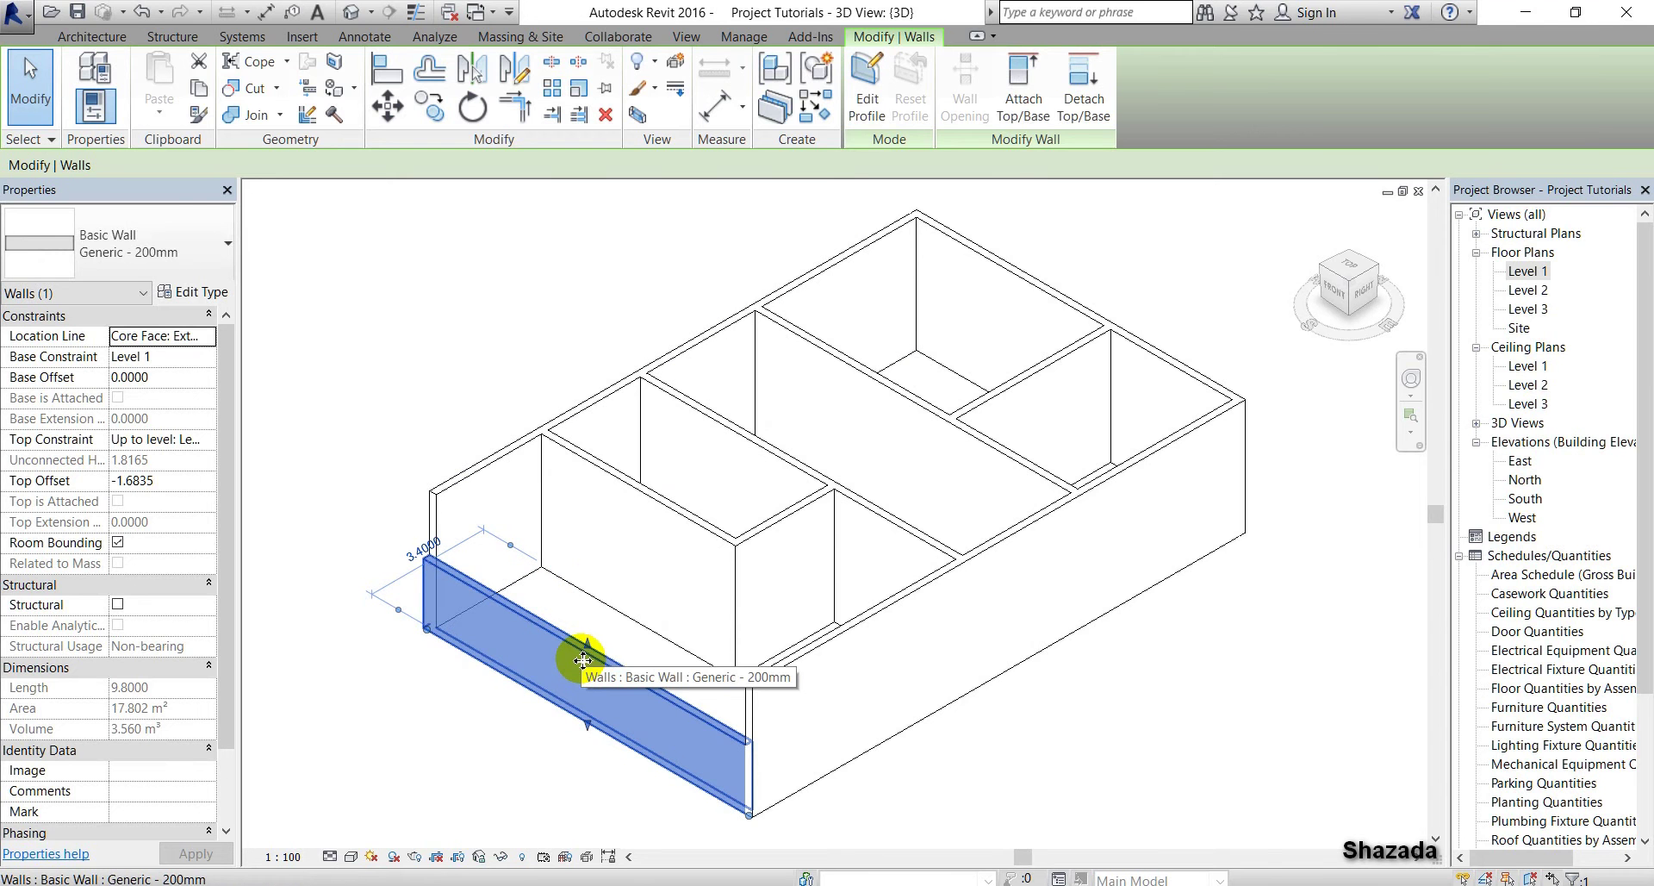
{"action": "key", "text": "ctrl+z"}
{"action": "left_click", "coordinate": [520, 565]}
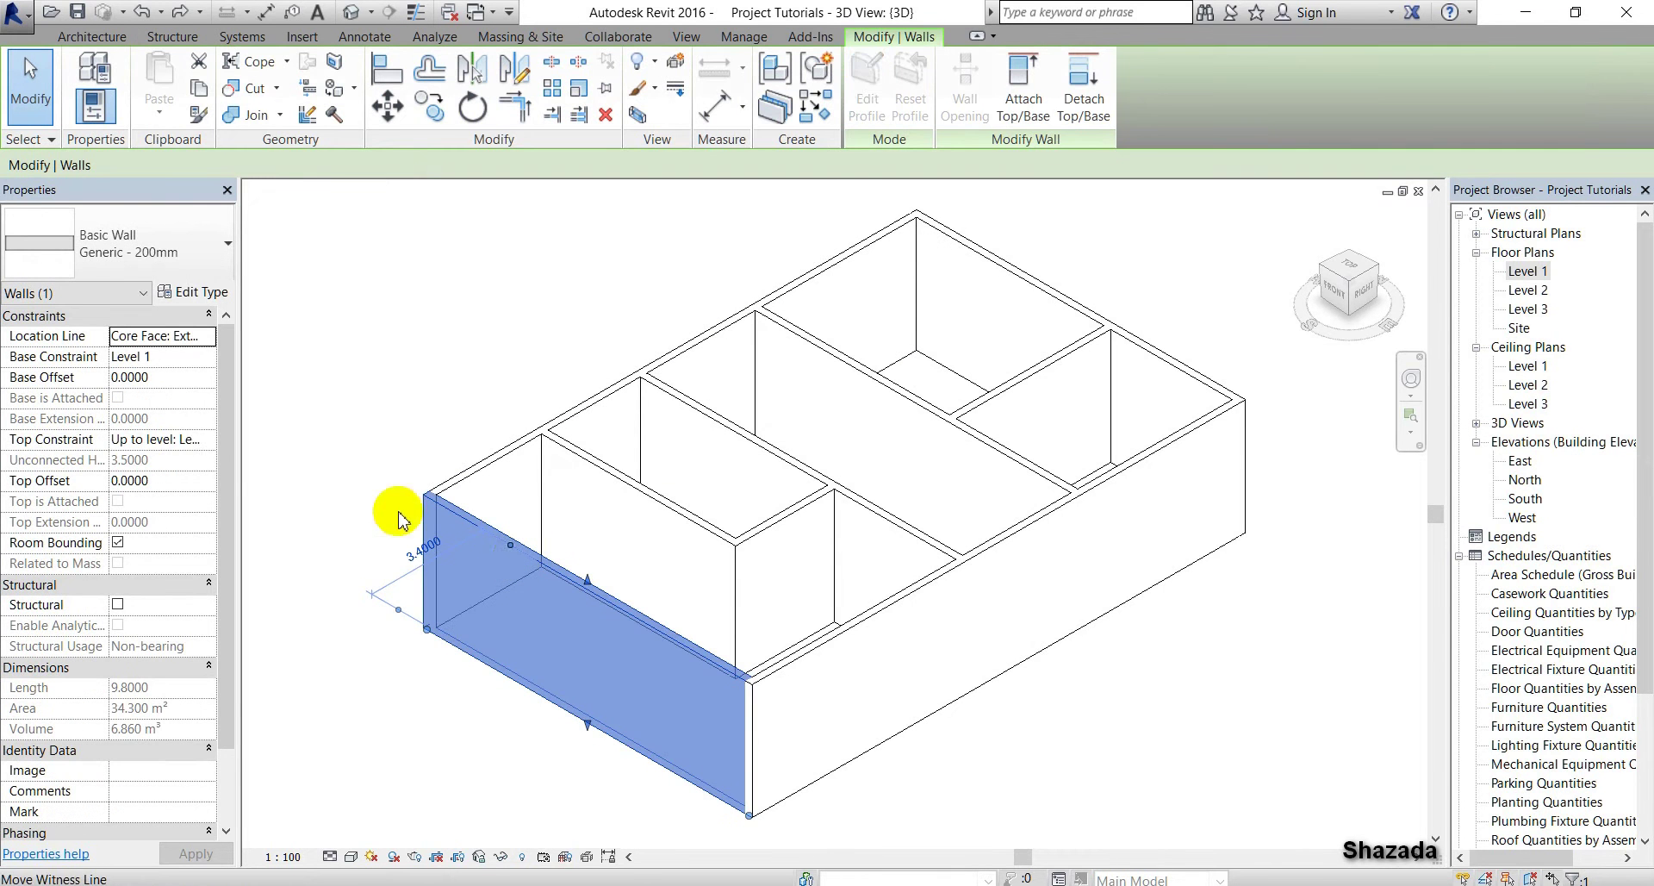
{"action": "left_click", "coordinate": [190, 441]}
{"action": "left_click", "coordinate": [210, 440]}
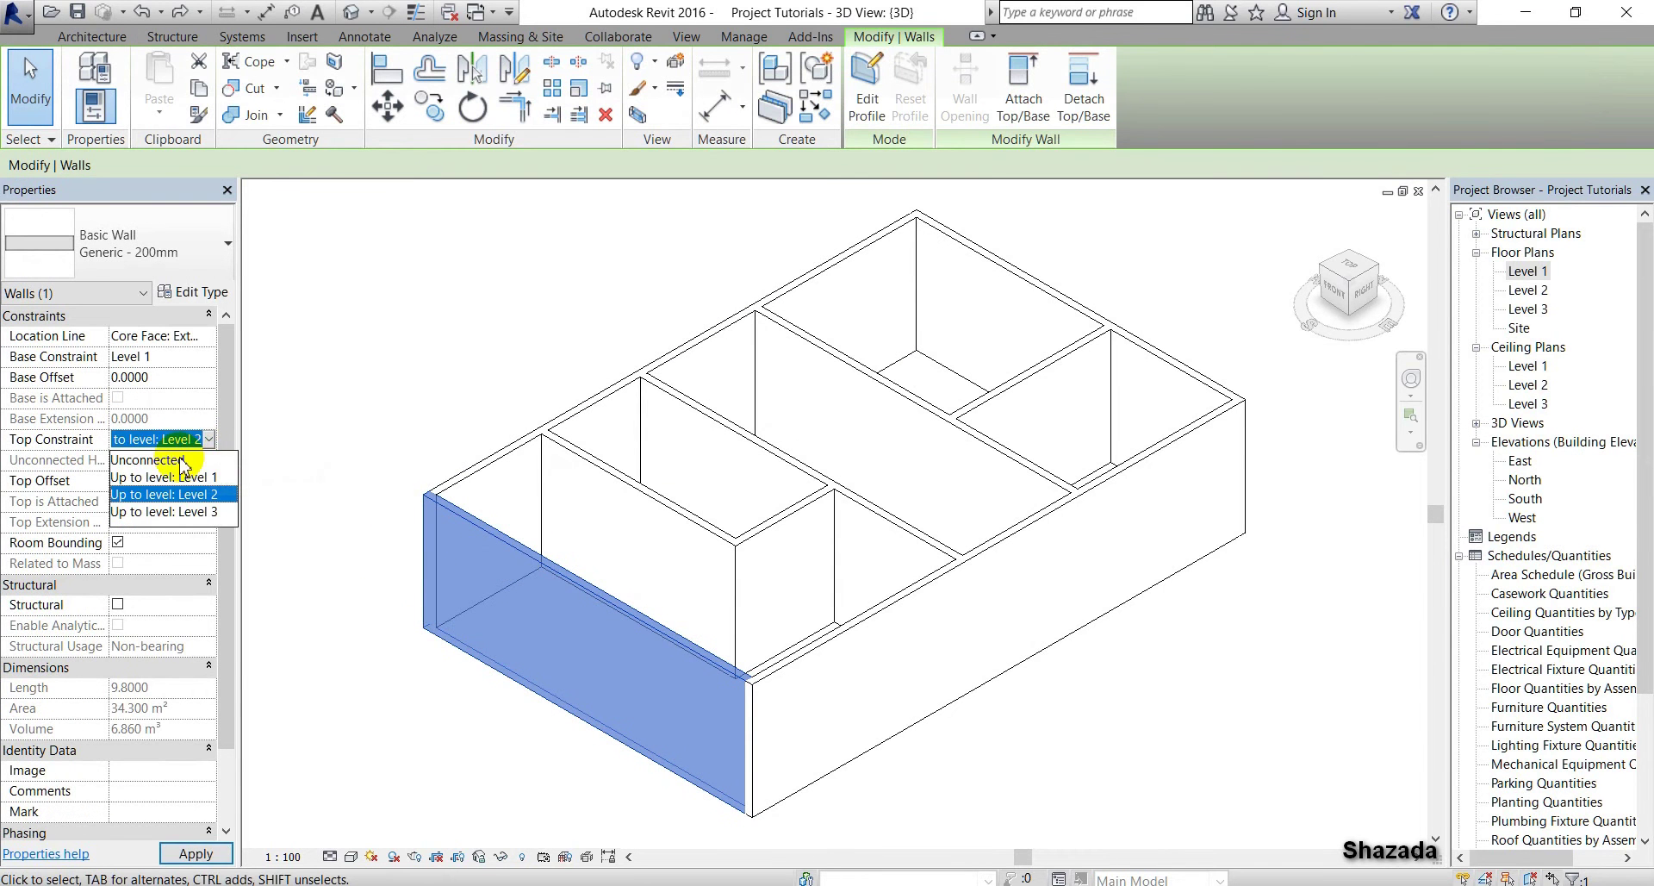
{"action": "left_click", "coordinate": [146, 460]}
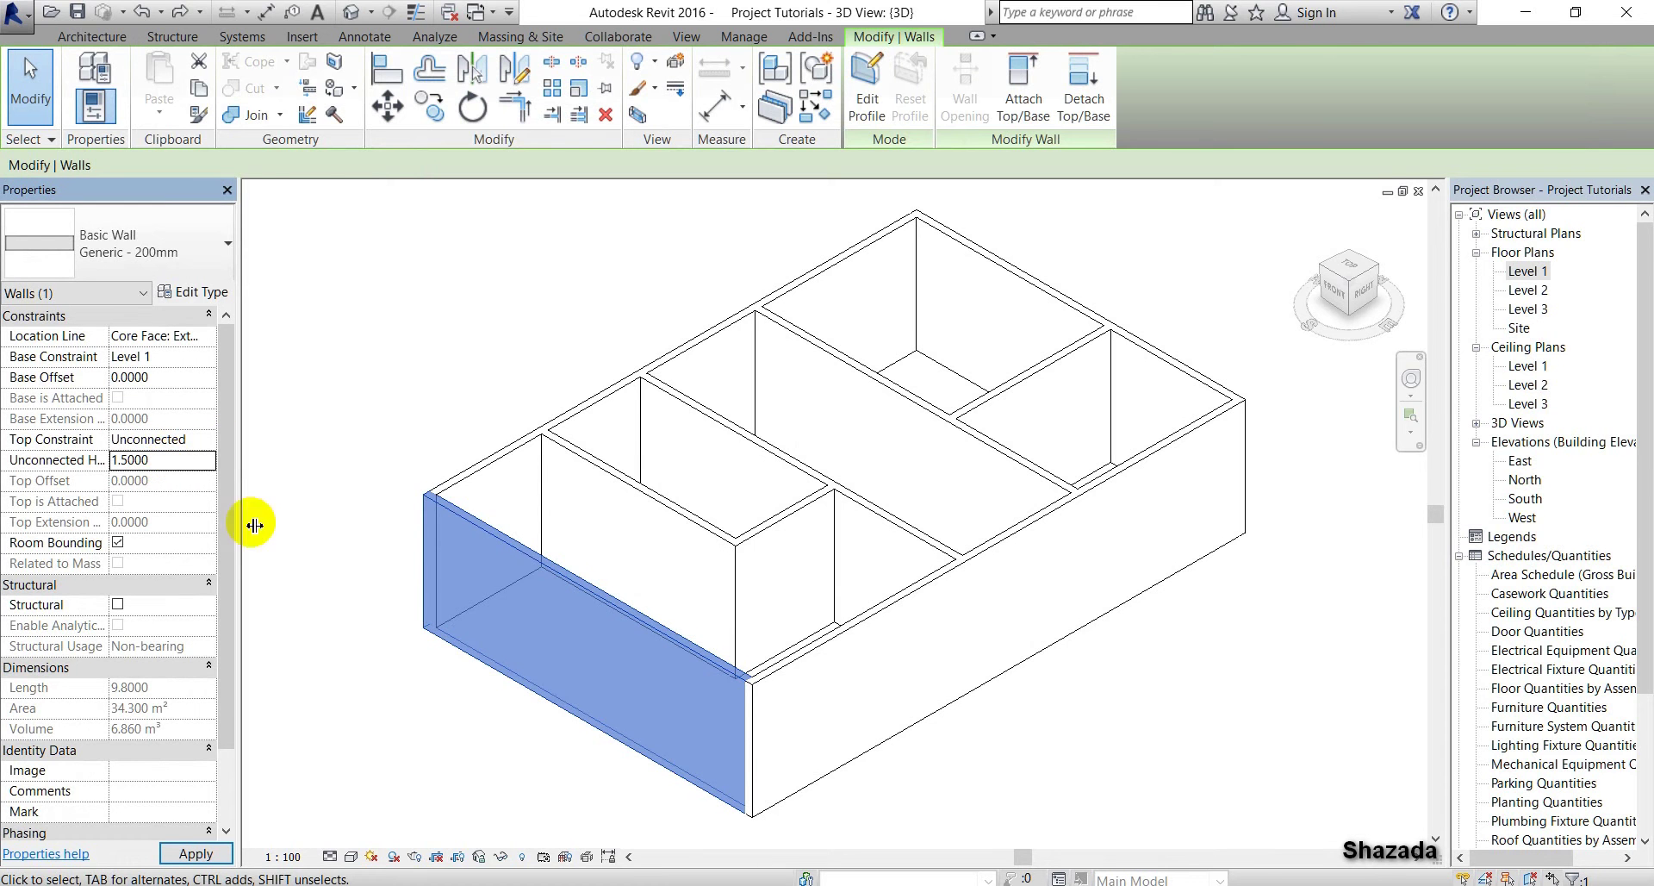
{"action": "left_click", "coordinate": [462, 800]}
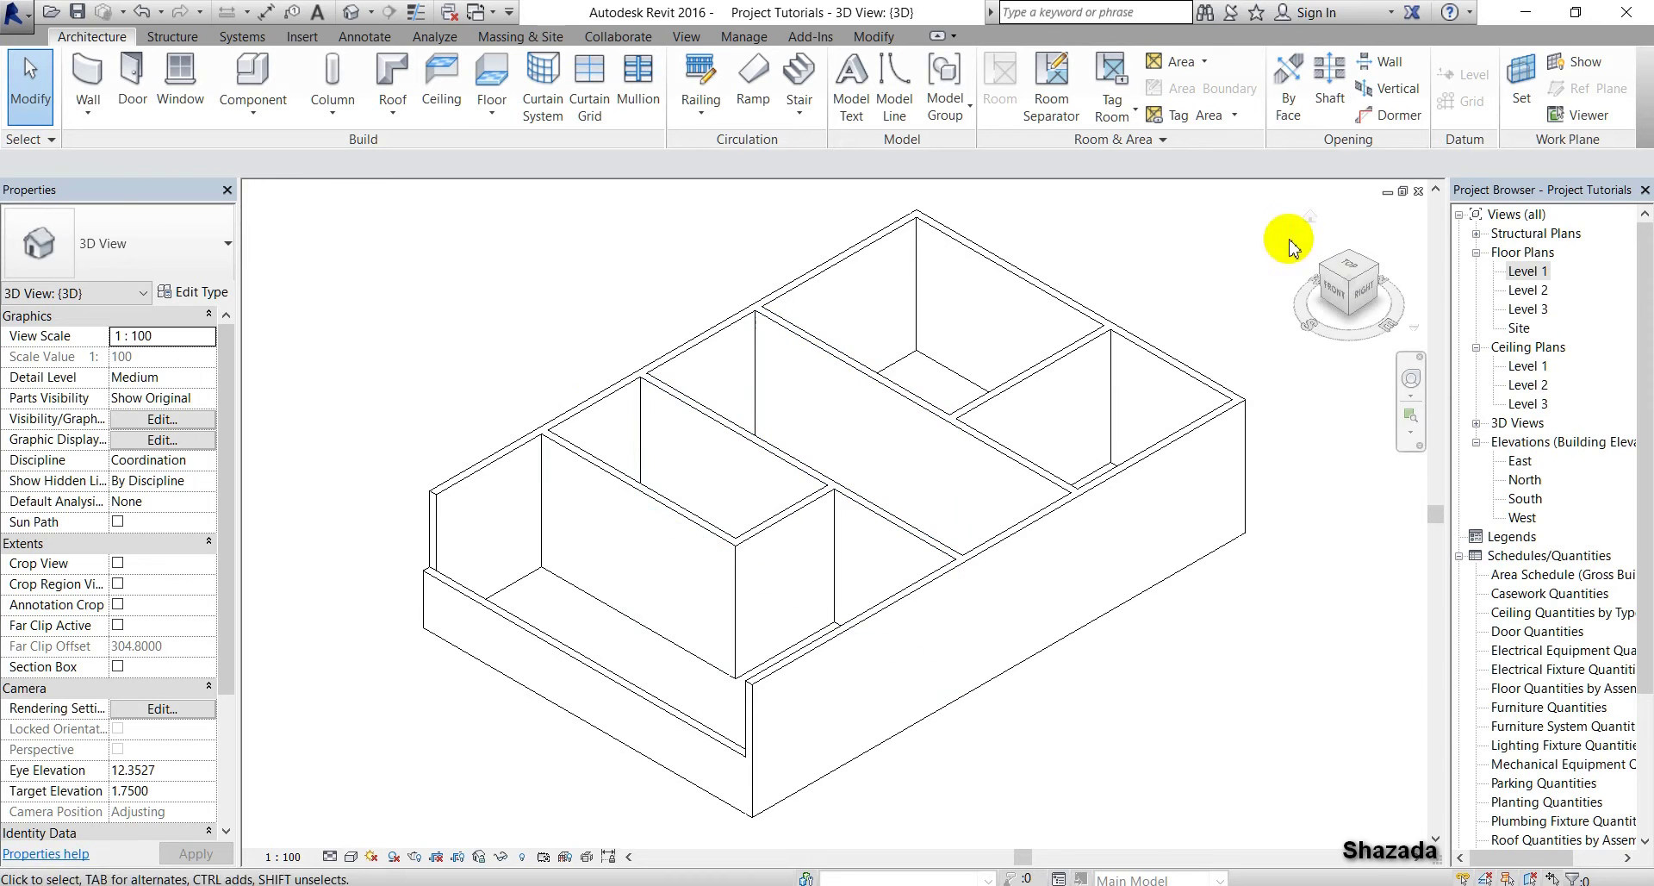
Orbit the 3D house to see another side, then open the Level 1 floor plan
{"action": "mouse_move", "coordinate": [1360, 289]}
{"action": "left_mouse_down"}
{"action": "mouse_move", "coordinate": [250, 302]}
{"action": "mouse_move", "coordinate": [402, 270]}
{"action": "mouse_move", "coordinate": [483, 222]}
{"action": "mouse_move", "coordinate": [1340, 322]}
{"action": "mouse_move", "coordinate": [1396, 203]}
{"action": "mouse_move", "coordinate": [380, 199]}
{"action": "mouse_move", "coordinate": [453, 843]}
{"action": "mouse_move", "coordinate": [448, 196]}
{"action": "left_mouse_up"}
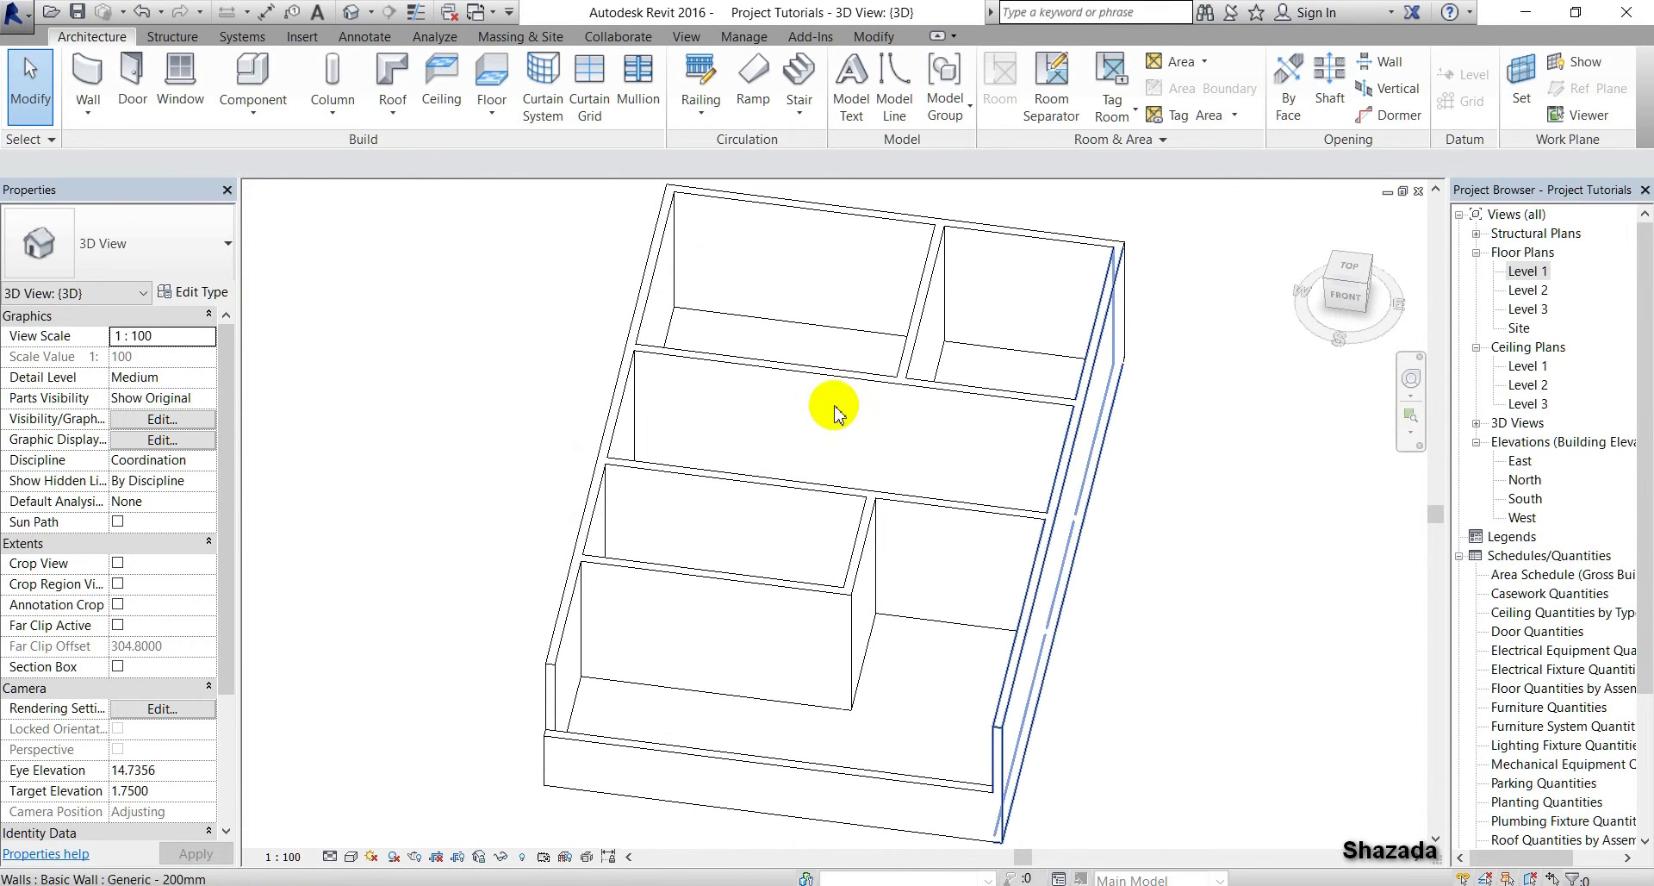
{"action": "double_click", "coordinate": [1518, 274]}
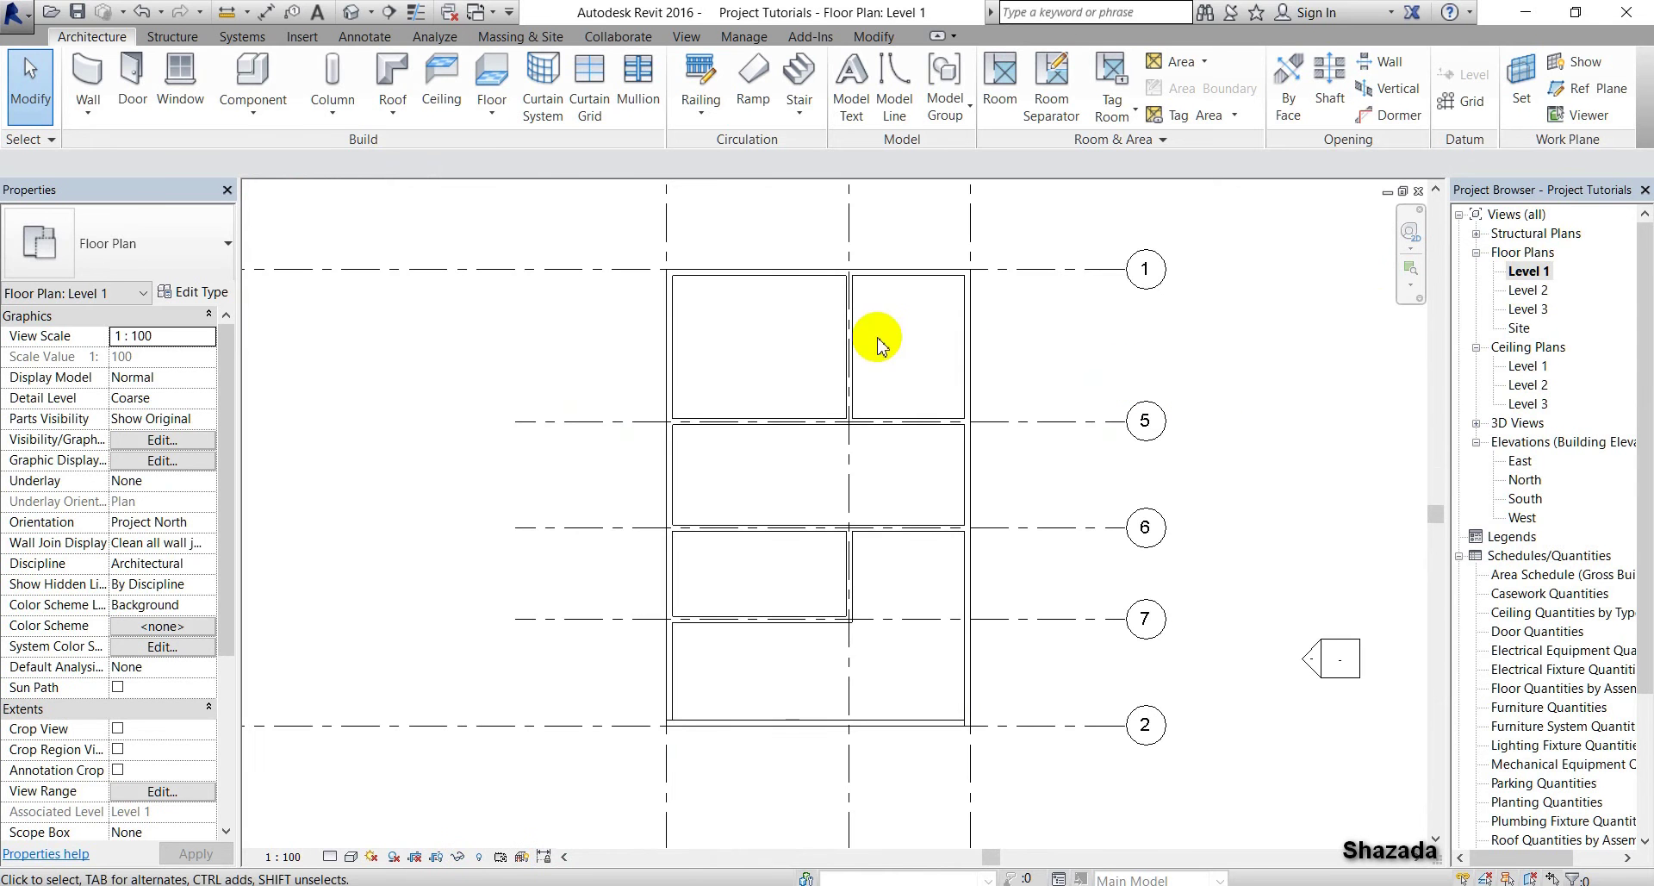
Start the Door tool and review the available door types without changing them
{"action": "left_click", "coordinate": [134, 75]}
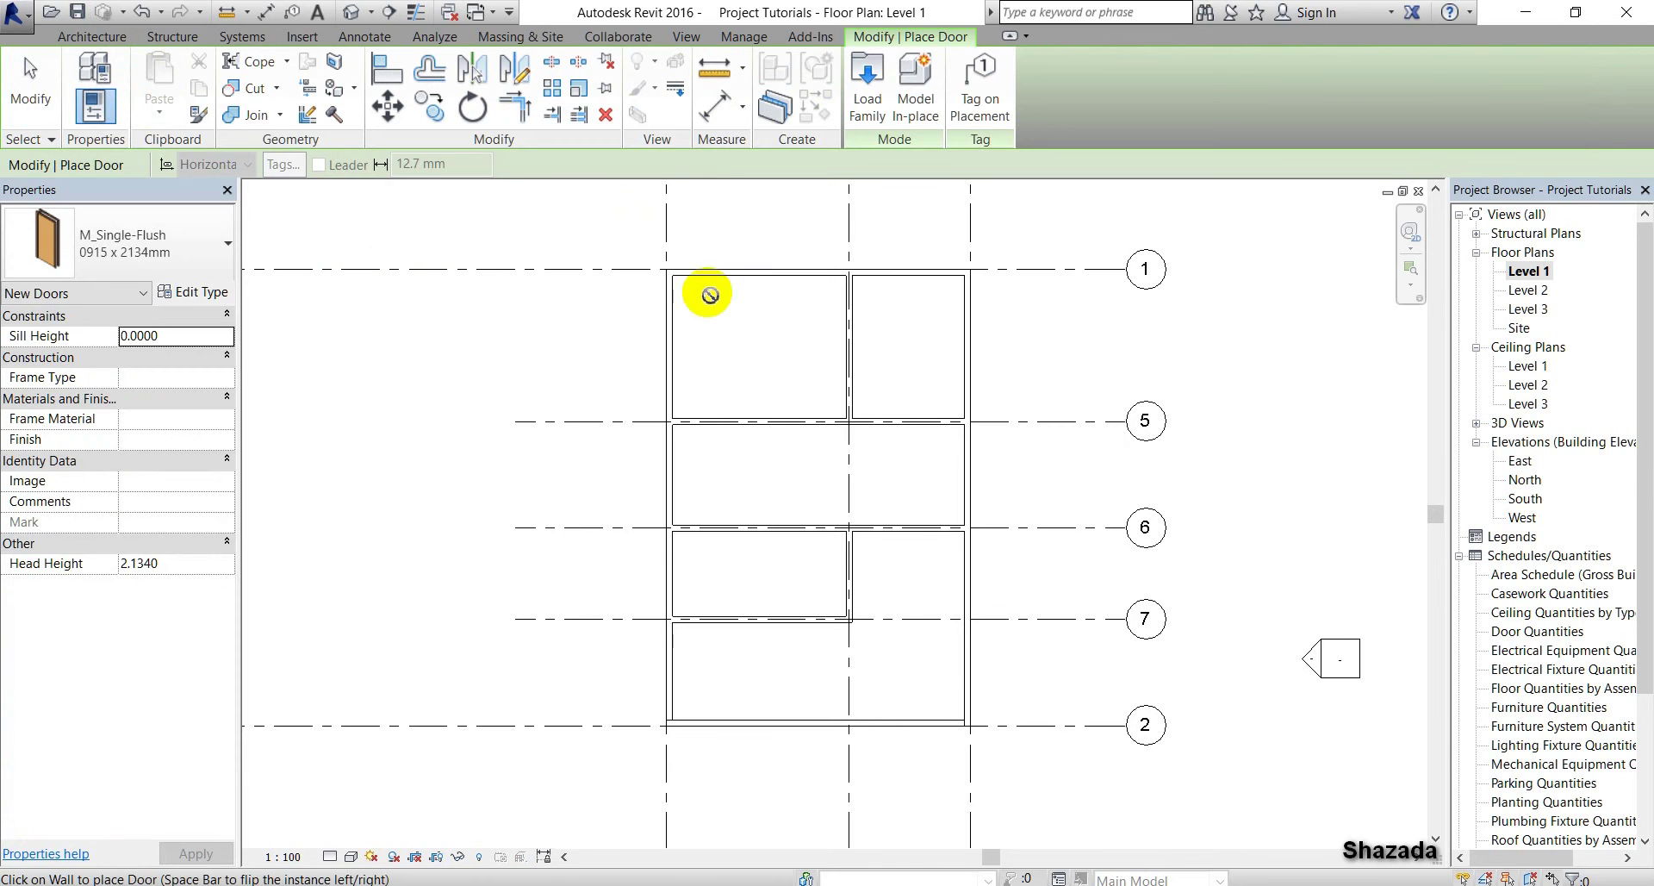
{"action": "left_click", "coordinate": [169, 250]}
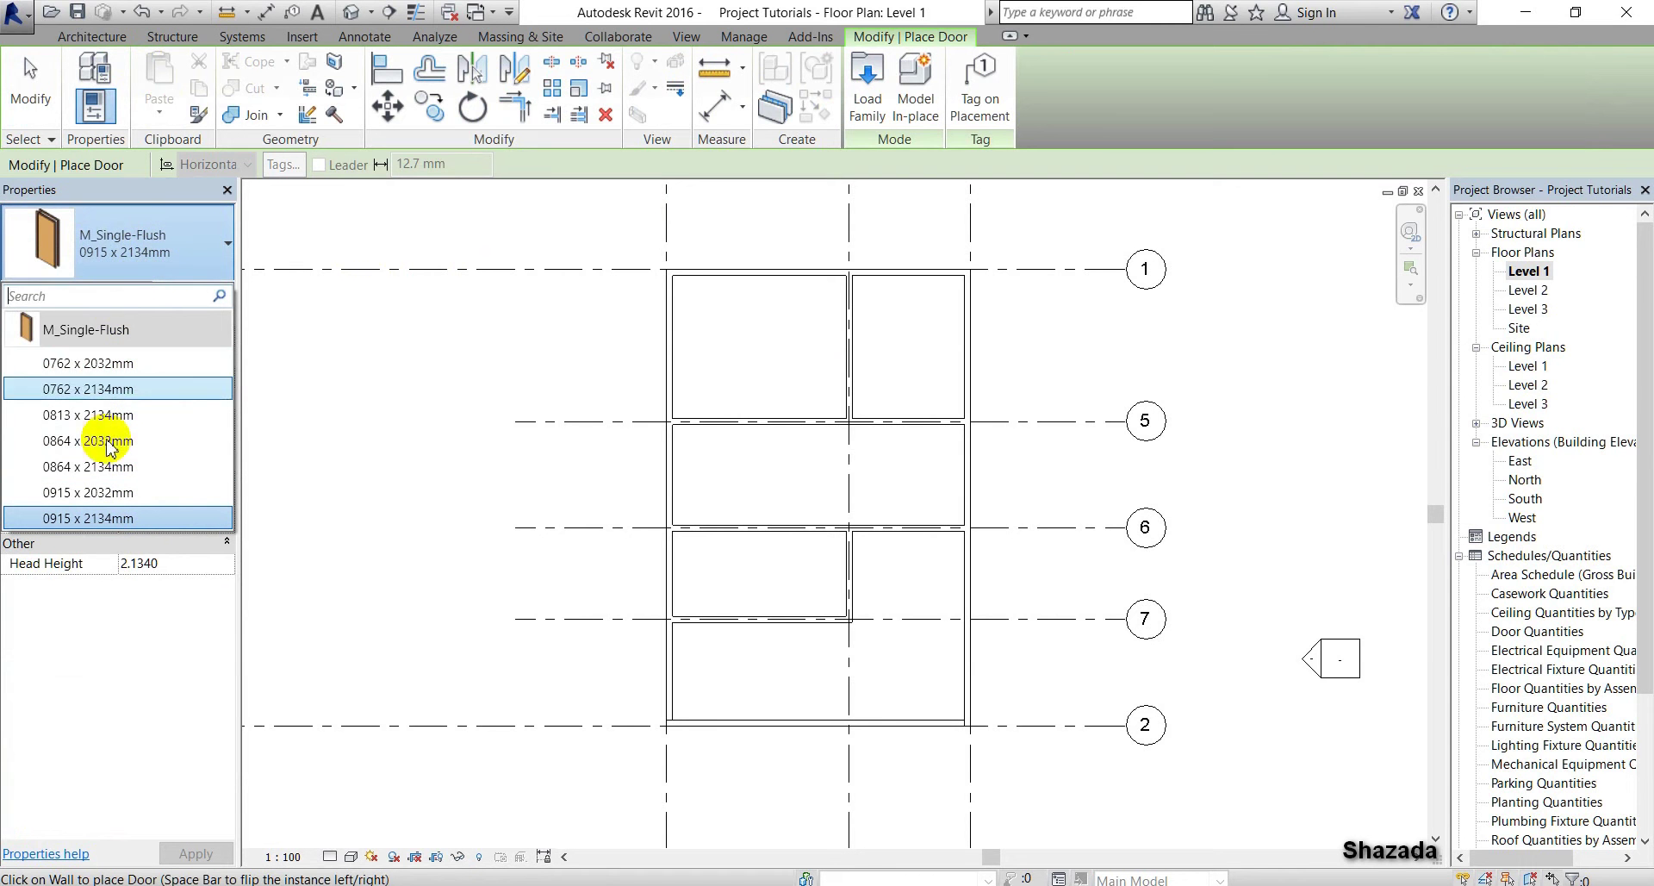
{"action": "left_click", "coordinate": [169, 241]}
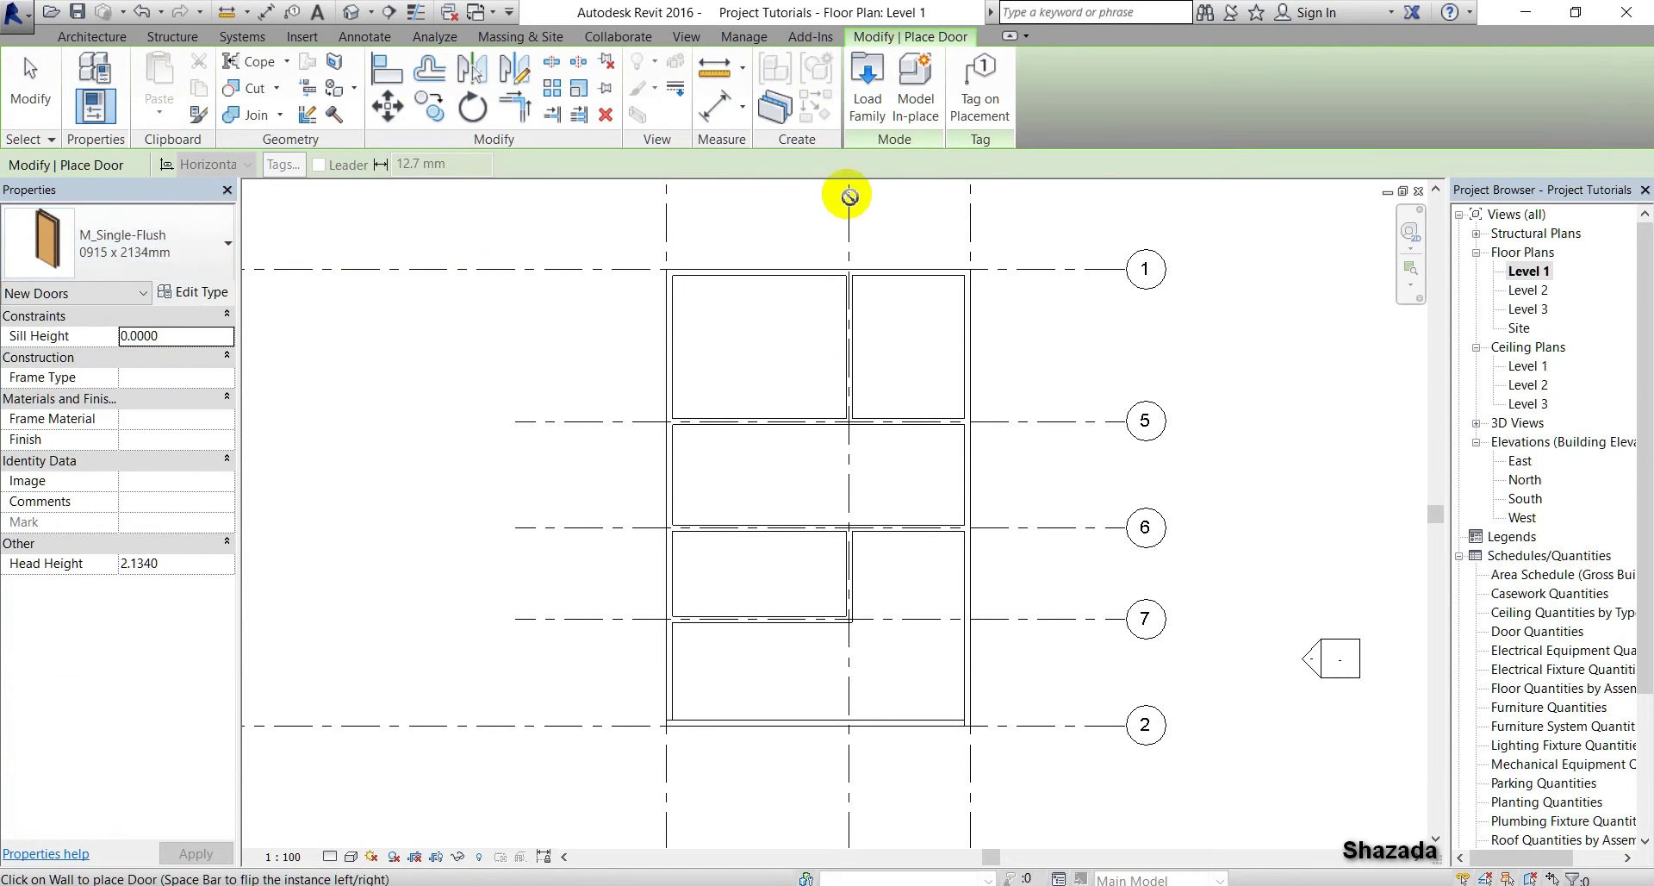
In Load Family, browse to 1 Revit Extraaaa > Doors and preview door families
{"action": "left_click", "coordinate": [871, 90]}
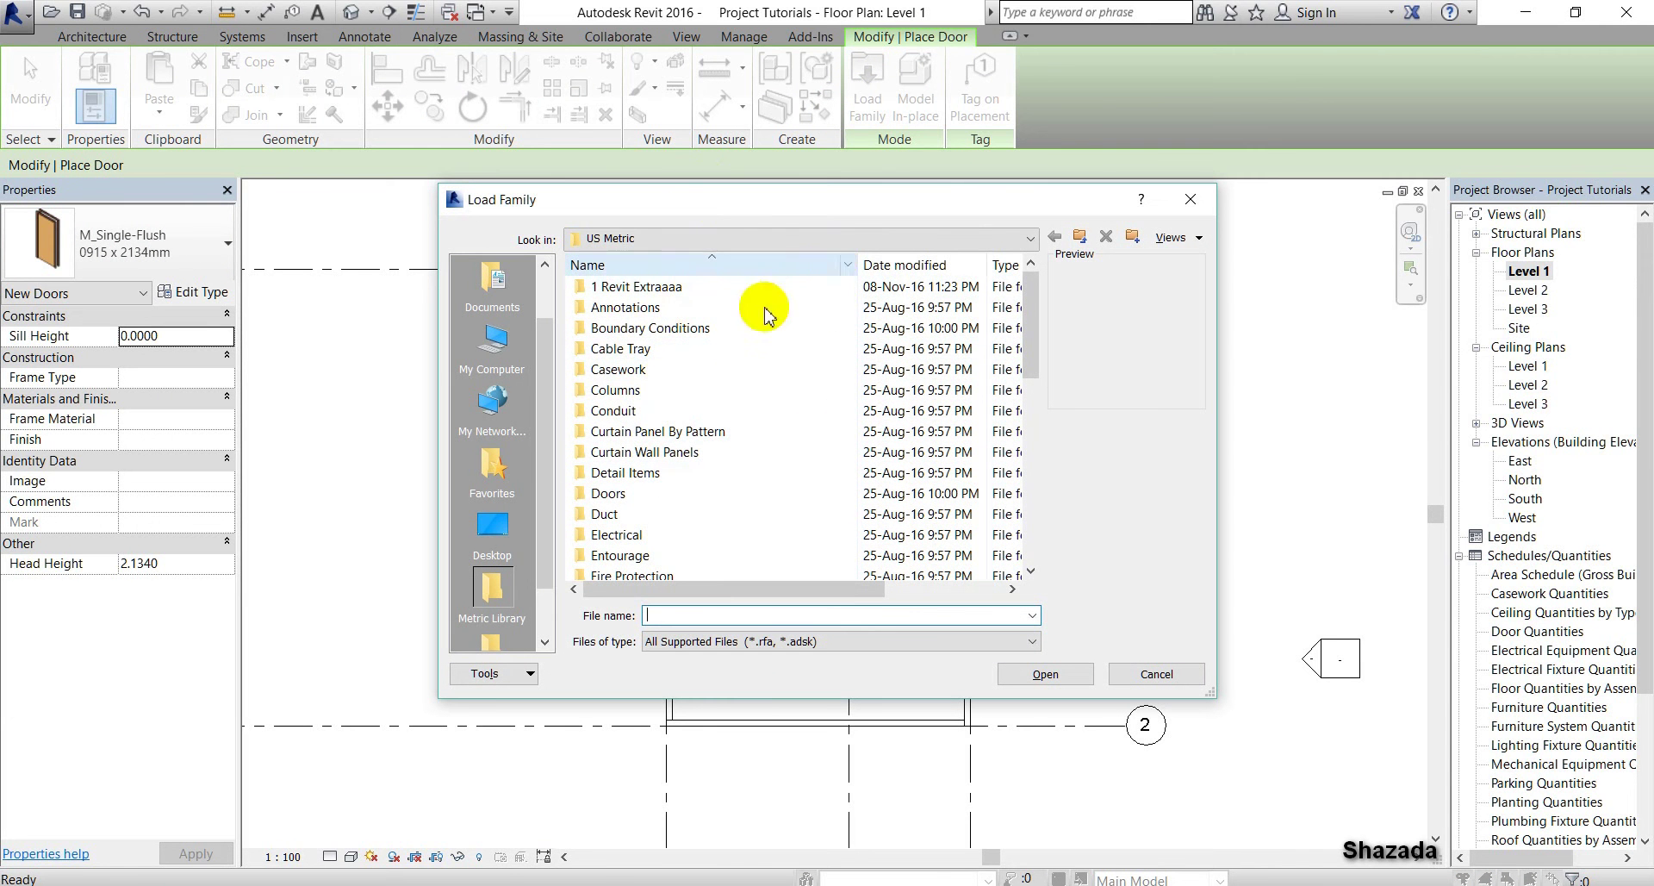
{"action": "double_click", "coordinate": [676, 287]}
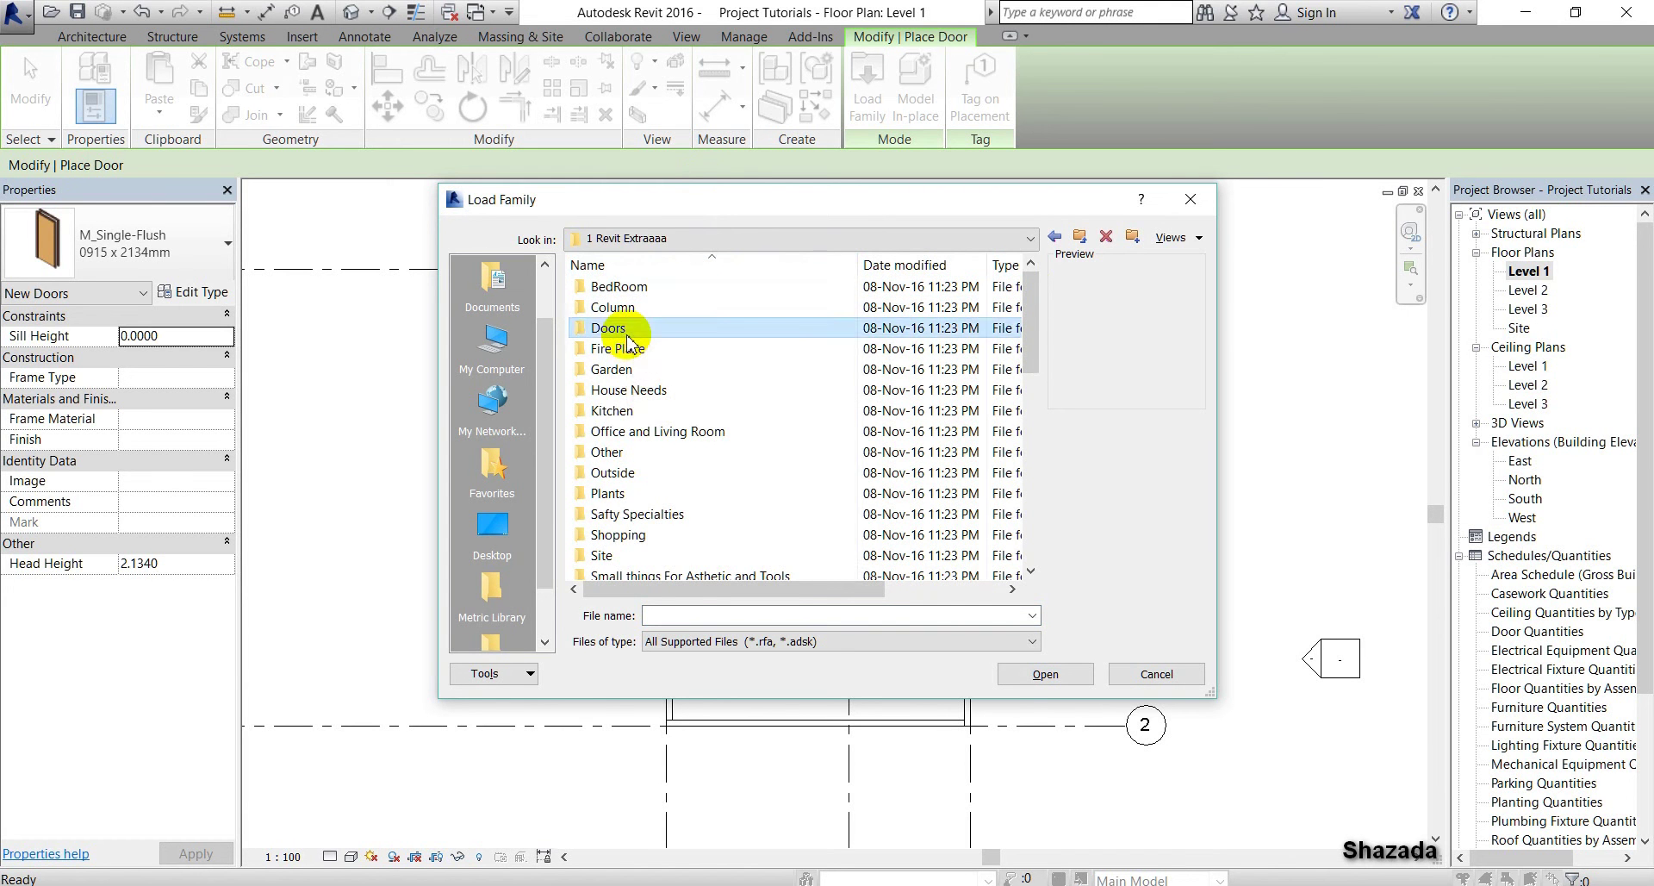
{"action": "double_click", "coordinate": [642, 328]}
{"action": "left_click", "coordinate": [633, 307]}
{"action": "left_click", "coordinate": [629, 430]}
{"action": "left_click", "coordinate": [655, 493]}
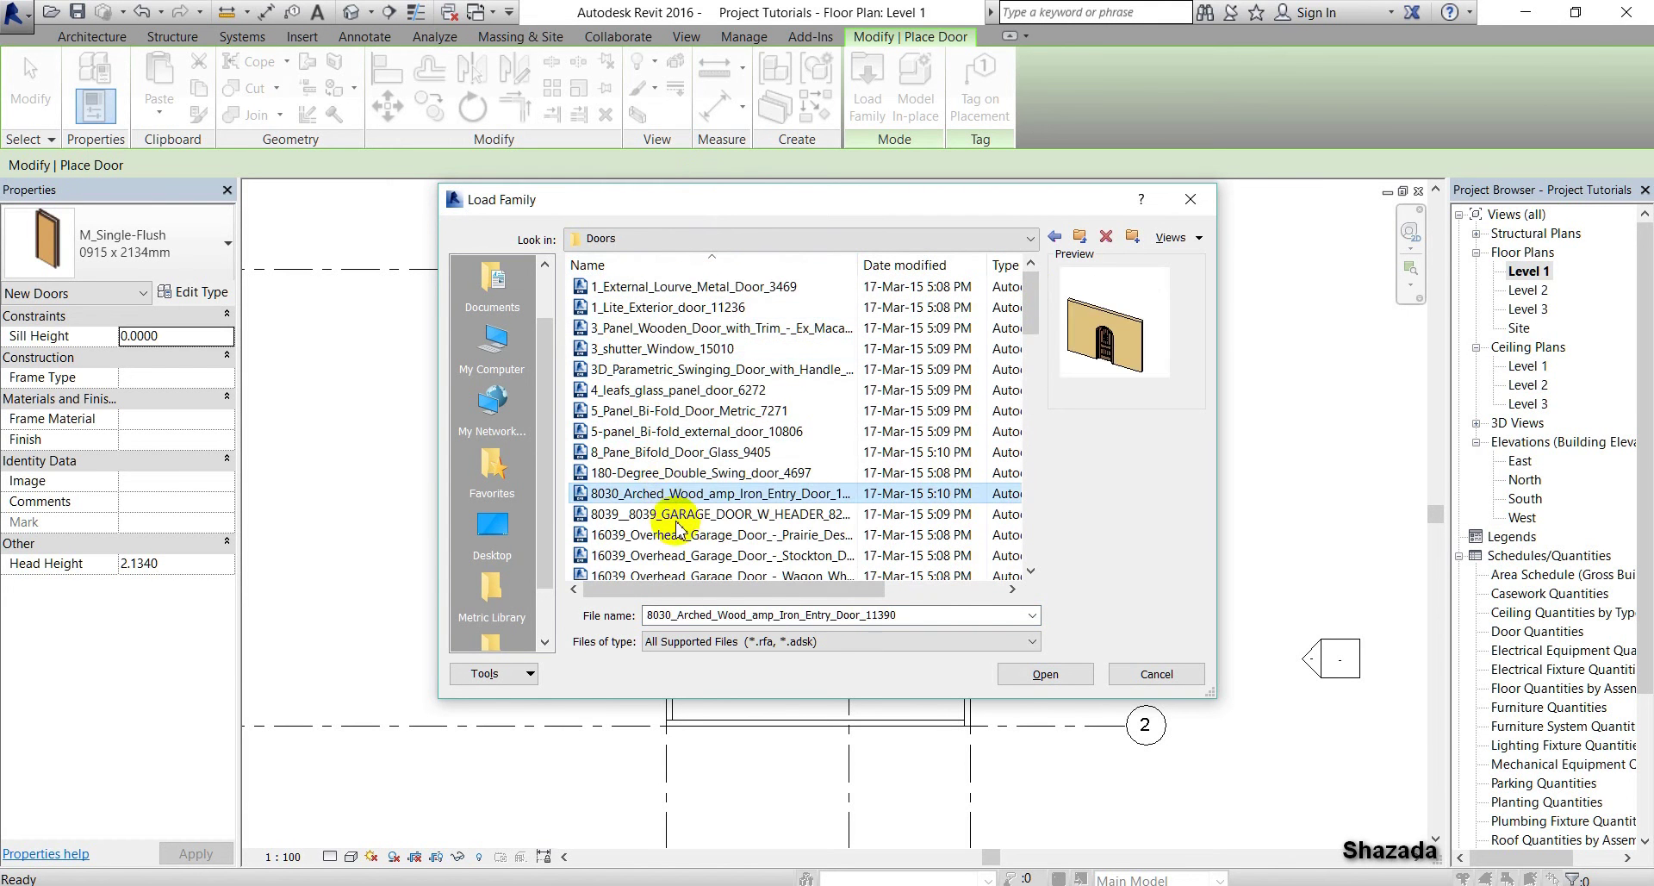
{"action": "left_click", "coordinate": [664, 534]}
Preview Barred, Craftsman_Front_Entry_14782 and ExtDbl (7), then load the ExtDbl (9) double door
{"action": "scroll", "coordinate": [703, 508], "scroll_direction": "down", "scroll_amount": 3}
{"action": "left_click", "coordinate": [664, 389]}
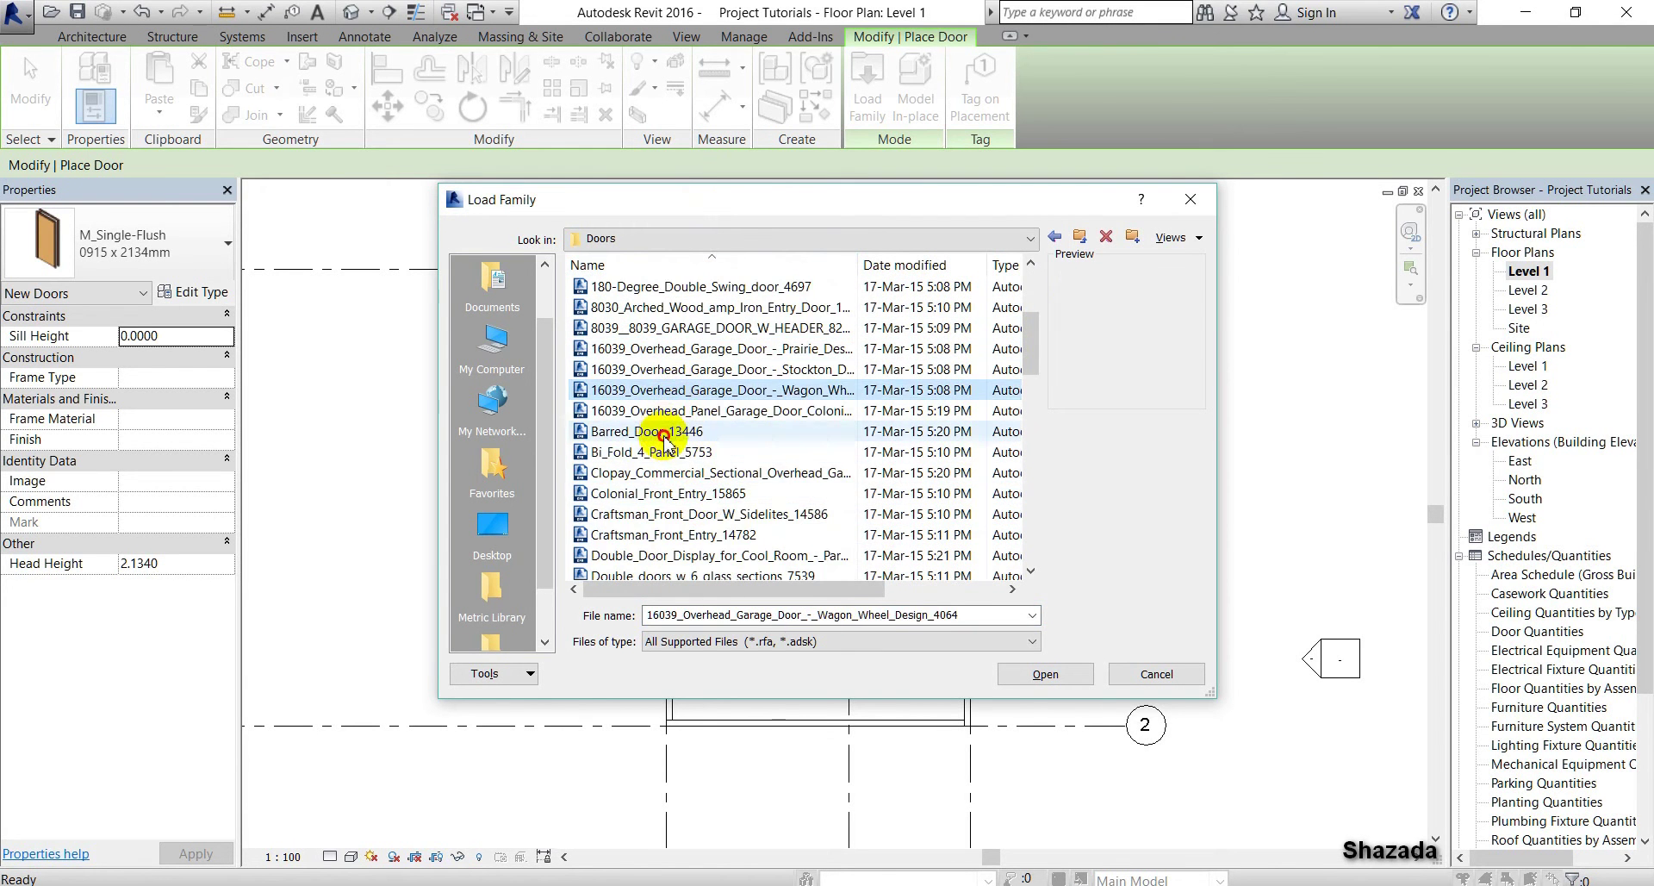
{"action": "left_click", "coordinate": [657, 431]}
{"action": "left_click", "coordinate": [678, 534]}
{"action": "scroll", "coordinate": [680, 482], "scroll_direction": "down", "scroll_amount": 4}
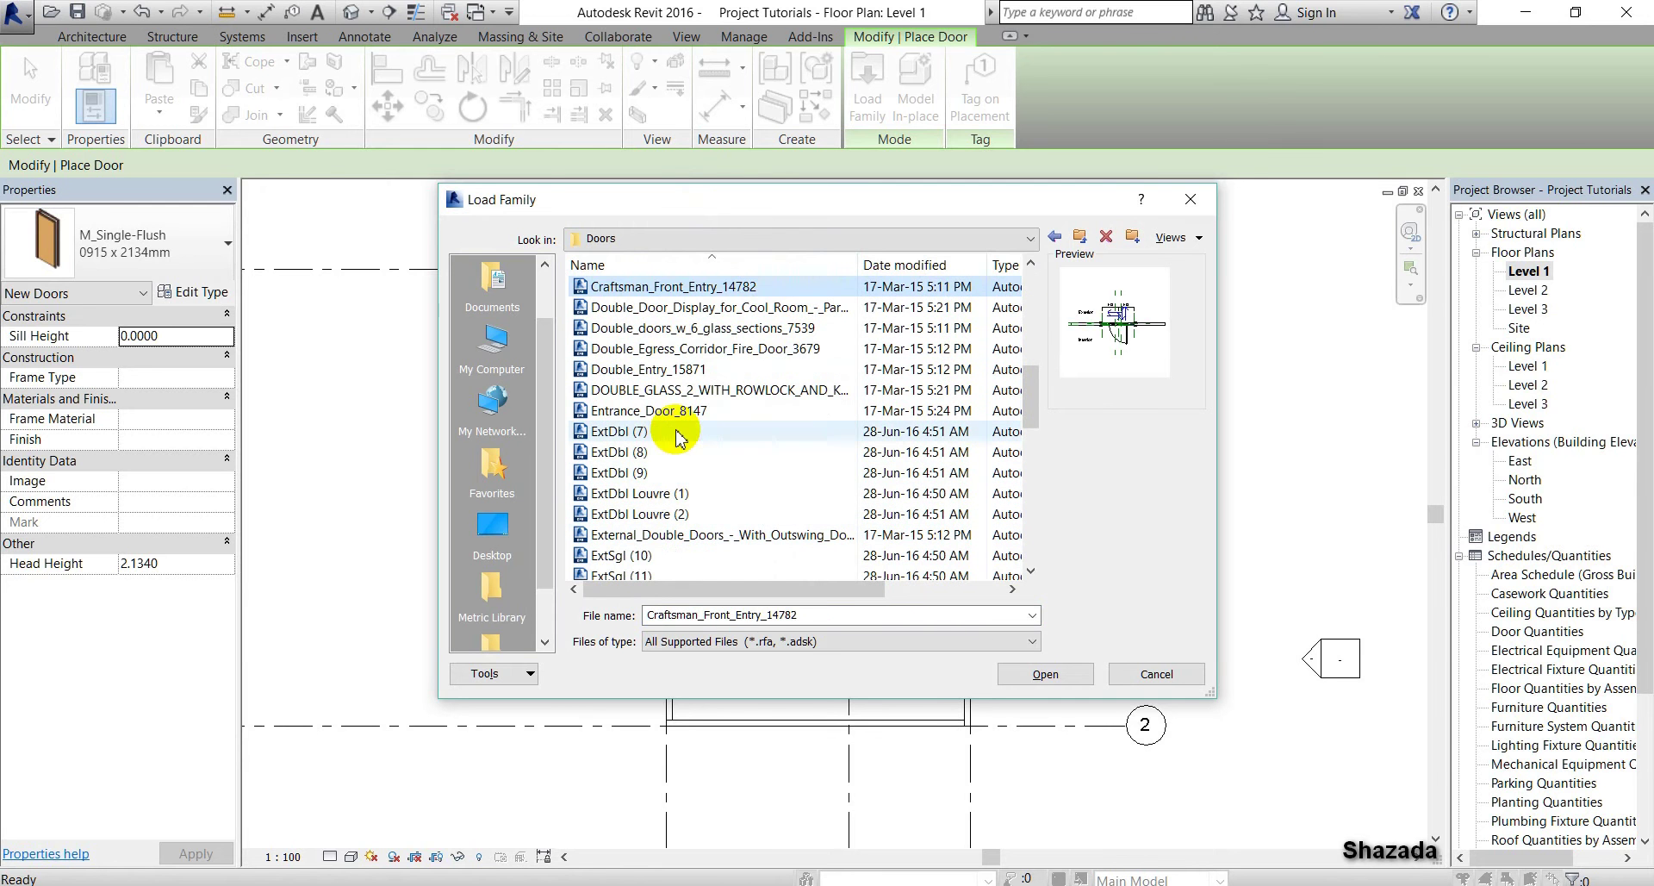
{"action": "left_click", "coordinate": [680, 431]}
{"action": "left_click", "coordinate": [629, 472]}
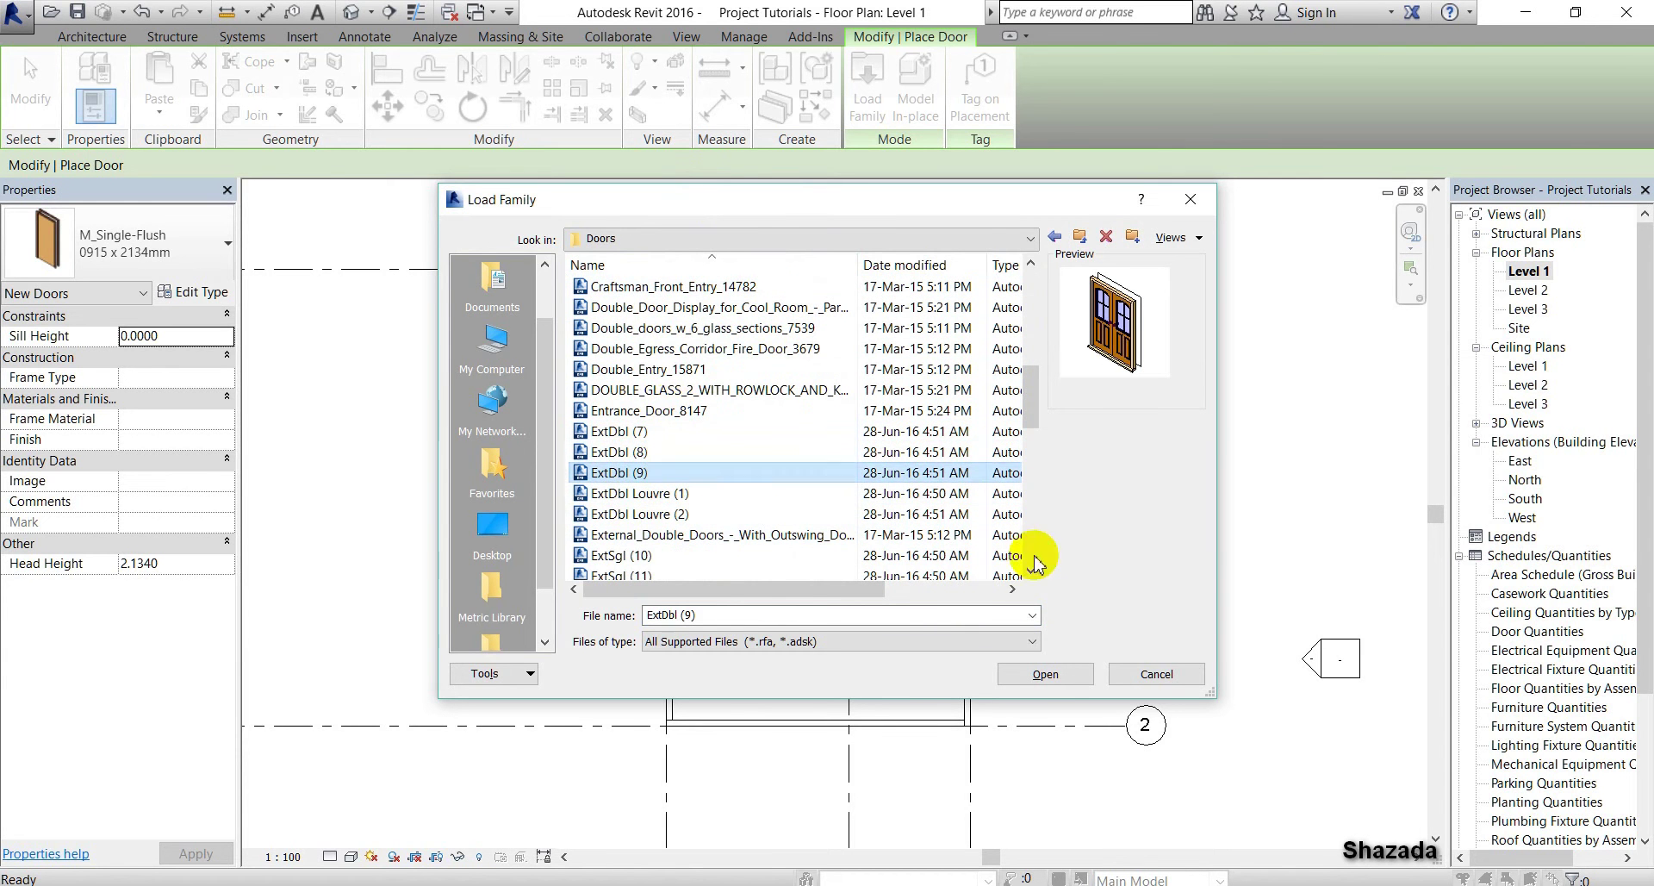
{"action": "left_click", "coordinate": [1042, 674]}
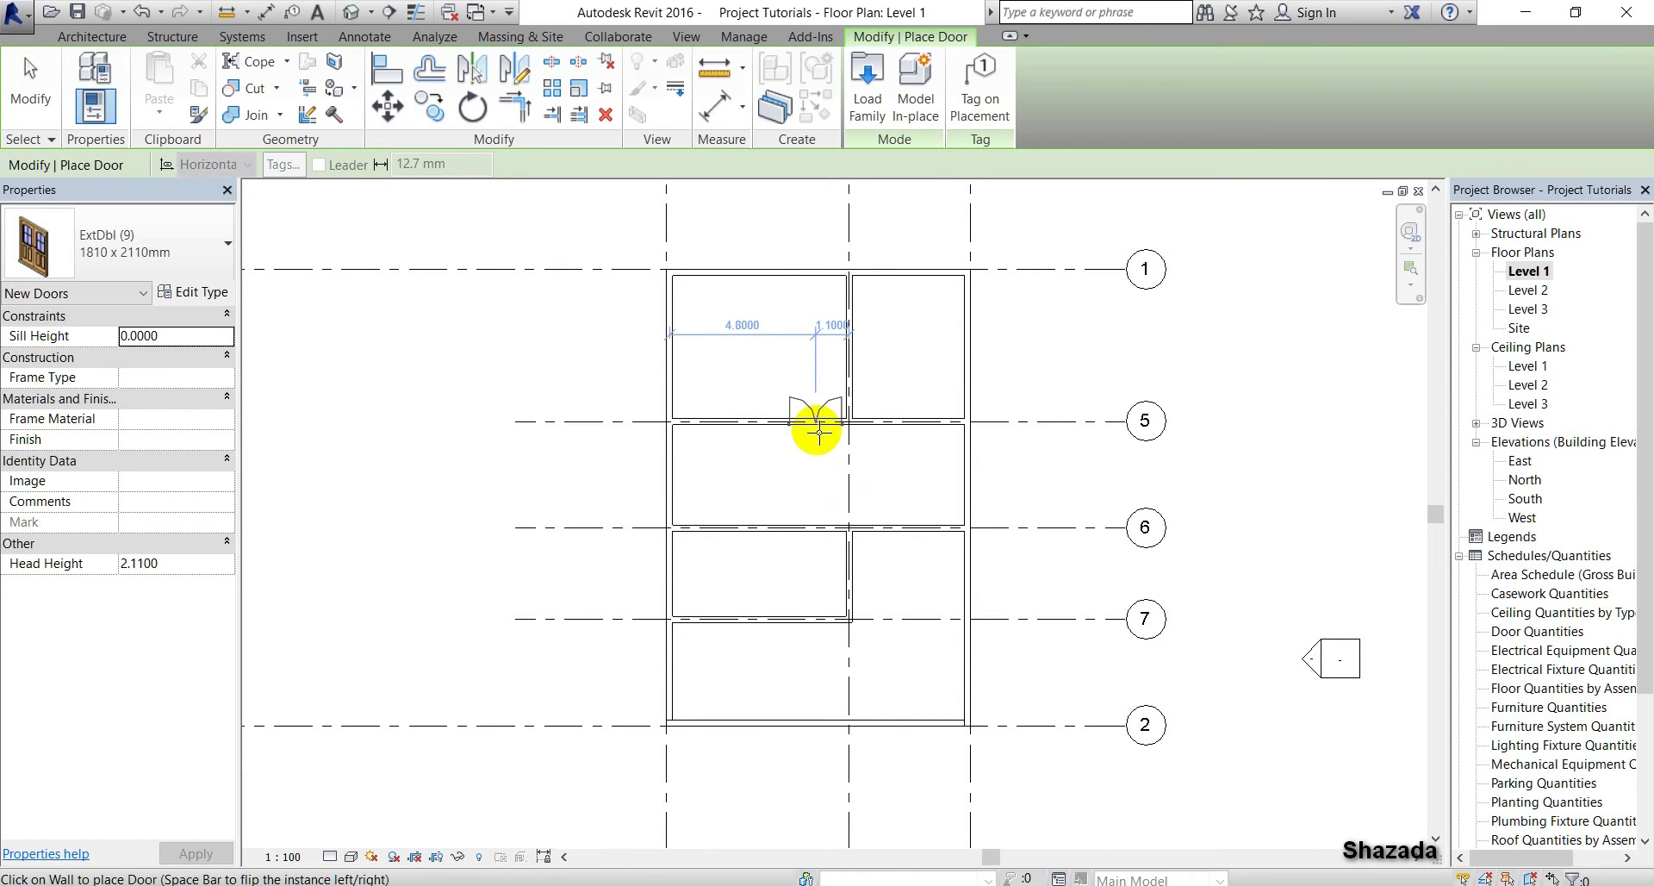
Place ExtDbl (9) double doors in the walls at grid 5 and grid 6
{"action": "scroll", "coordinate": [819, 433], "scroll_direction": "up", "scroll_amount": 3}
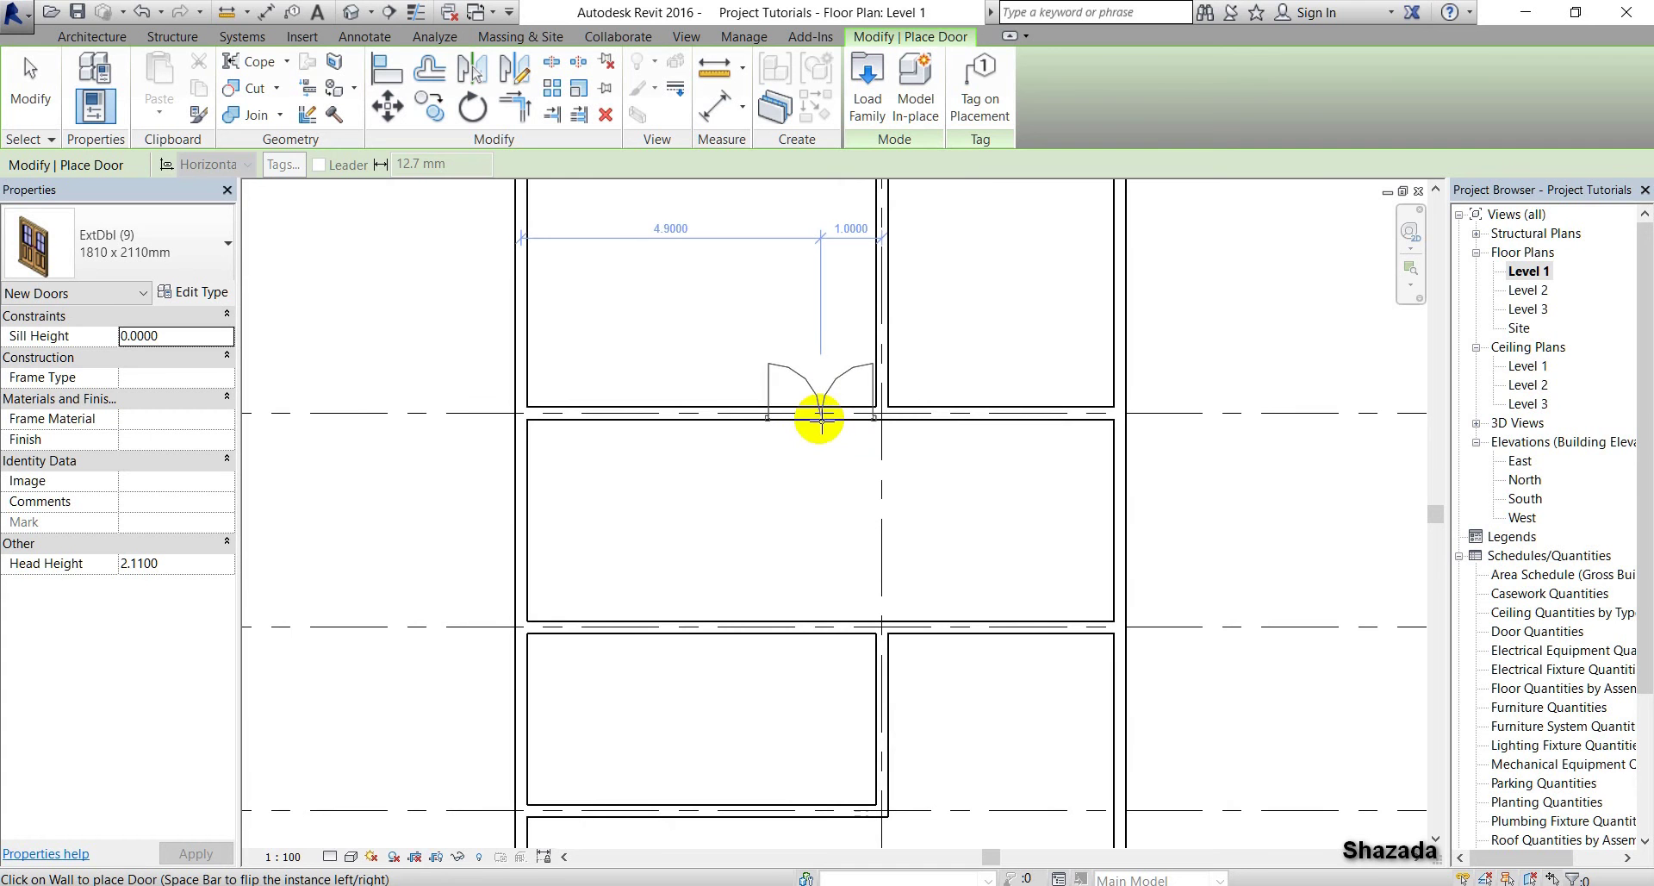
{"action": "left_click", "coordinate": [820, 418]}
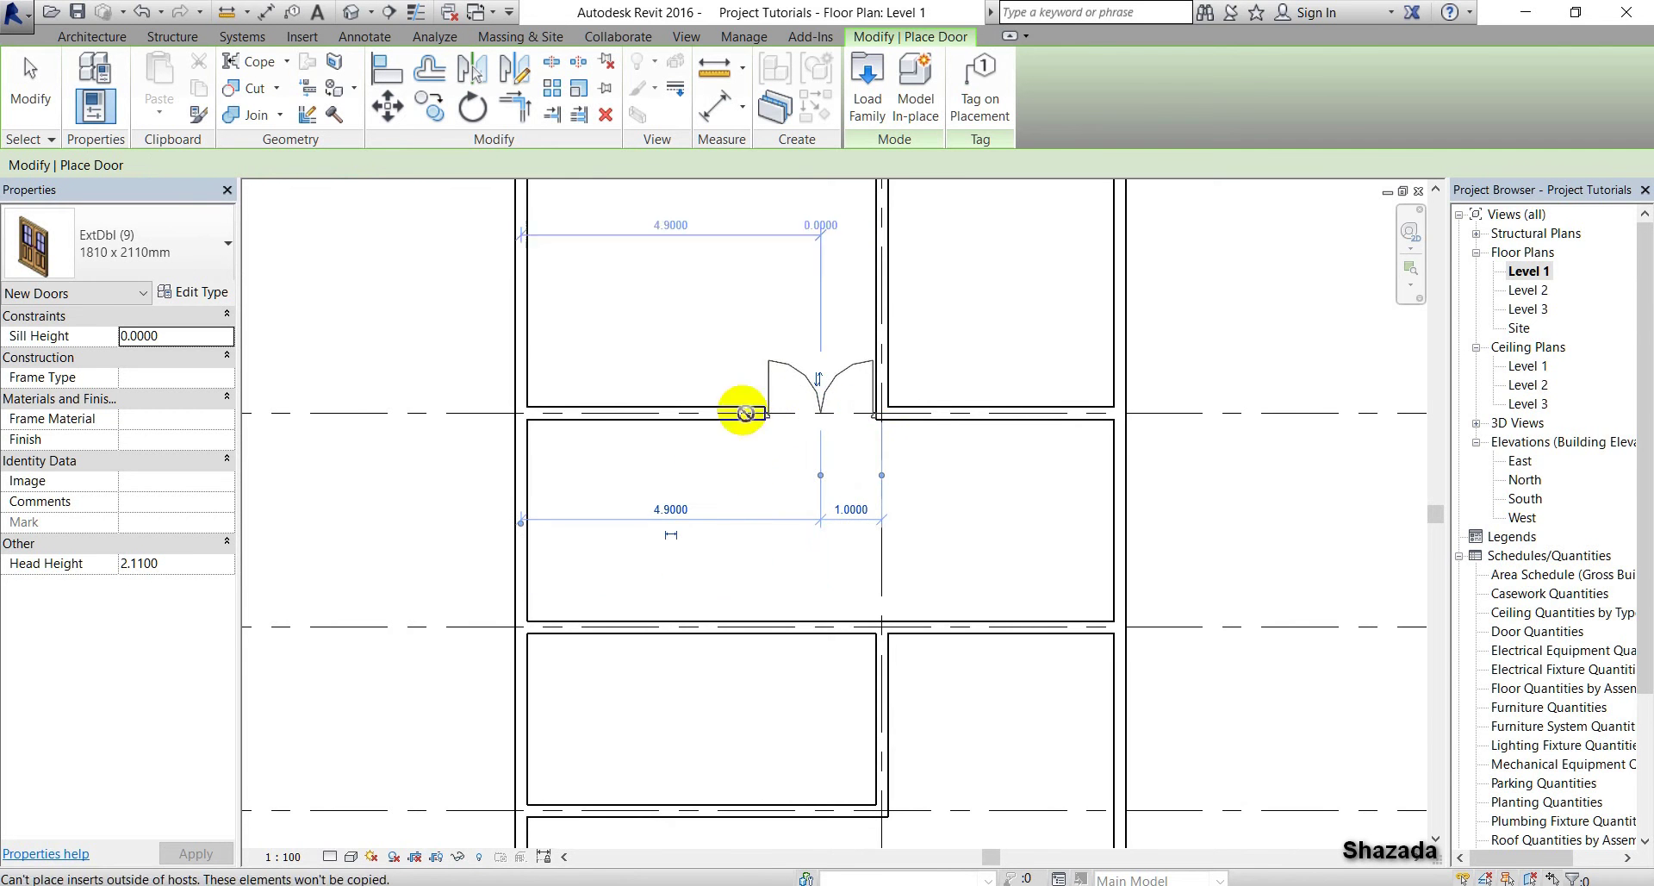
{"action": "scroll", "coordinate": [700, 472], "scroll_direction": "down", "scroll_amount": 2}
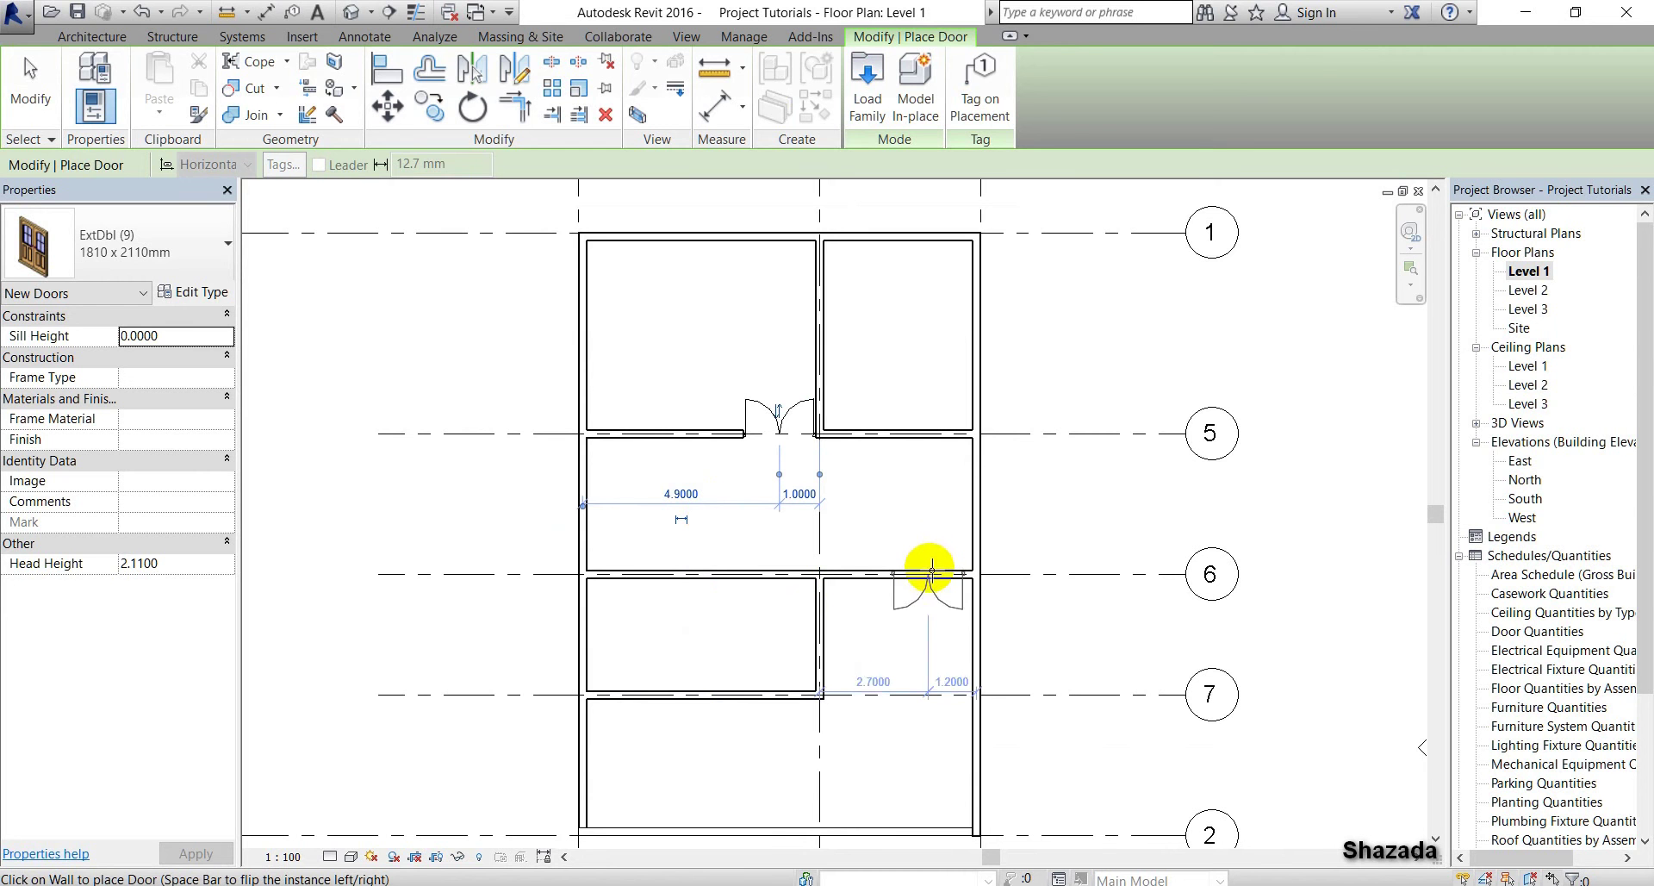
{"action": "left_click", "coordinate": [932, 571]}
{"action": "scroll", "coordinate": [942, 598], "scroll_direction": "up", "scroll_amount": 3}
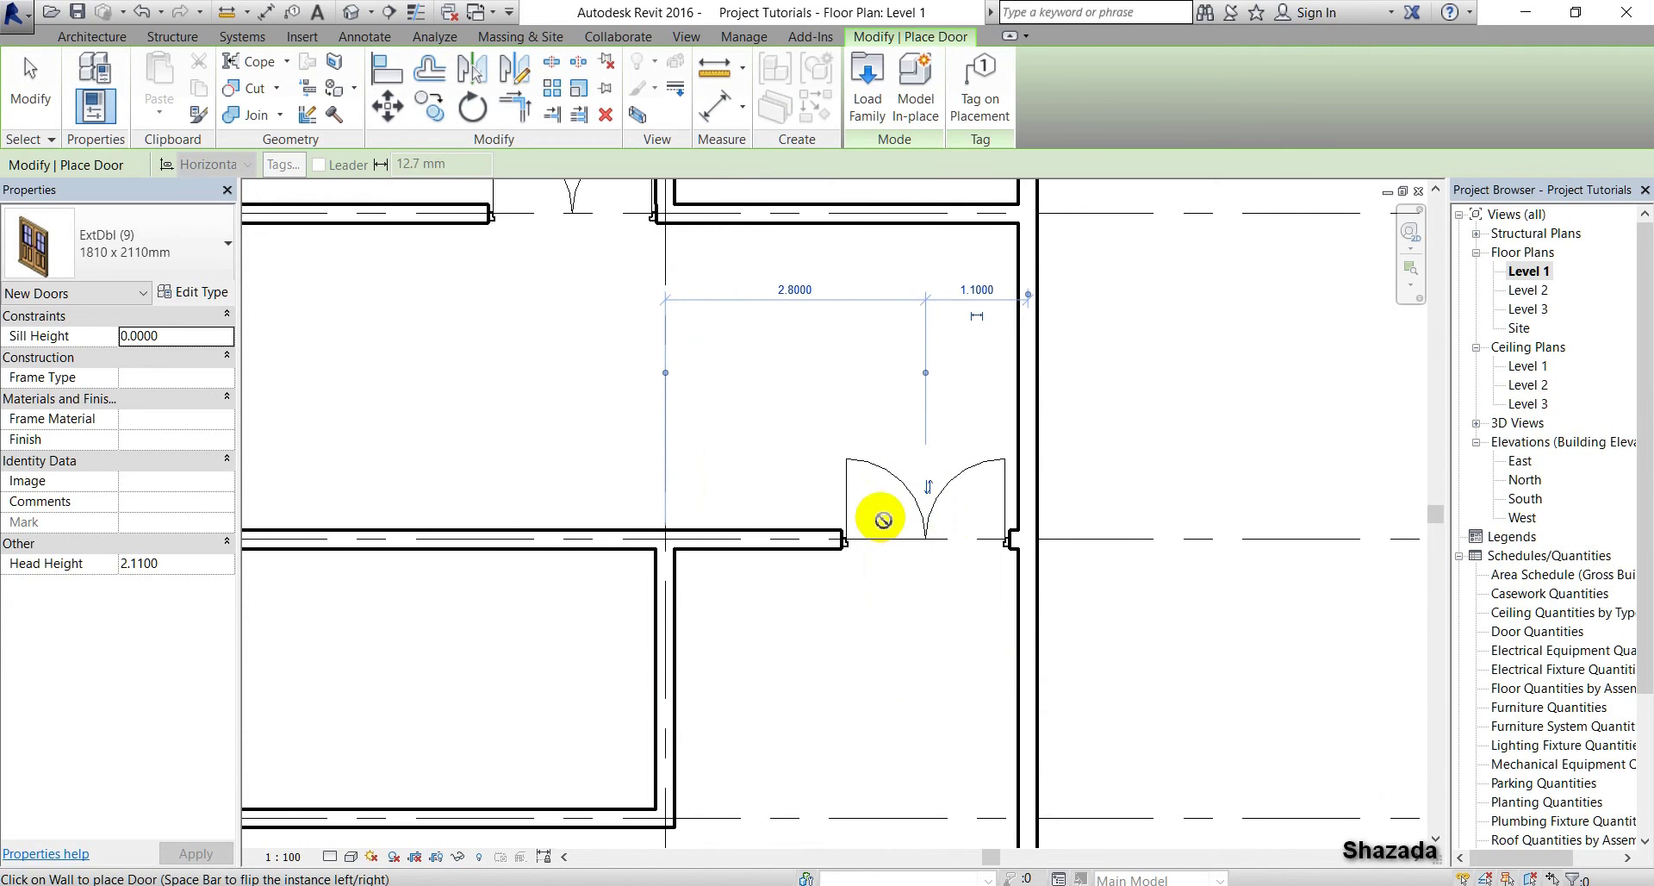
Switch the door type to M_Single-Flush 0915 x 2134mm and frame grid lines 5 to 7
{"action": "left_click", "coordinate": [134, 246]}
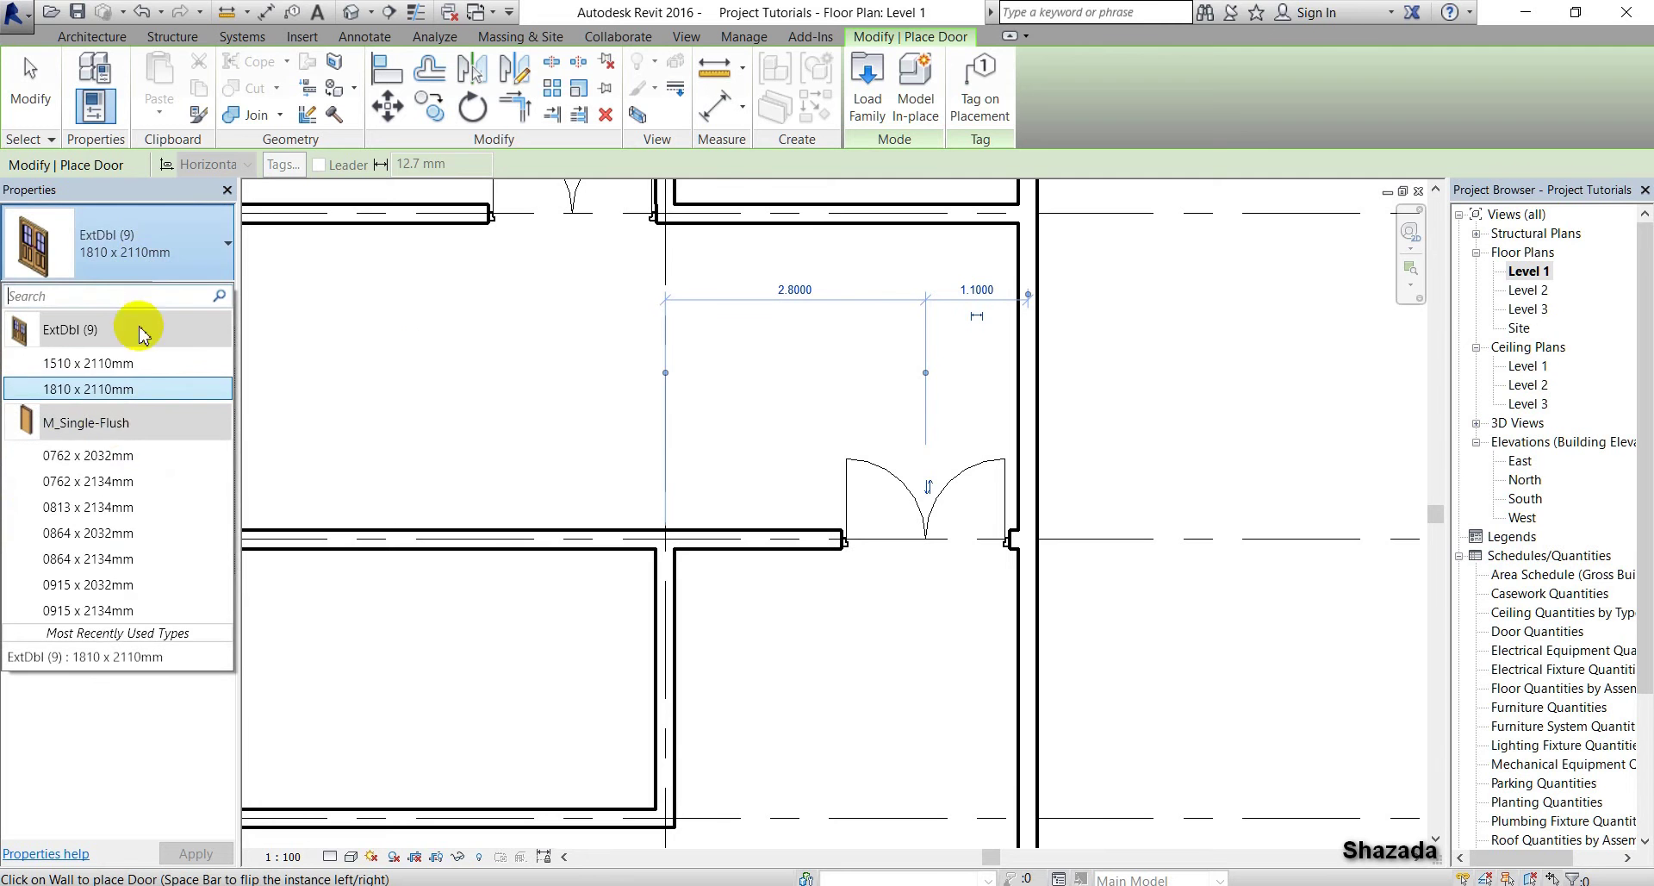
{"action": "left_click", "coordinate": [110, 610]}
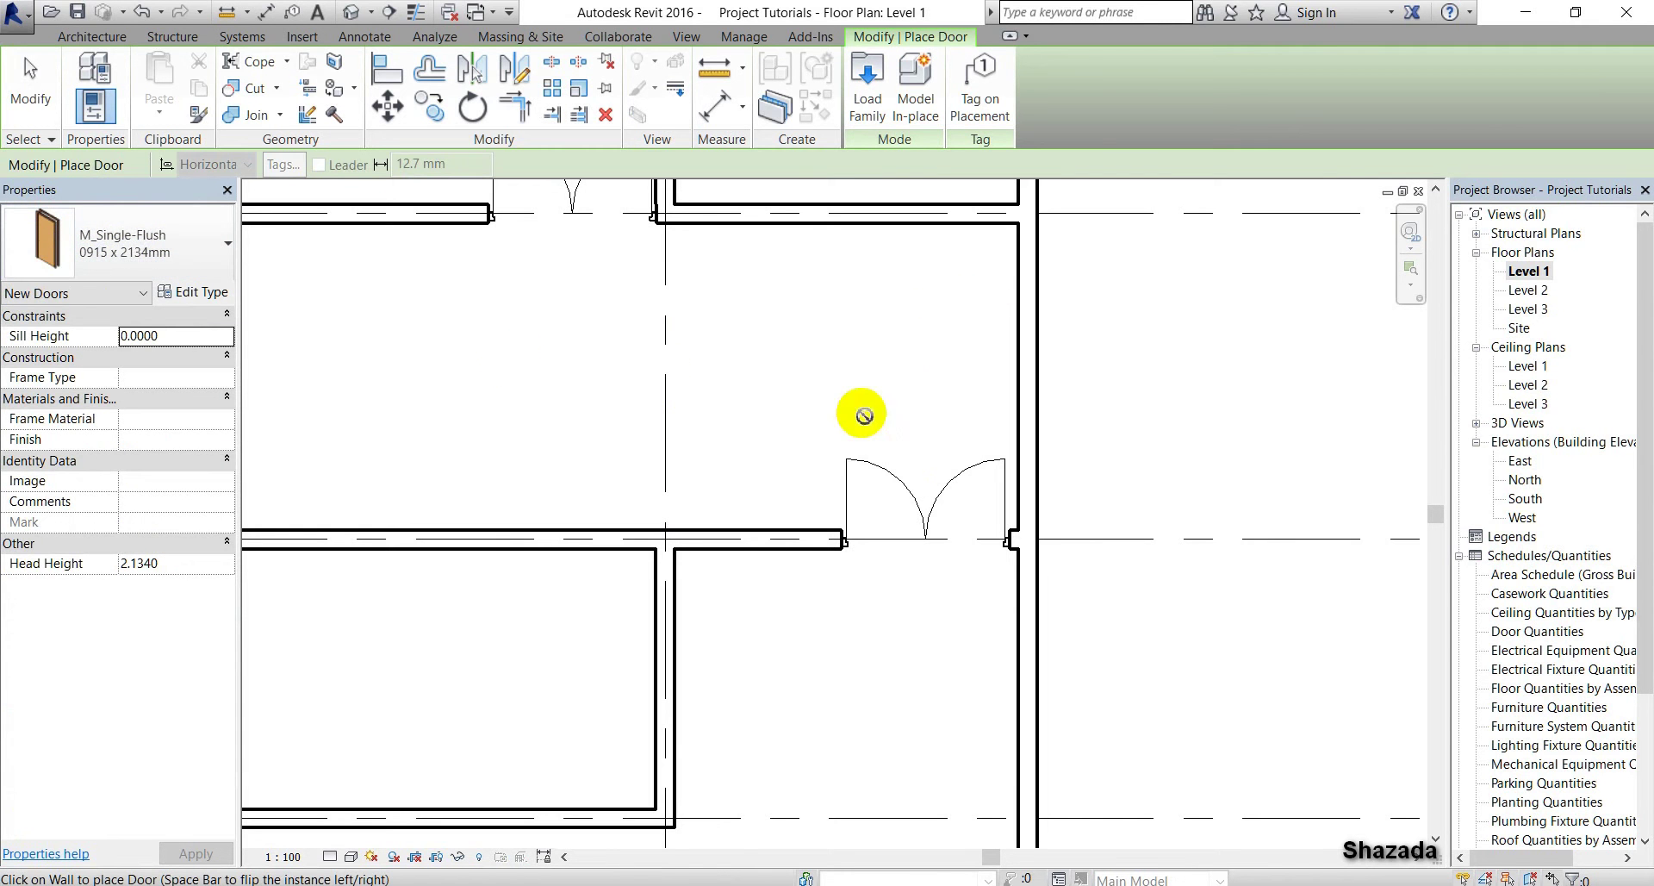
{"action": "middle_click_drag", "start_coordinate": [745, 312], "coordinate": [768, 601]}
{"action": "scroll", "coordinate": [875, 456], "scroll_direction": "down", "scroll_amount": 3}
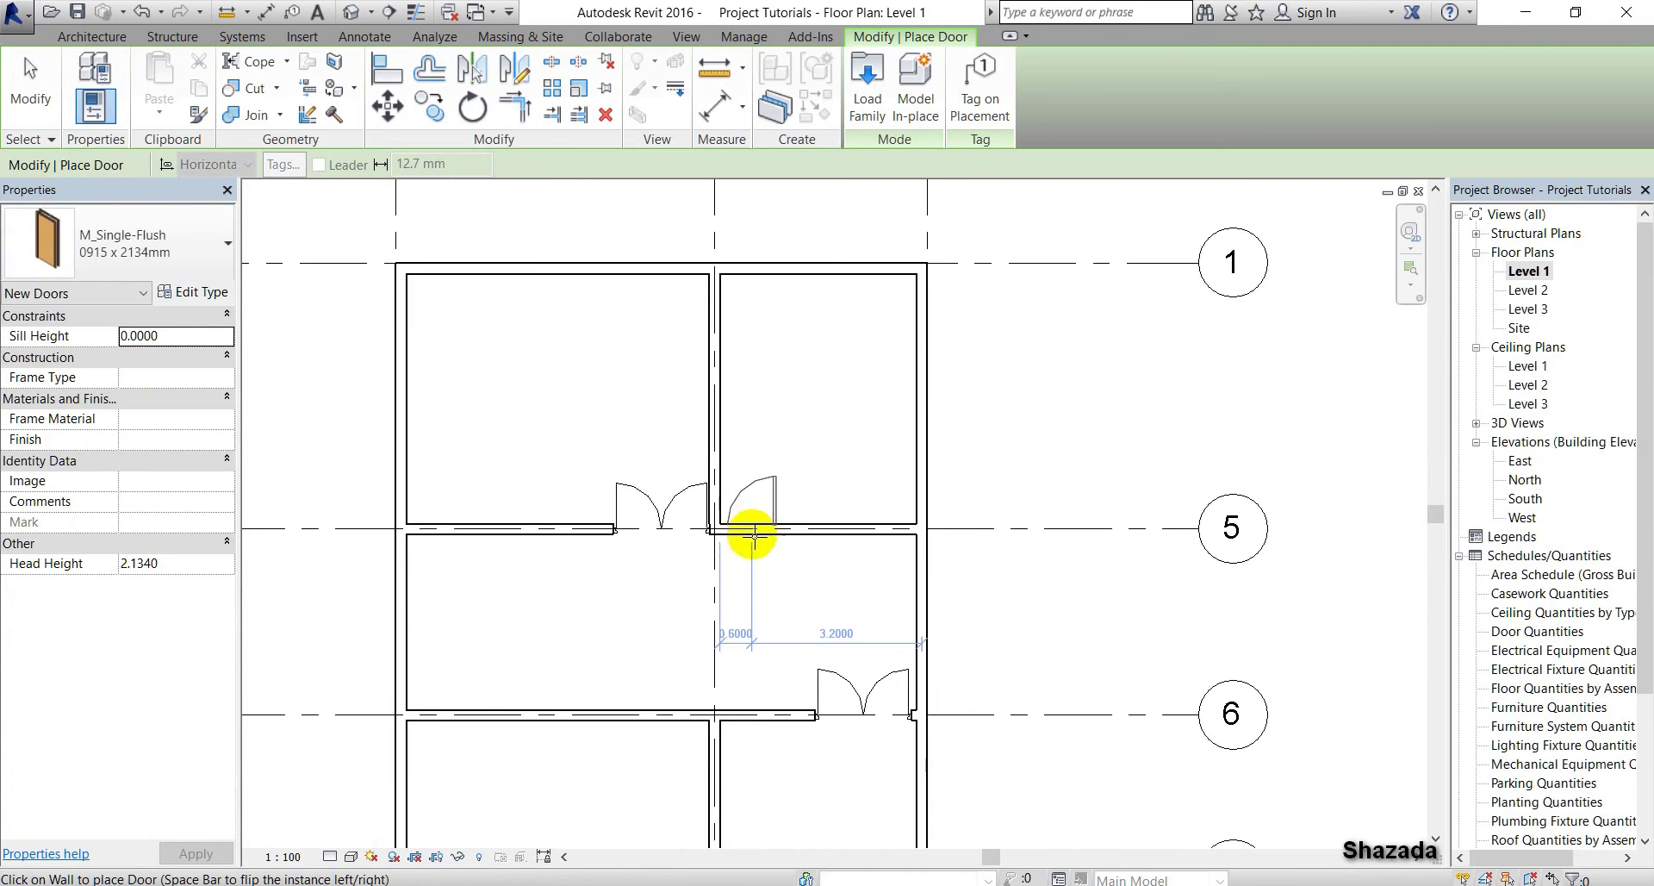
{"action": "scroll", "coordinate": [751, 498], "scroll_direction": "up", "scroll_amount": 4}
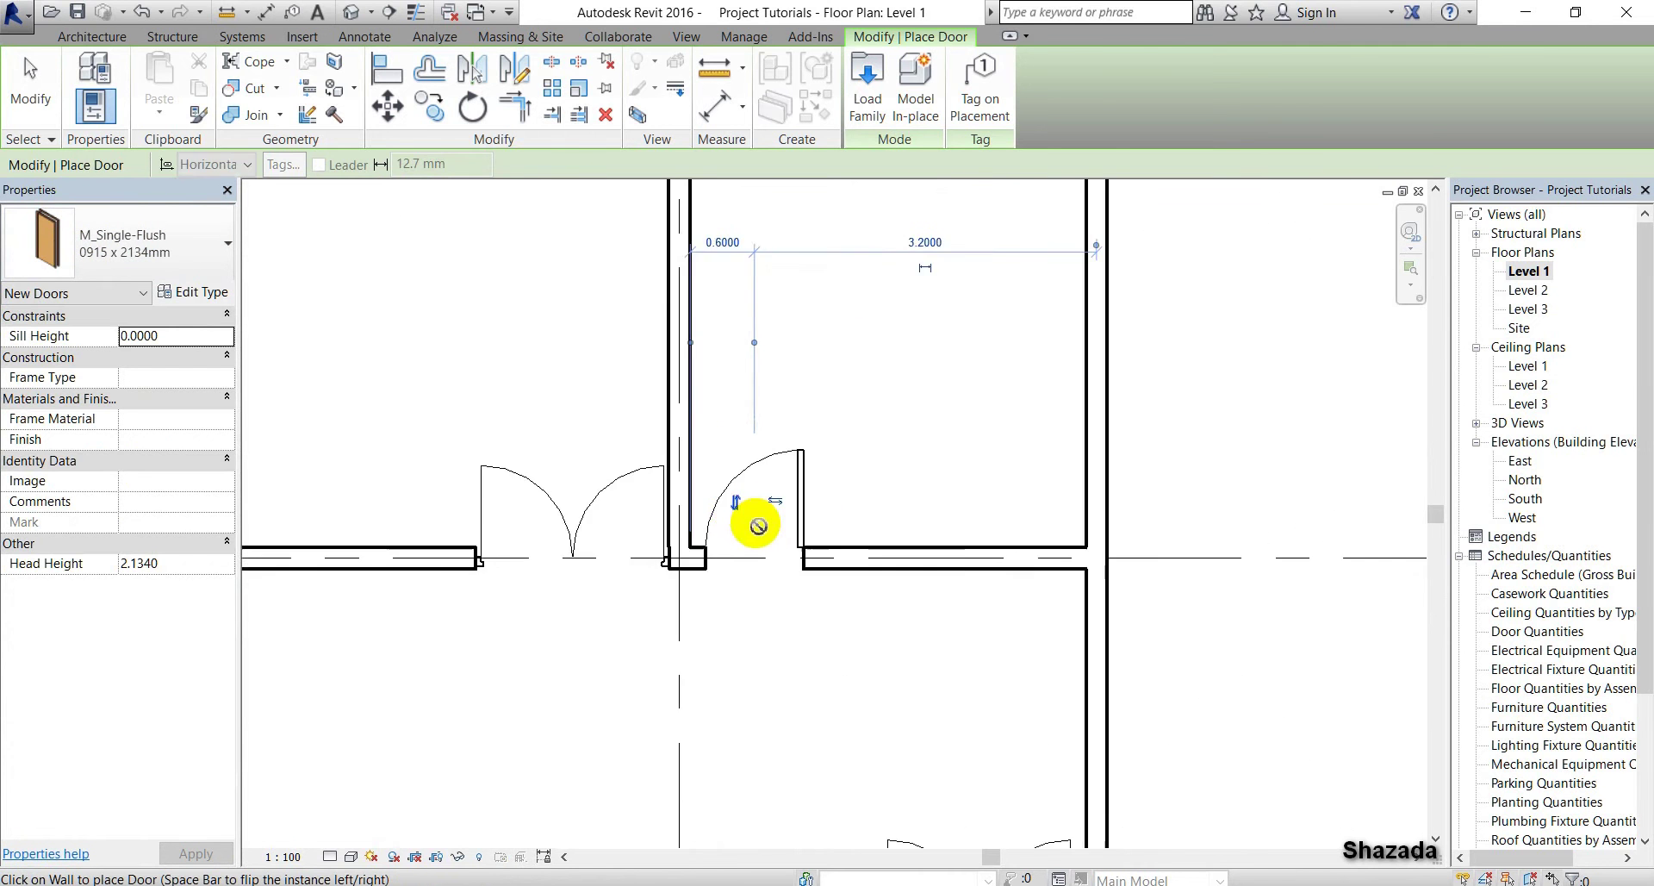
{"action": "scroll", "coordinate": [777, 510], "scroll_direction": "down", "scroll_amount": 4}
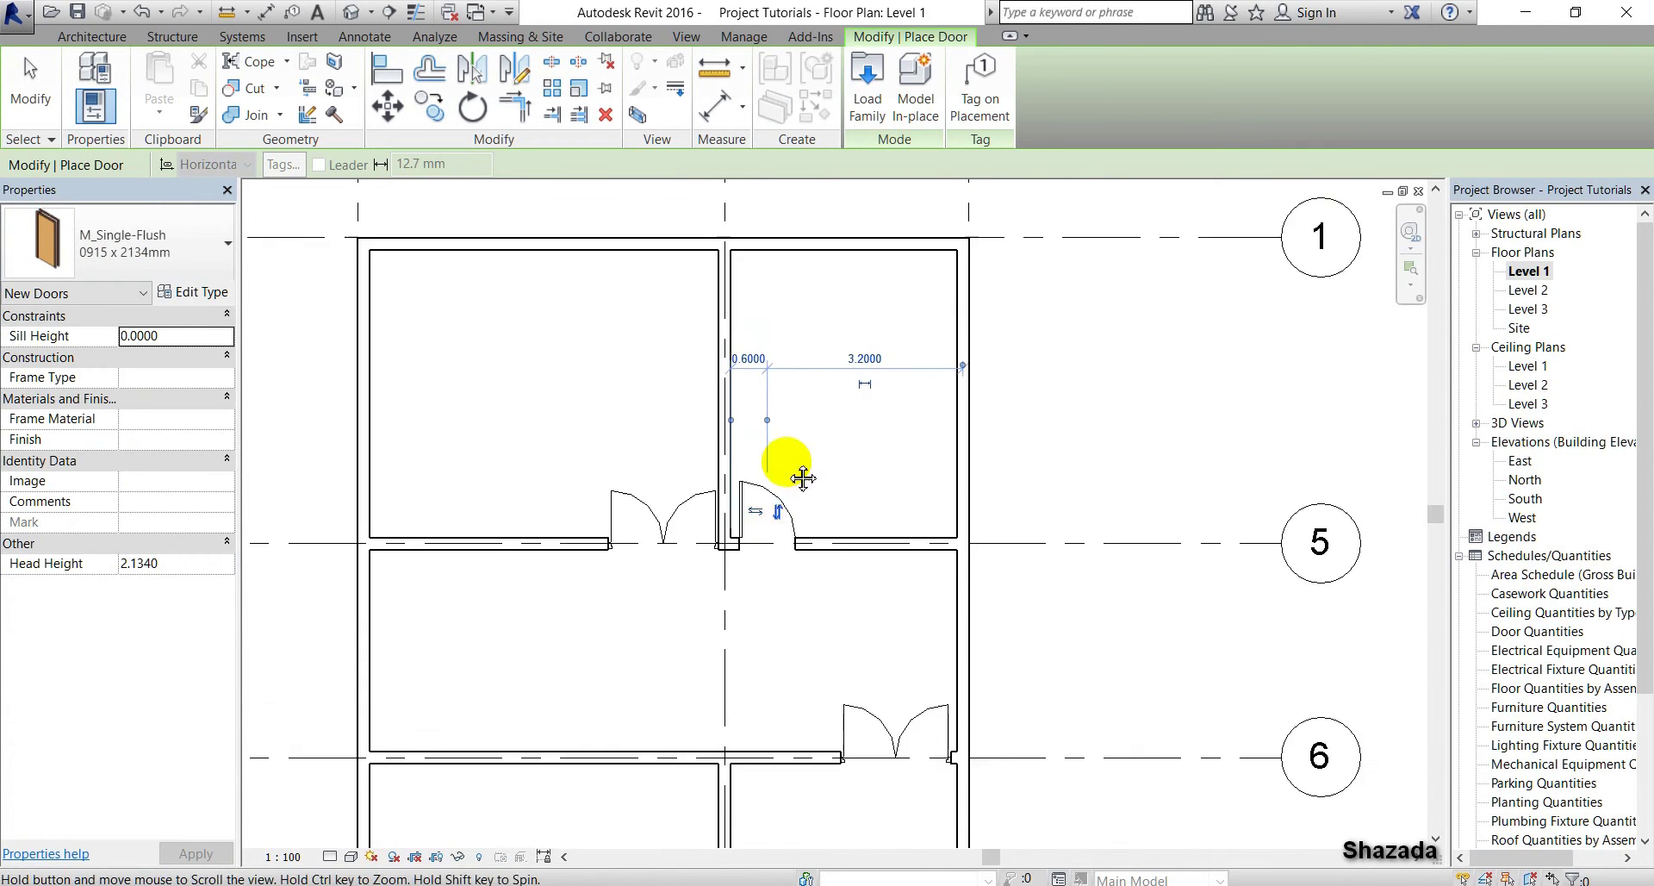
{"action": "middle_click_drag", "start_coordinate": [803, 473], "coordinate": [802, 343]}
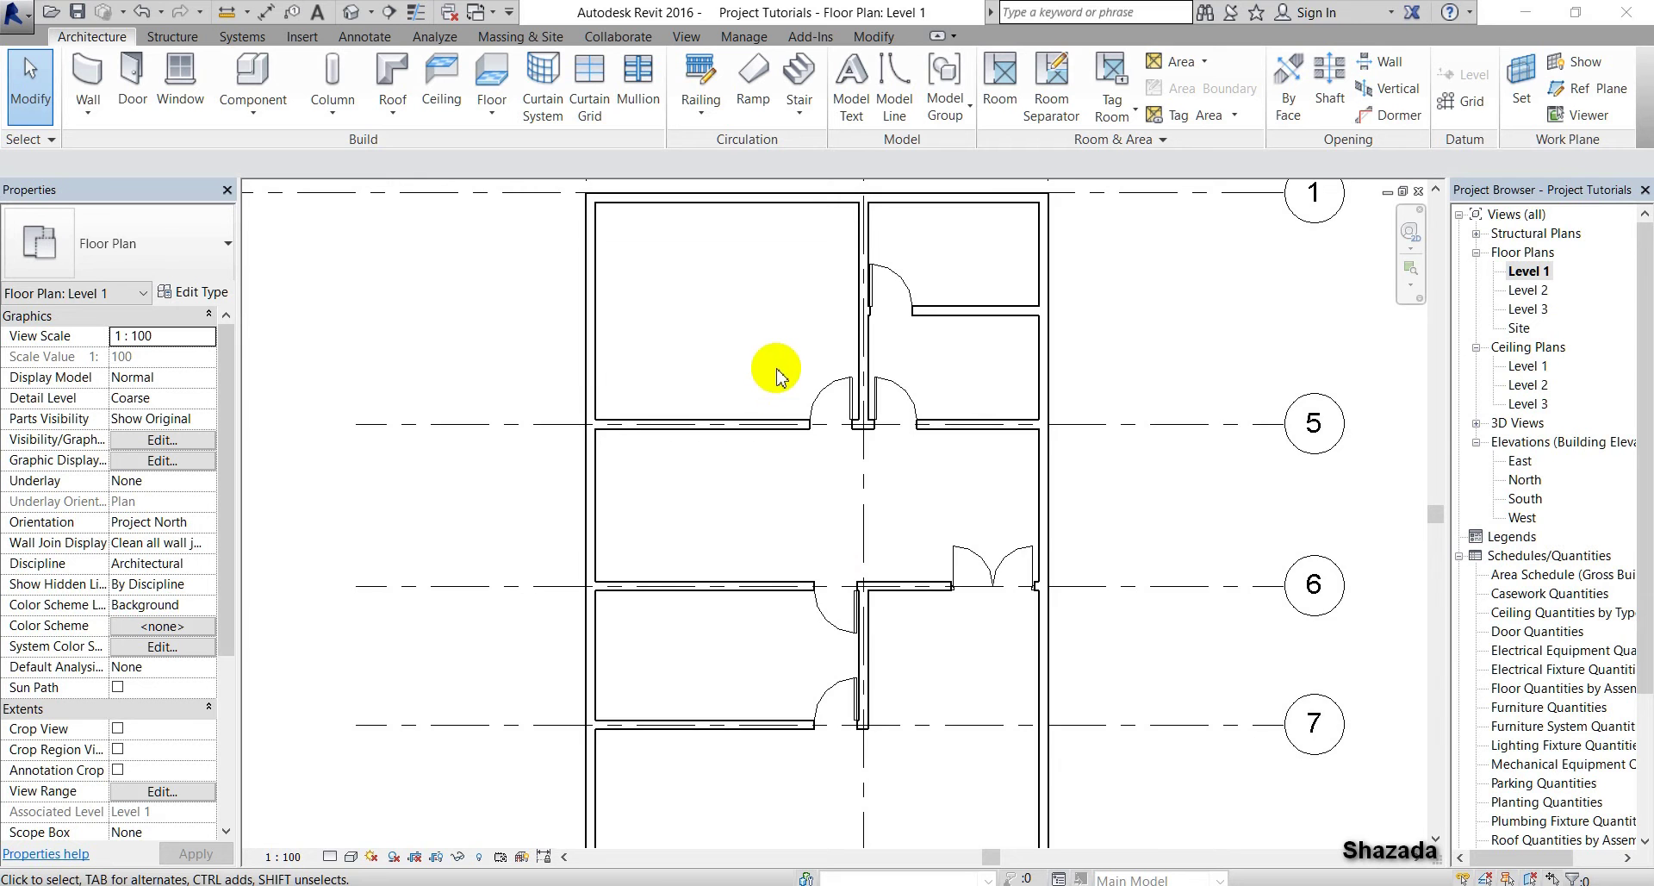
Check the doors in the default 3D view at its home orientation, then return to Level 1
{"action": "scroll", "coordinate": [778, 373], "scroll_direction": "down", "scroll_amount": 1}
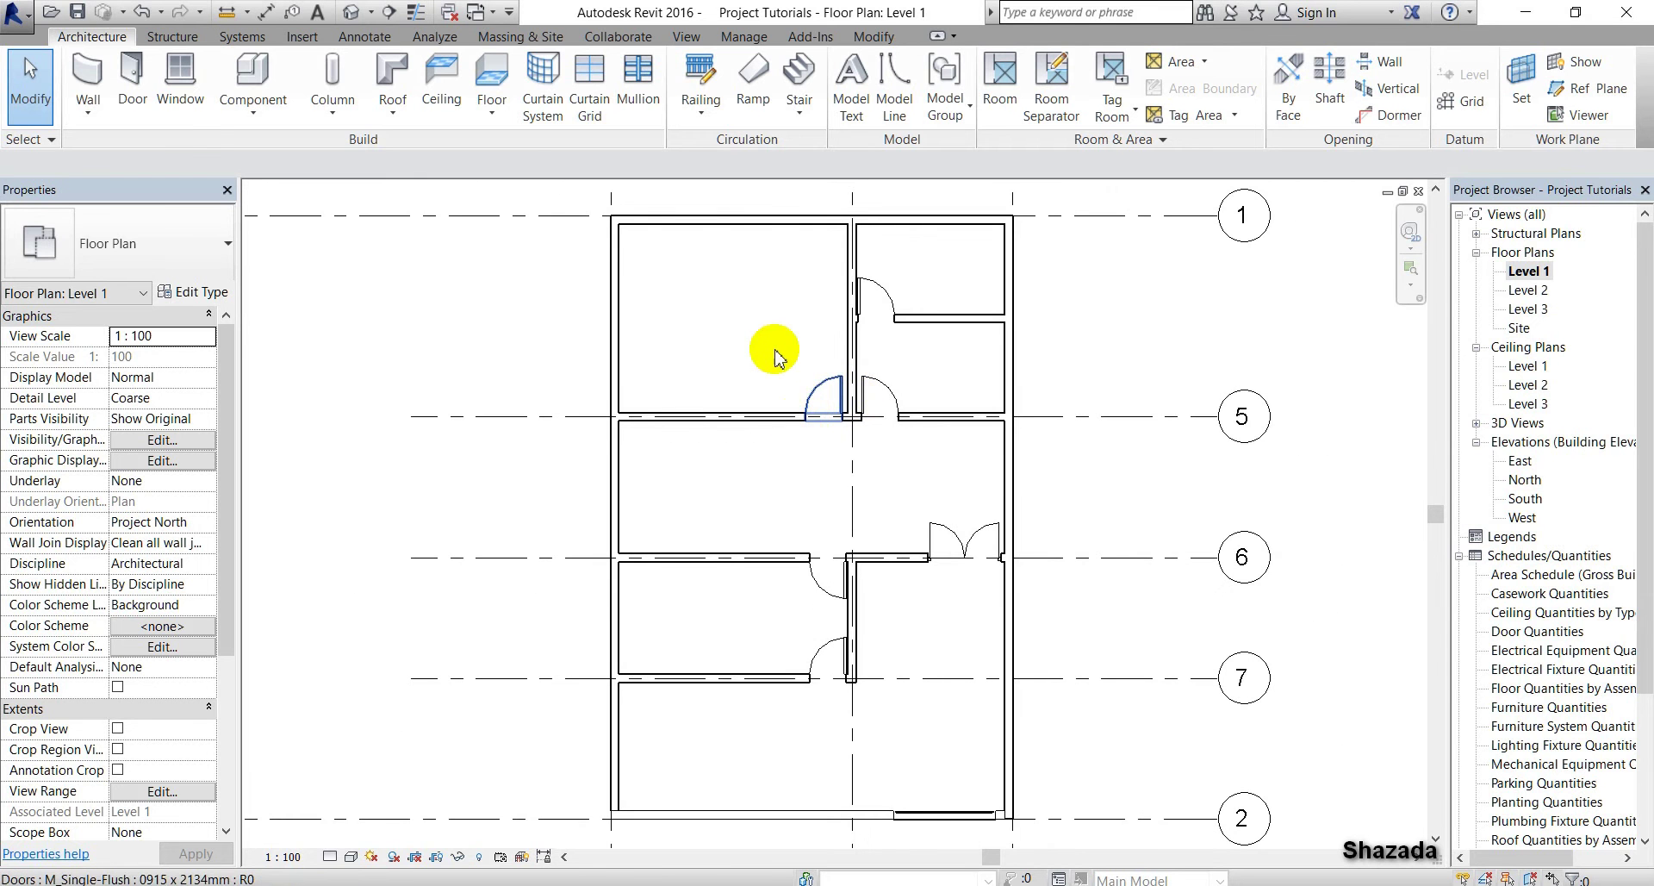
{"action": "left_click", "coordinate": [352, 13]}
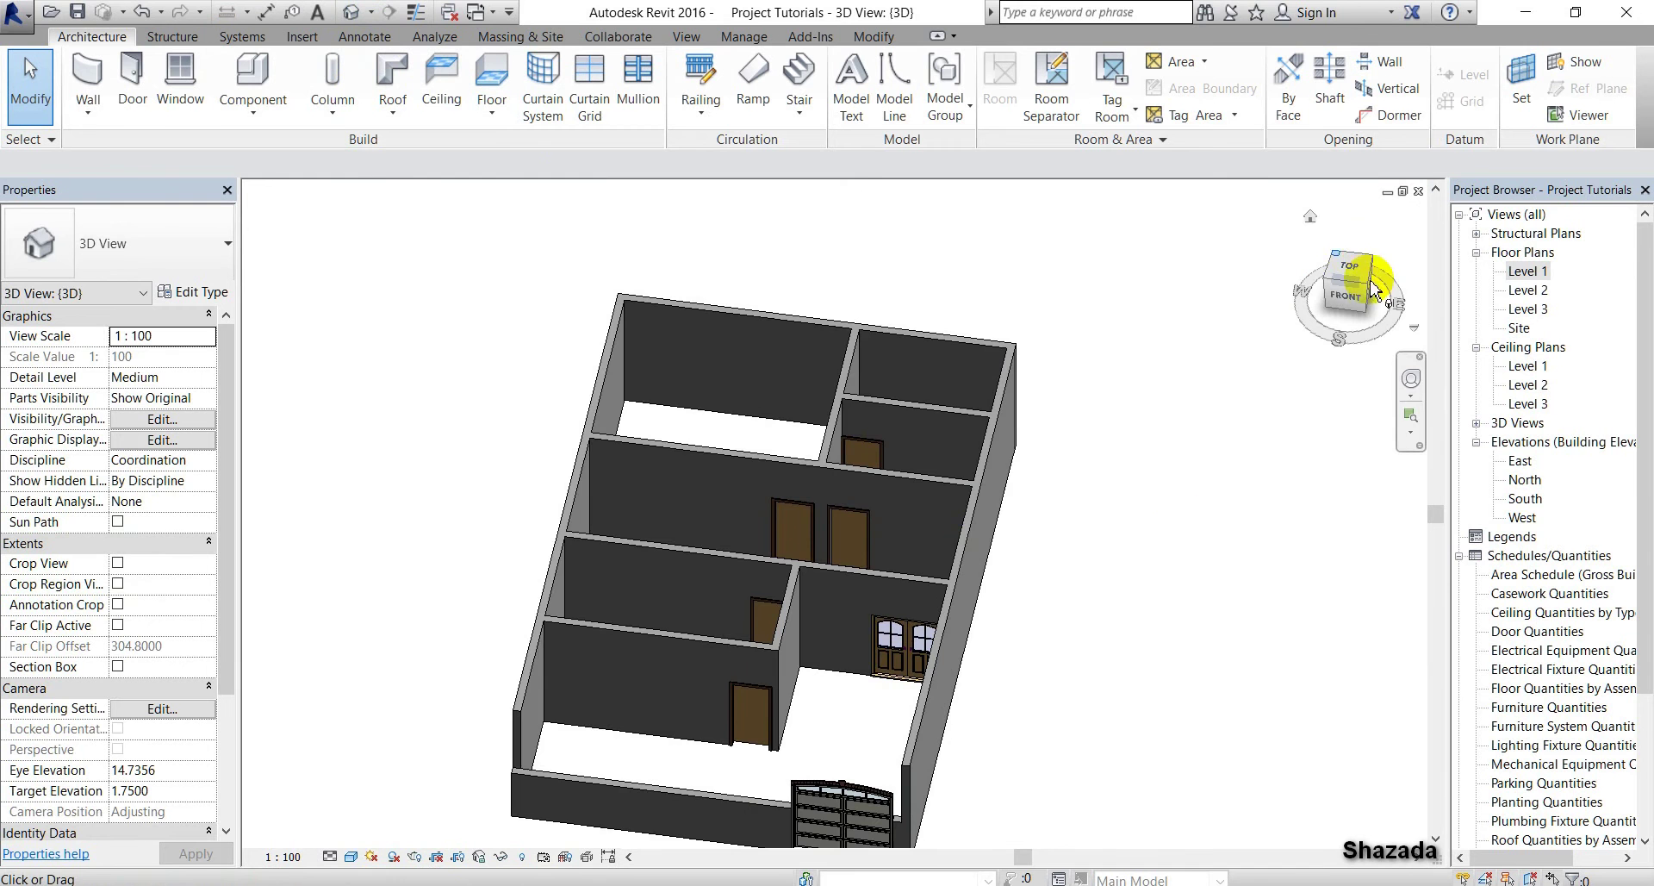
{"action": "left_click", "coordinate": [1311, 216]}
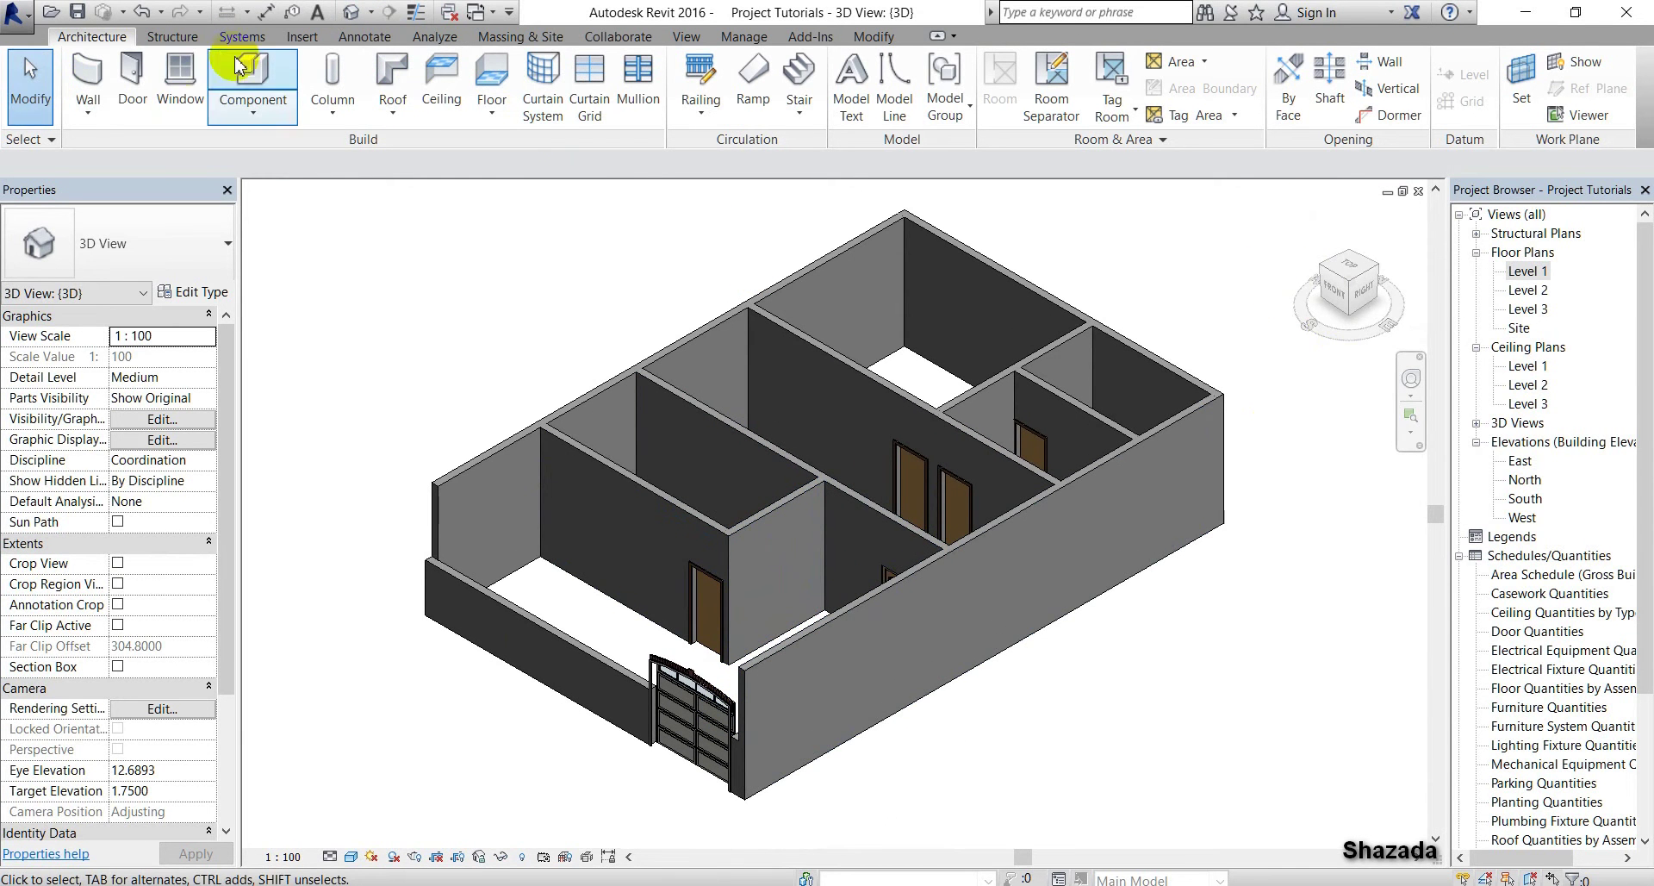
{"action": "double_click", "coordinate": [1526, 272]}
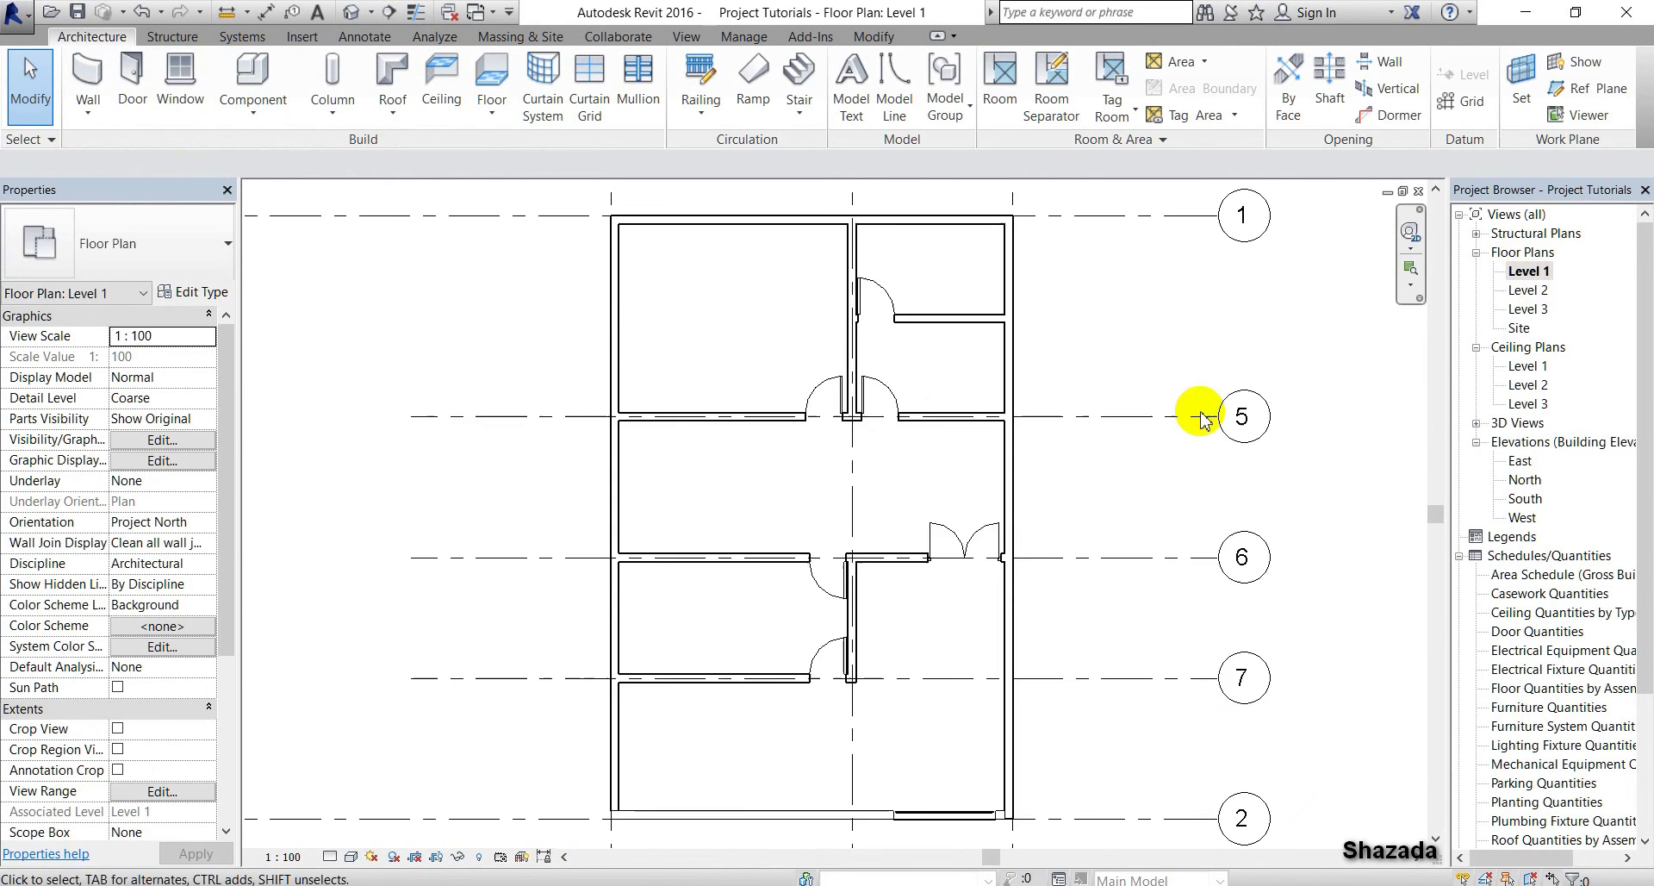
Start the Window tool and preview M_Fixed and other families in the standard Windows folder
{"action": "left_click", "coordinate": [183, 82]}
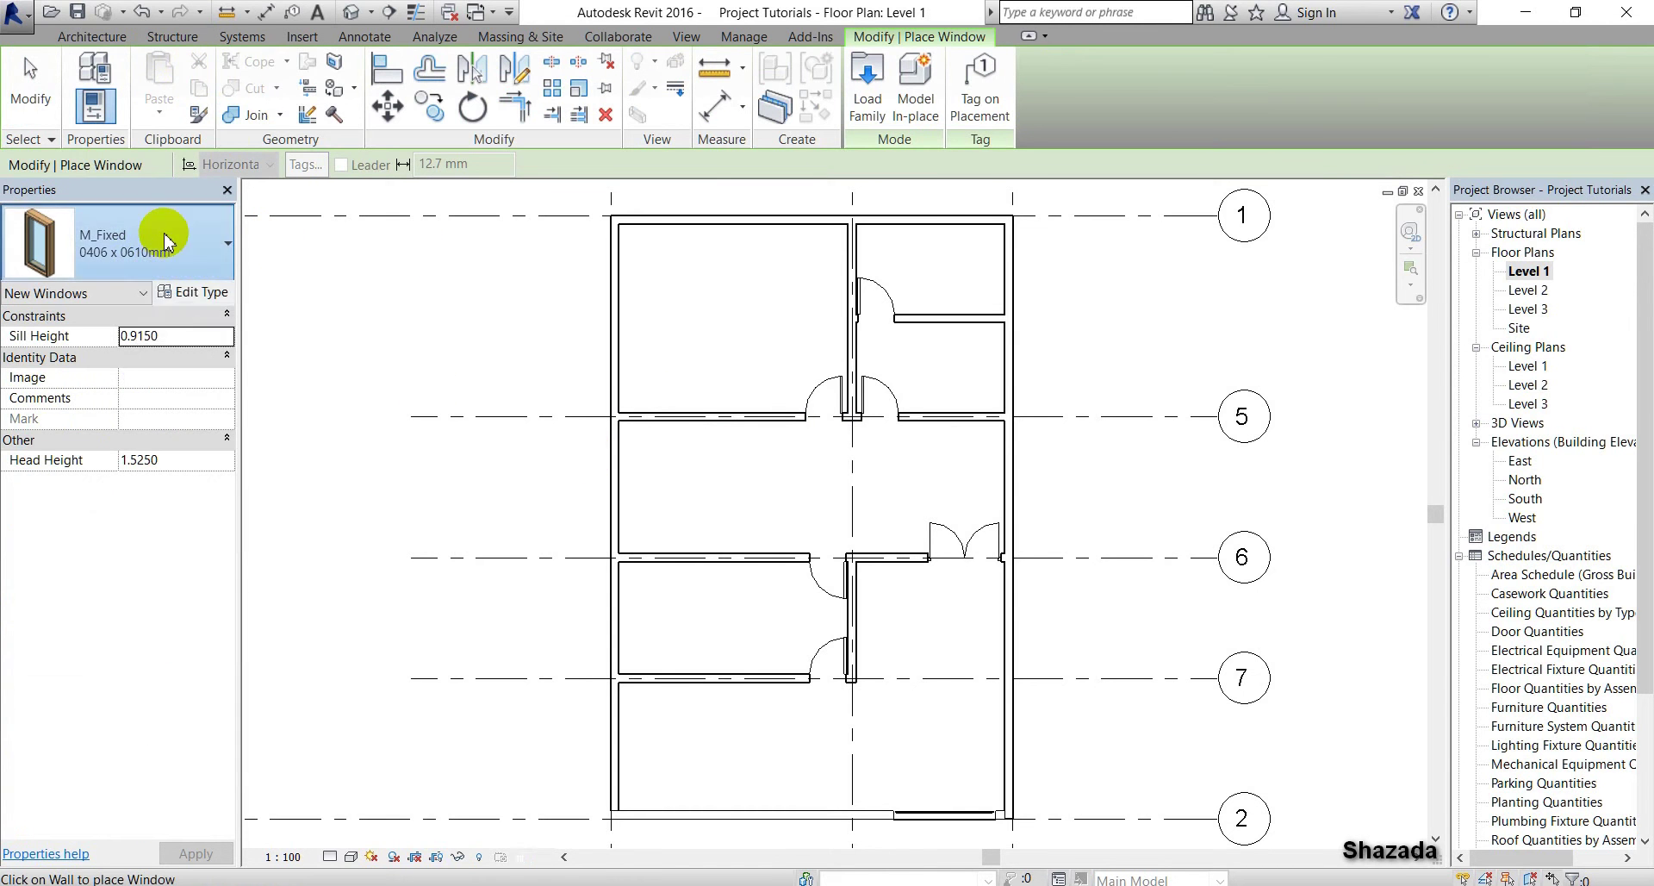
{"action": "left_click", "coordinate": [155, 258]}
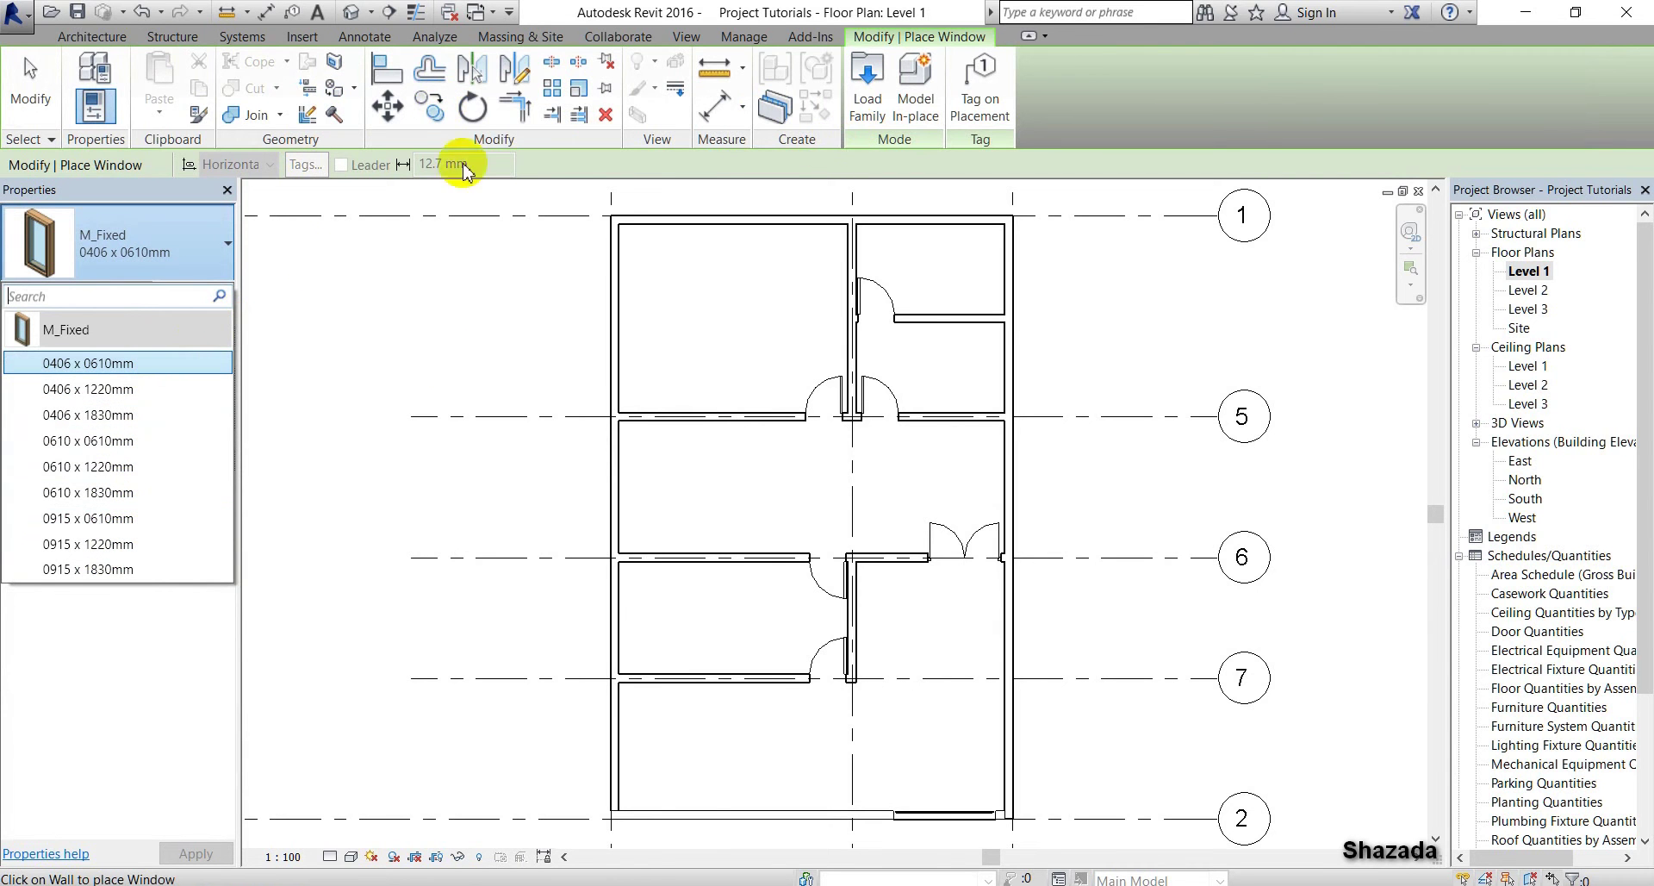
{"action": "left_click", "coordinate": [870, 81]}
{"action": "scroll", "coordinate": [655, 500], "scroll_direction": "down", "scroll_amount": 9}
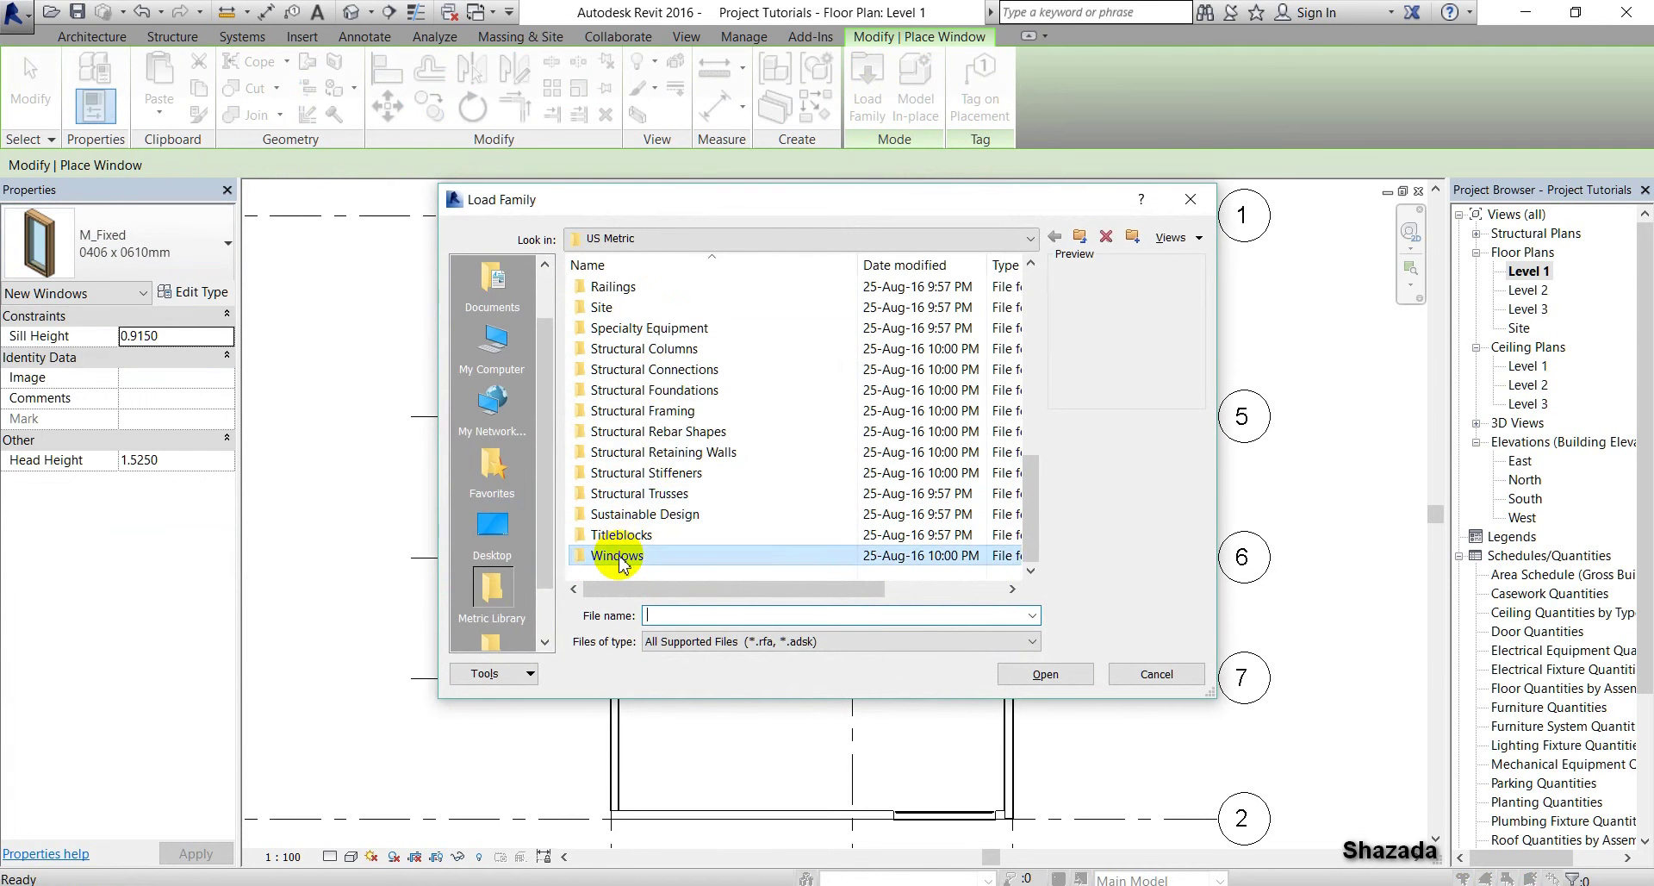
{"action": "double_click", "coordinate": [616, 555]}
{"action": "left_click", "coordinate": [646, 307]}
{"action": "left_click", "coordinate": [648, 369]}
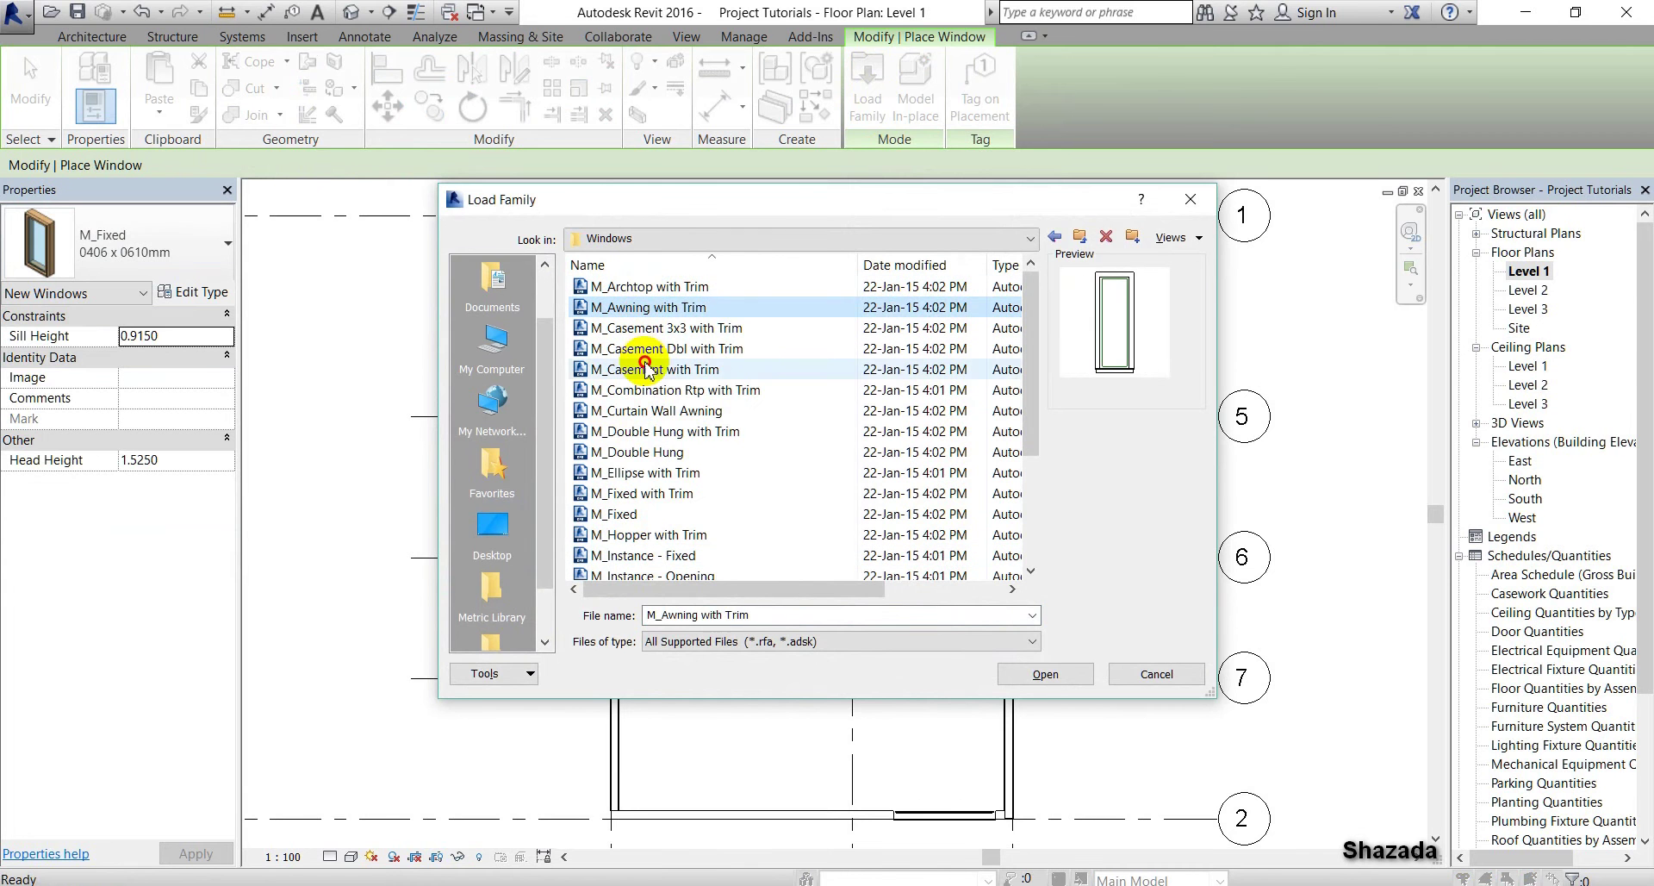
{"action": "left_click", "coordinate": [648, 431]}
{"action": "left_click", "coordinate": [642, 493]}
{"action": "left_click", "coordinate": [636, 515]}
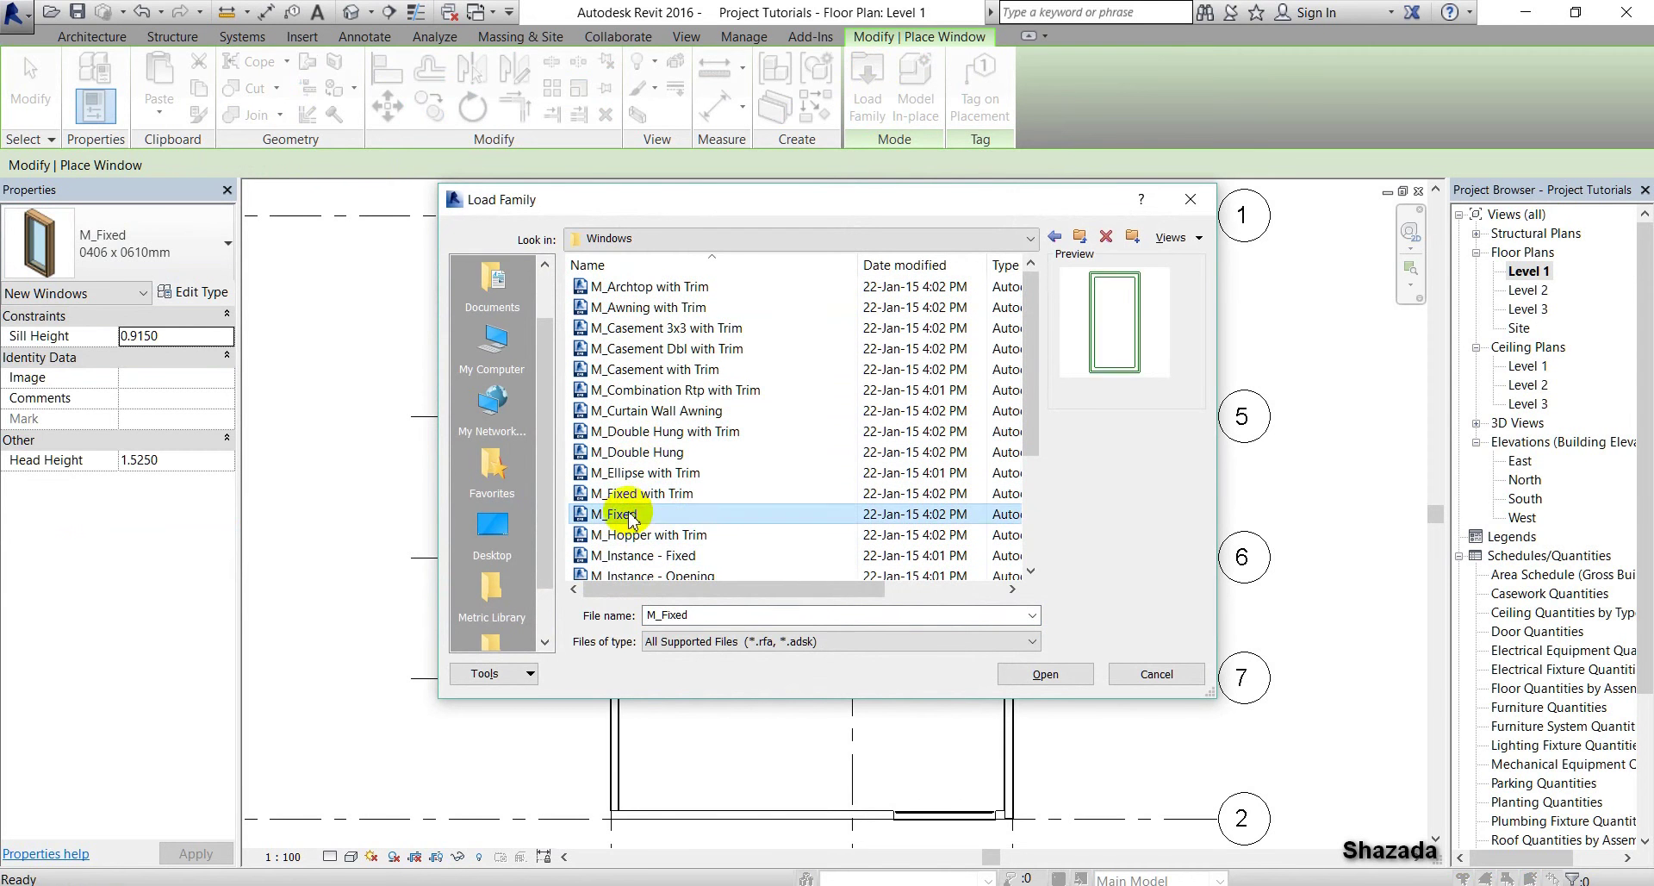
{"action": "left_click", "coordinate": [641, 573]}
Preview the M_Louvers, M_Round, M_Sliding and round/square opening window families
{"action": "scroll", "coordinate": [647, 569], "scroll_direction": "down", "scroll_amount": 3}
{"action": "left_click", "coordinate": [638, 431]}
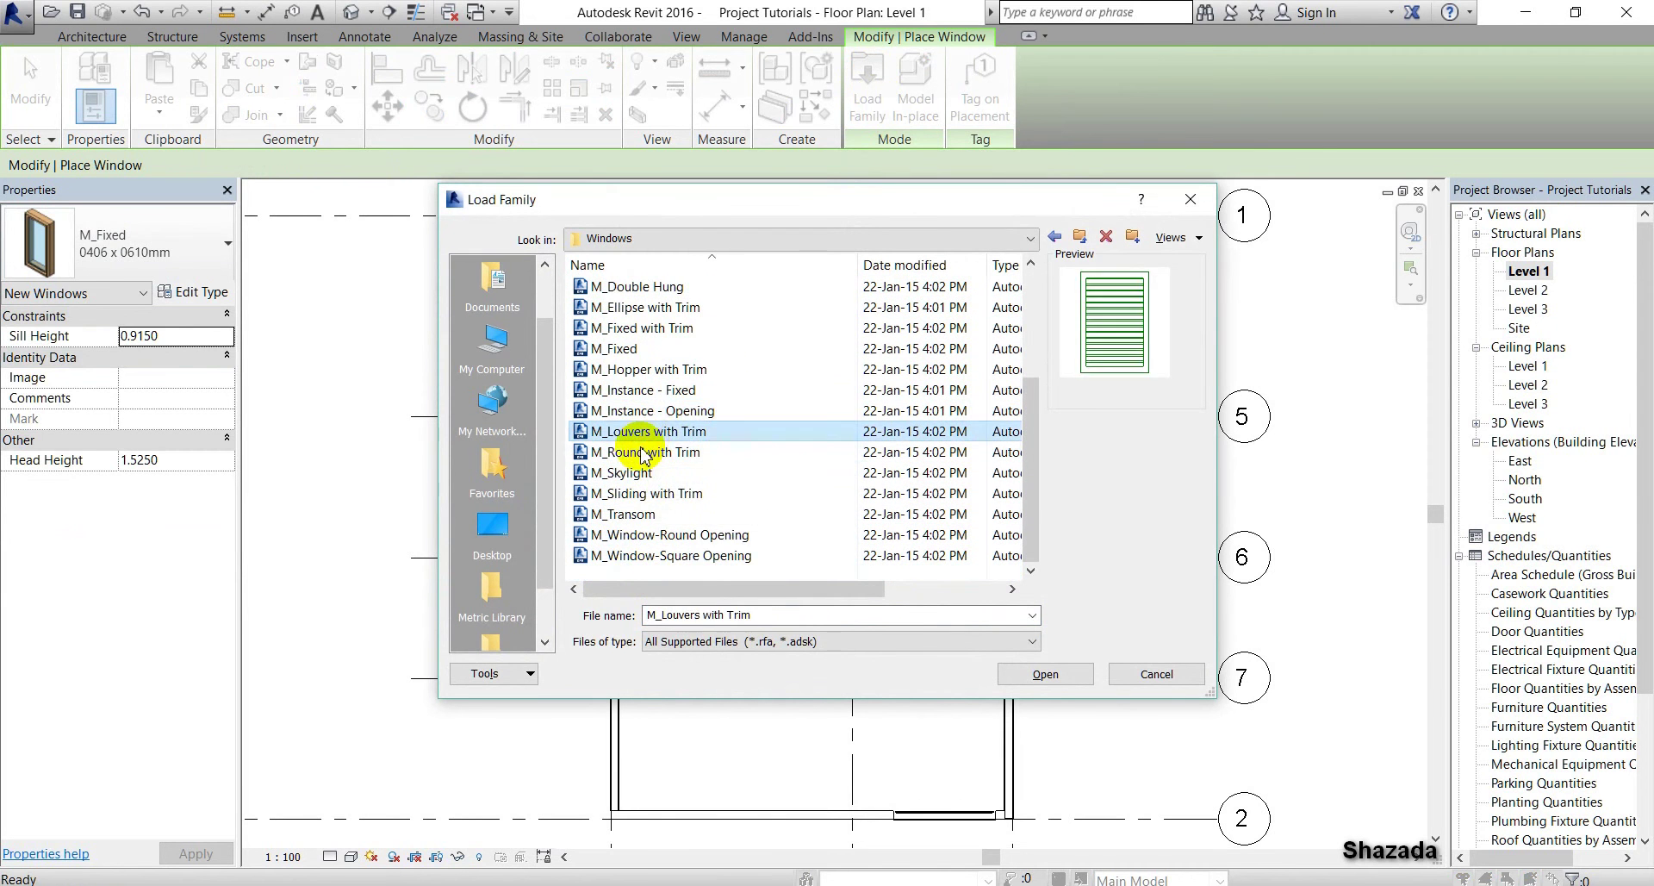
{"action": "left_click", "coordinate": [638, 451]}
{"action": "left_click", "coordinate": [638, 493]}
{"action": "left_click", "coordinate": [633, 536]}
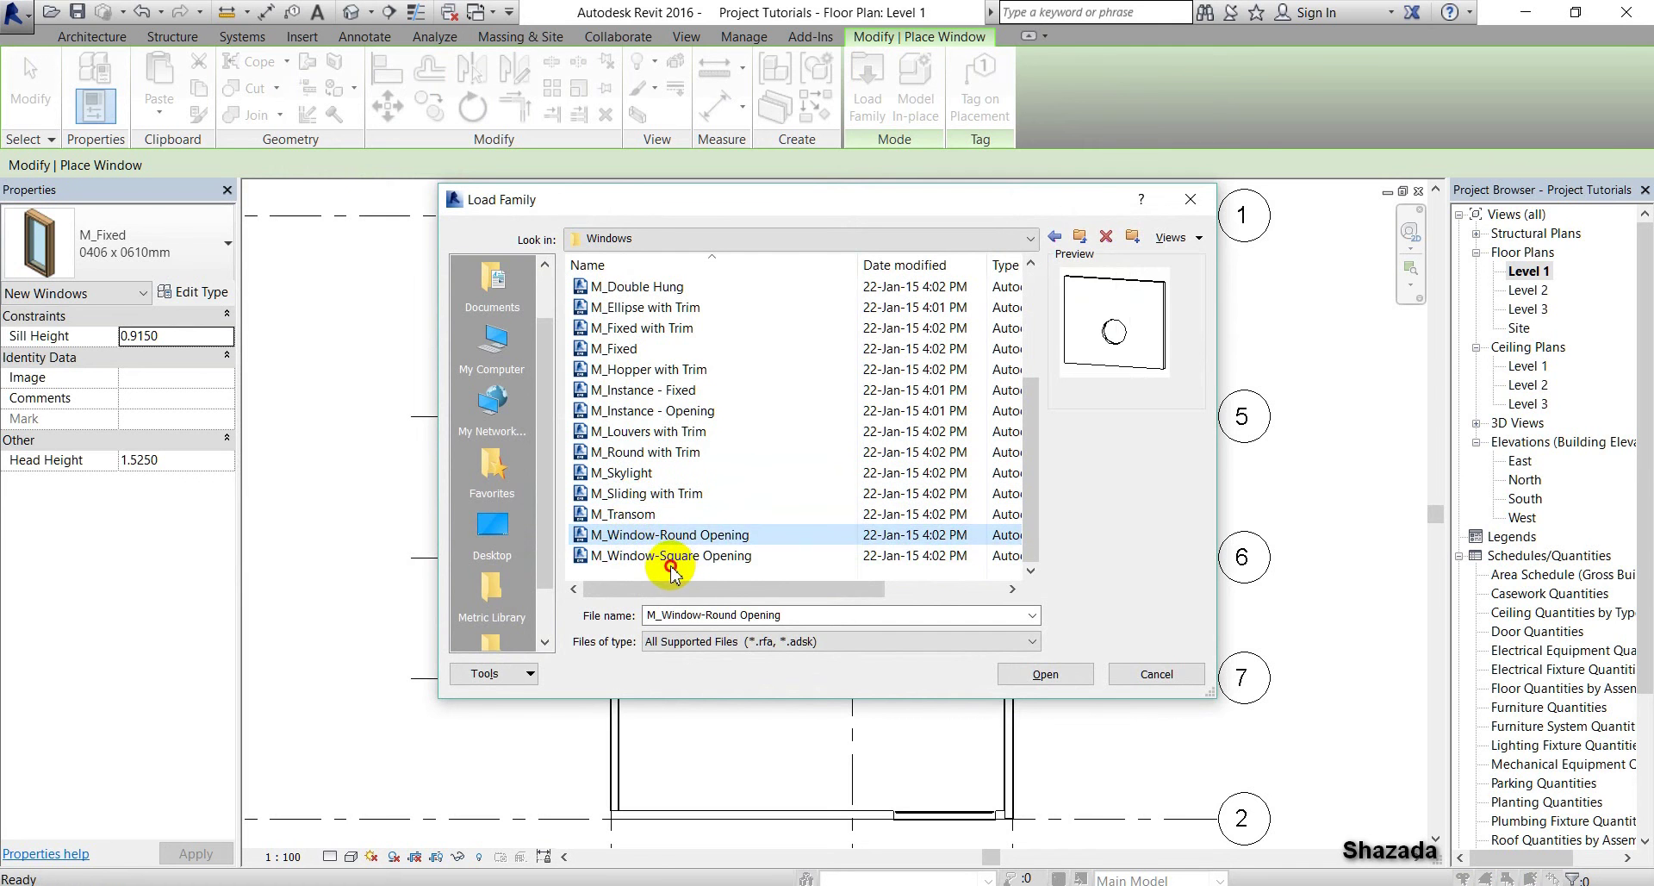
{"action": "left_click", "coordinate": [659, 556]}
{"action": "scroll", "coordinate": [771, 385], "scroll_direction": "up", "scroll_amount": 5}
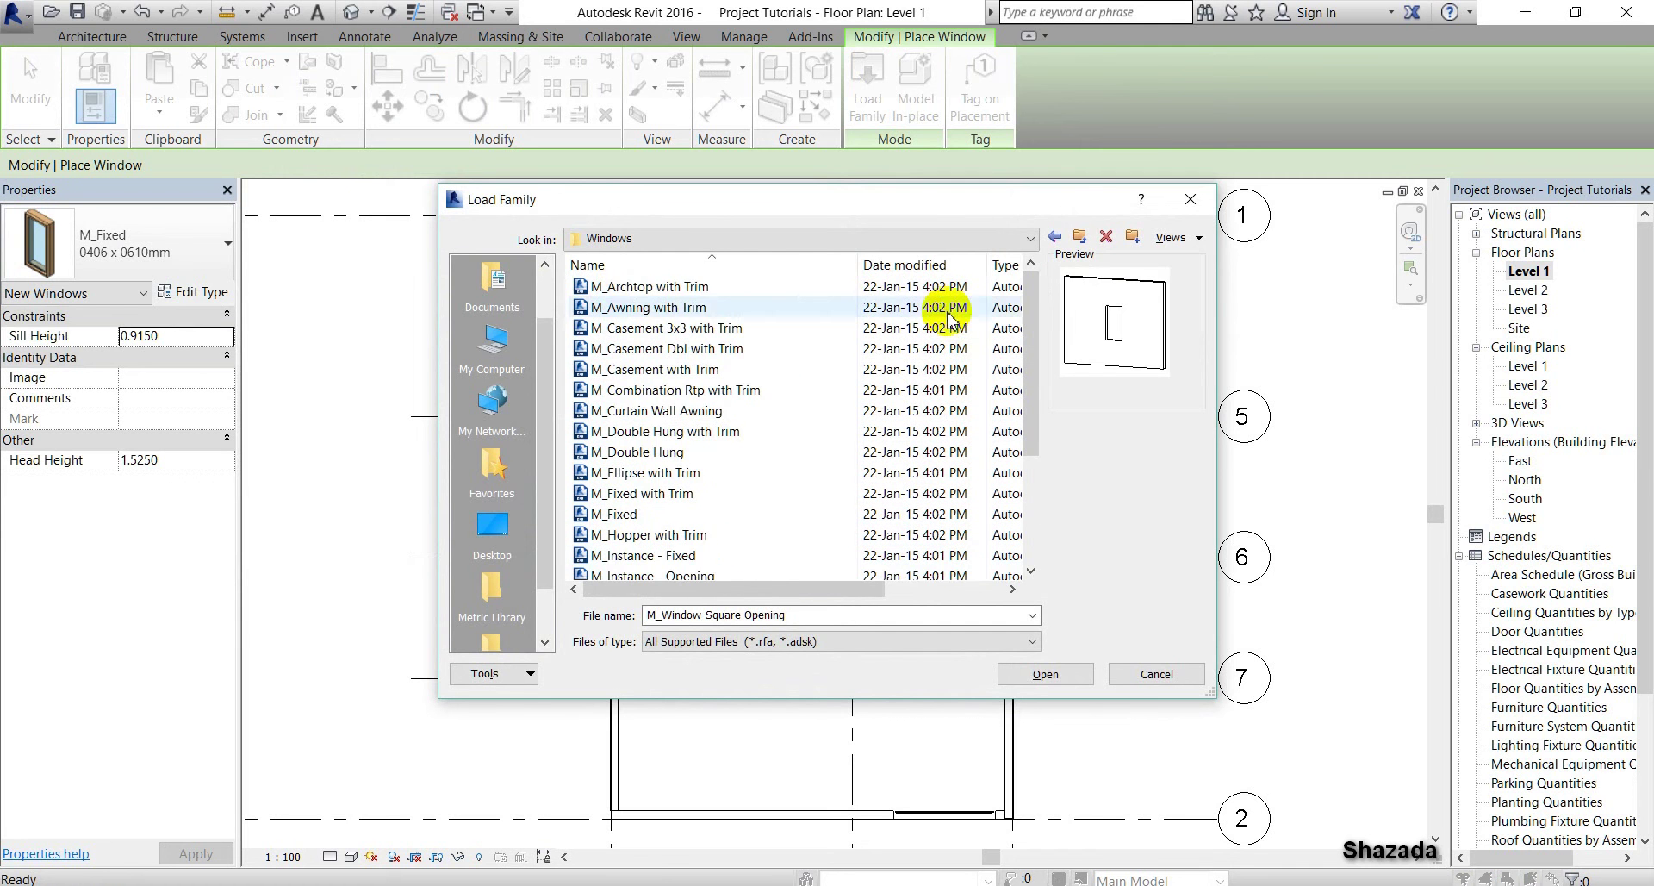
Load the 4-pane sliding window with awning transom from 1 Revit Extraaaa > Windows
{"action": "left_click", "coordinate": [1055, 236]}
{"action": "double_click", "coordinate": [687, 293]}
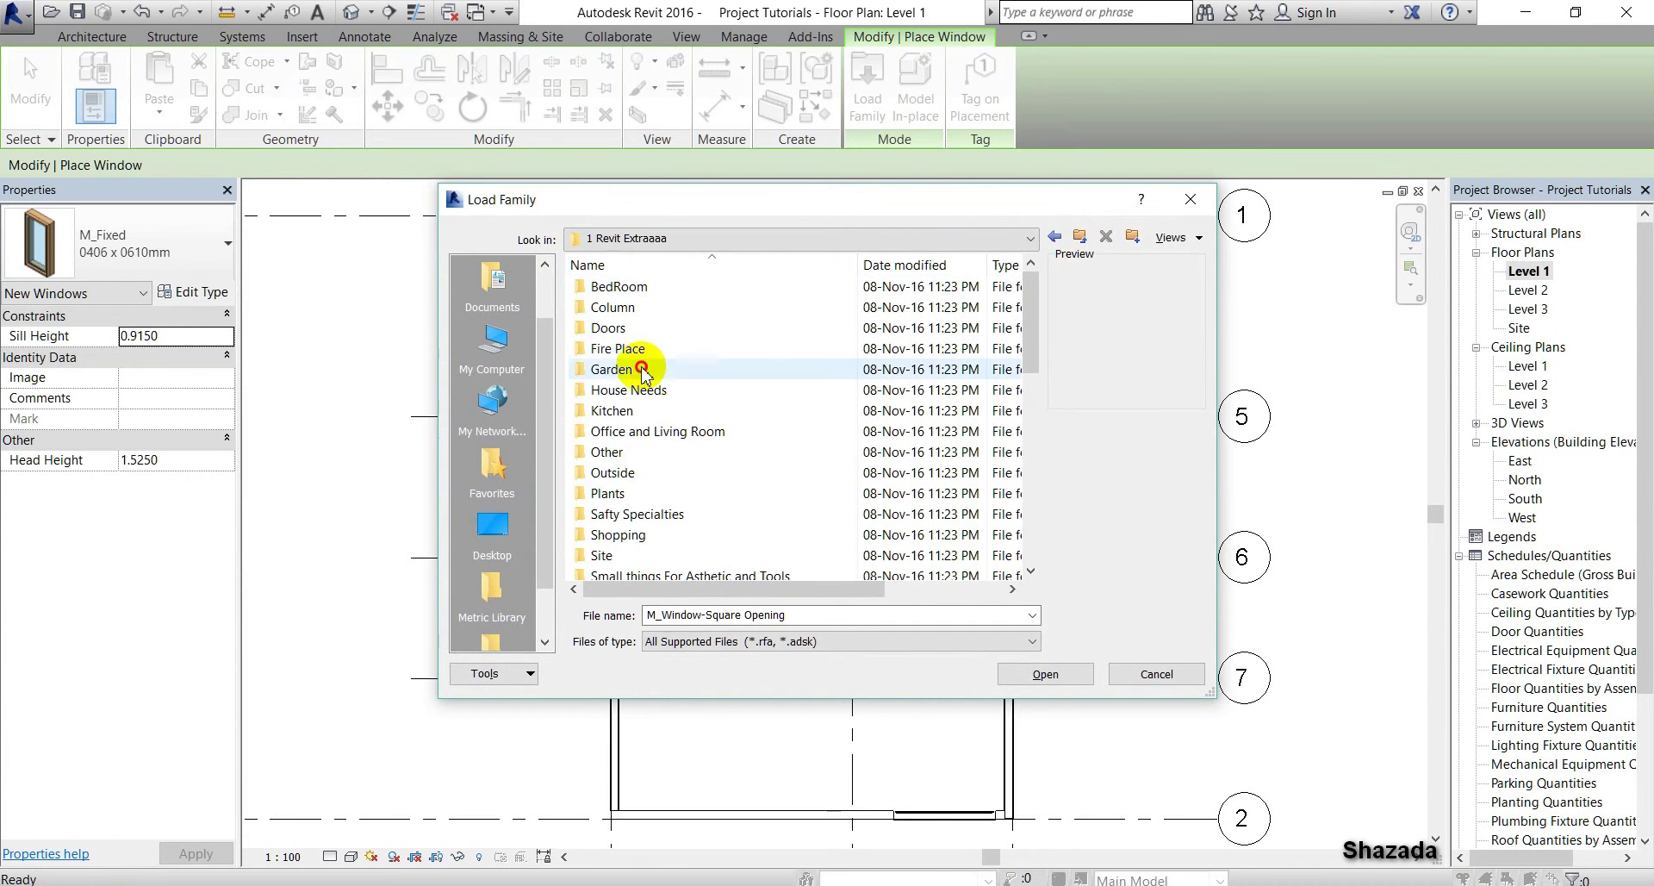
{"action": "left_click", "coordinate": [638, 368]}
{"action": "scroll", "coordinate": [634, 405], "scroll_direction": "down", "scroll_amount": 1}
{"action": "scroll", "coordinate": [627, 474], "scroll_direction": "down", "scroll_amount": 5}
{"action": "scroll", "coordinate": [628, 431], "scroll_direction": "up", "scroll_amount": 2}
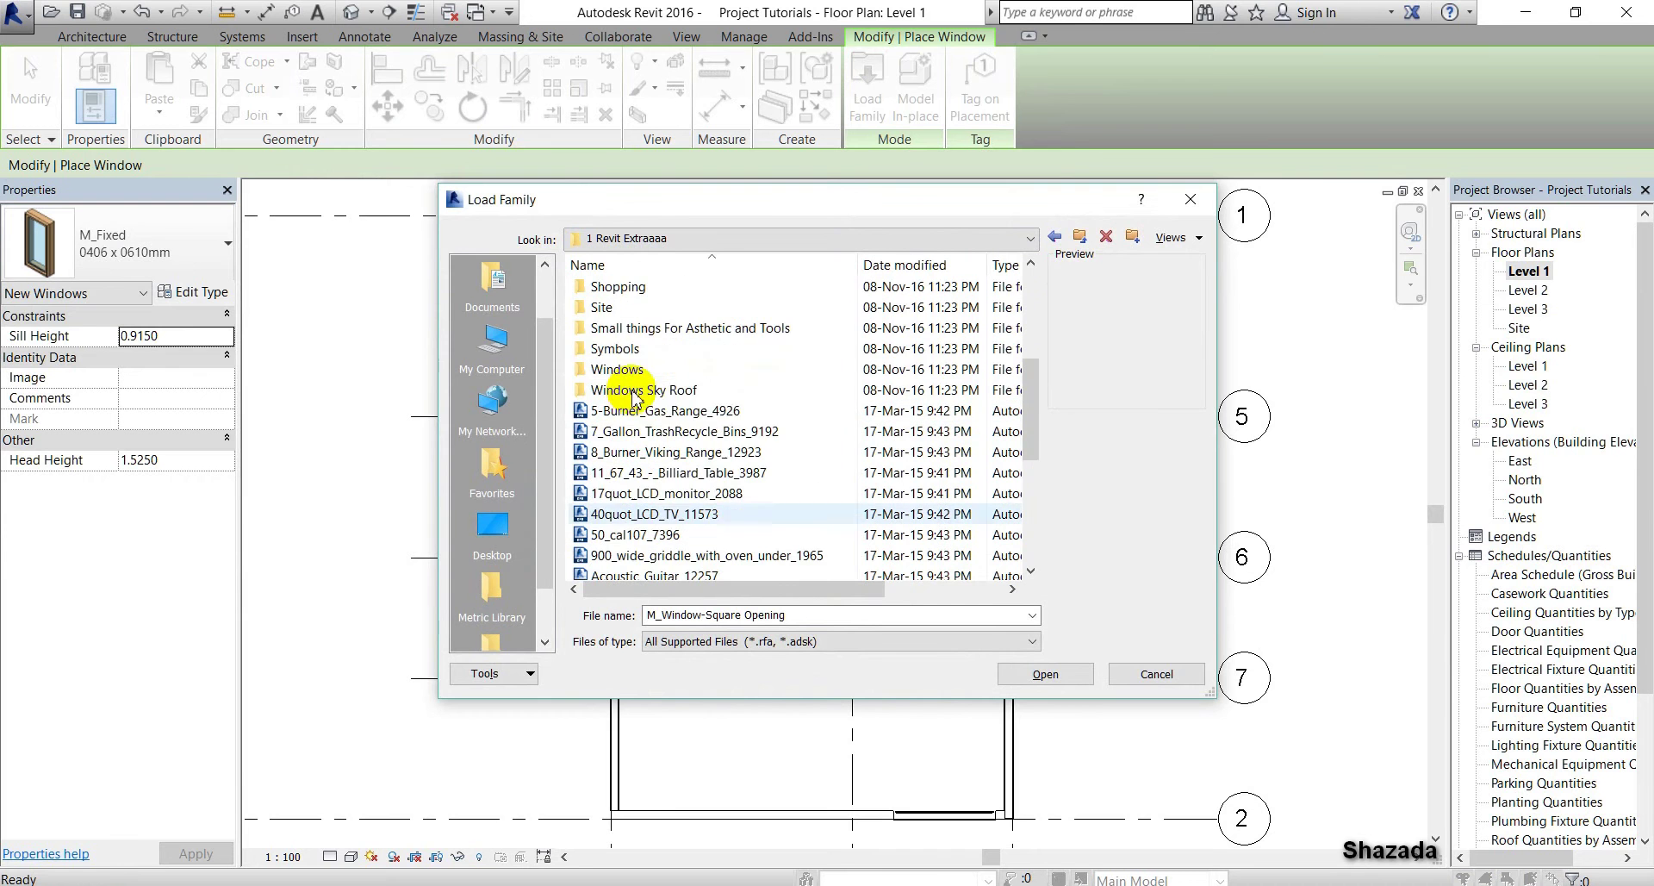
{"action": "left_click", "coordinate": [628, 377]}
{"action": "double_click", "coordinate": [629, 378]}
{"action": "left_click", "coordinate": [629, 307]}
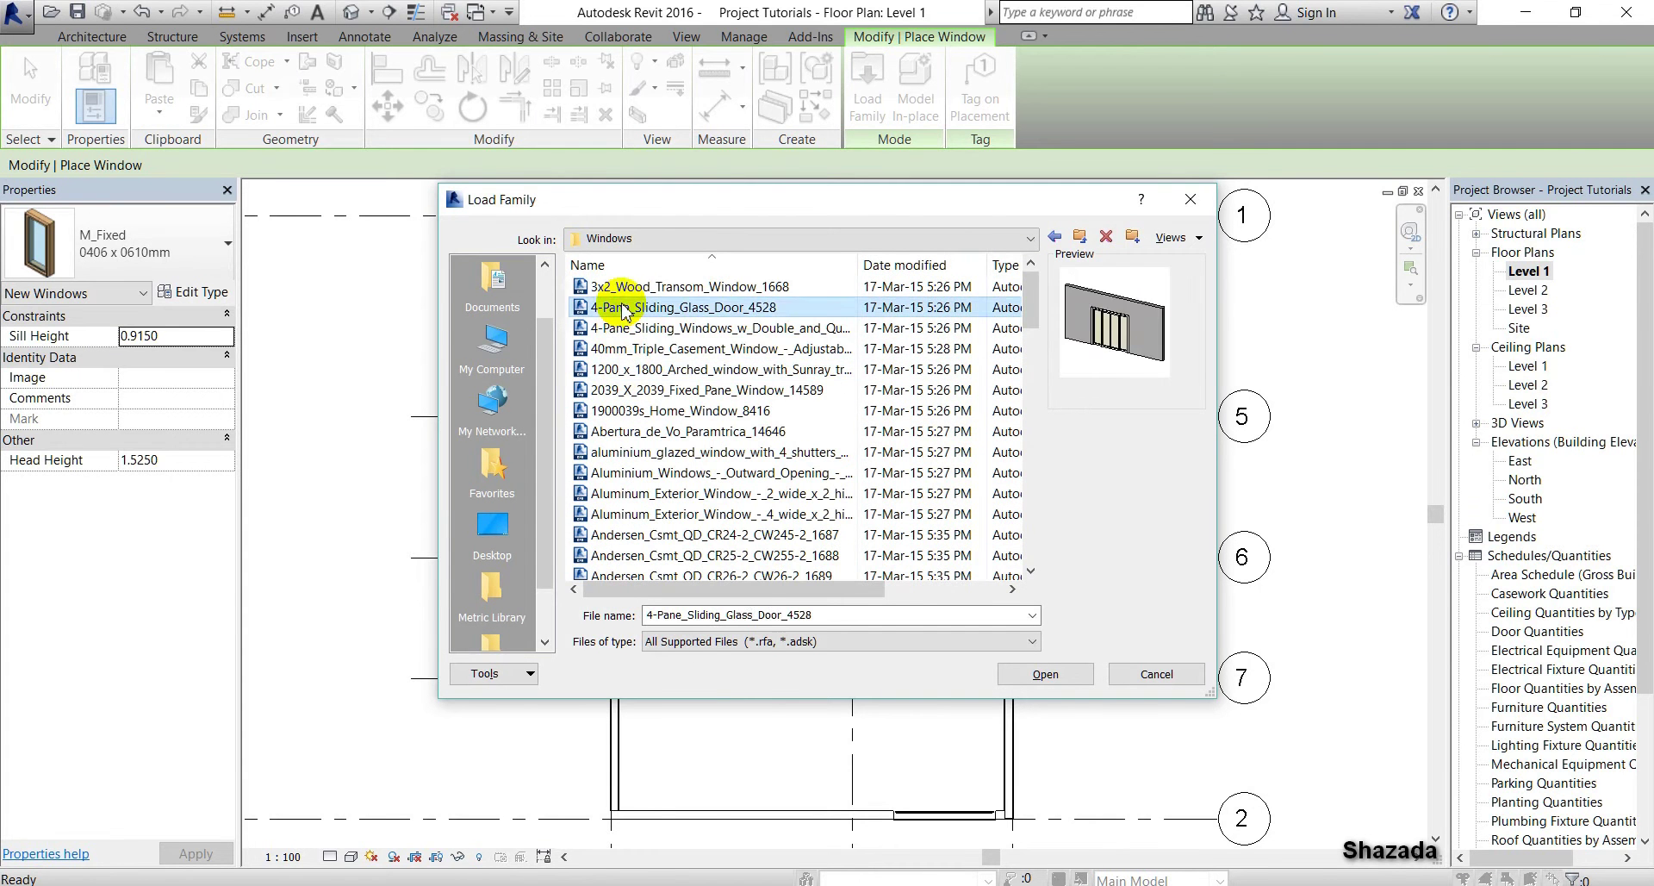
{"action": "left_click", "coordinate": [638, 327]}
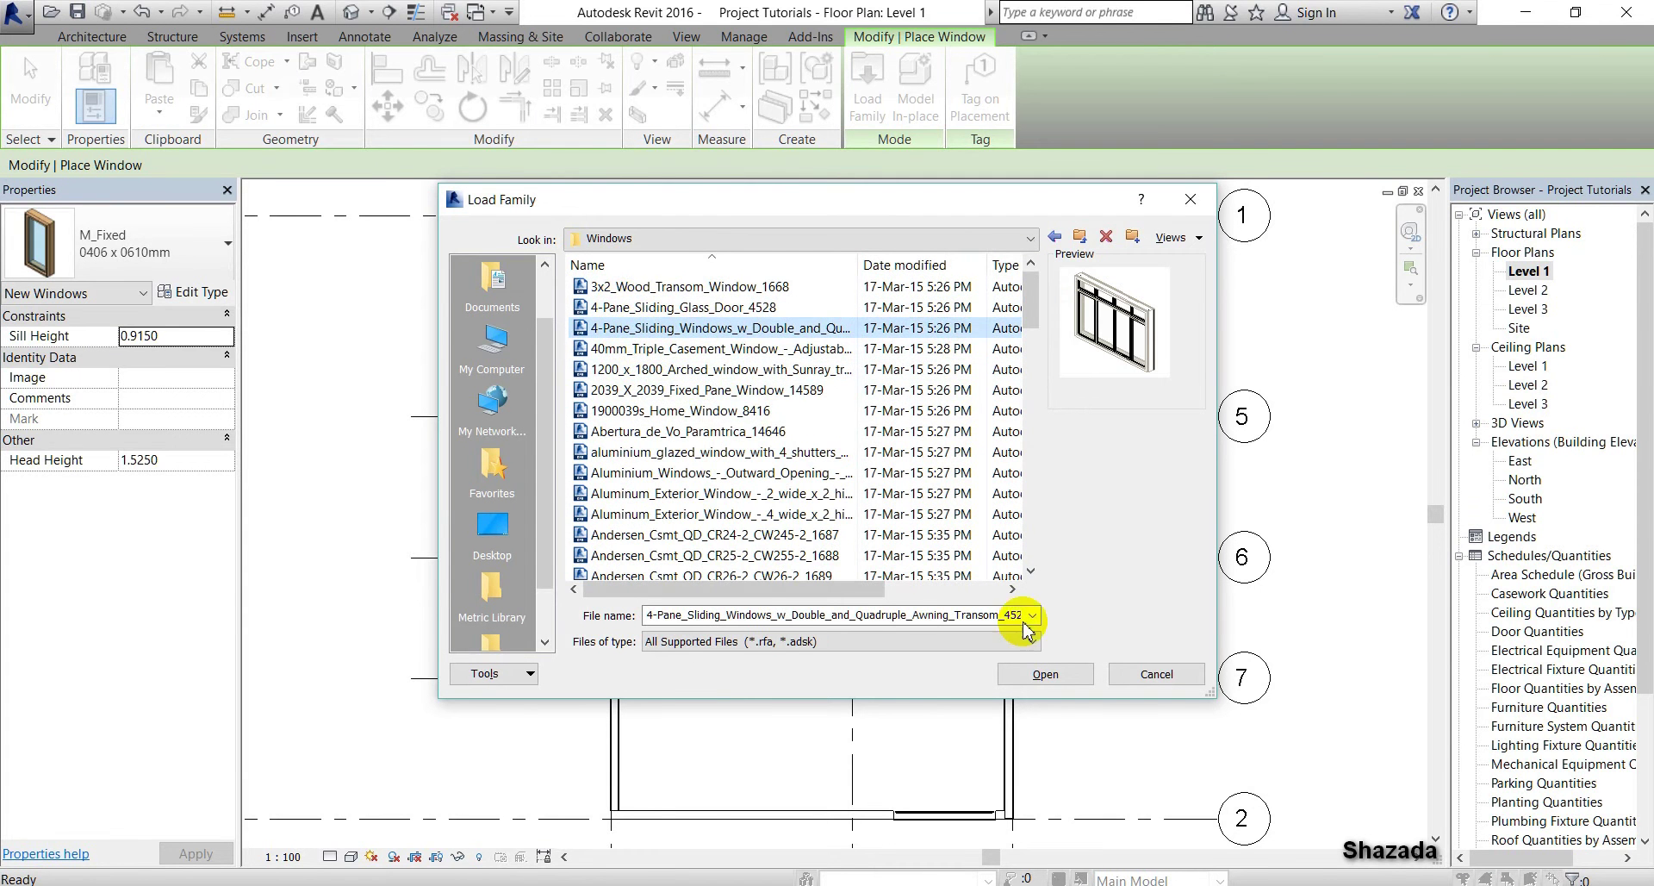
{"action": "left_click", "coordinate": [1042, 675]}
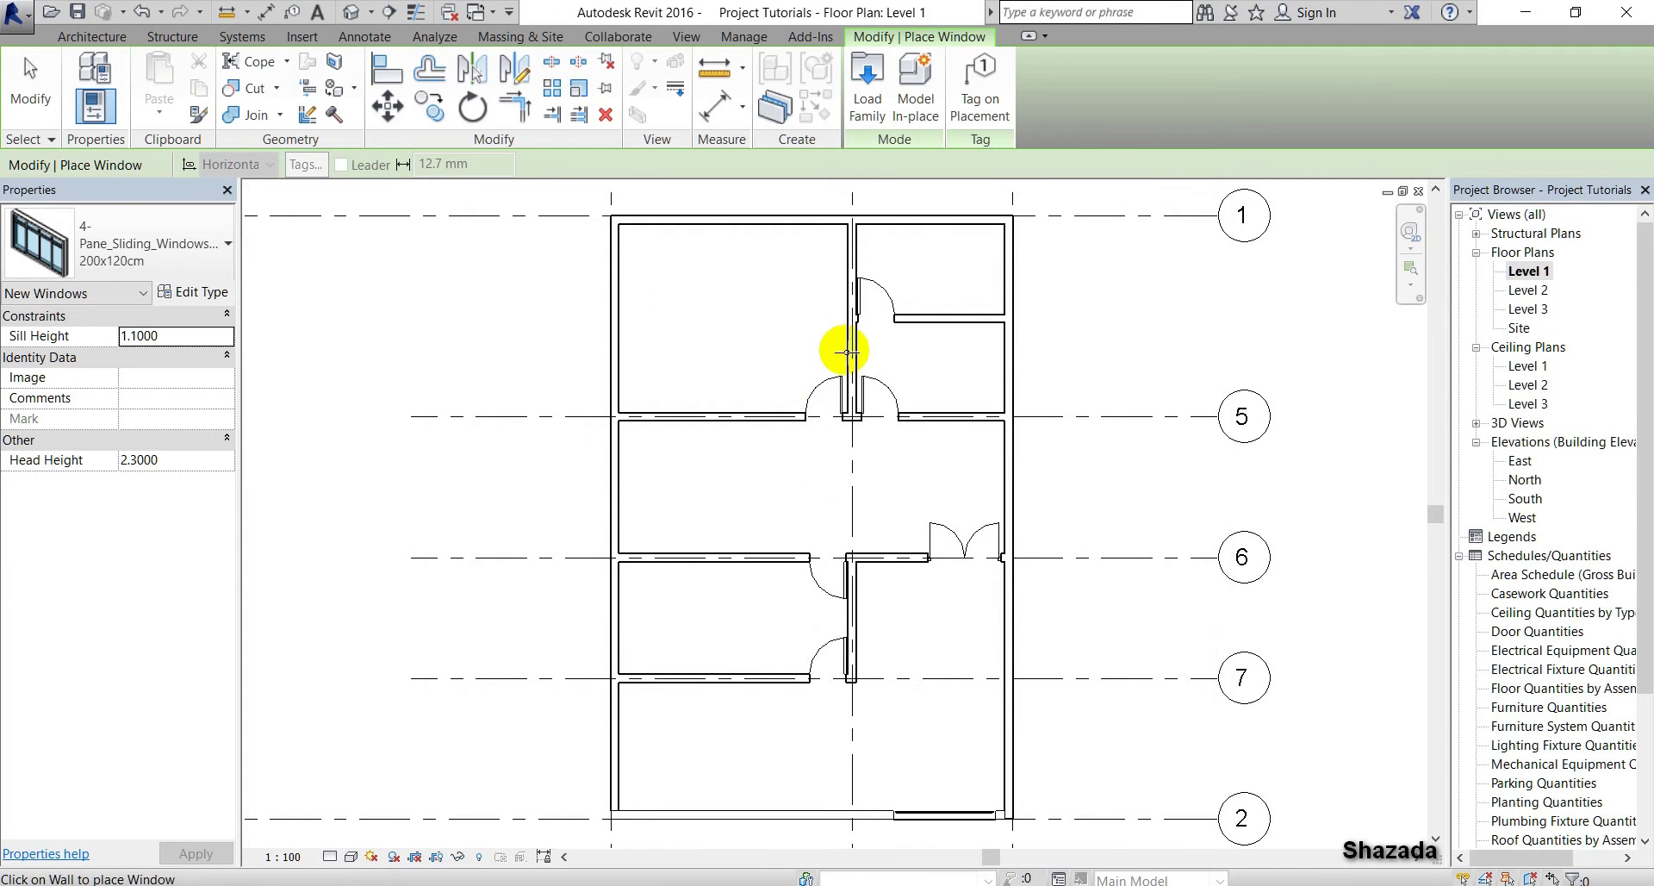
Place 200x120cm sliding windows in the vertical interior wall and the upper-right wall
{"action": "scroll", "coordinate": [850, 349], "scroll_direction": "up", "scroll_amount": 3}
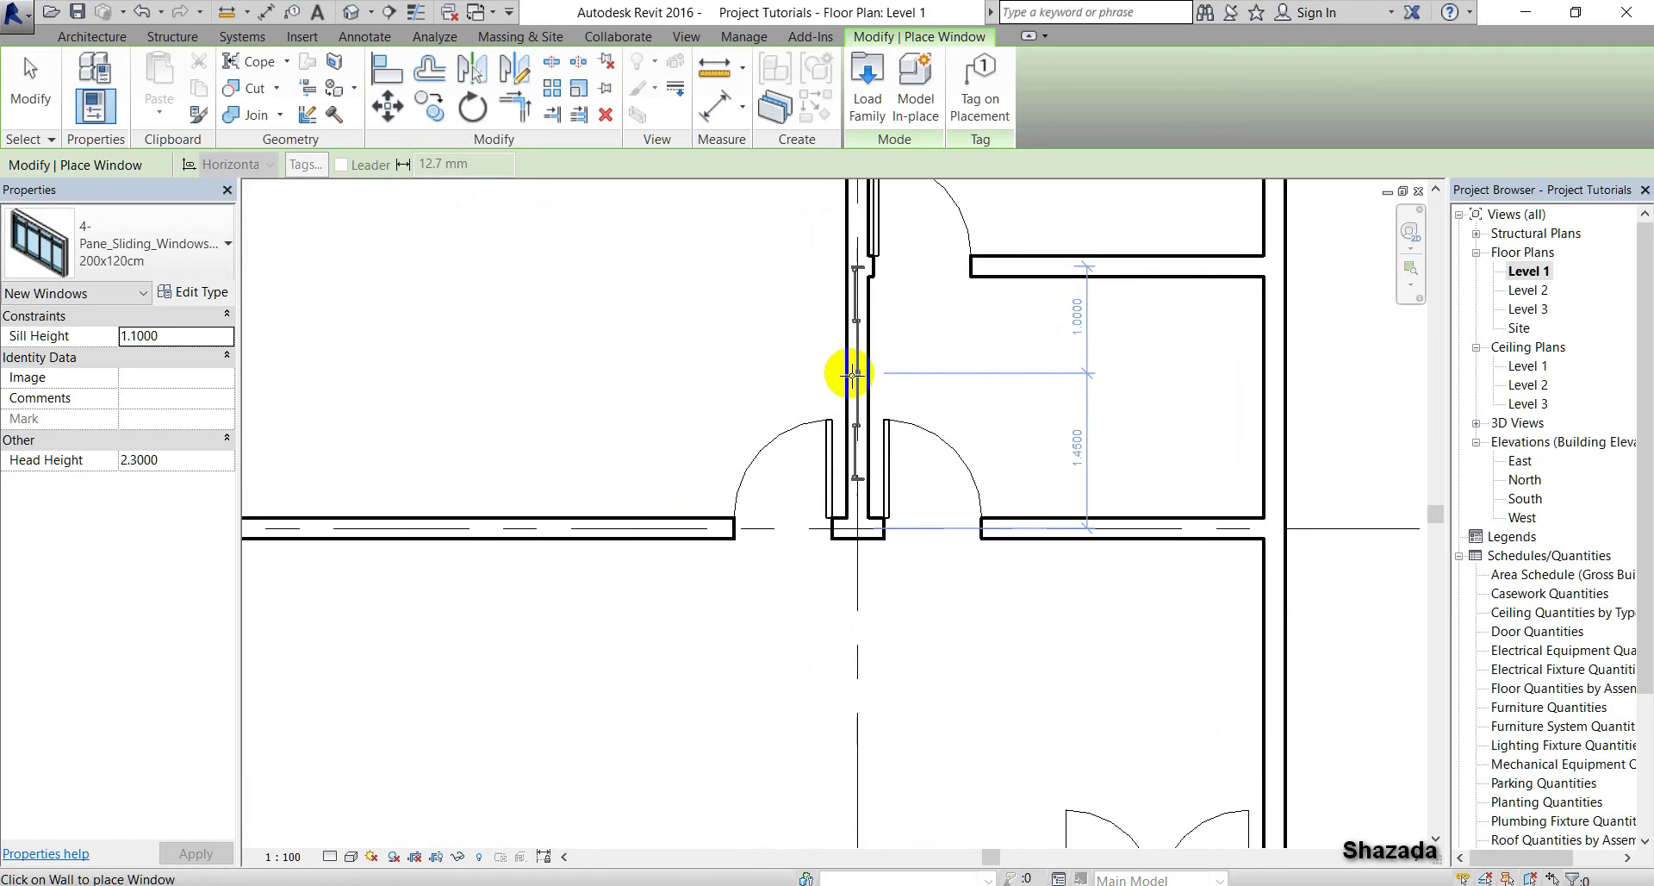
{"action": "left_click", "coordinate": [849, 385]}
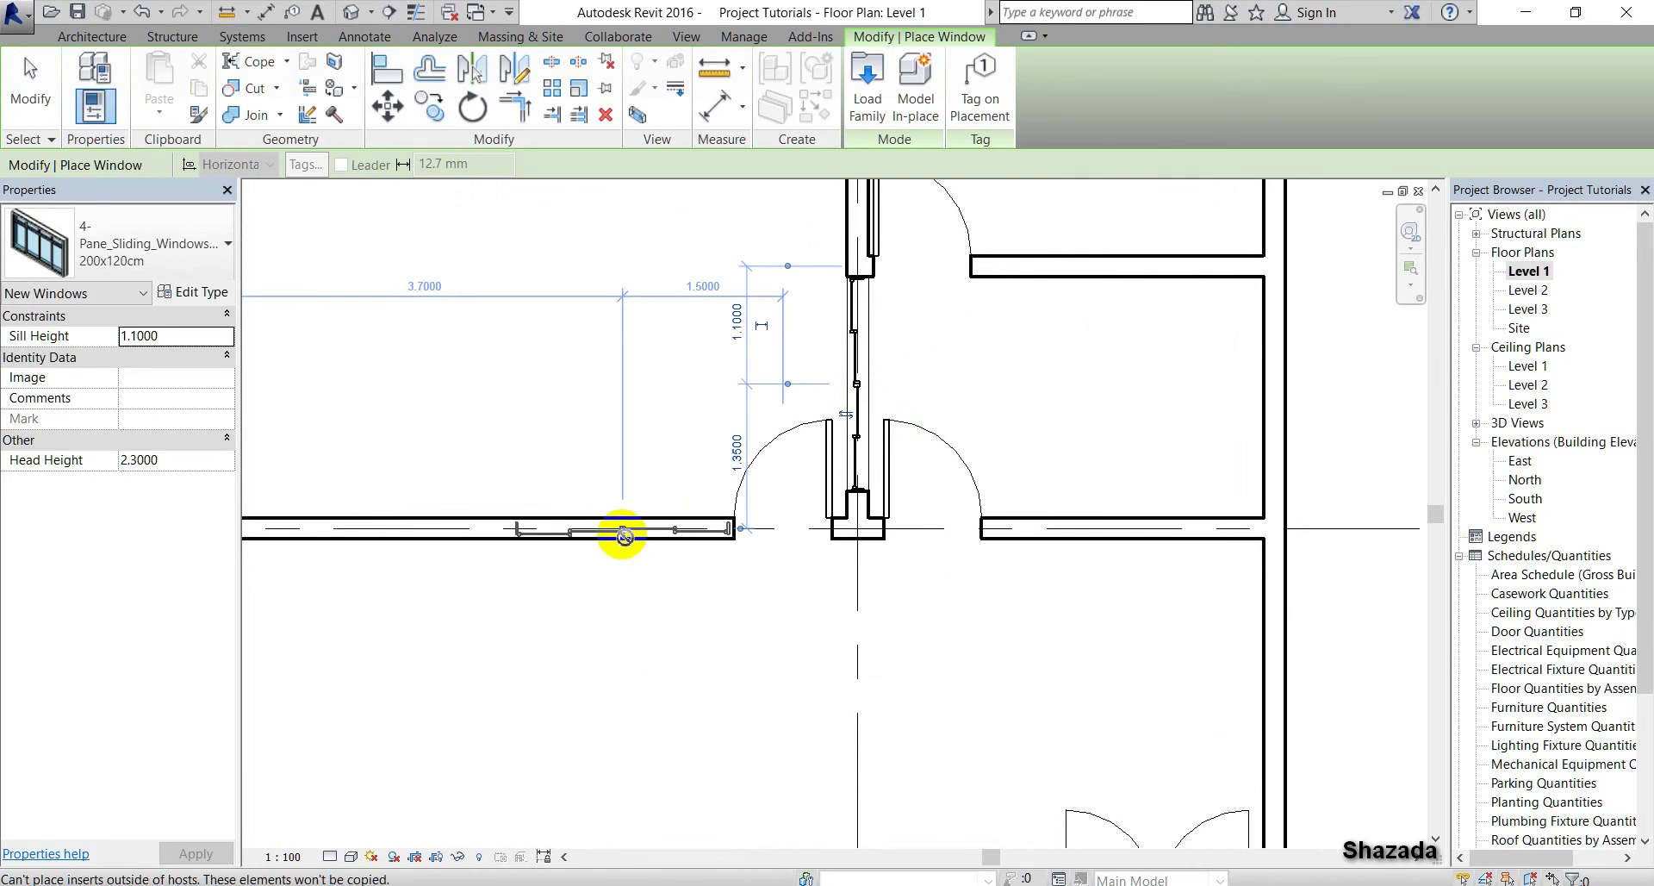
{"action": "middle_click_drag", "start_coordinate": [617, 535], "coordinate": [635, 380]}
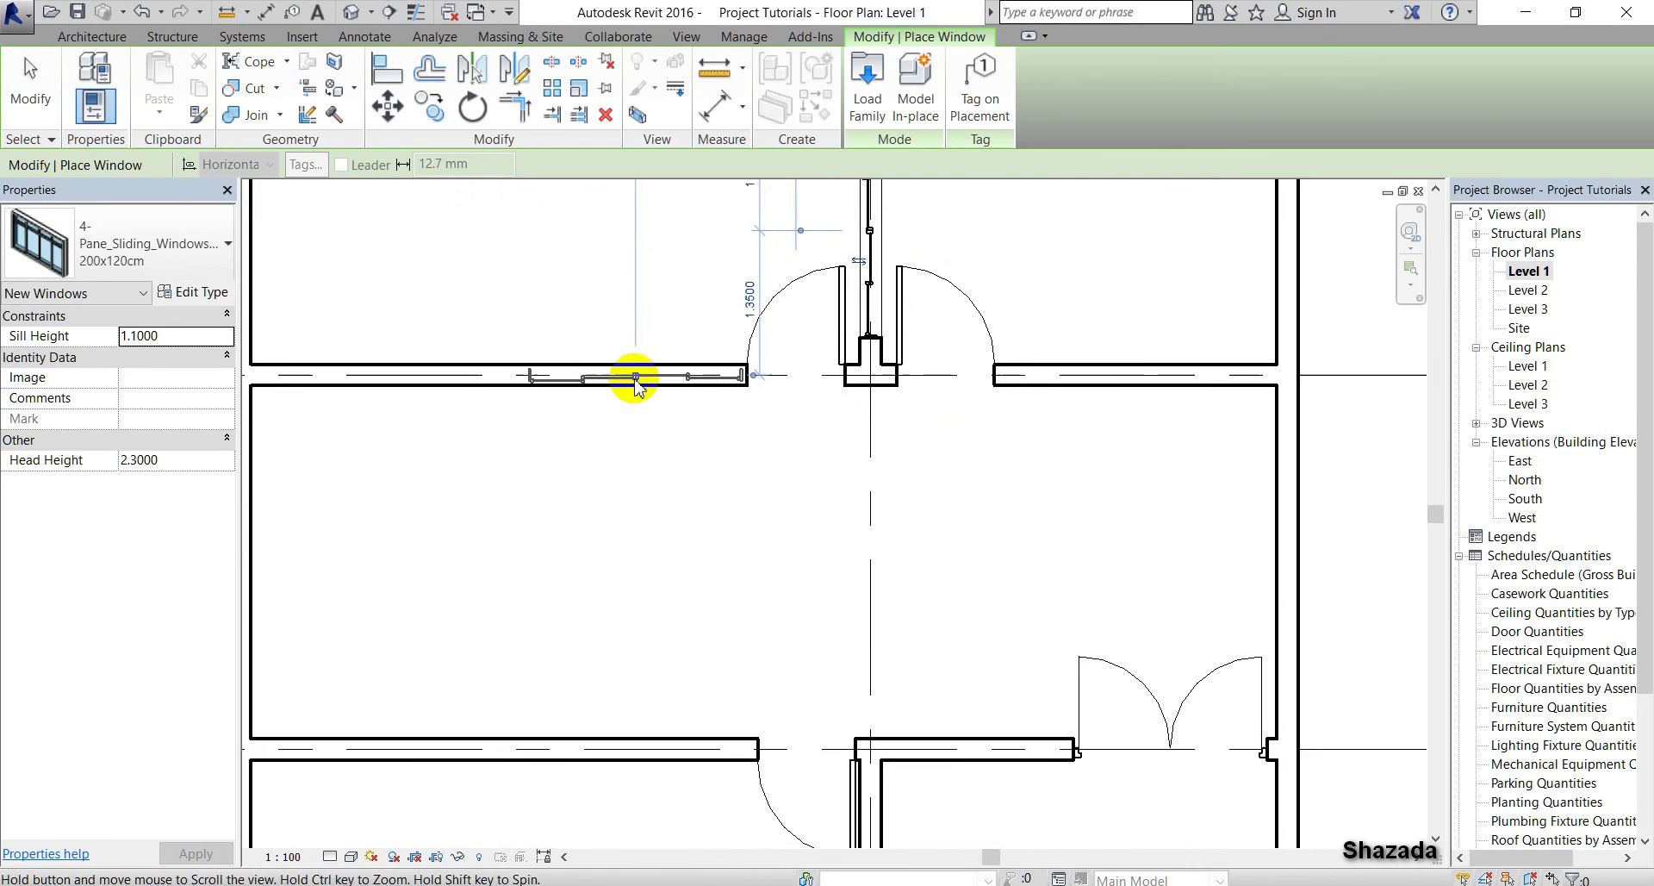
{"action": "left_click", "coordinate": [1135, 372]}
{"action": "scroll", "coordinate": [1034, 543], "scroll_direction": "down", "scroll_amount": 3}
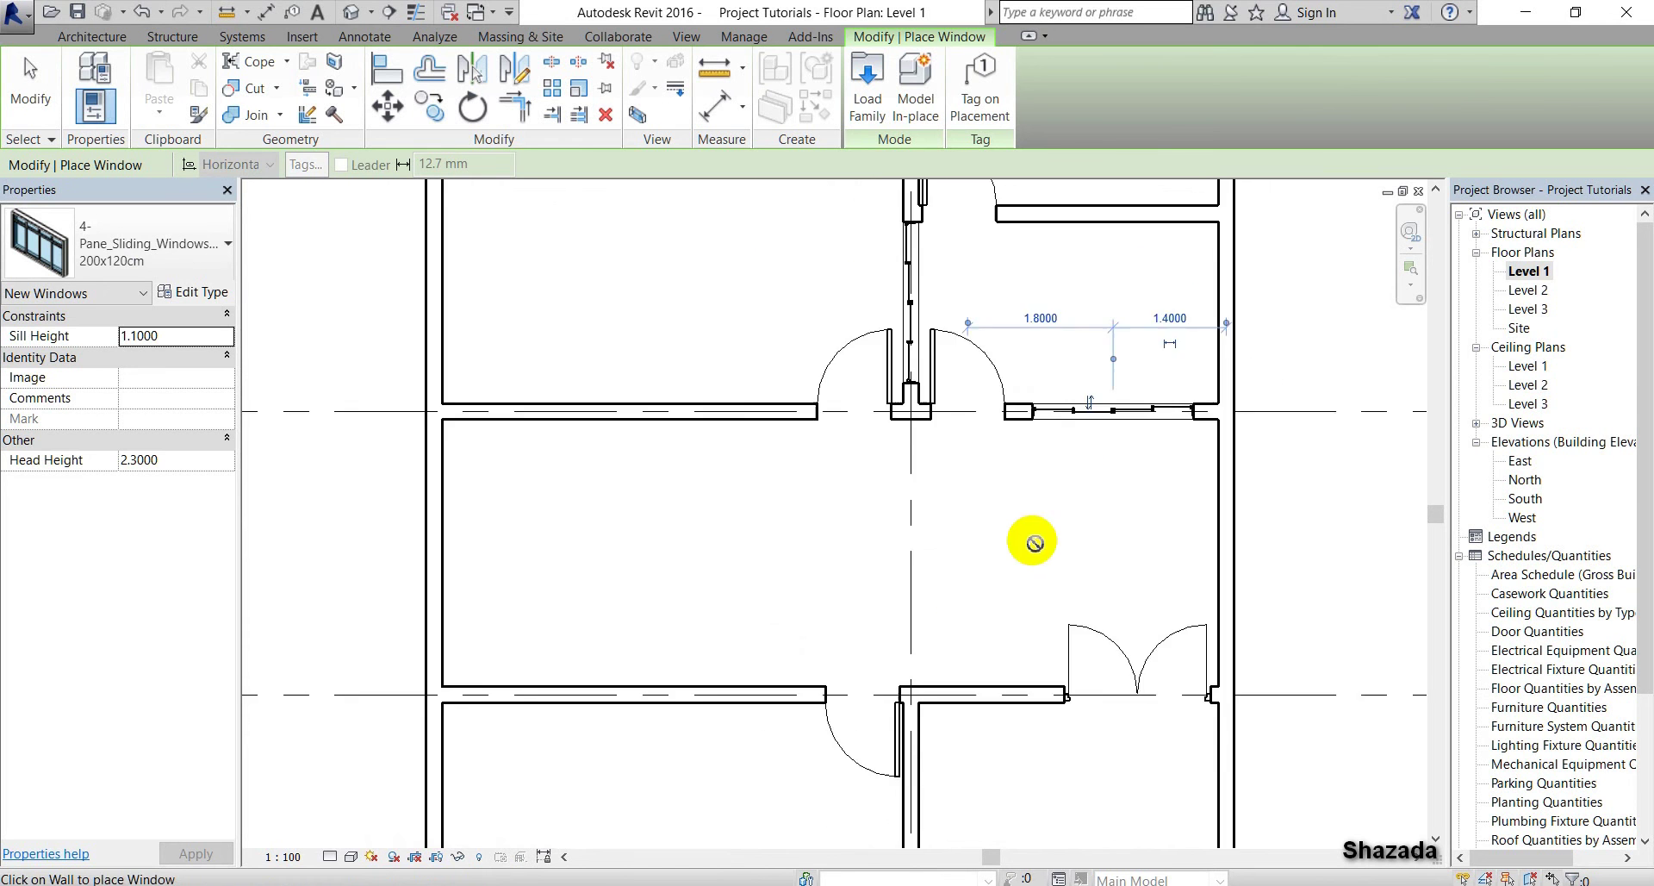
{"action": "middle_click_drag", "start_coordinate": [1034, 543], "coordinate": [1022, 354]}
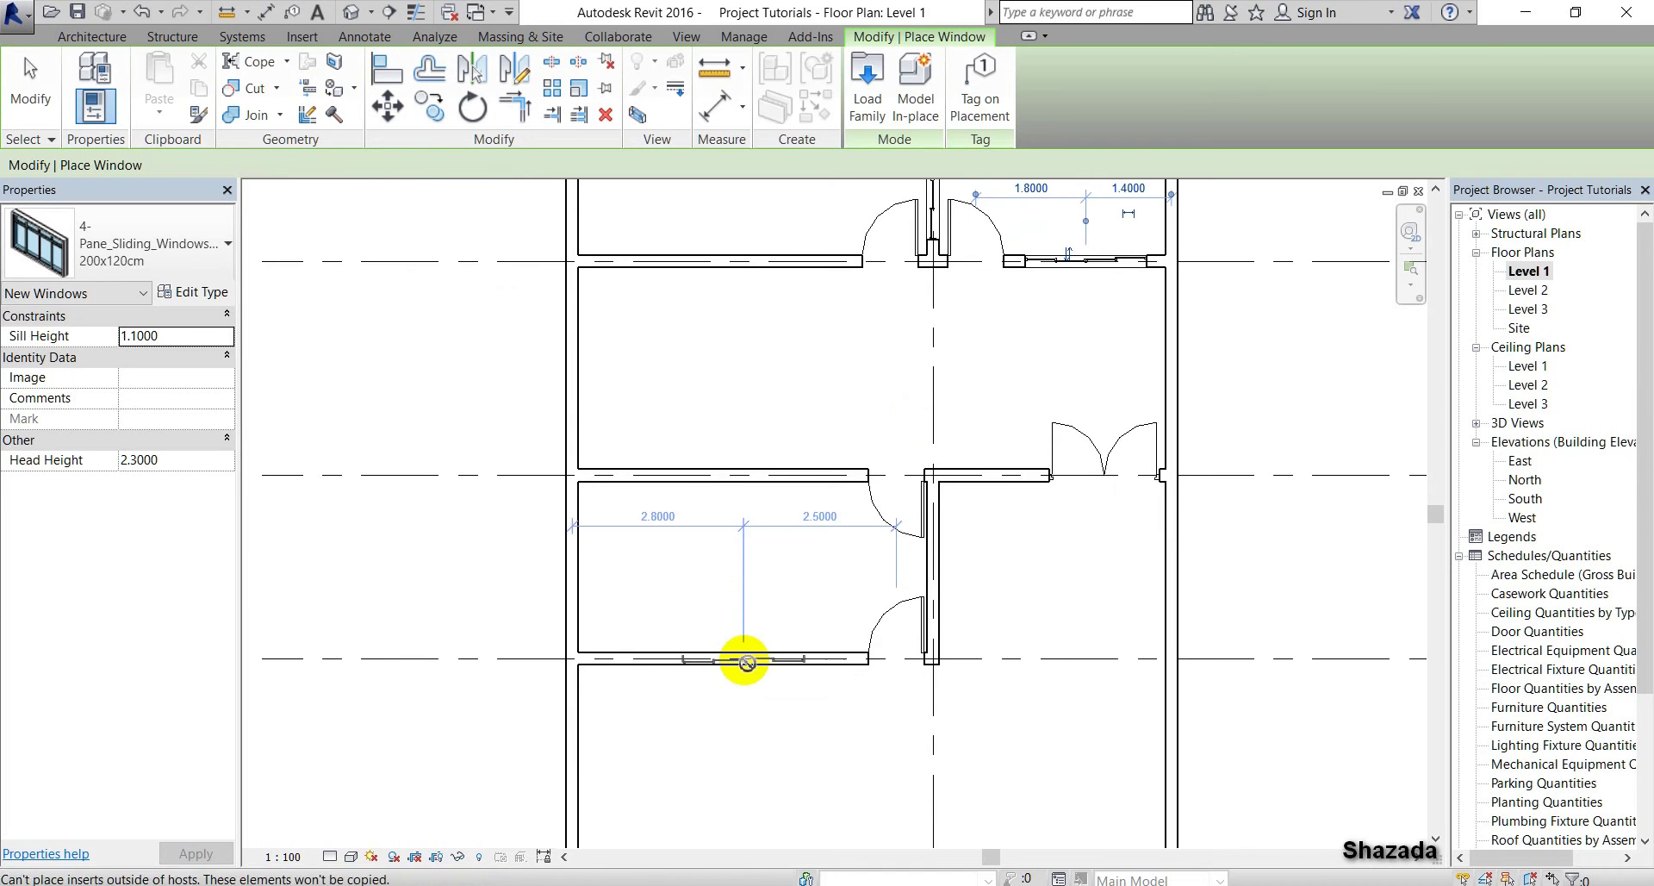
Place two more sliding windows in the lower horizontal and lower vertical walls
{"action": "left_click", "coordinate": [745, 660]}
{"action": "scroll", "coordinate": [745, 474], "scroll_direction": "up", "scroll_amount": 3}
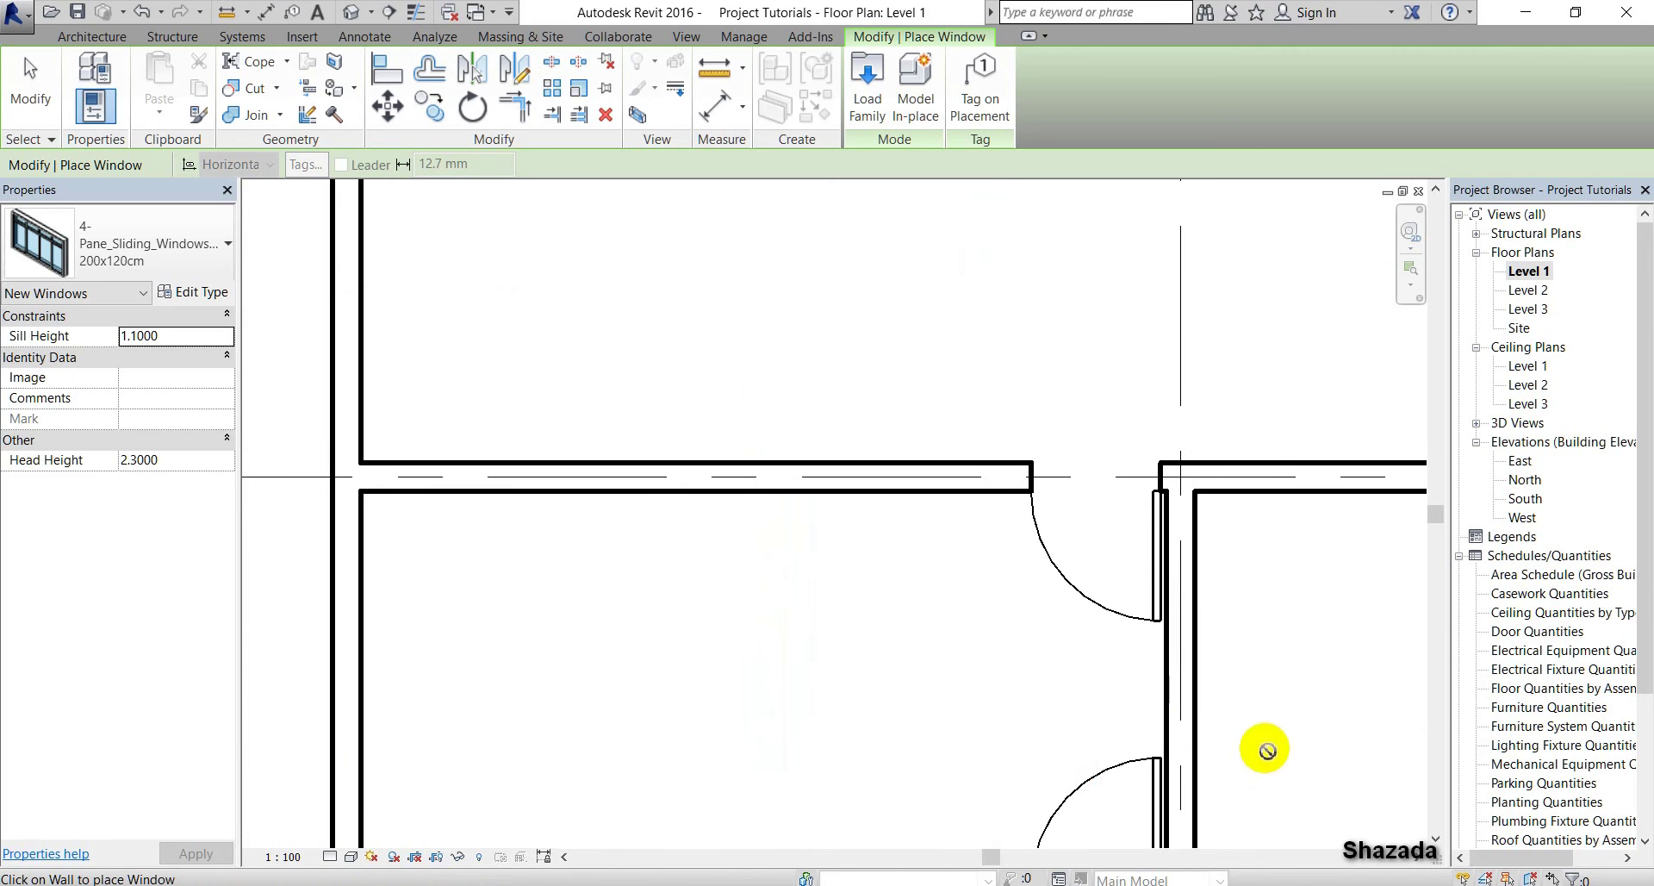
{"action": "scroll", "coordinate": [1266, 746], "scroll_direction": "down", "scroll_amount": 3}
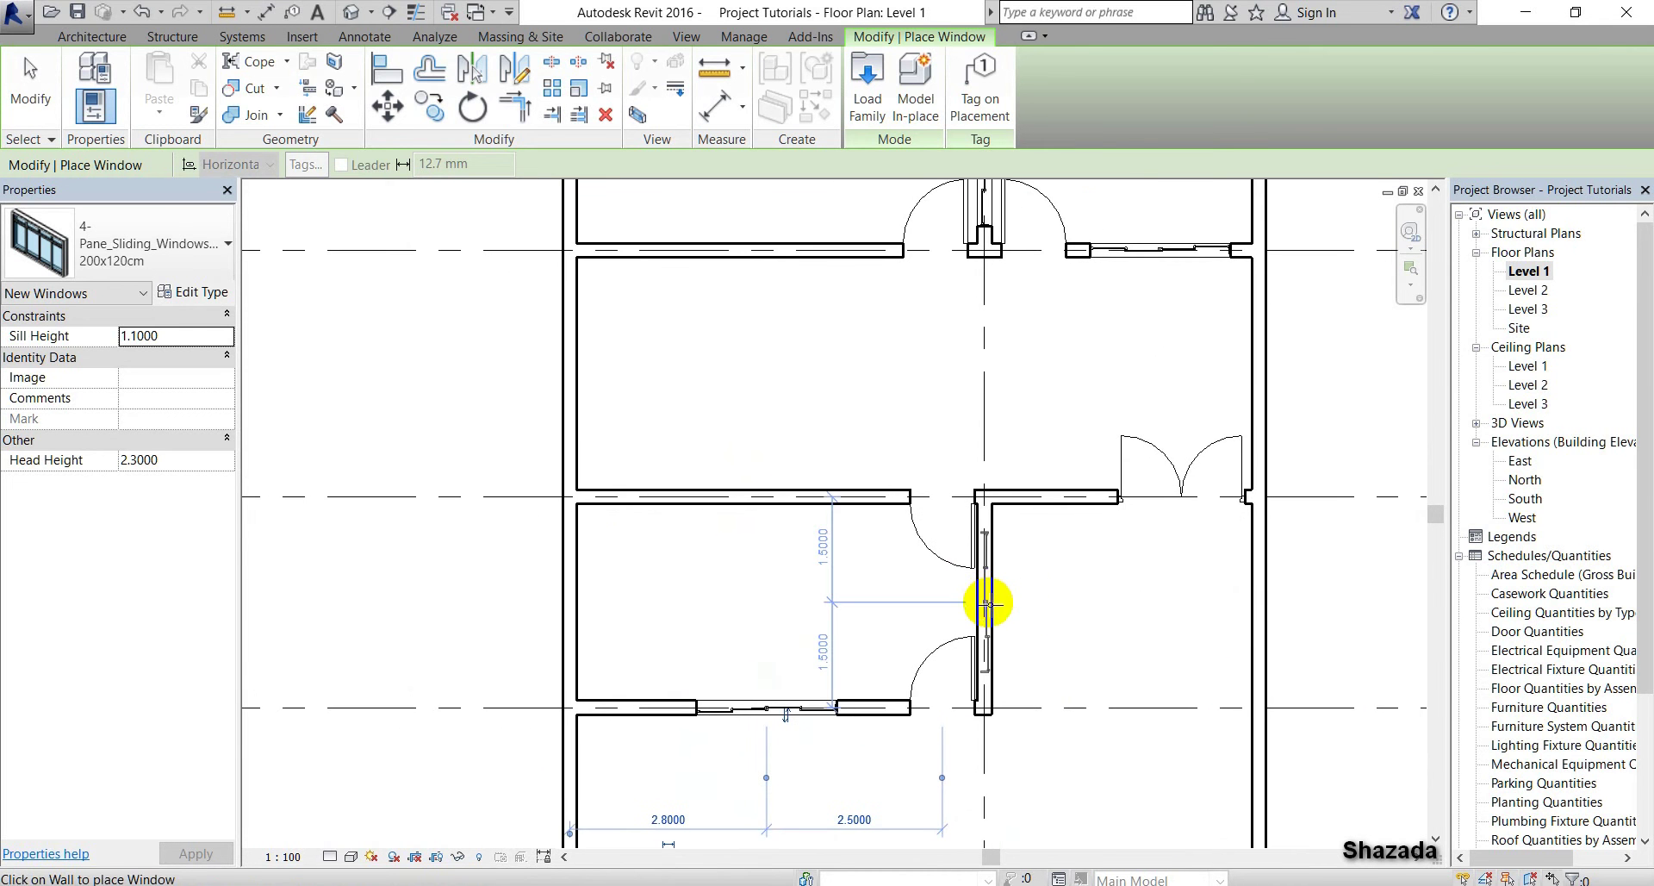
{"action": "left_click", "coordinate": [989, 606]}
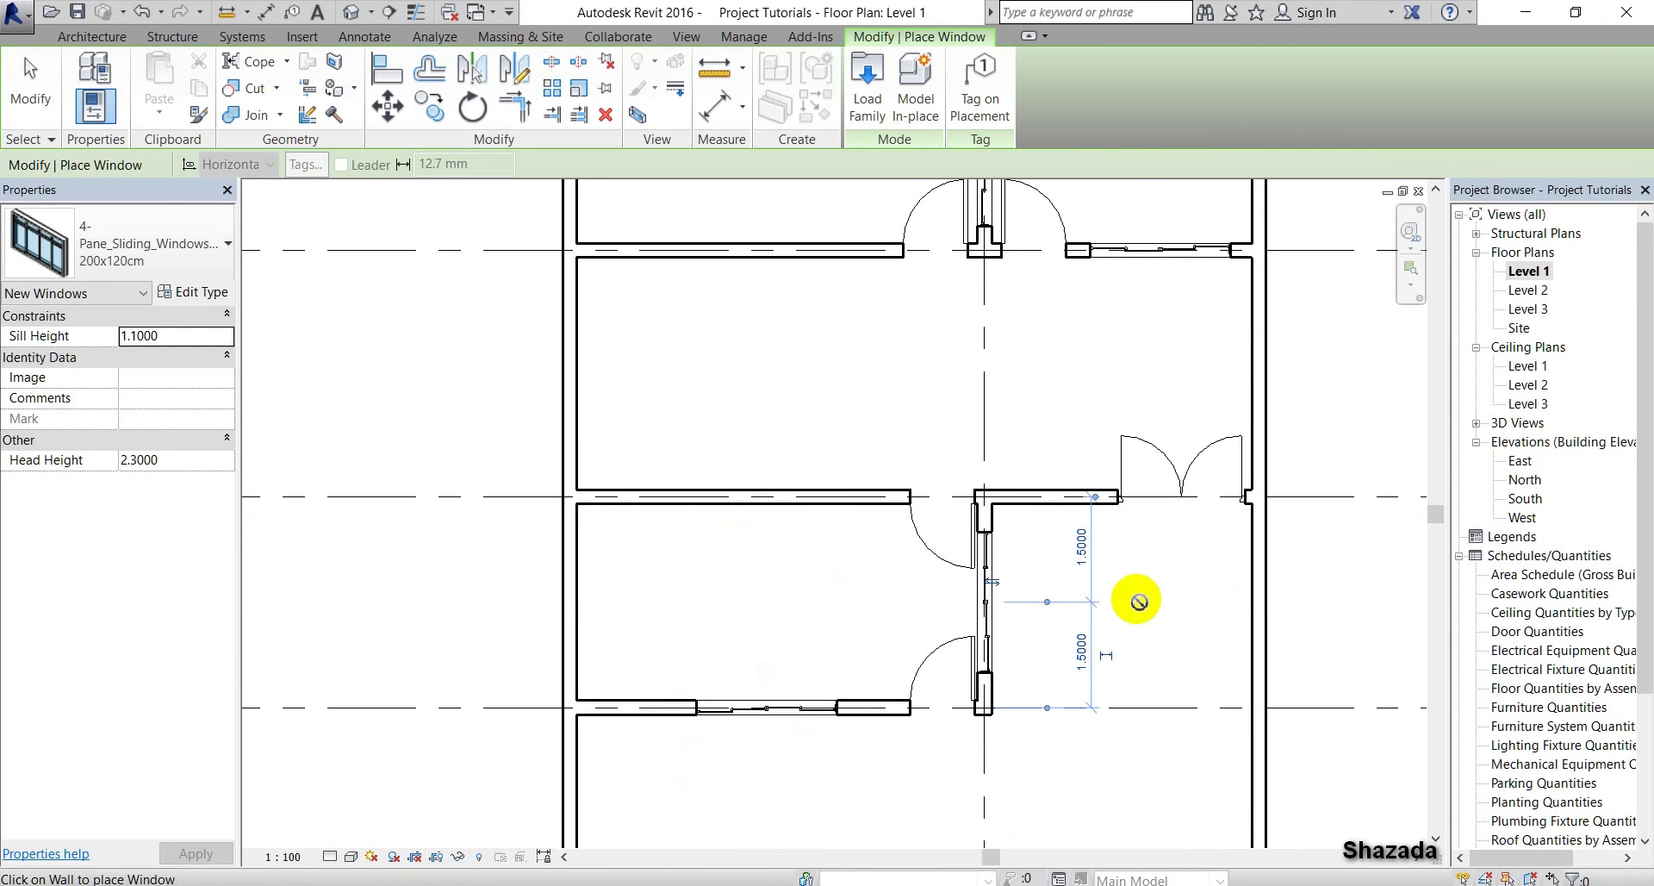
{"action": "scroll", "coordinate": [1142, 589], "scroll_direction": "down", "scroll_amount": 2}
{"action": "middle_click_drag", "start_coordinate": [1141, 589], "coordinate": [1116, 722]}
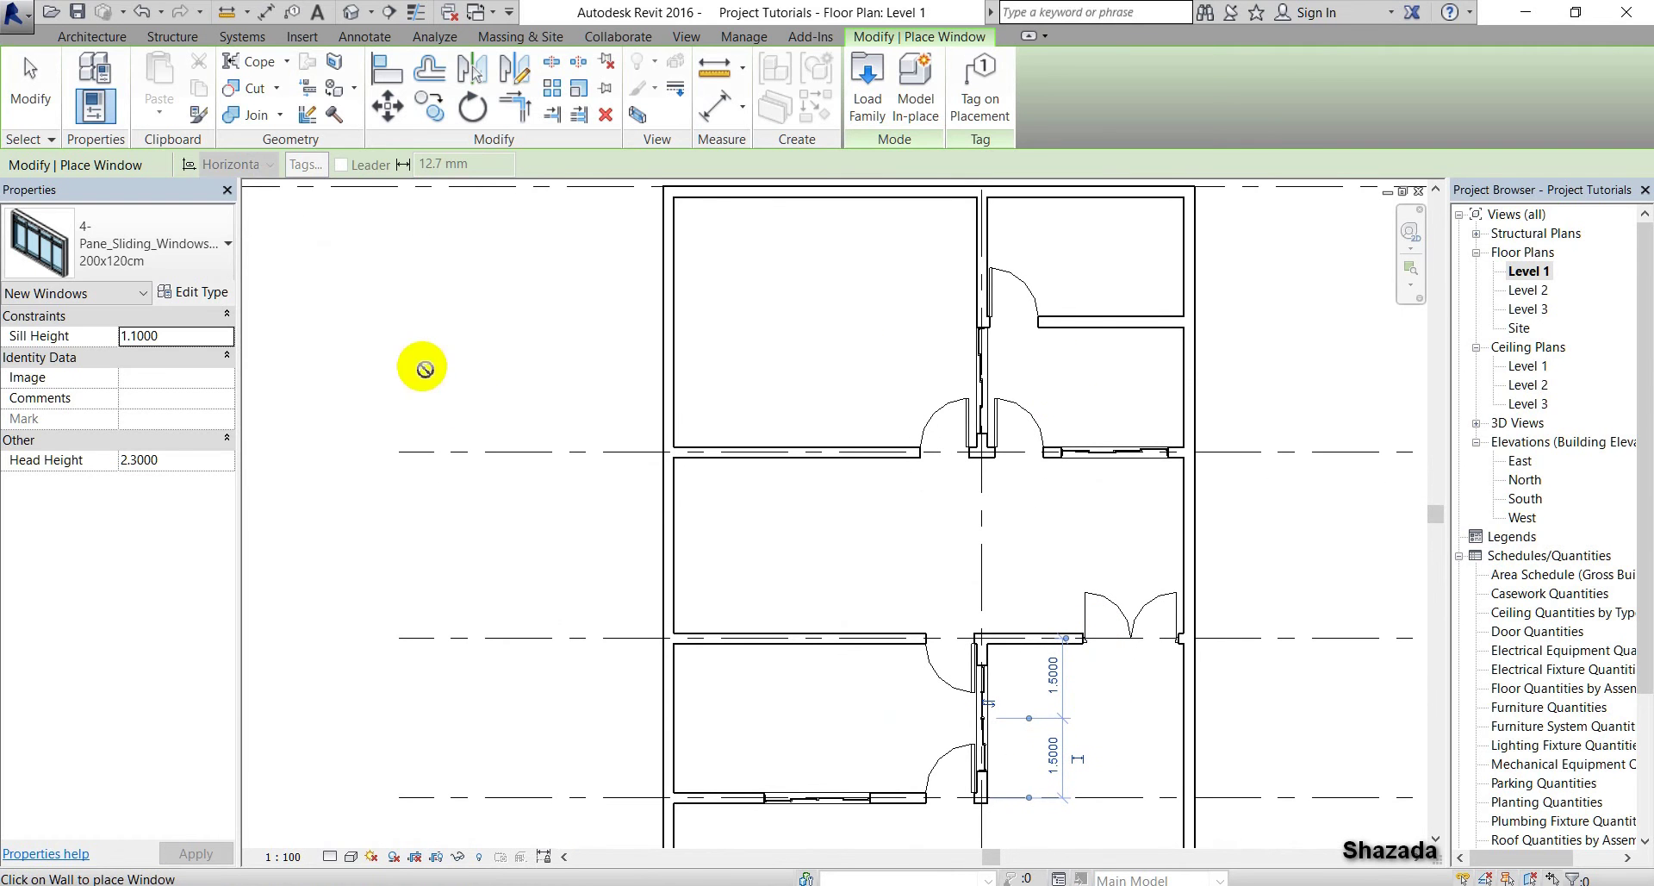
{"action": "left_click", "coordinate": [78, 241]}
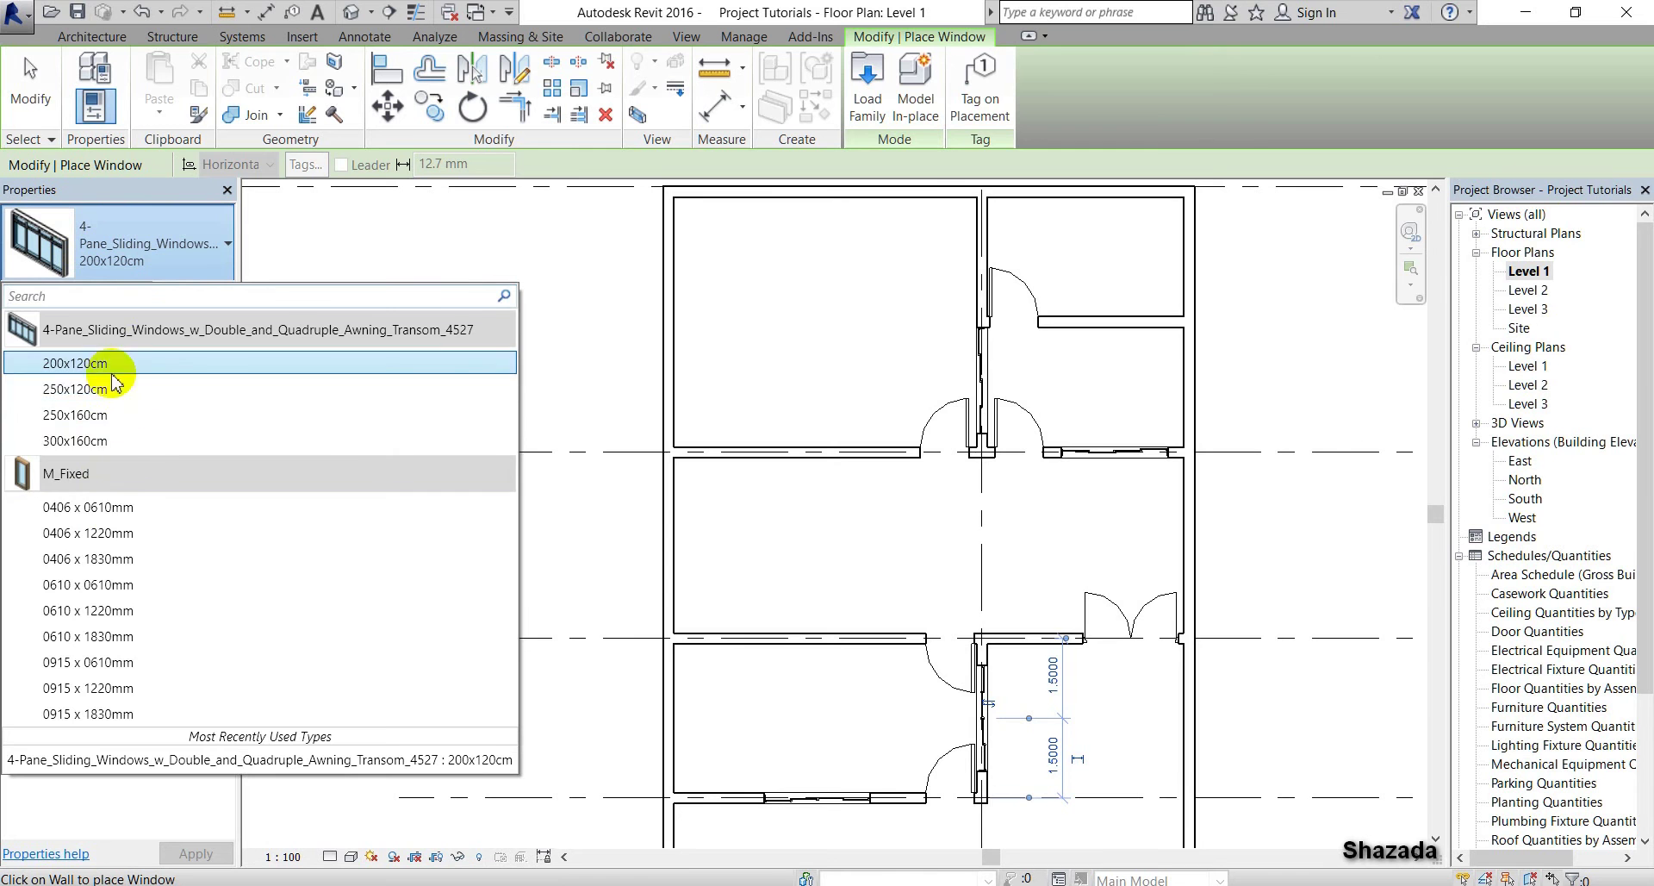
Place an M_Fixed 0406 x 1220mm window in the upper interior wall and end the command
{"action": "left_click", "coordinate": [121, 636]}
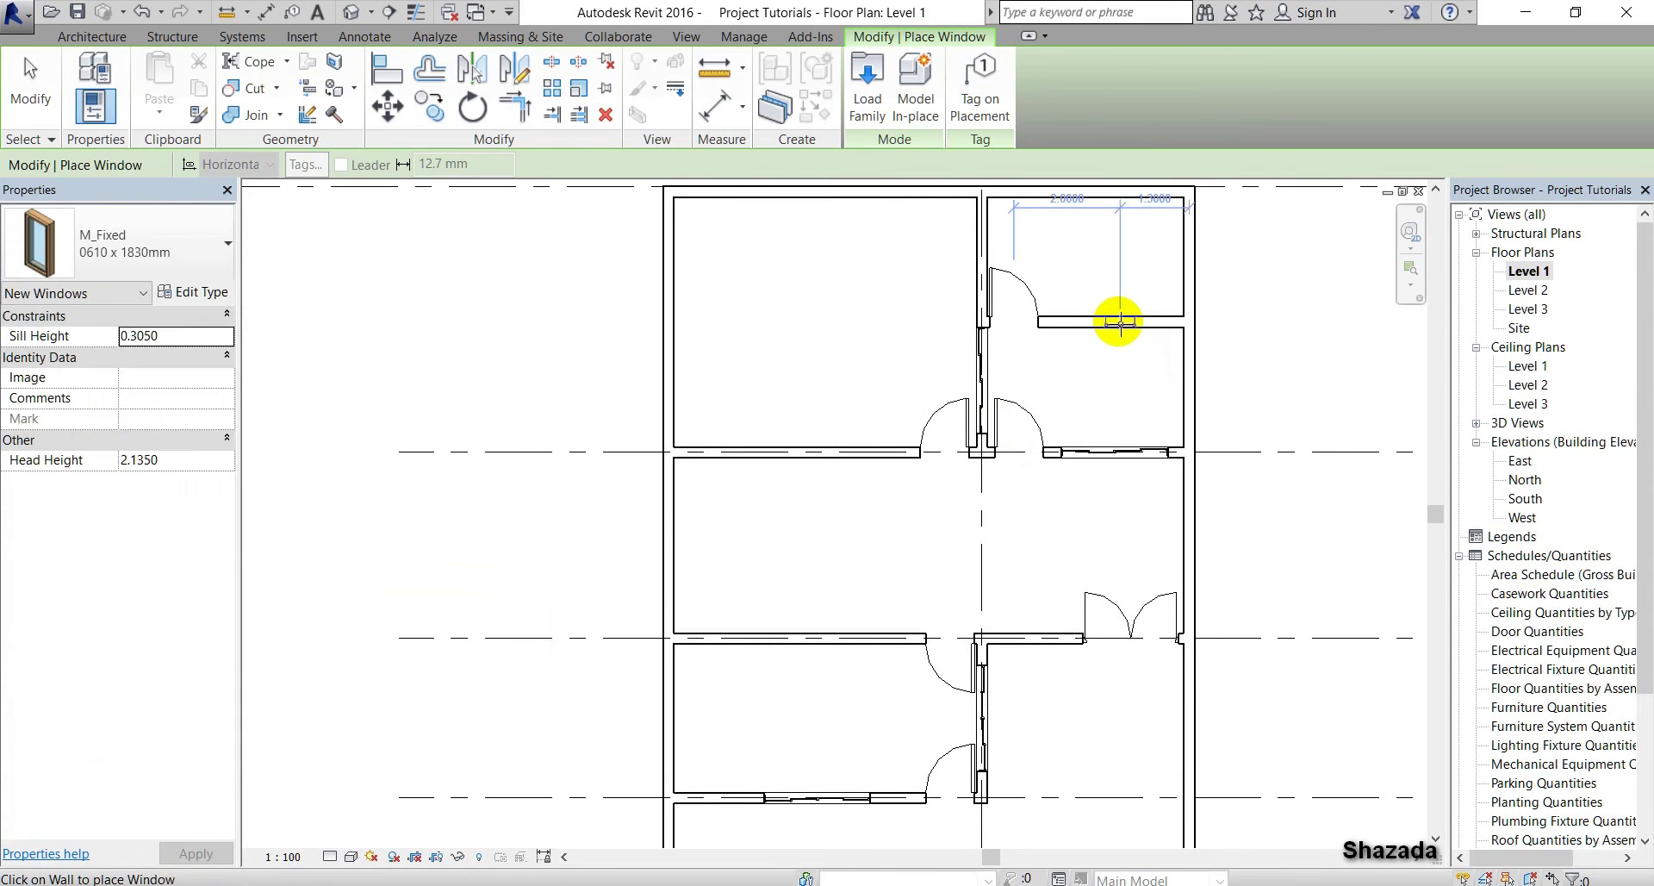
{"action": "scroll", "coordinate": [1119, 322], "scroll_direction": "up", "scroll_amount": 3}
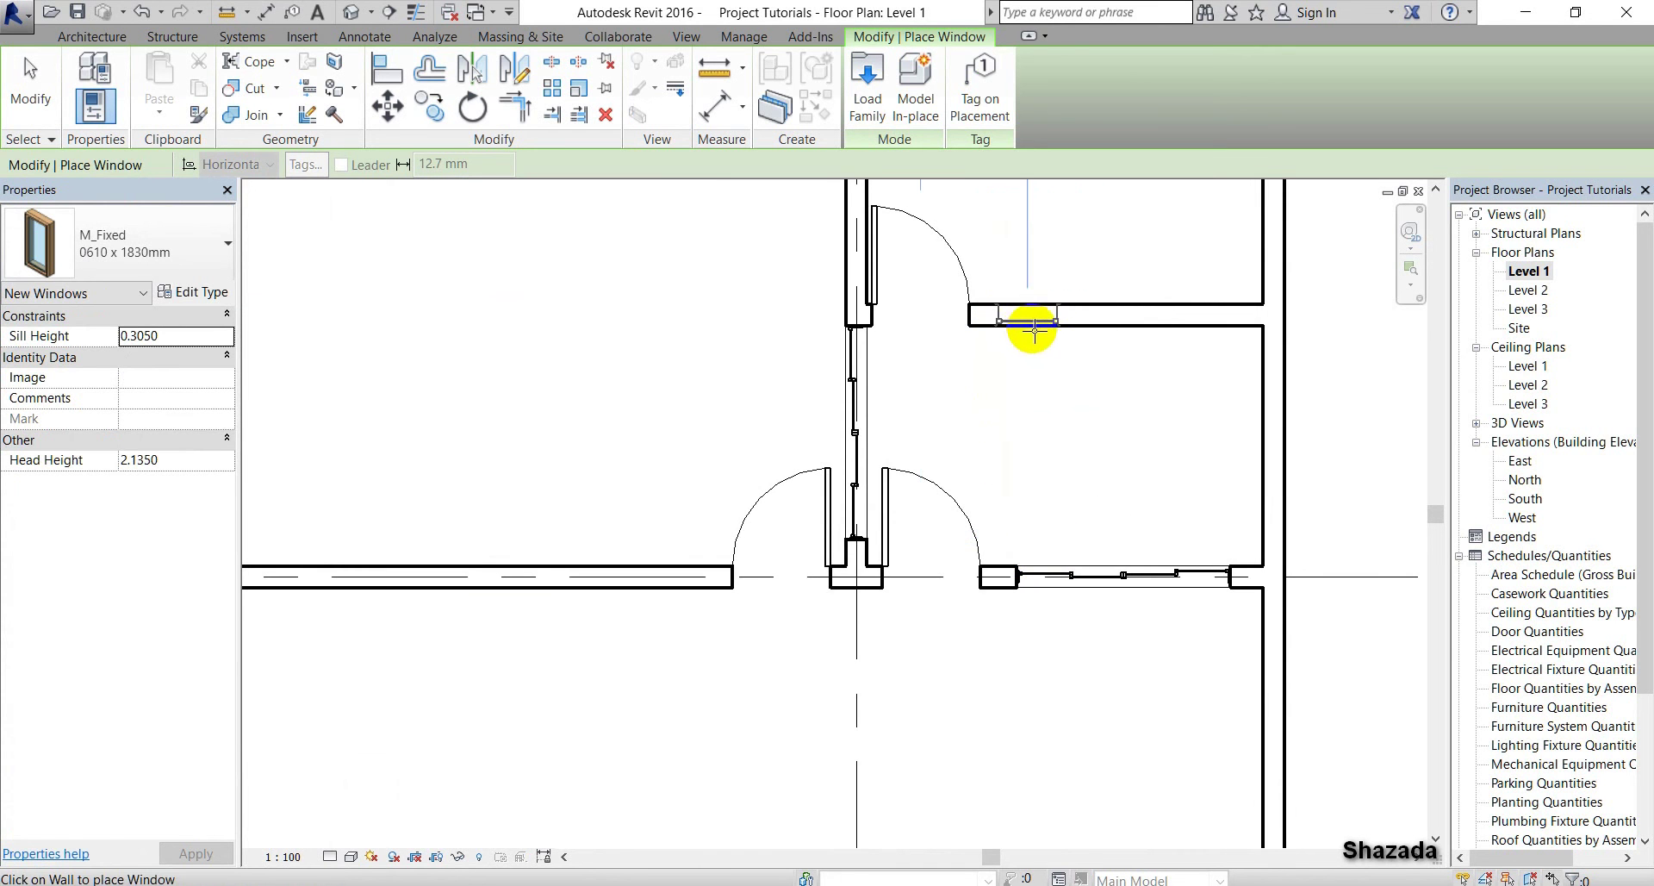
{"action": "left_click", "coordinate": [199, 243]}
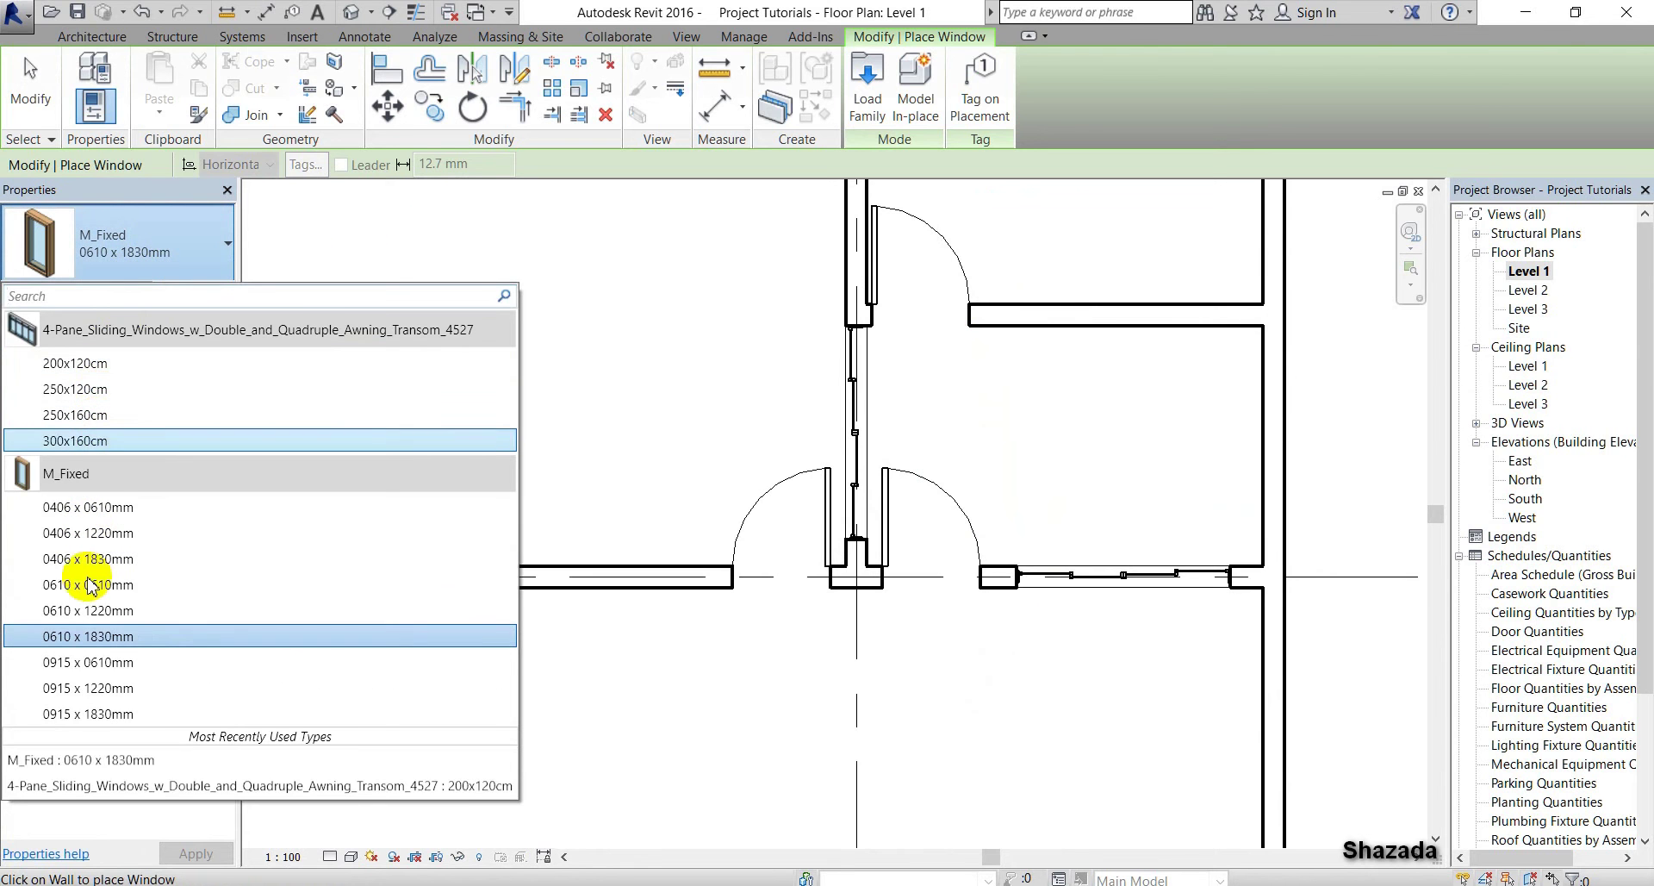
{"action": "left_click", "coordinate": [88, 534]}
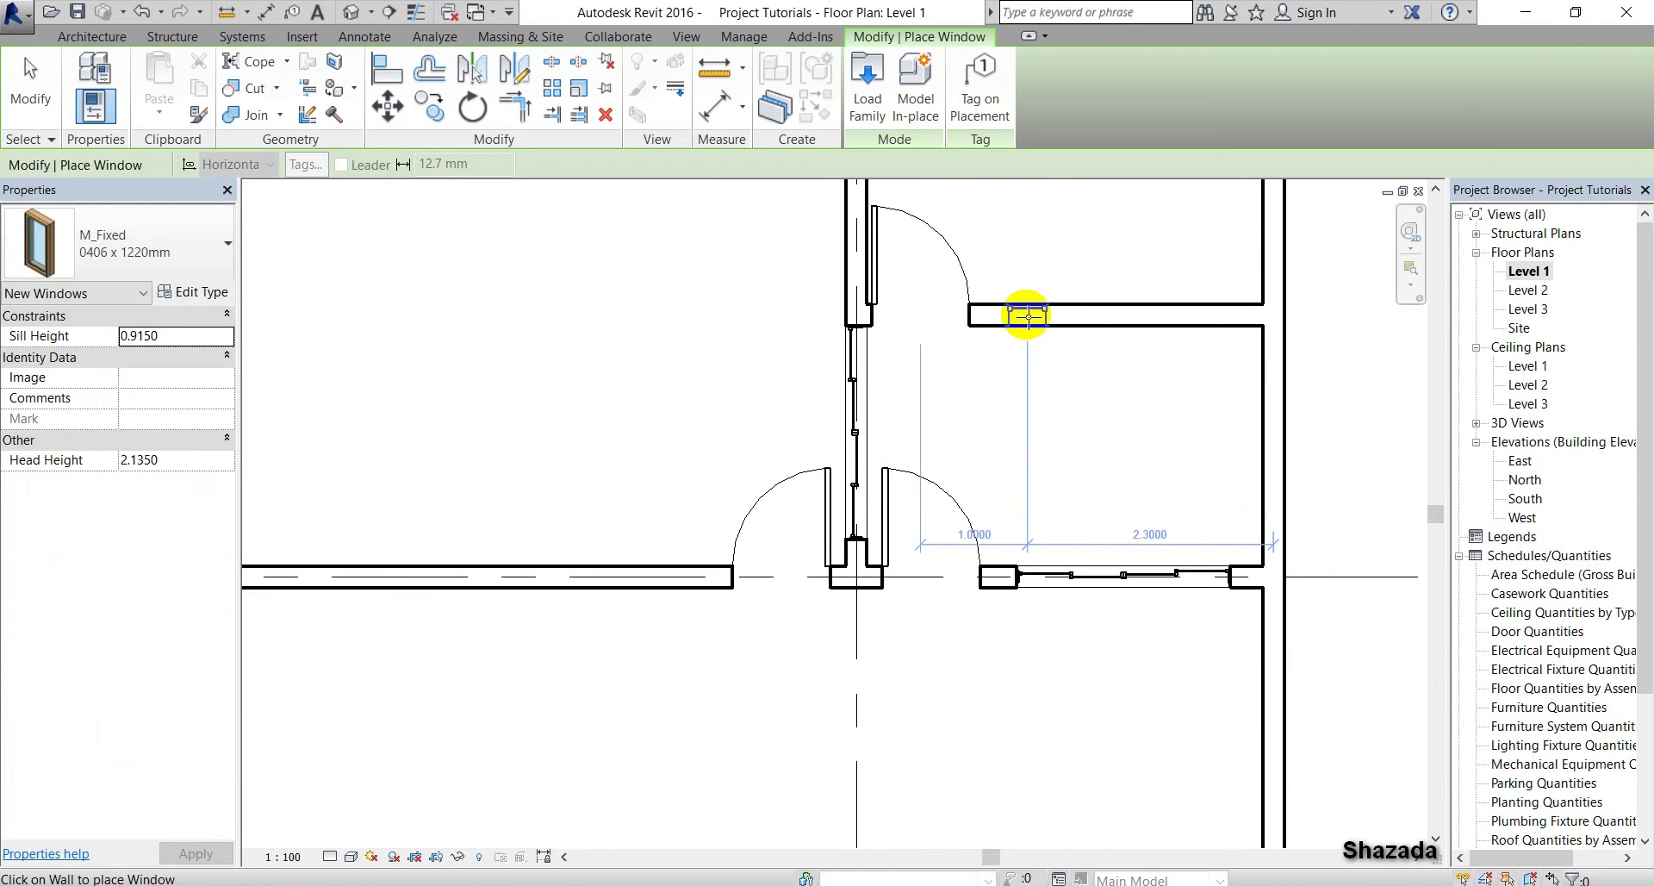
{"action": "left_click", "coordinate": [1027, 325]}
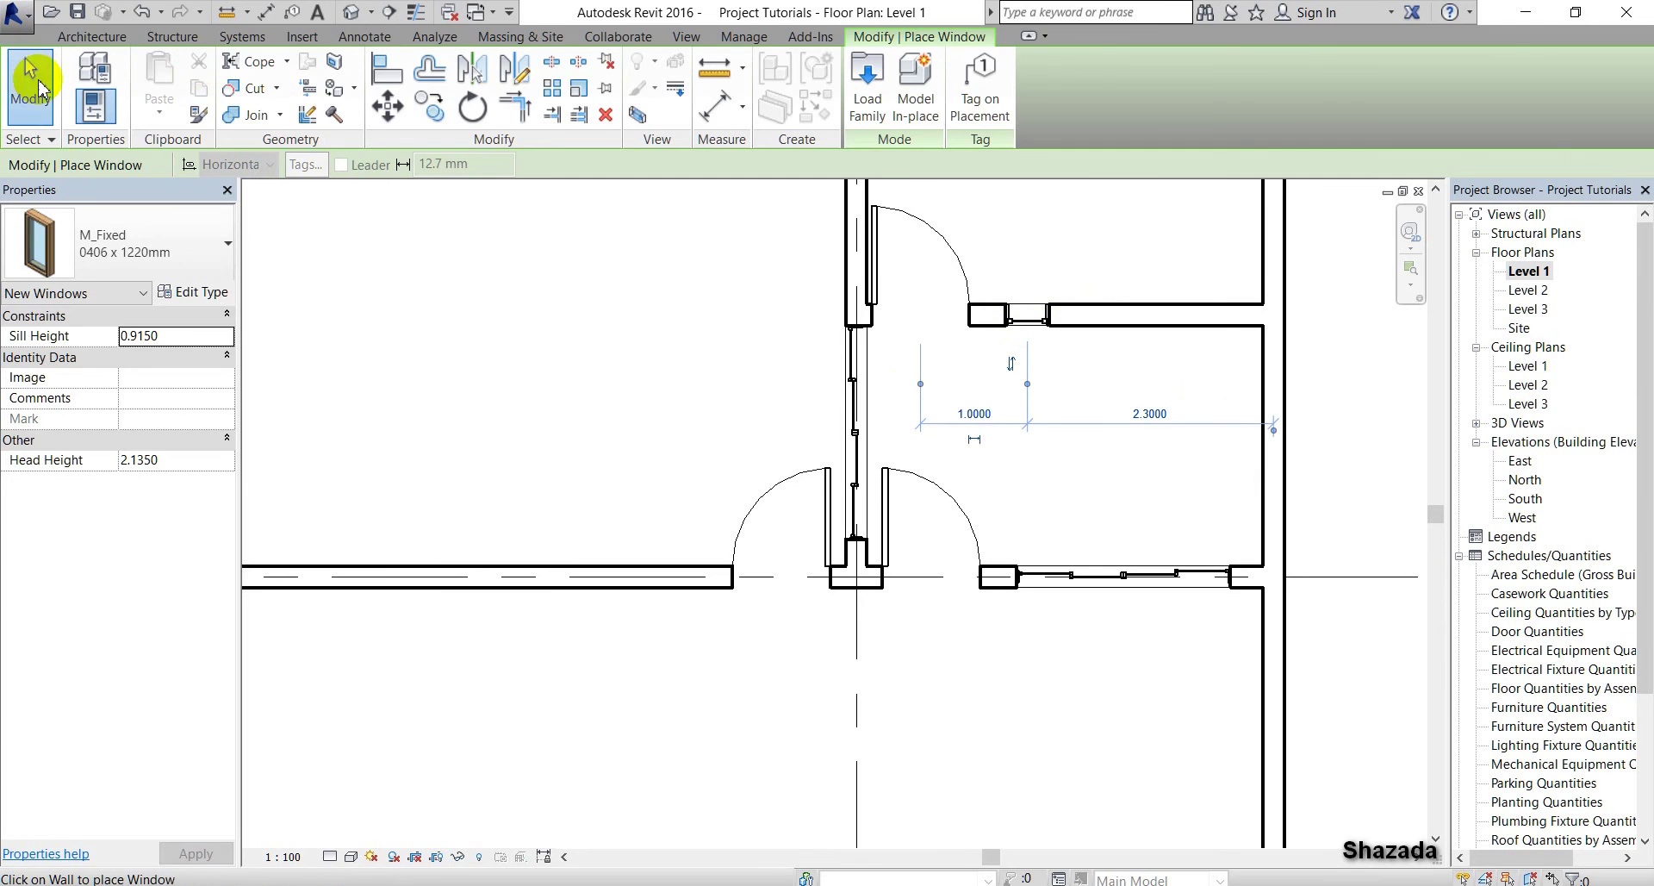
{"action": "left_click", "coordinate": [19, 57]}
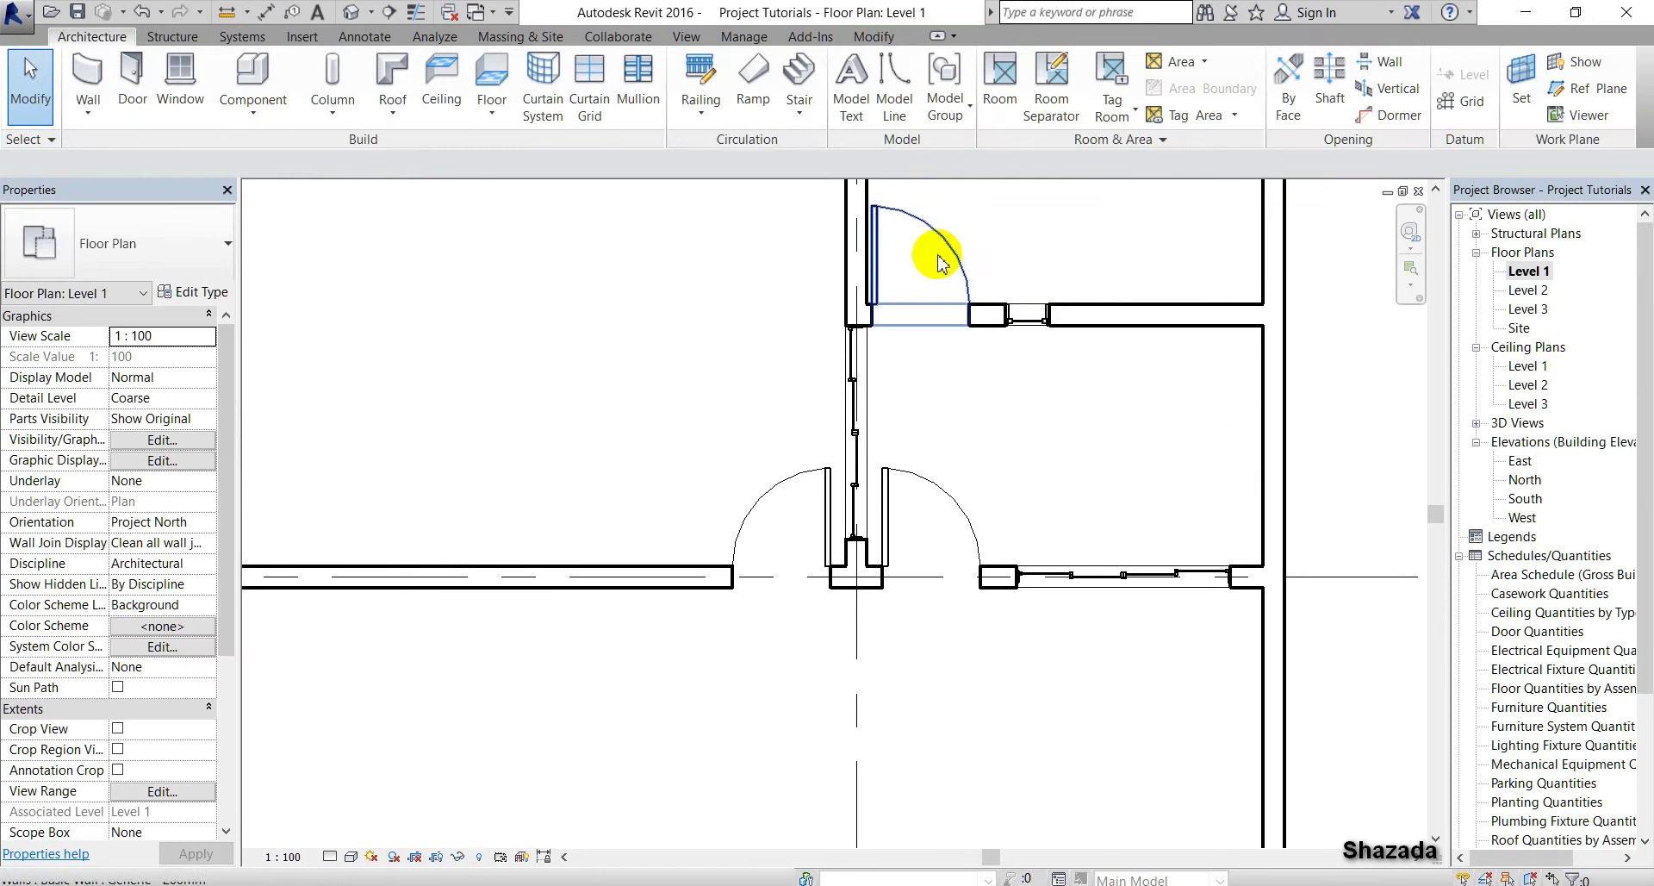
In the 3D view, set the corner fixed window's Sill Height to 2.5 and open Edit Type
{"action": "left_click", "coordinate": [366, 17]}
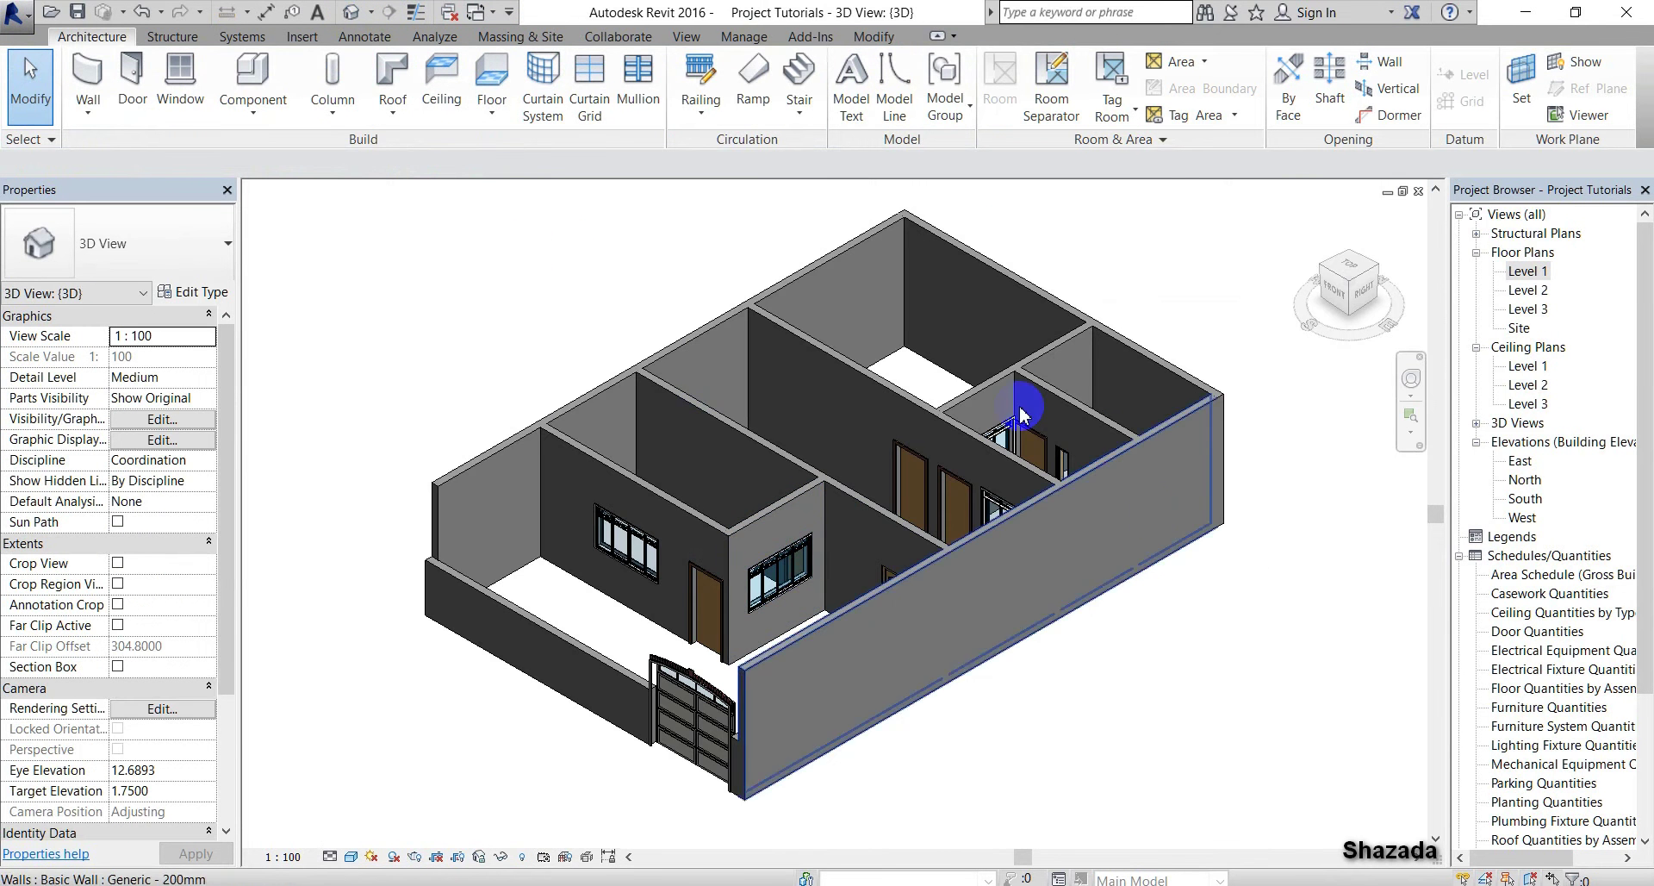
{"action": "scroll", "coordinate": [1189, 443], "scroll_direction": "up", "scroll_amount": 2}
{"action": "scroll", "coordinate": [1108, 649], "scroll_direction": "up", "scroll_amount": 2}
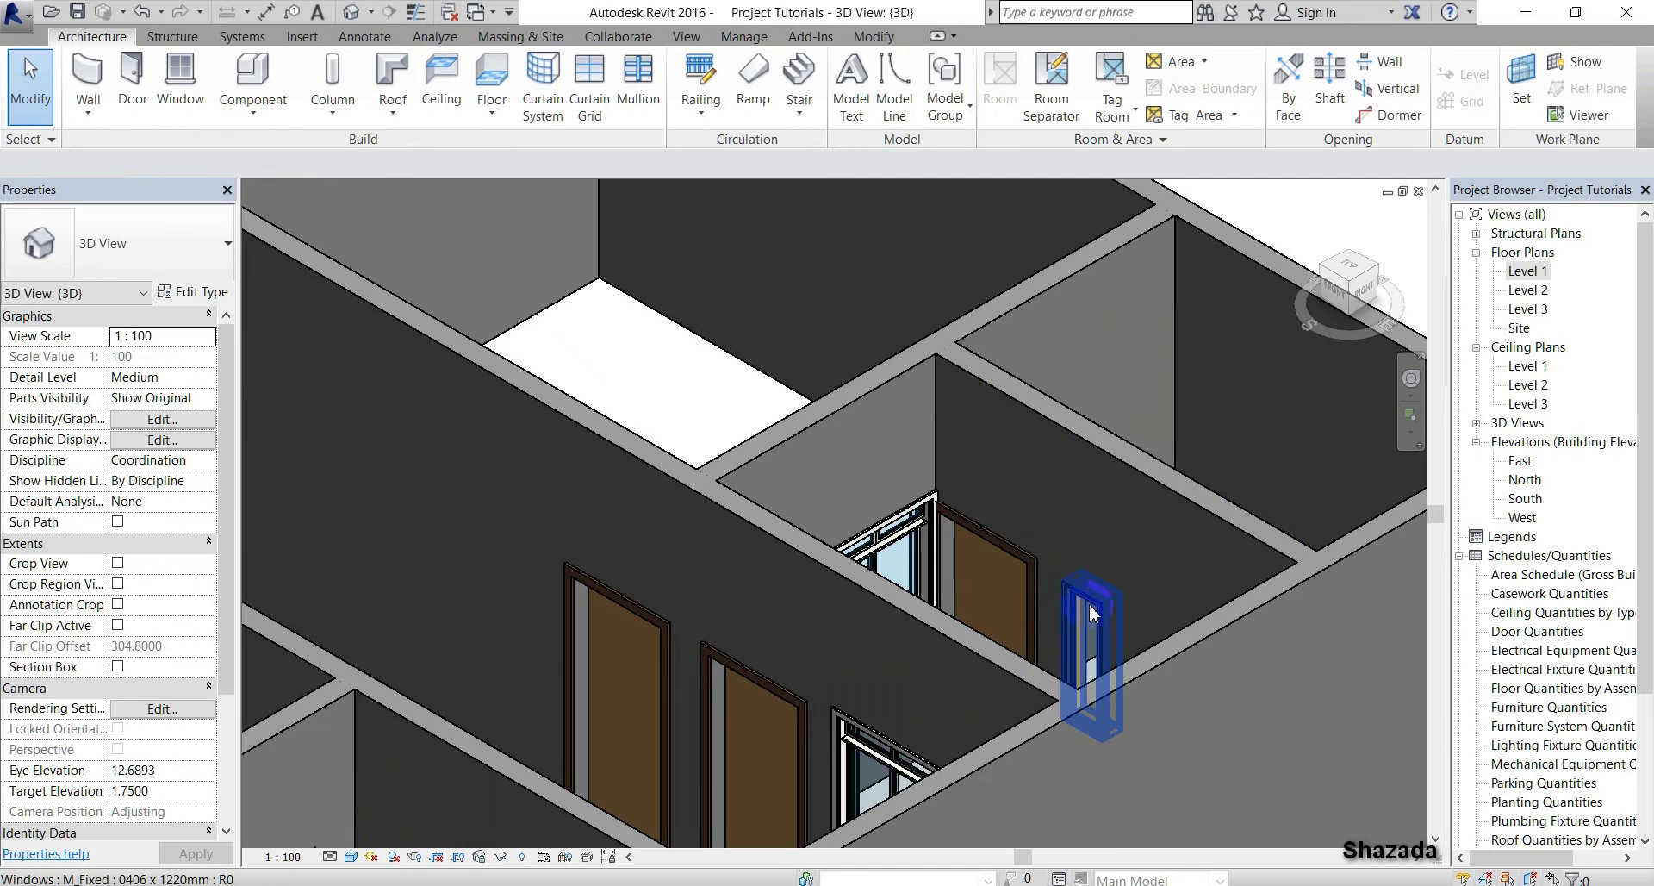
{"action": "left_click", "coordinate": [1091, 613]}
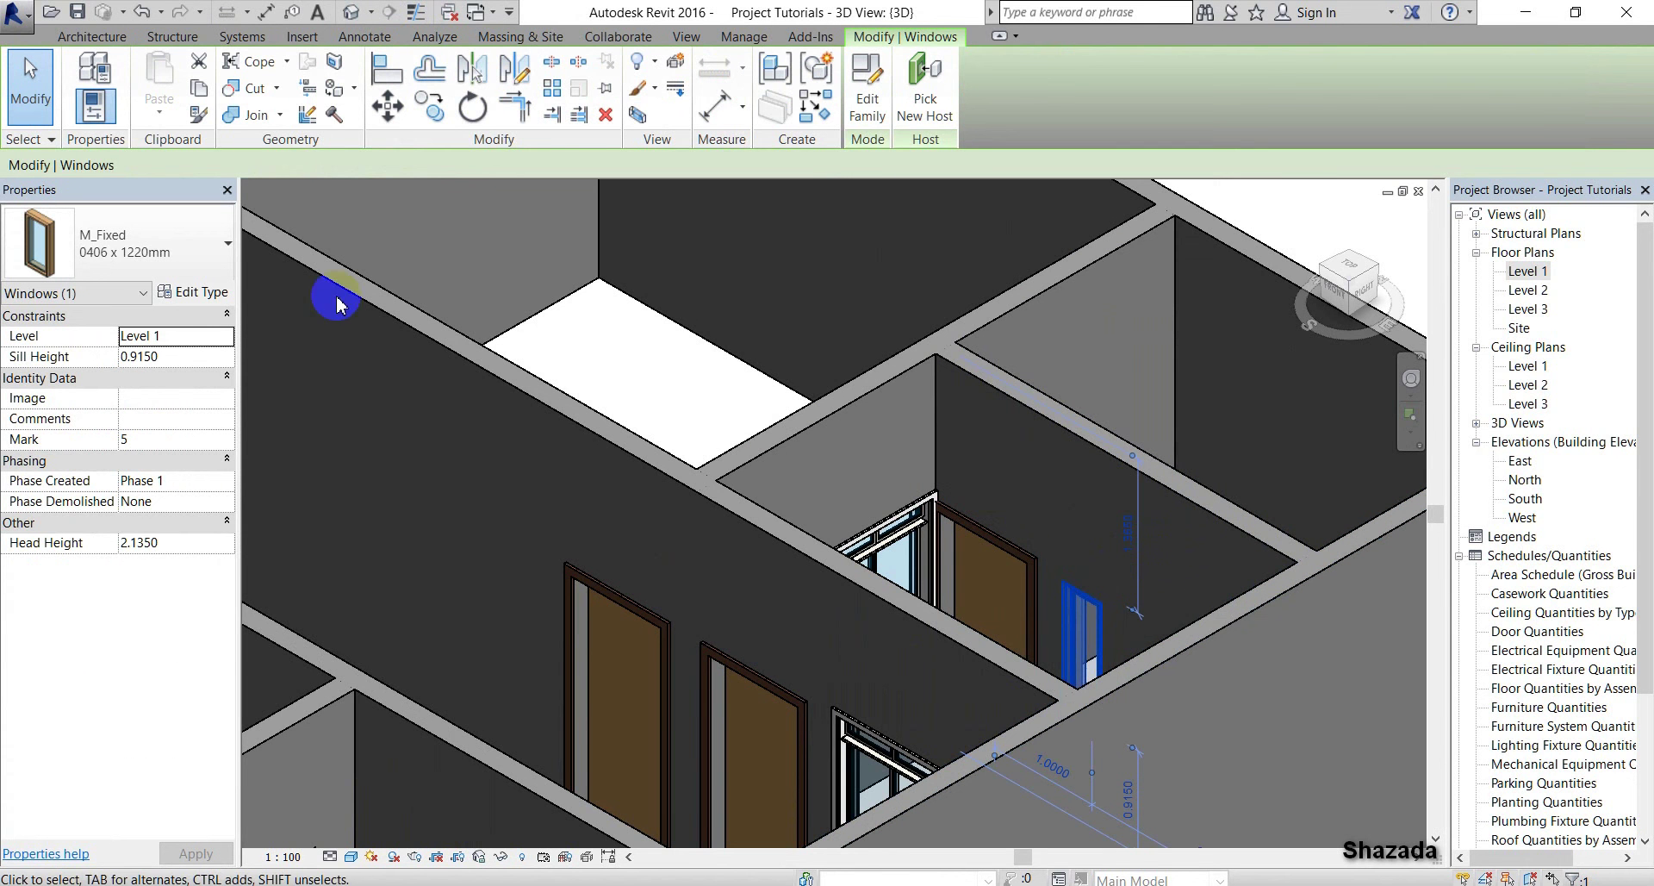
{"action": "left_click", "coordinate": [157, 362]}
{"action": "left_click", "coordinate": [178, 362]}
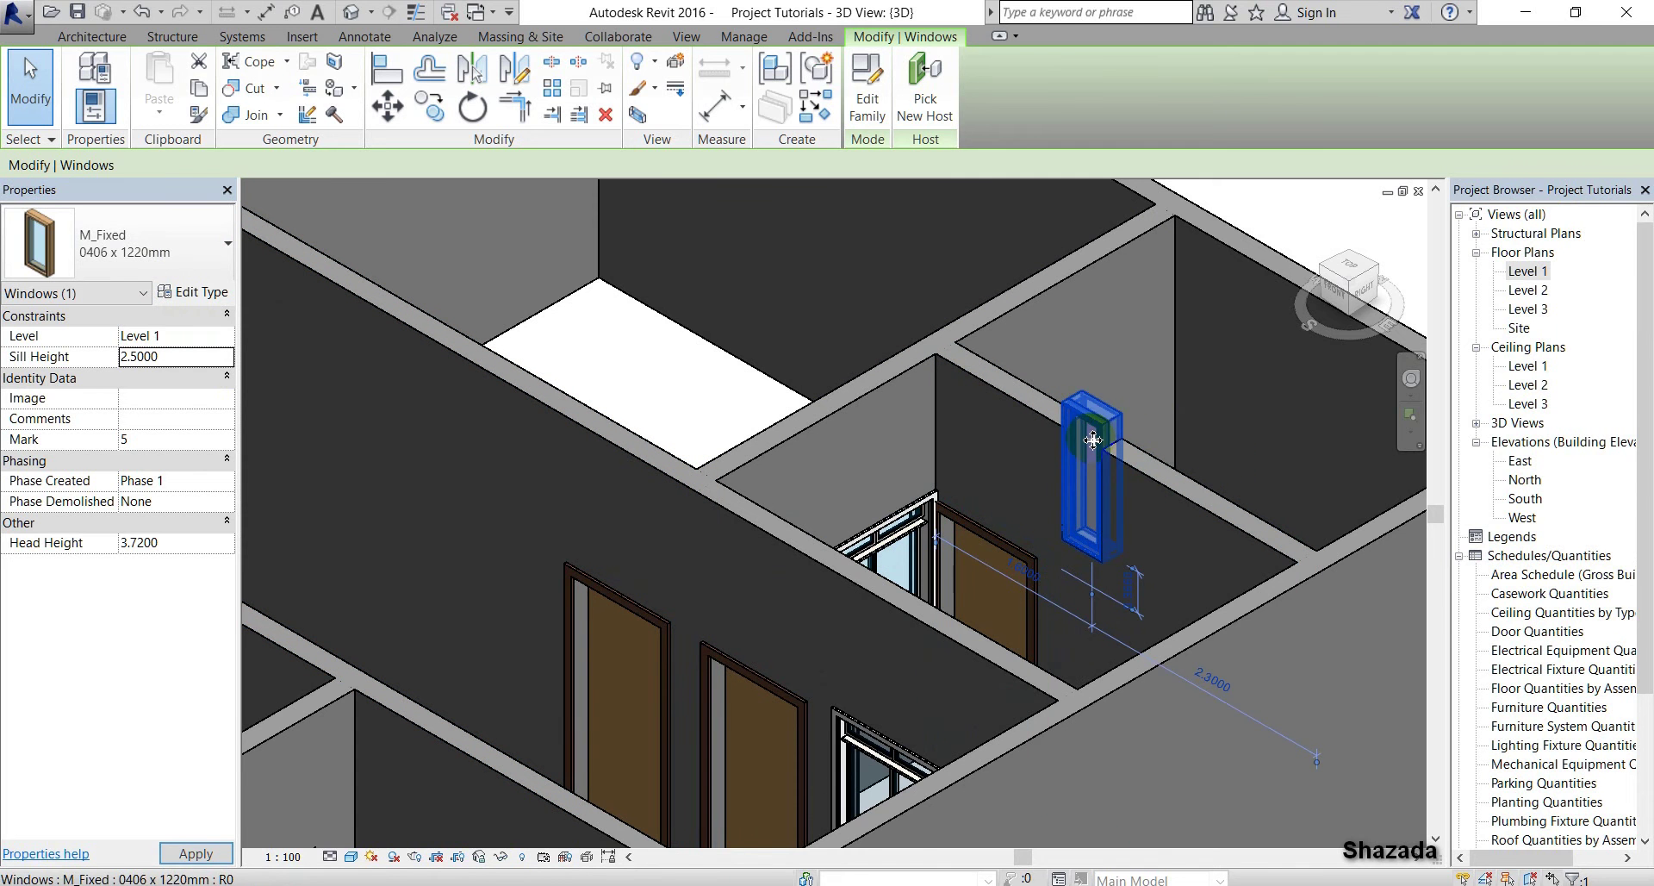
{"action": "scroll", "coordinate": [1159, 499], "scroll_direction": "up", "scroll_amount": 2}
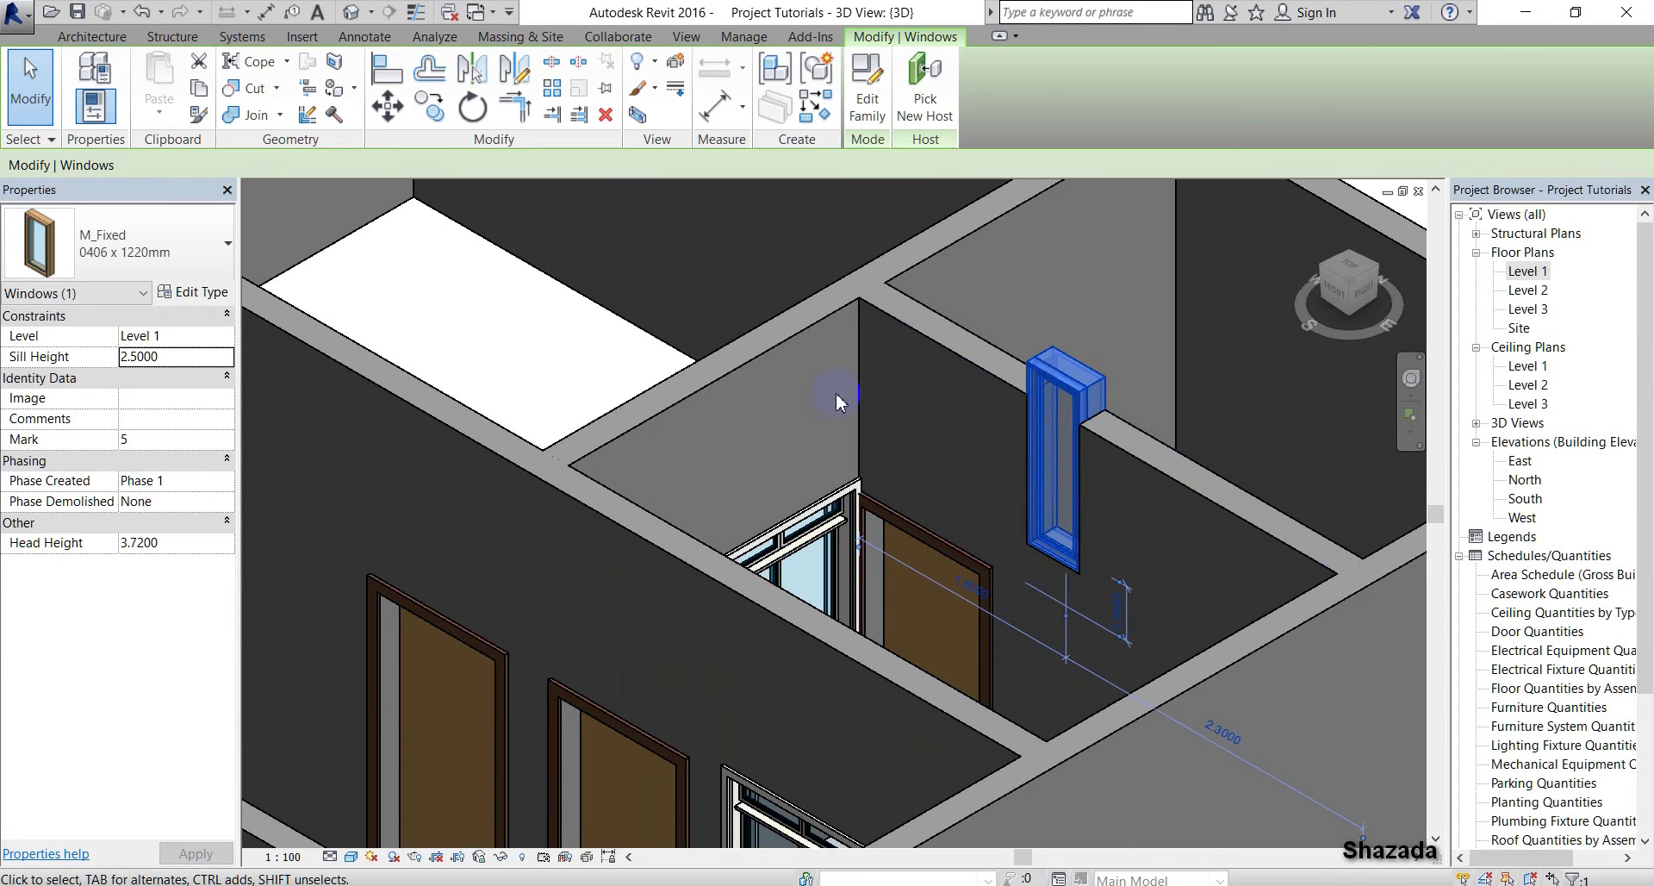
{"action": "left_click", "coordinate": [211, 293]}
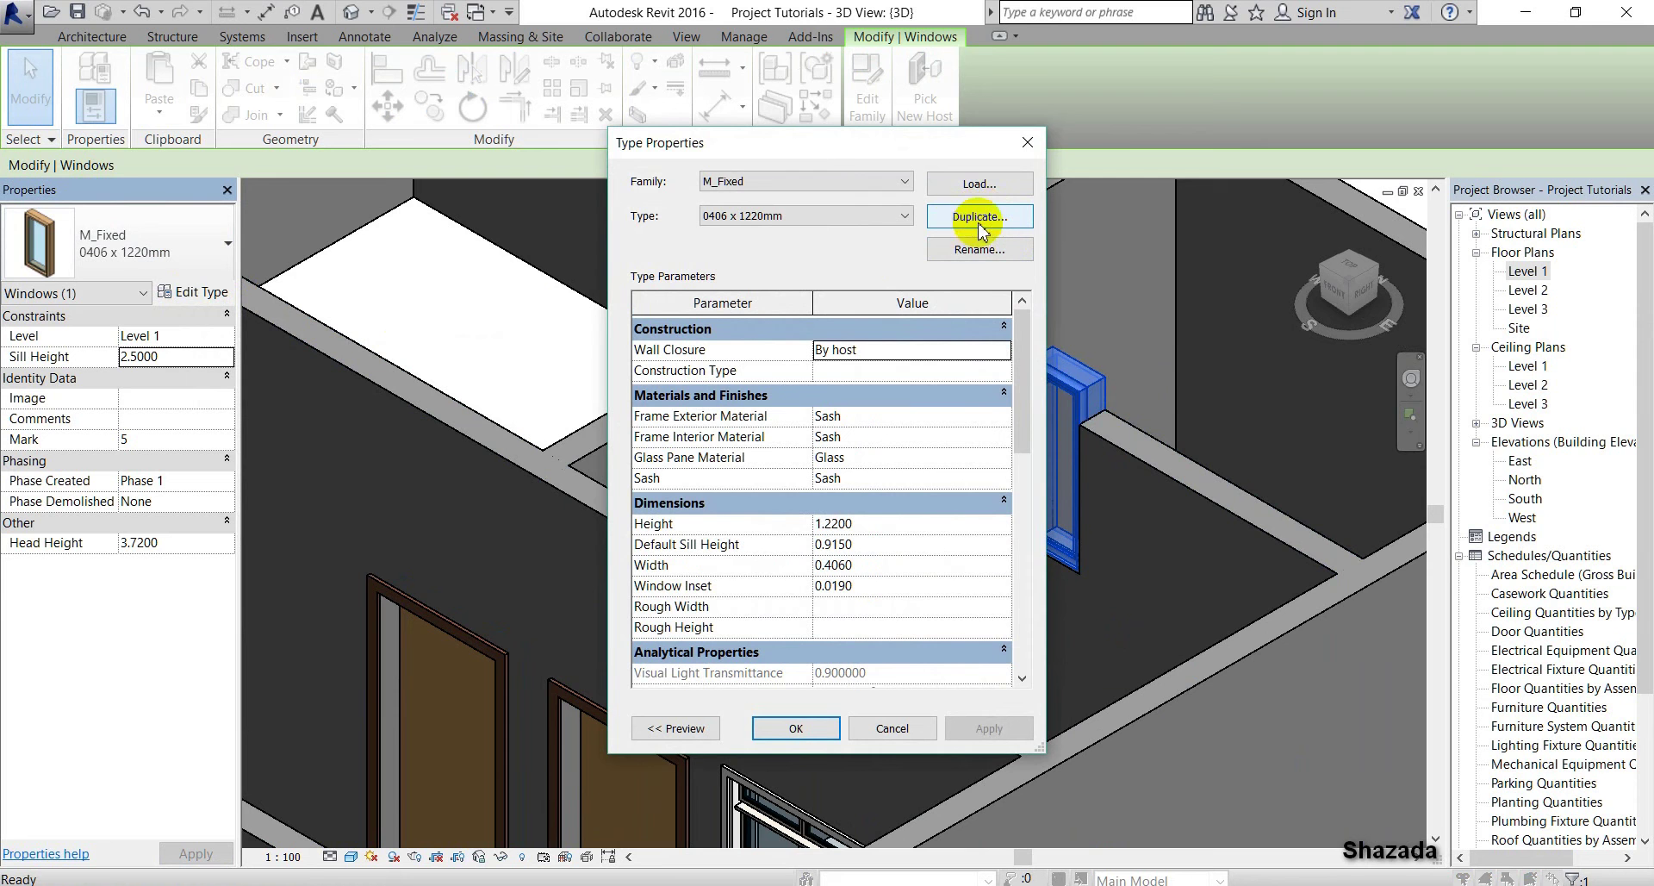
Duplicate the type as 0406 x 500mm with Height 0.5 and apply it to the window
{"action": "left_click", "coordinate": [963, 225]}
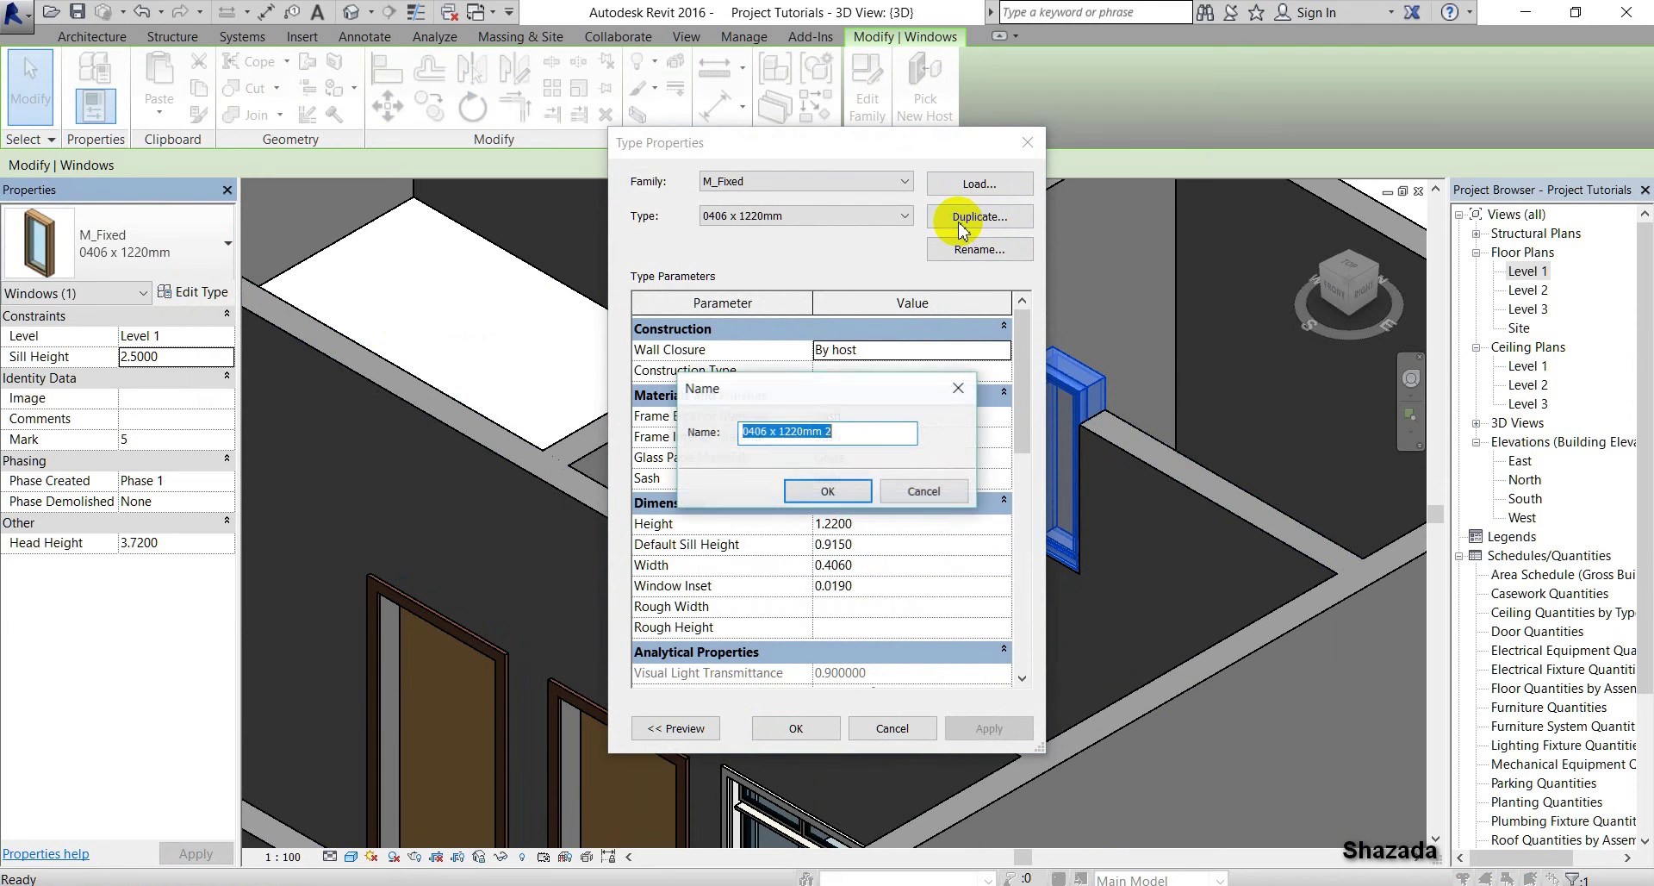
{"action": "left_click", "coordinate": [802, 431]}
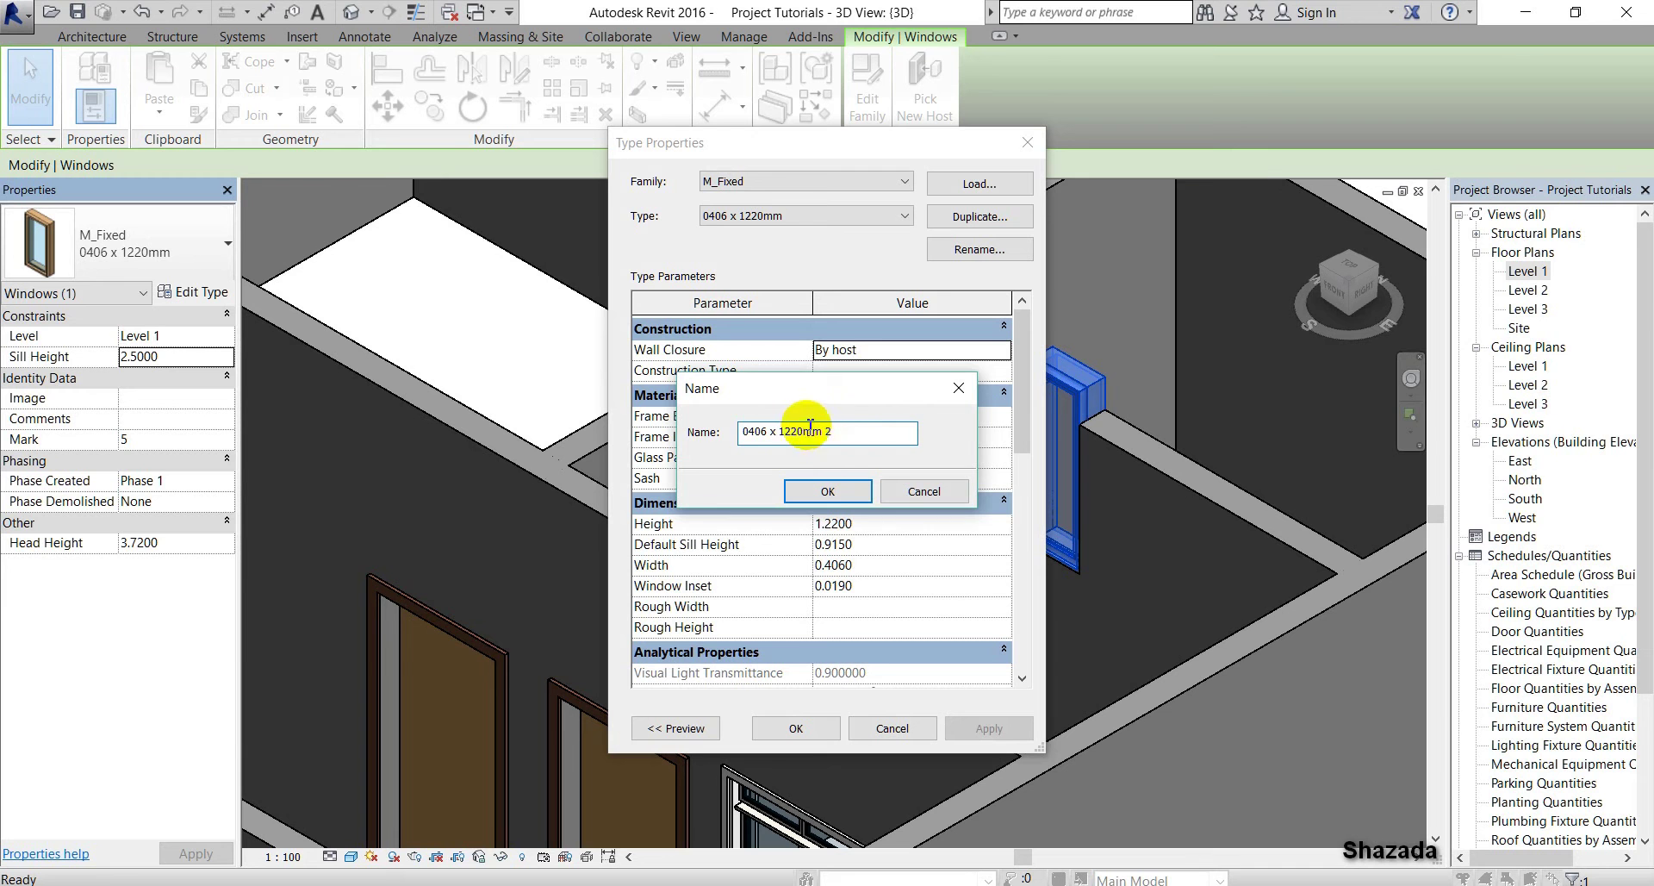
{"action": "left_click_drag", "start_coordinate": [853, 429], "coordinate": [715, 432]}
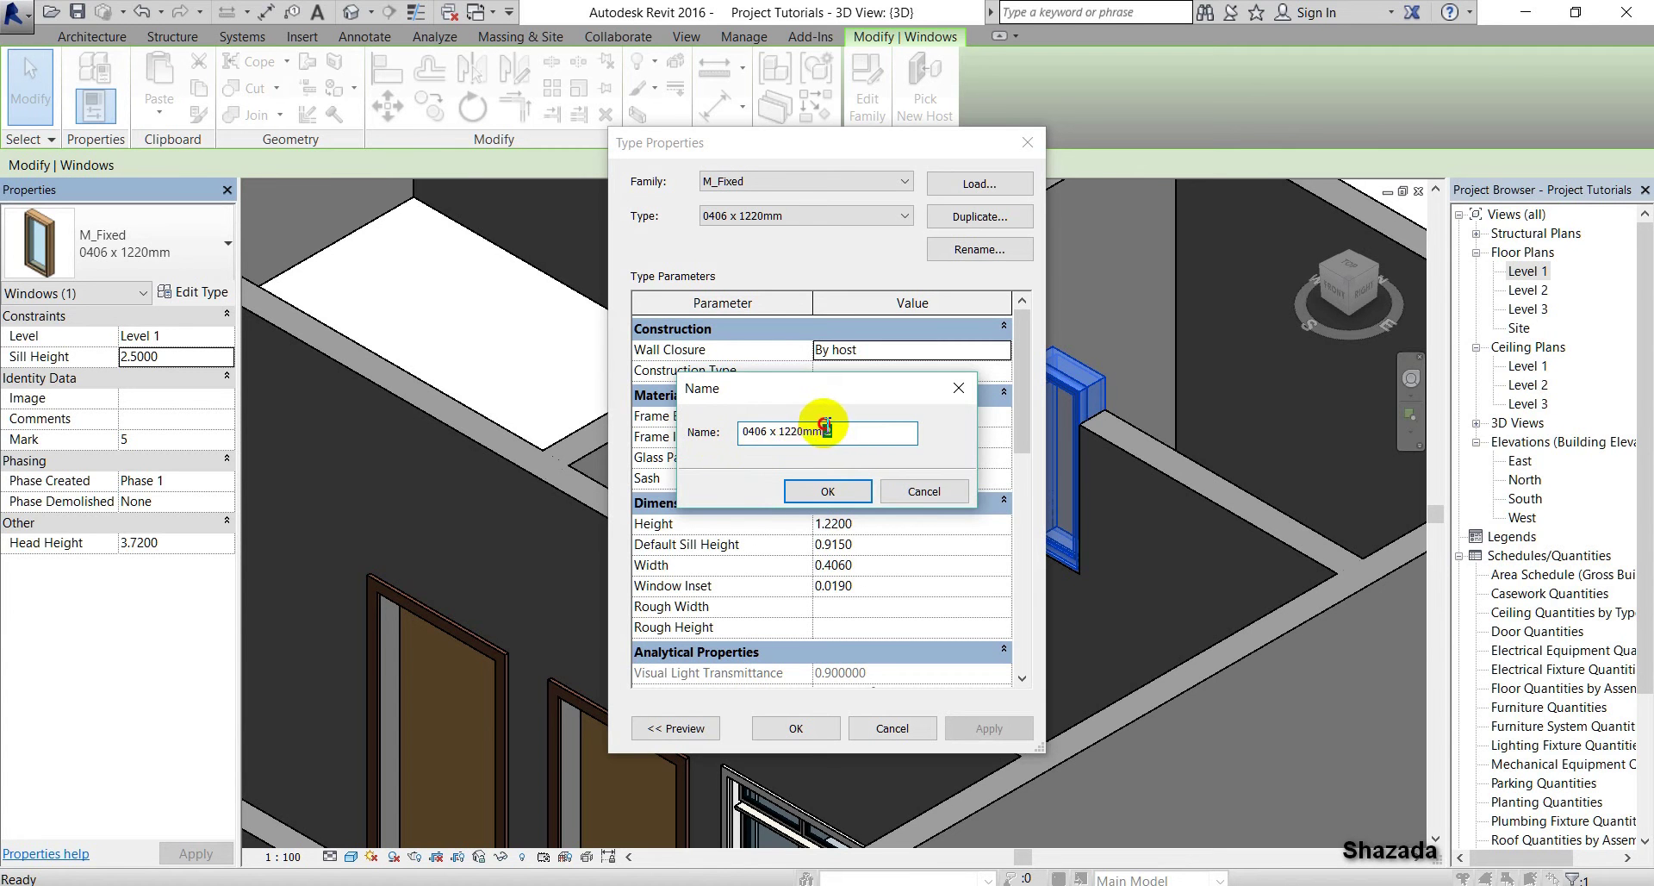
{"action": "left_click_drag", "start_coordinate": [821, 424], "coordinate": [884, 425]}
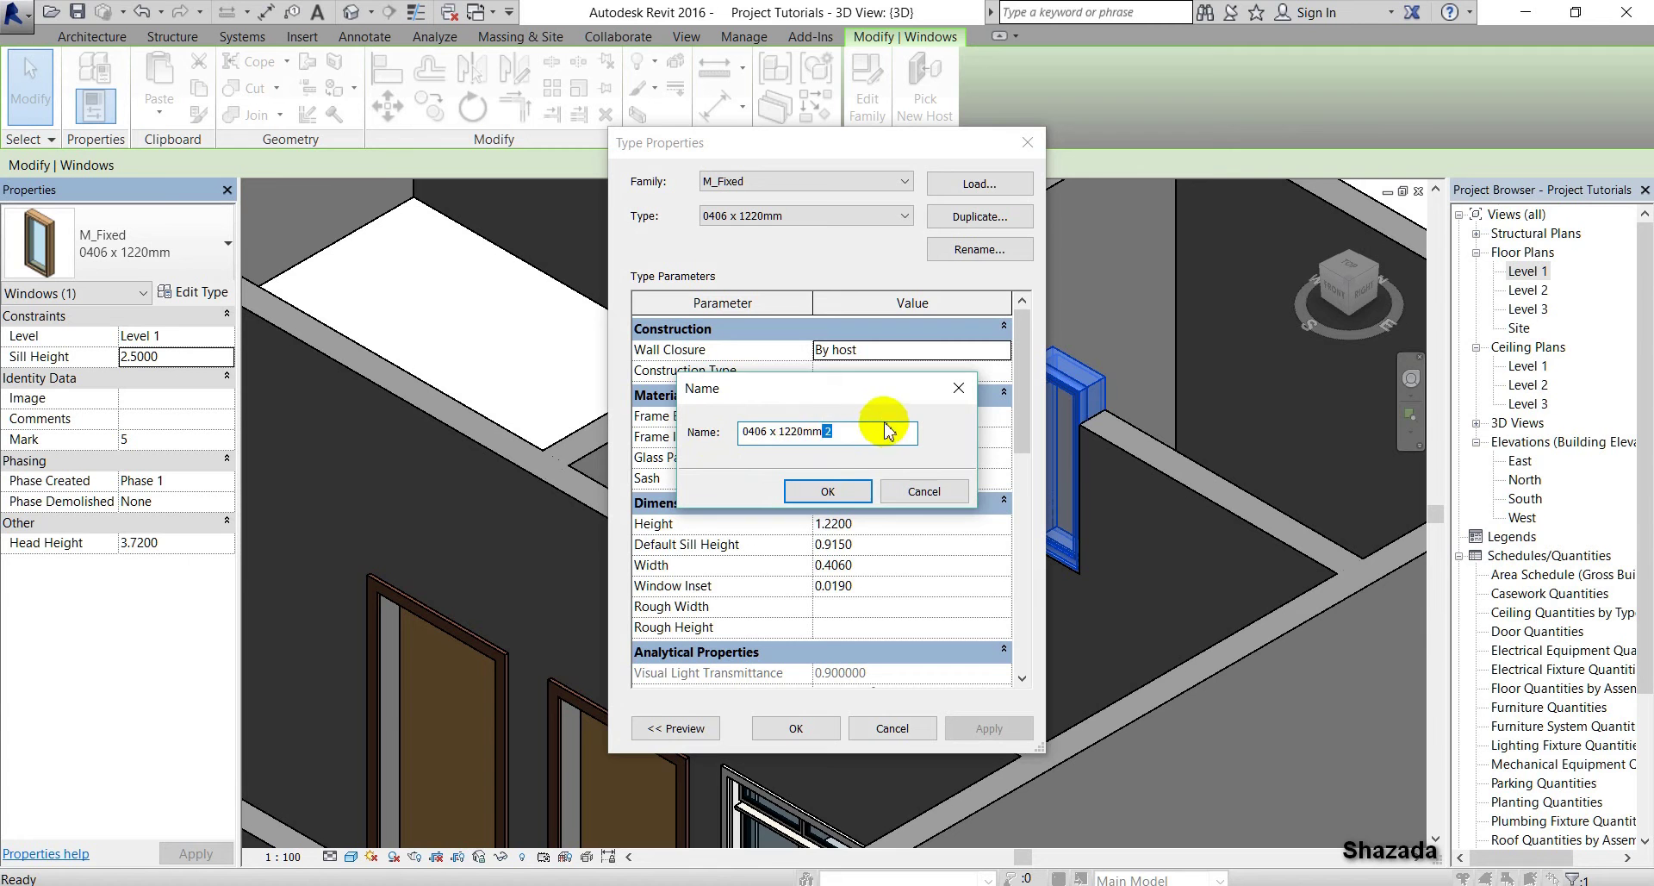
{"action": "key", "text": "BackSpace"}
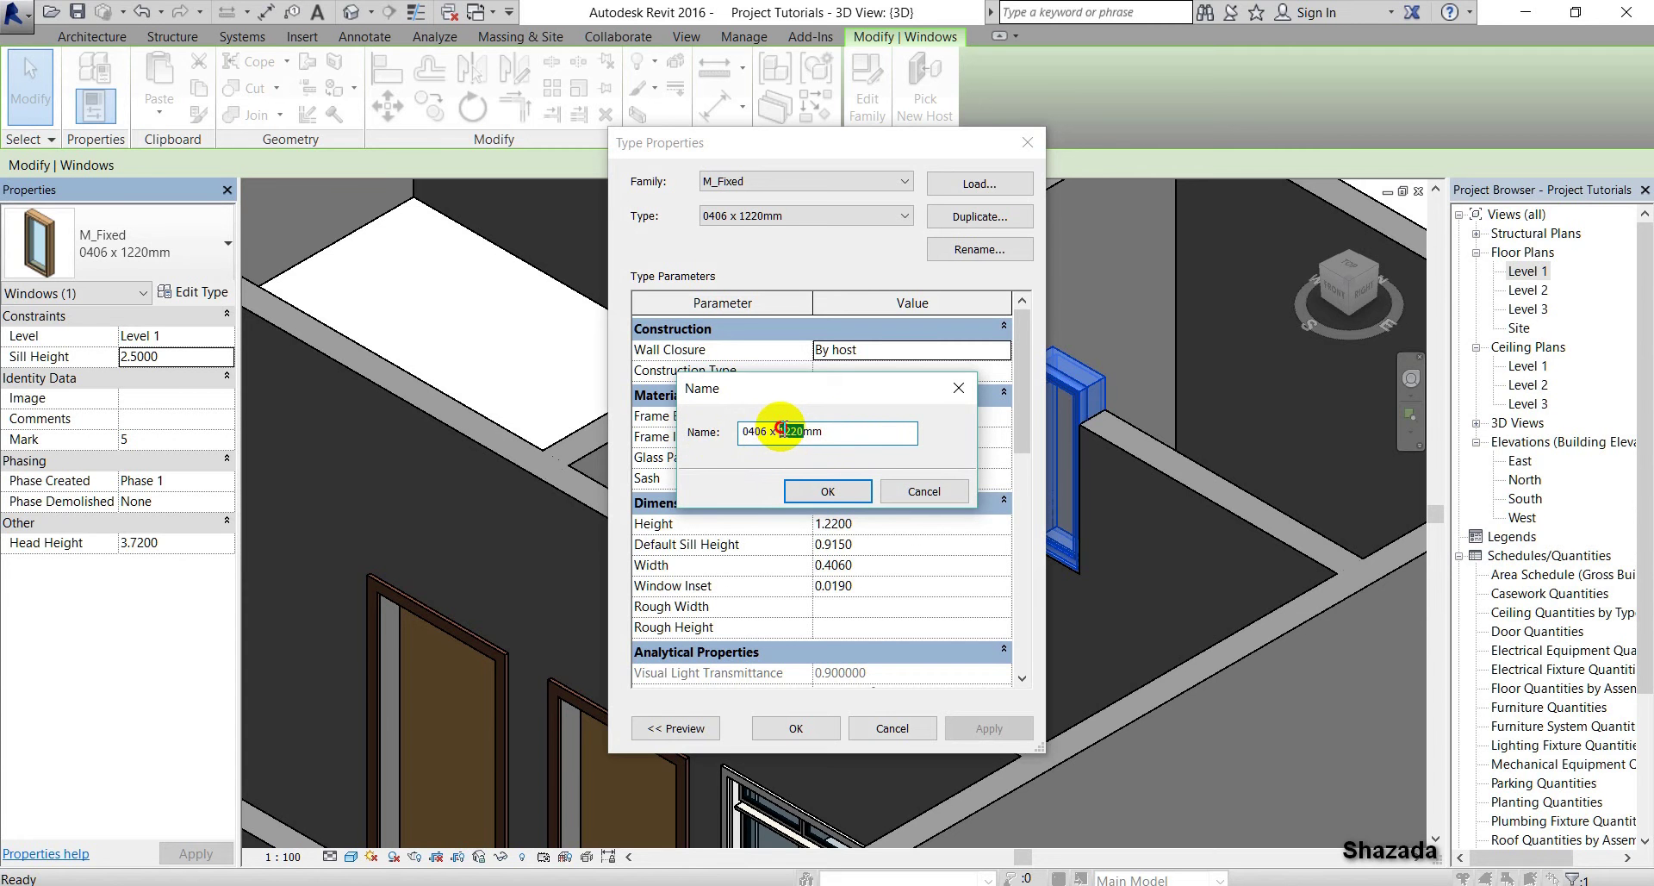
{"action": "left_click_drag", "start_coordinate": [784, 428], "coordinate": [780, 429]}
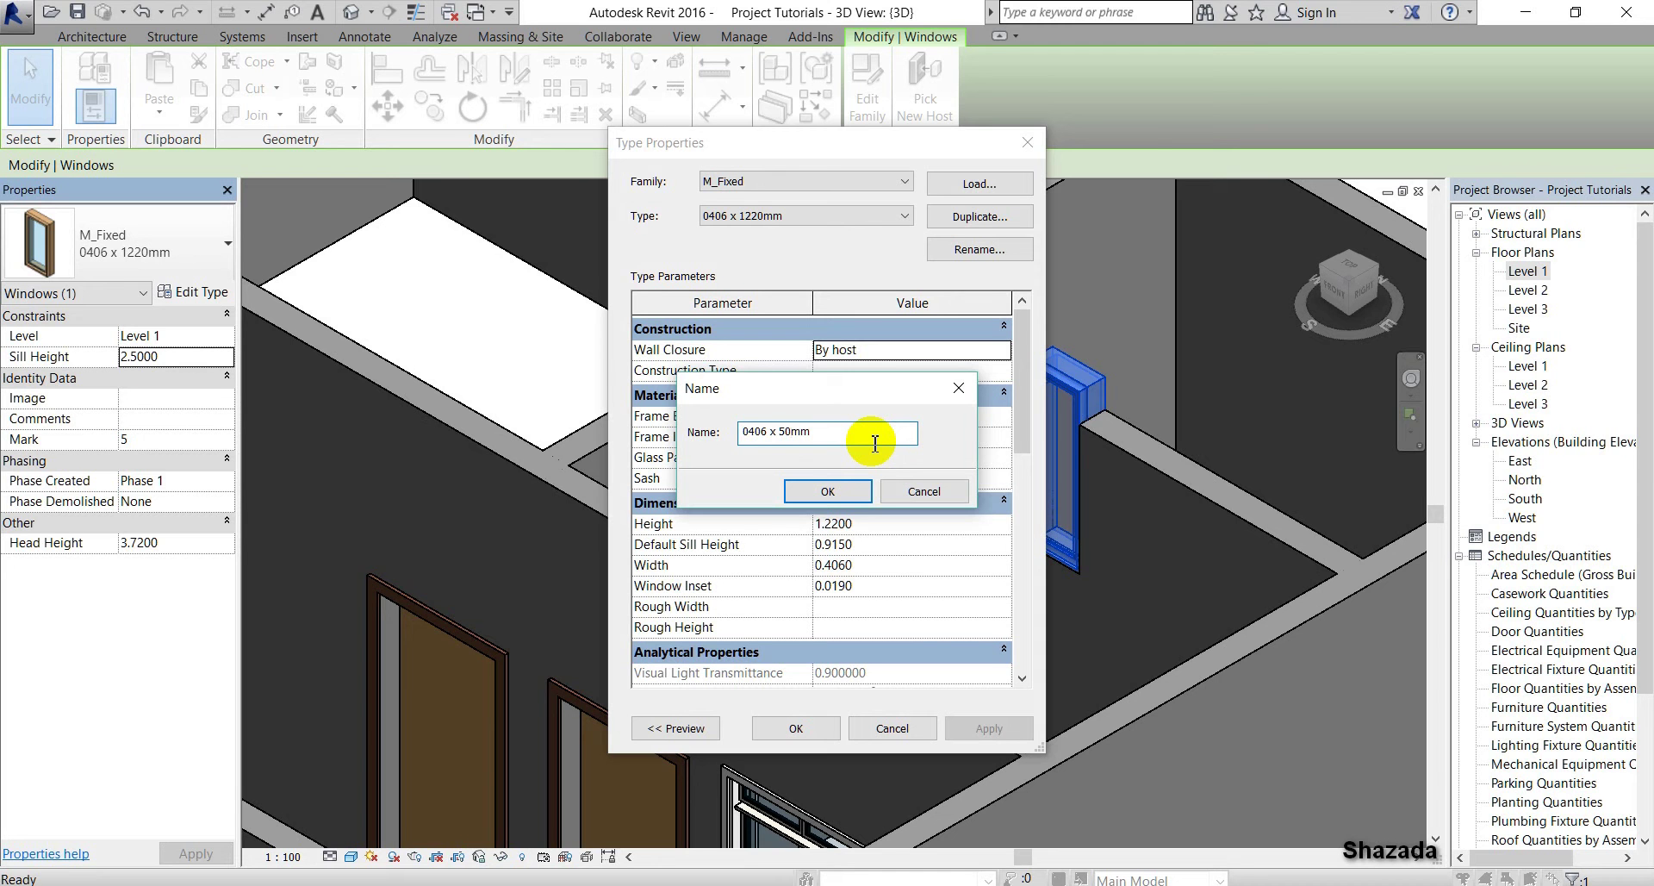
{"action": "left_click", "coordinate": [821, 492]}
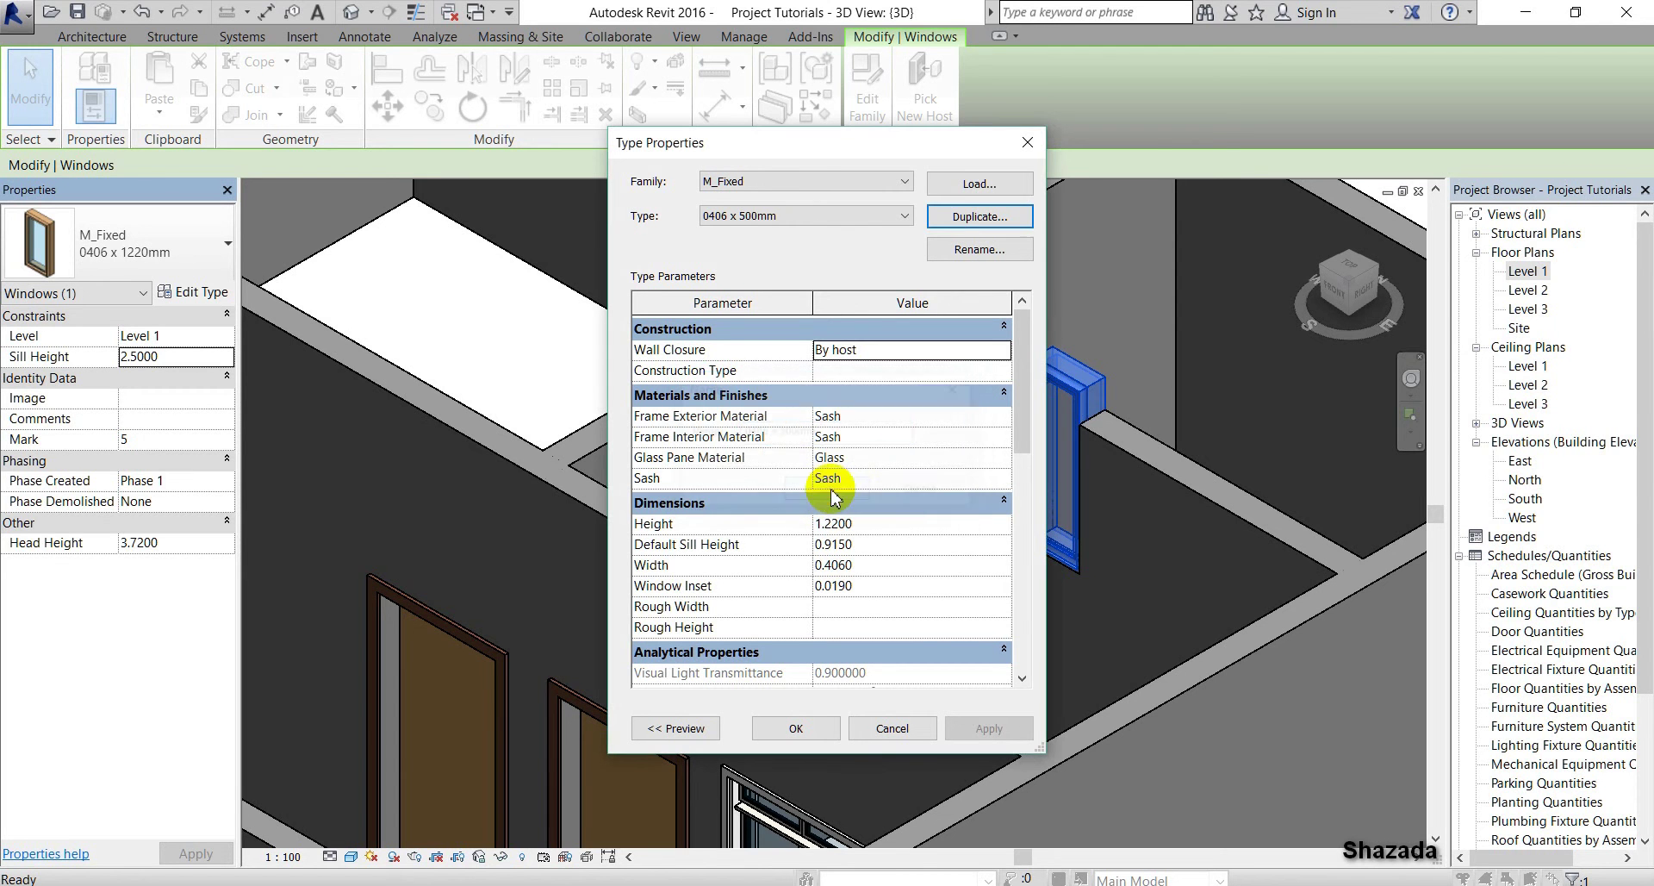
{"action": "left_click", "coordinate": [871, 526]}
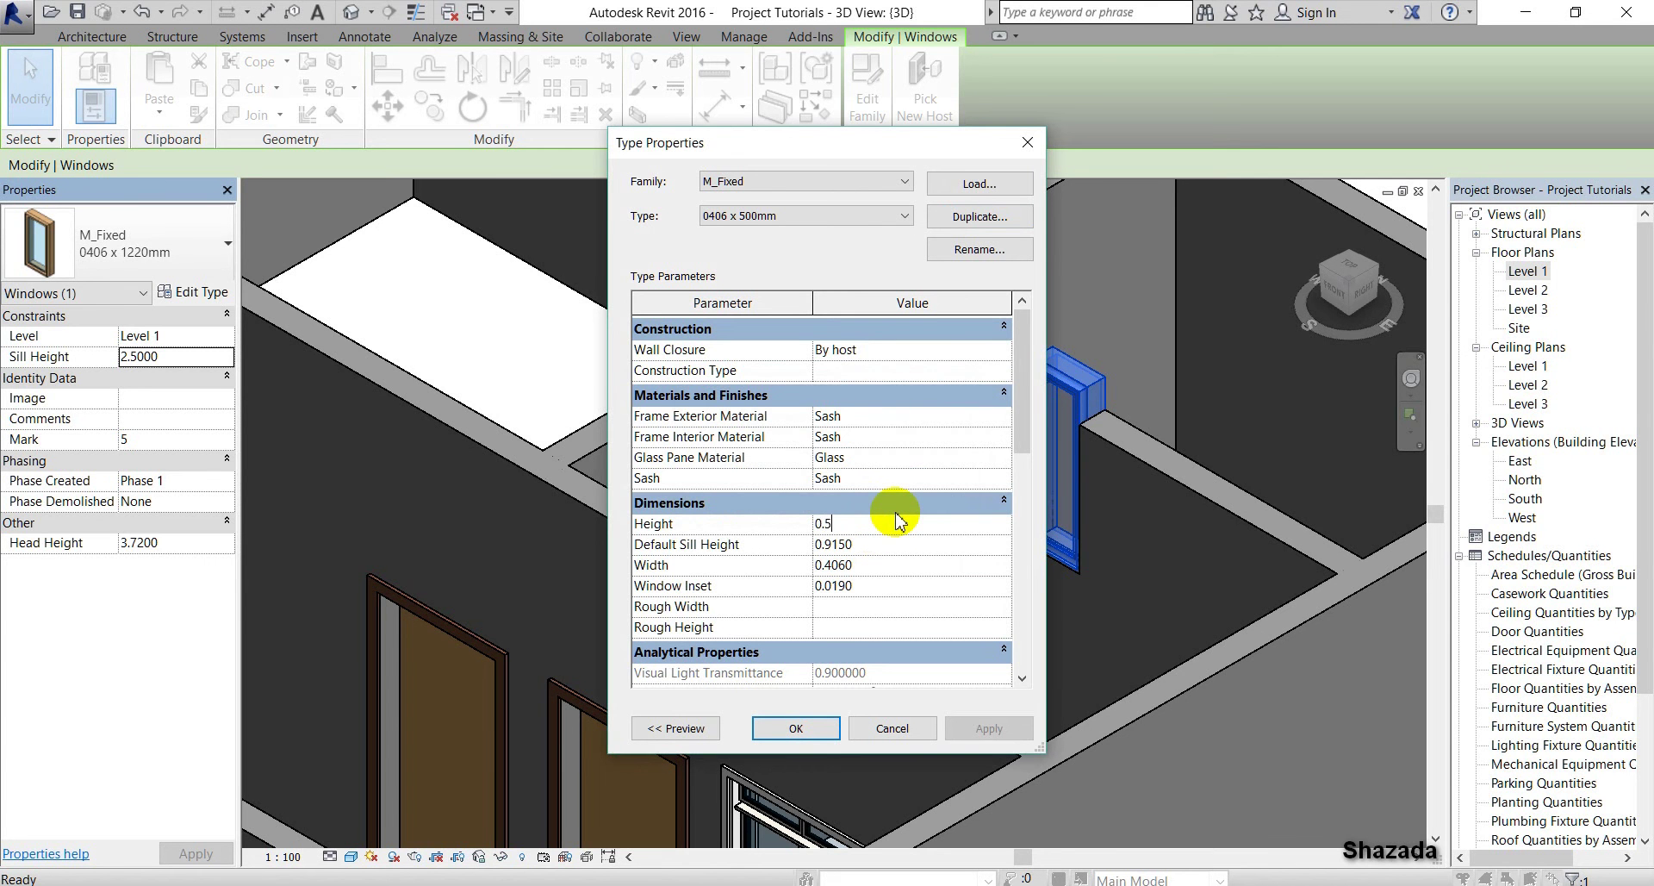
{"action": "left_click", "coordinate": [794, 728]}
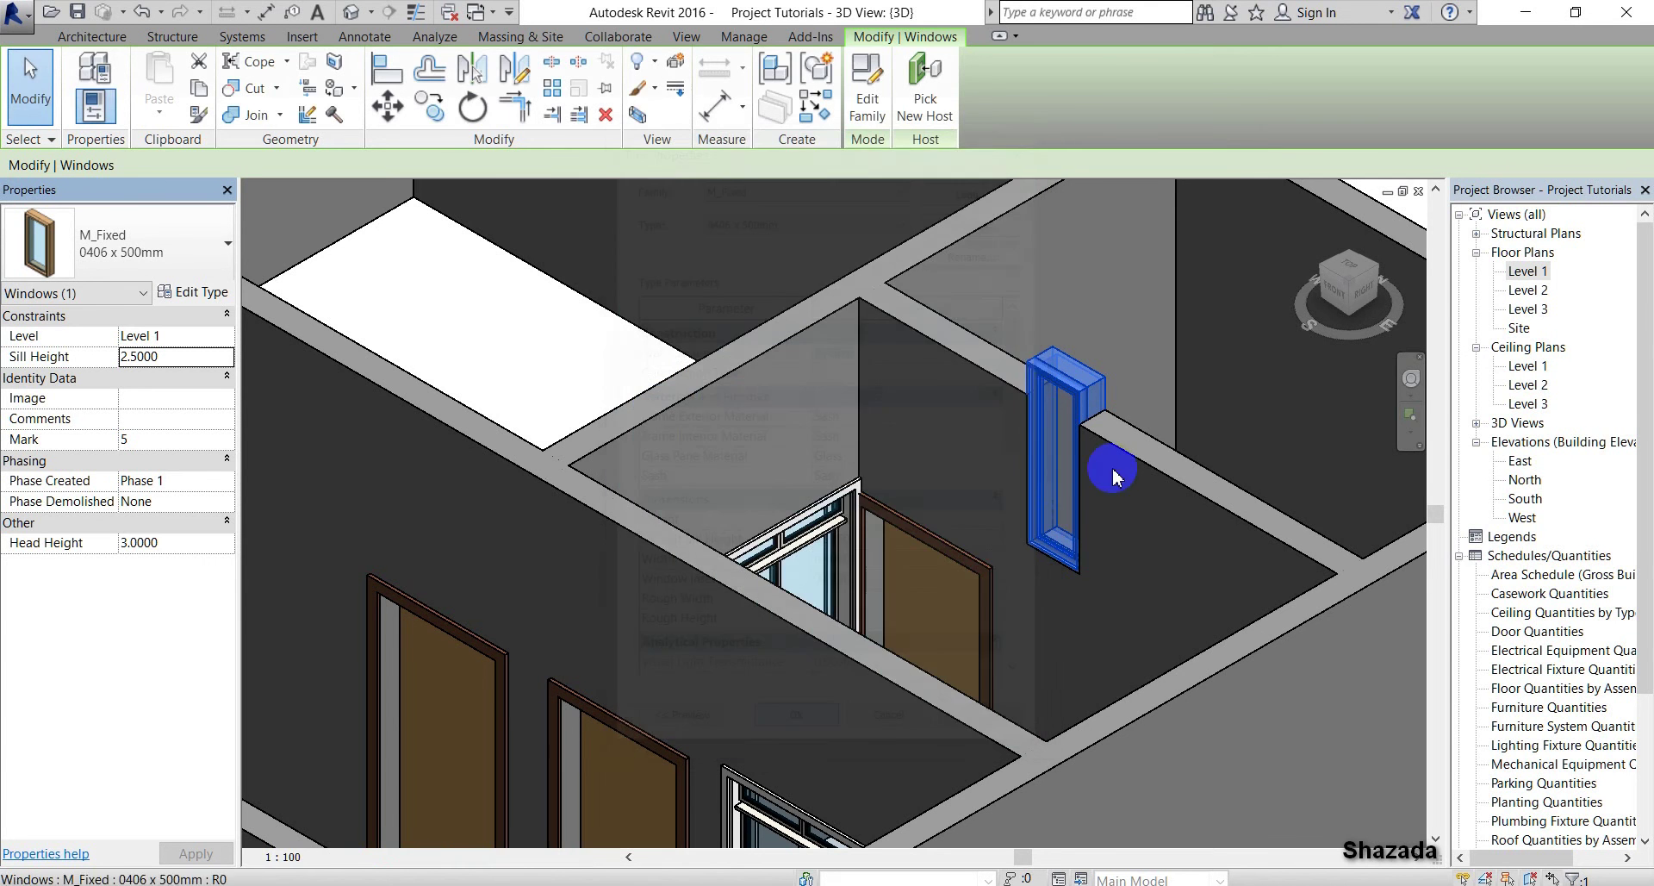
Raise the small 0406 x 500mm window to a 2.8 sill height, then zoom out to view the house
{"action": "left_click", "coordinate": [1155, 564]}
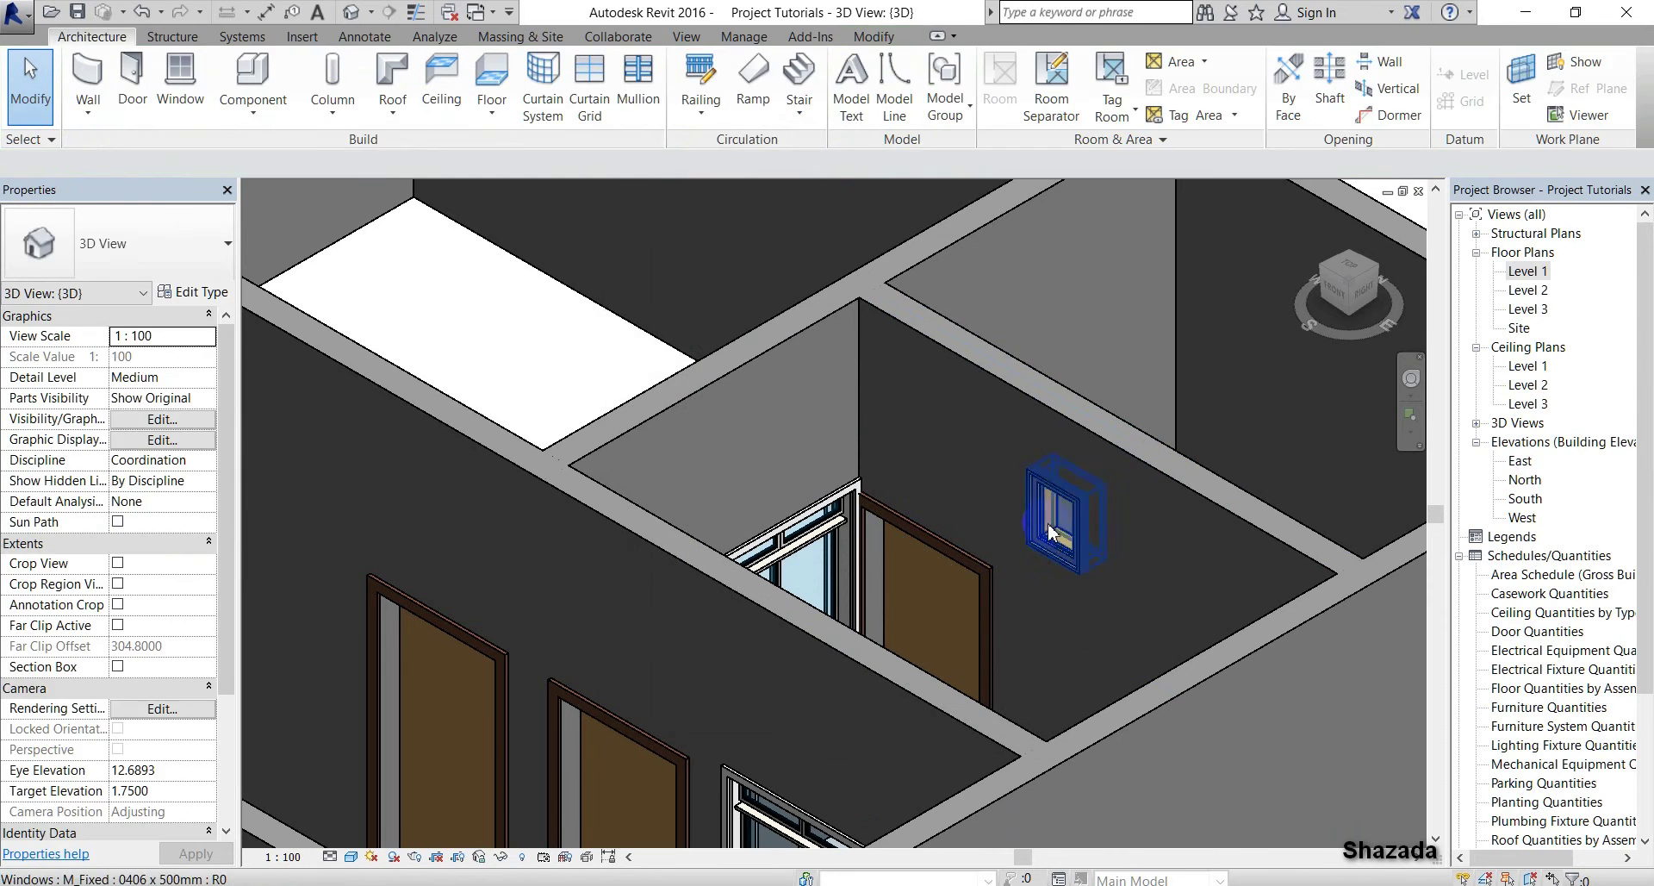
{"action": "left_click", "coordinate": [1051, 510]}
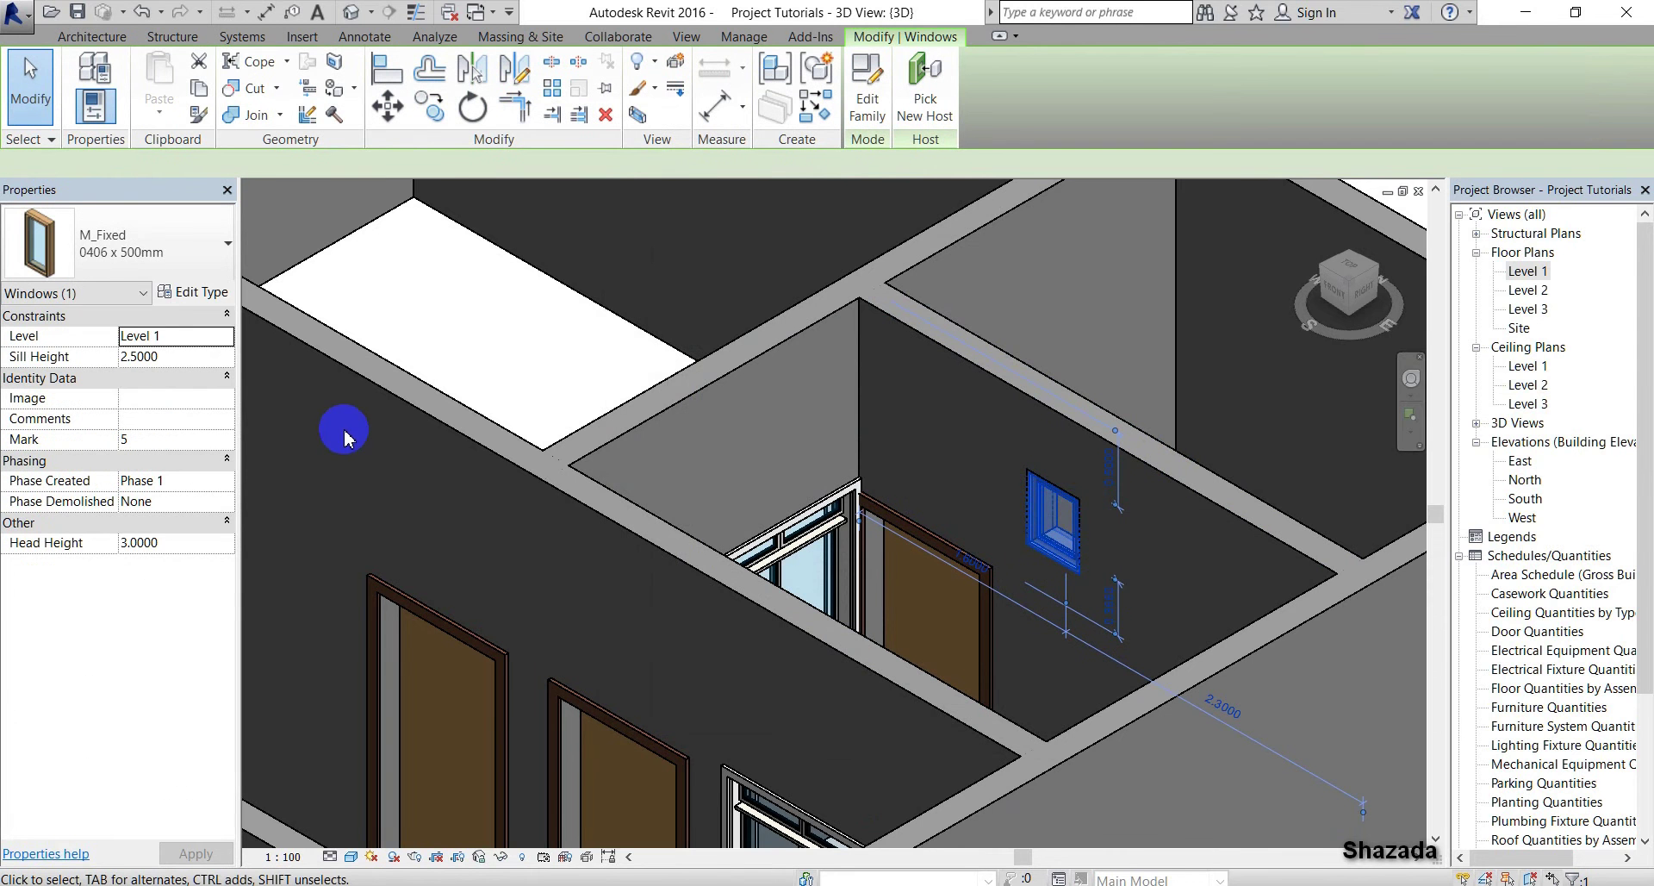
{"action": "left_click", "coordinate": [162, 359]}
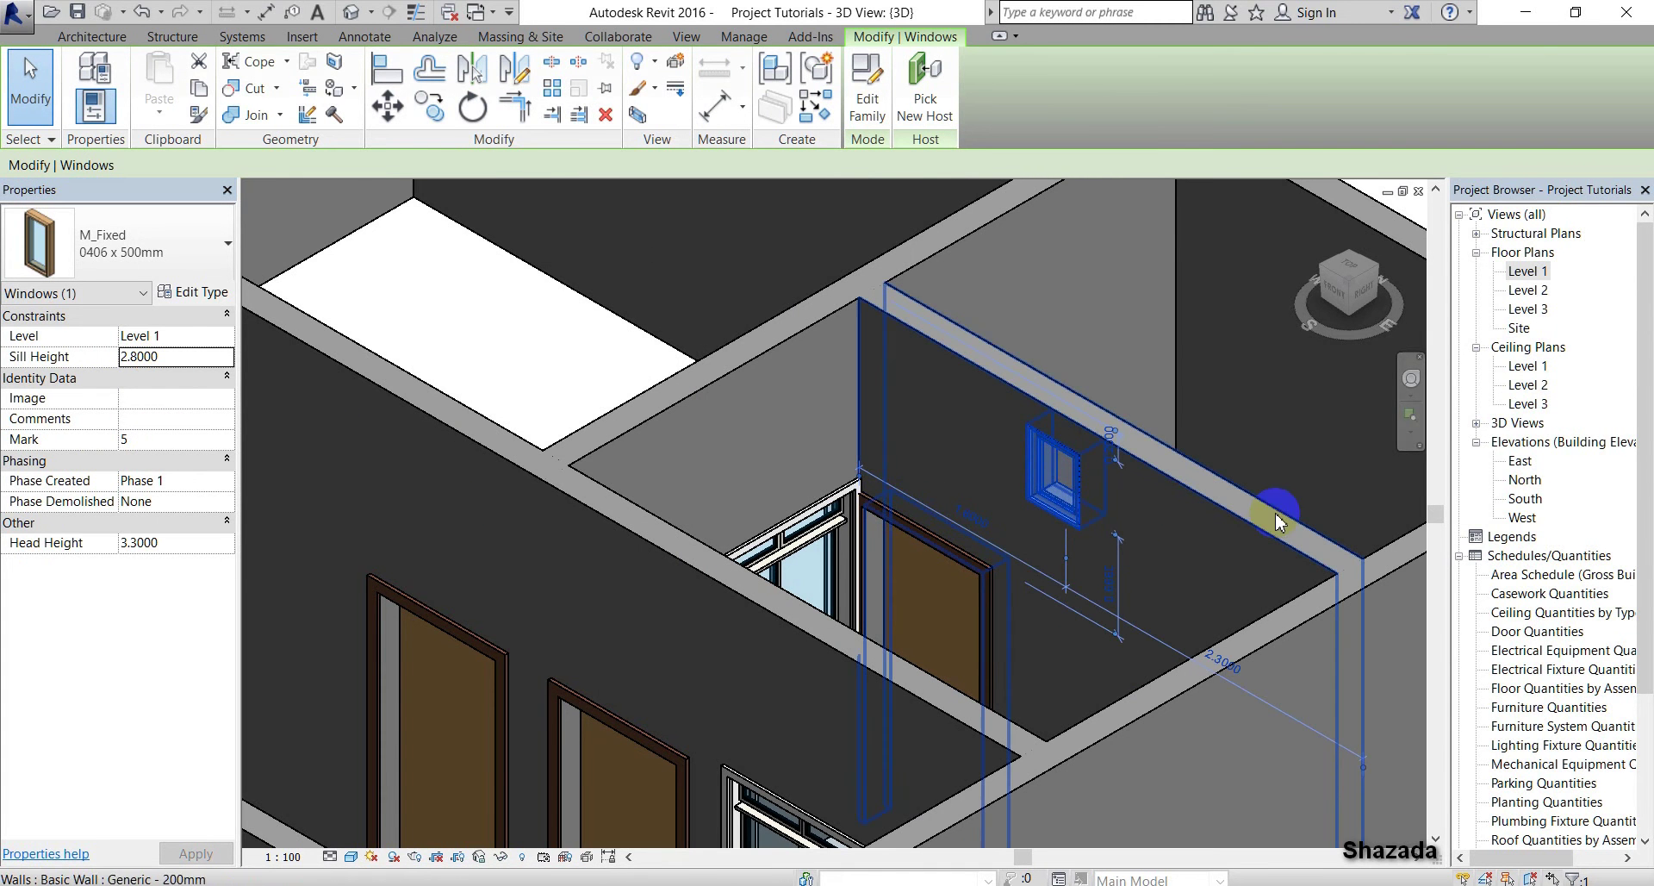
{"action": "key", "text": "Escape"}
{"action": "scroll", "coordinate": [1056, 478], "scroll_direction": "down", "scroll_amount": 2}
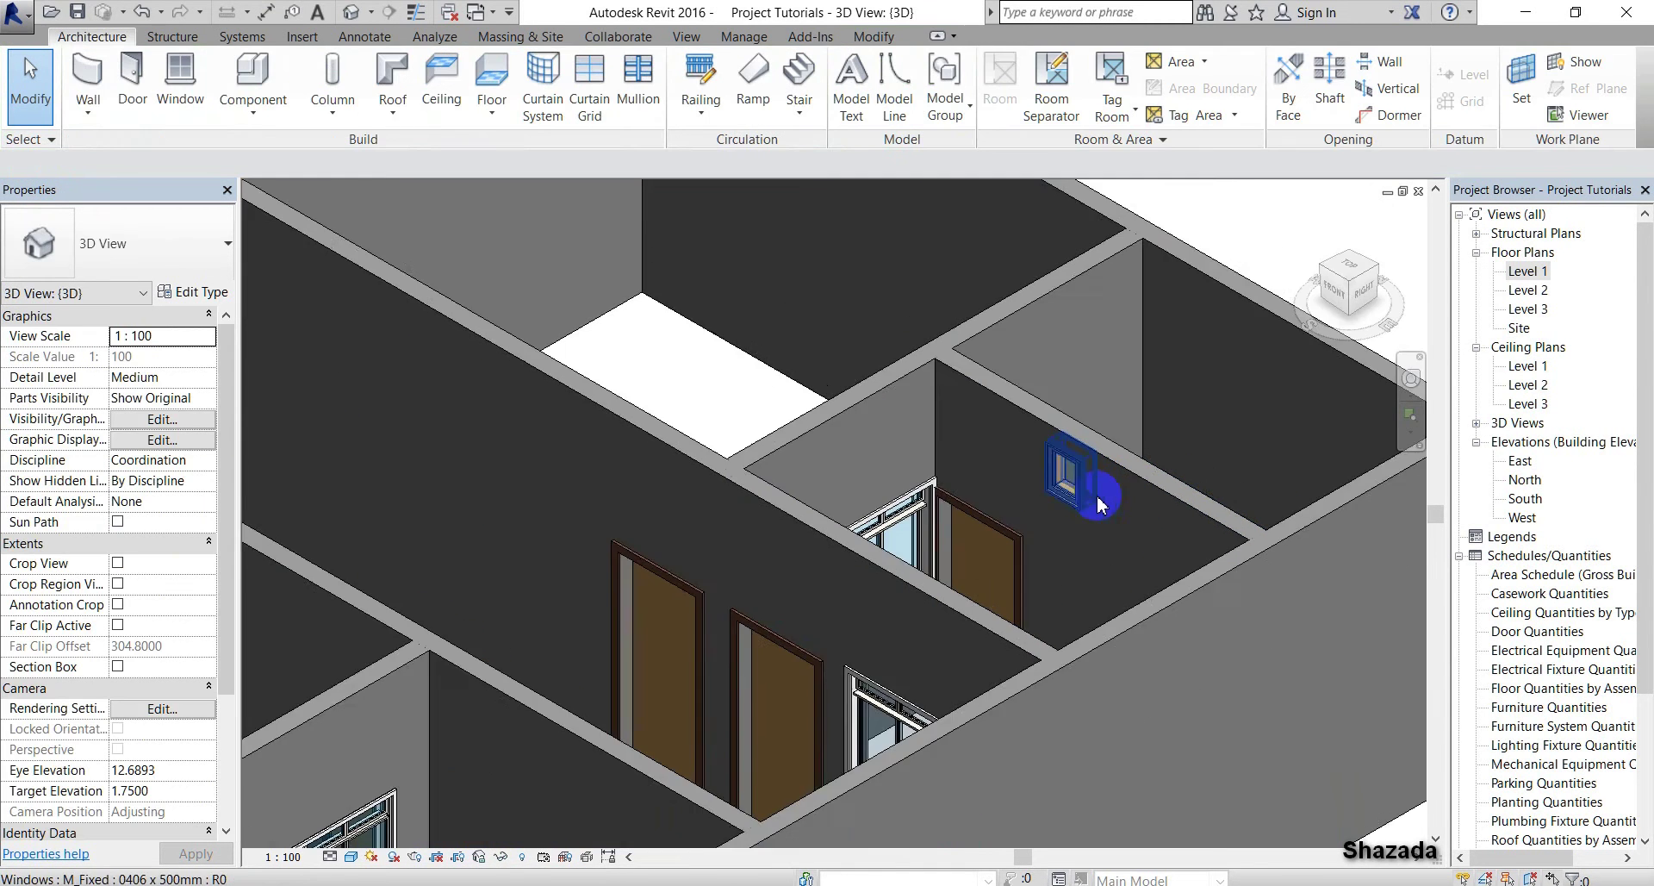
{"action": "scroll", "coordinate": [953, 487], "scroll_direction": "down", "scroll_amount": 2}
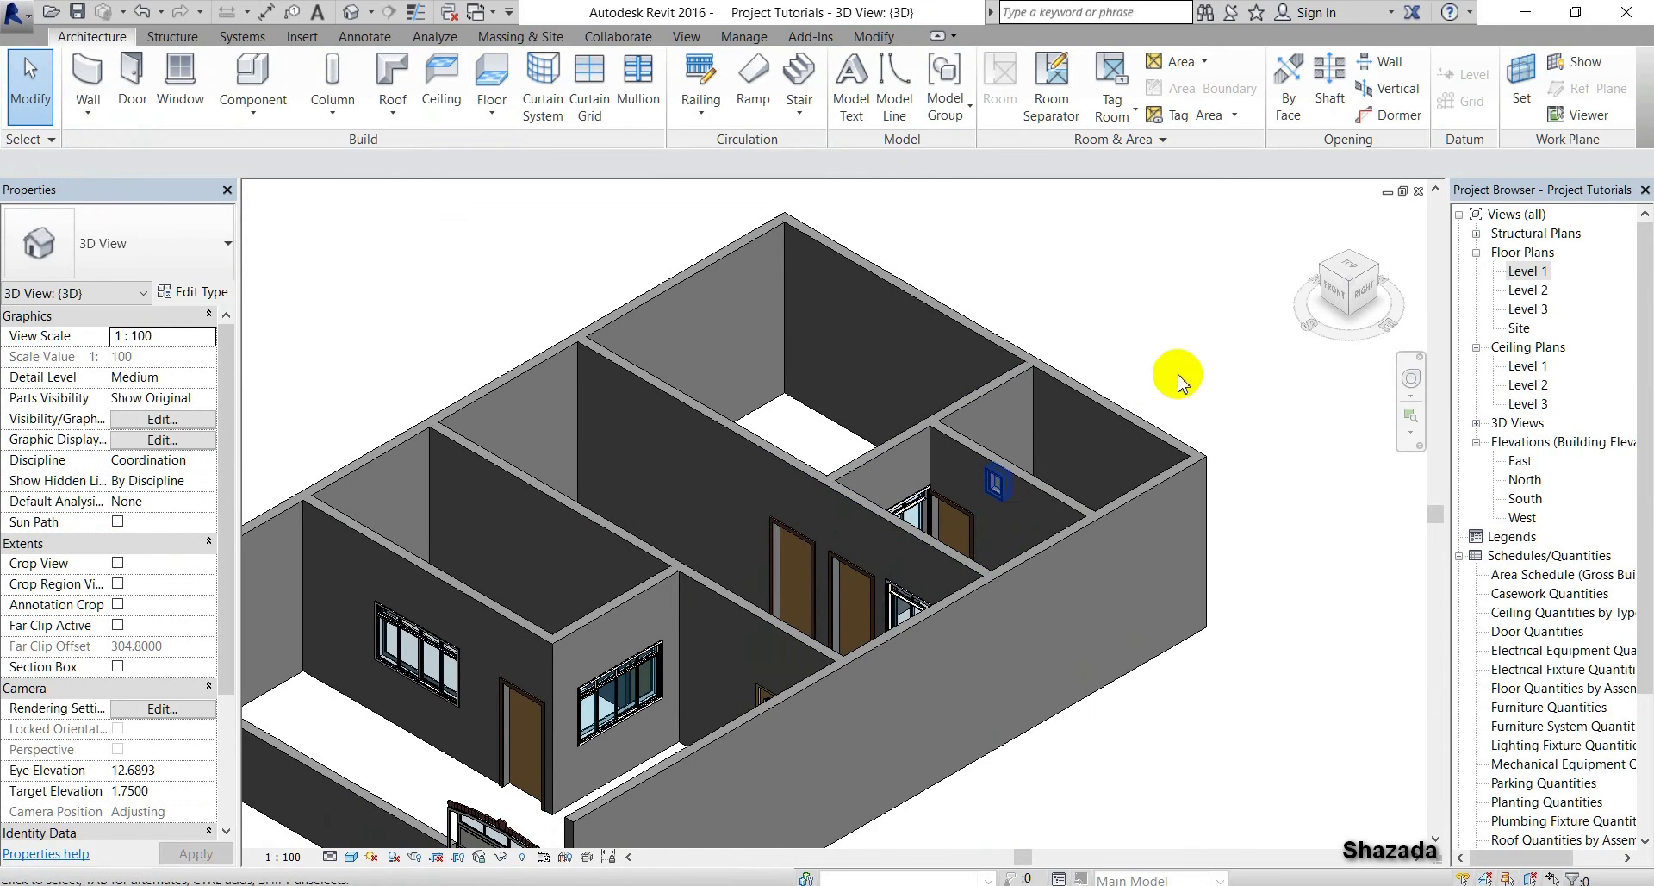
{"action": "mouse_move", "coordinate": [1354, 293]}
{"action": "left_mouse_down"}
{"action": "mouse_move", "coordinate": [1407, 265]}
{"action": "mouse_move", "coordinate": [333, 321]}
{"action": "mouse_move", "coordinate": [394, 258]}
{"action": "mouse_move", "coordinate": [405, 213]}
{"action": "mouse_move", "coordinate": [1359, 244]}
{"action": "mouse_move", "coordinate": [1355, 211]}
{"action": "mouse_move", "coordinate": [266, 824]}
{"action": "mouse_move", "coordinate": [350, 767]}
{"action": "mouse_move", "coordinate": [277, 819]}
{"action": "mouse_move", "coordinate": [1399, 826]}
{"action": "left_mouse_up"}
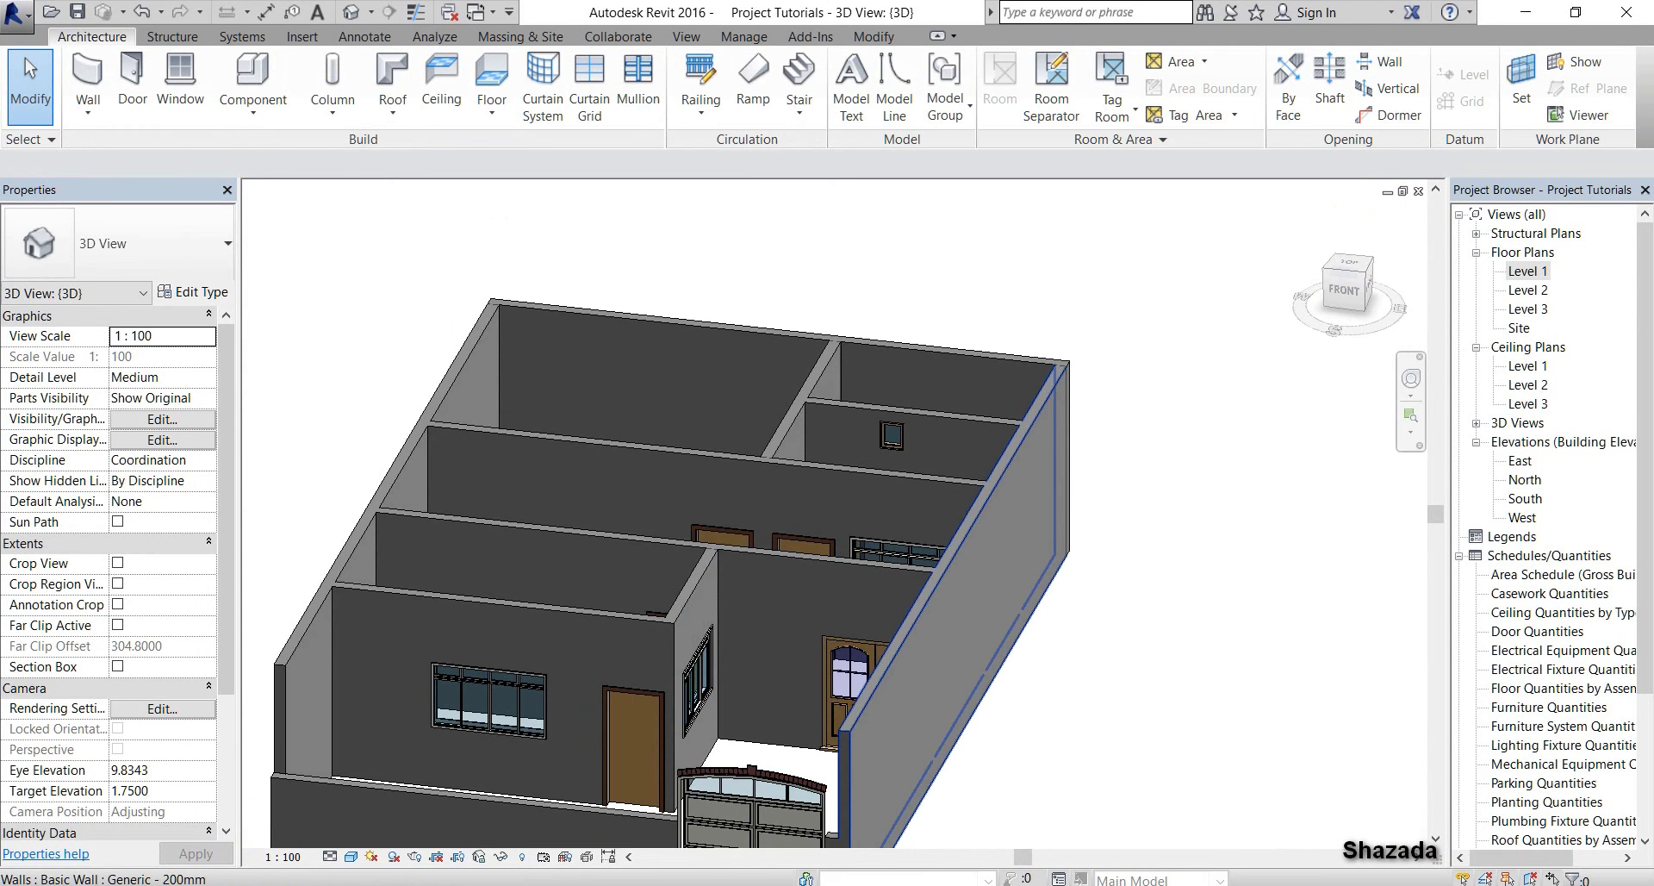
Inspect the house in the default 3D view from front and top-front angles, then reopen the Level 1 plan
{"action": "key", "text": "ctrl+Tab"}
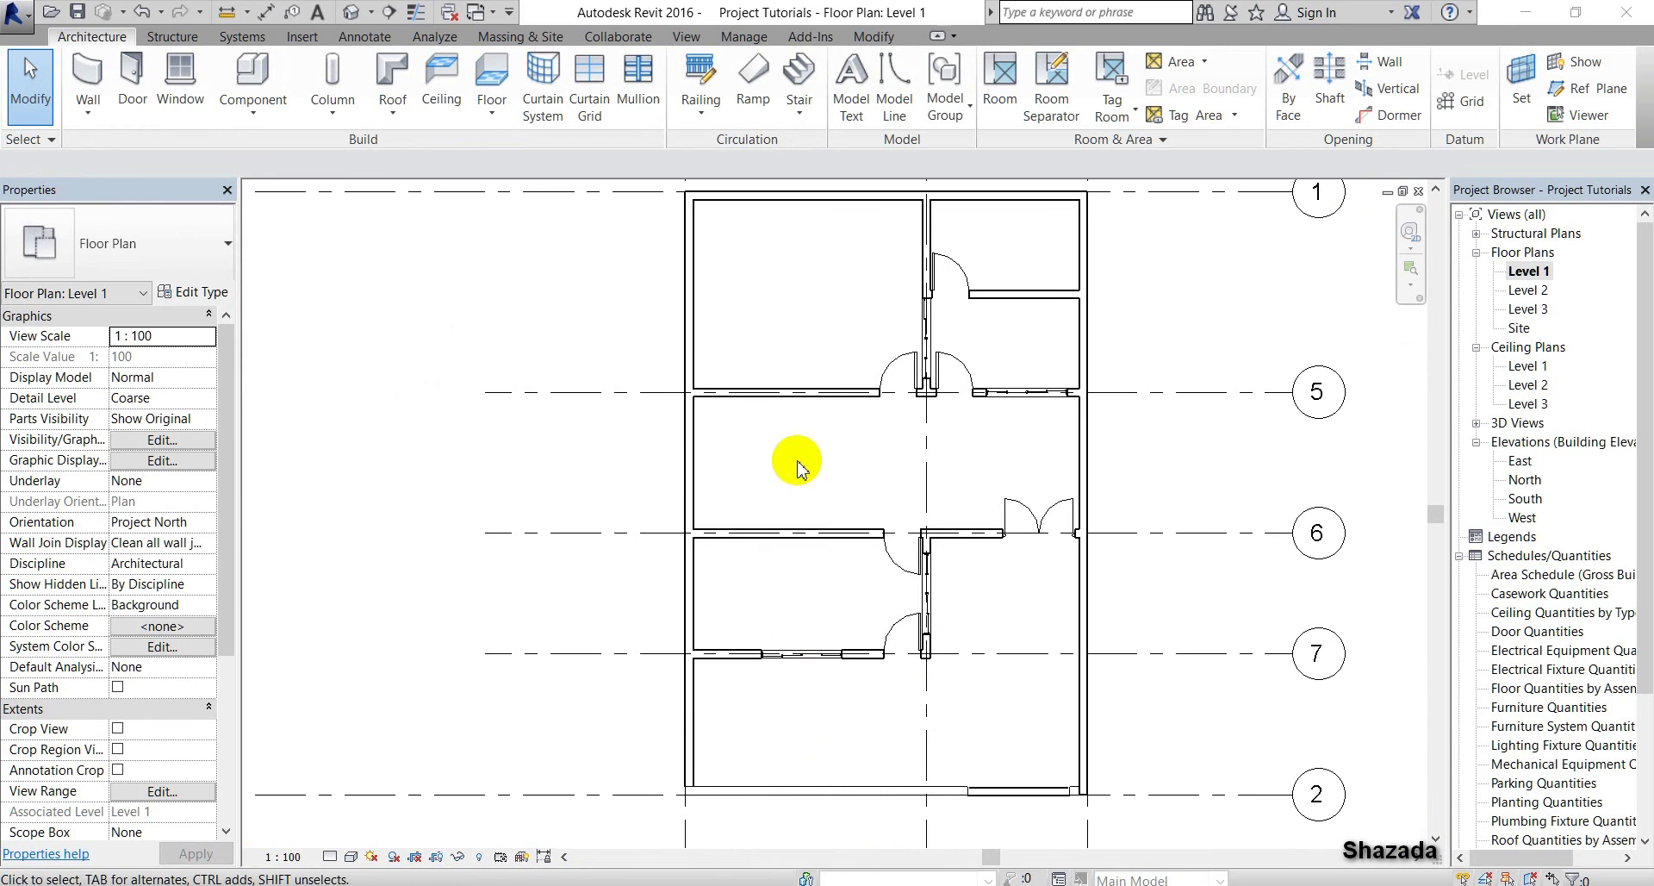
{"action": "scroll", "coordinate": [797, 468], "scroll_direction": "down", "scroll_amount": 1}
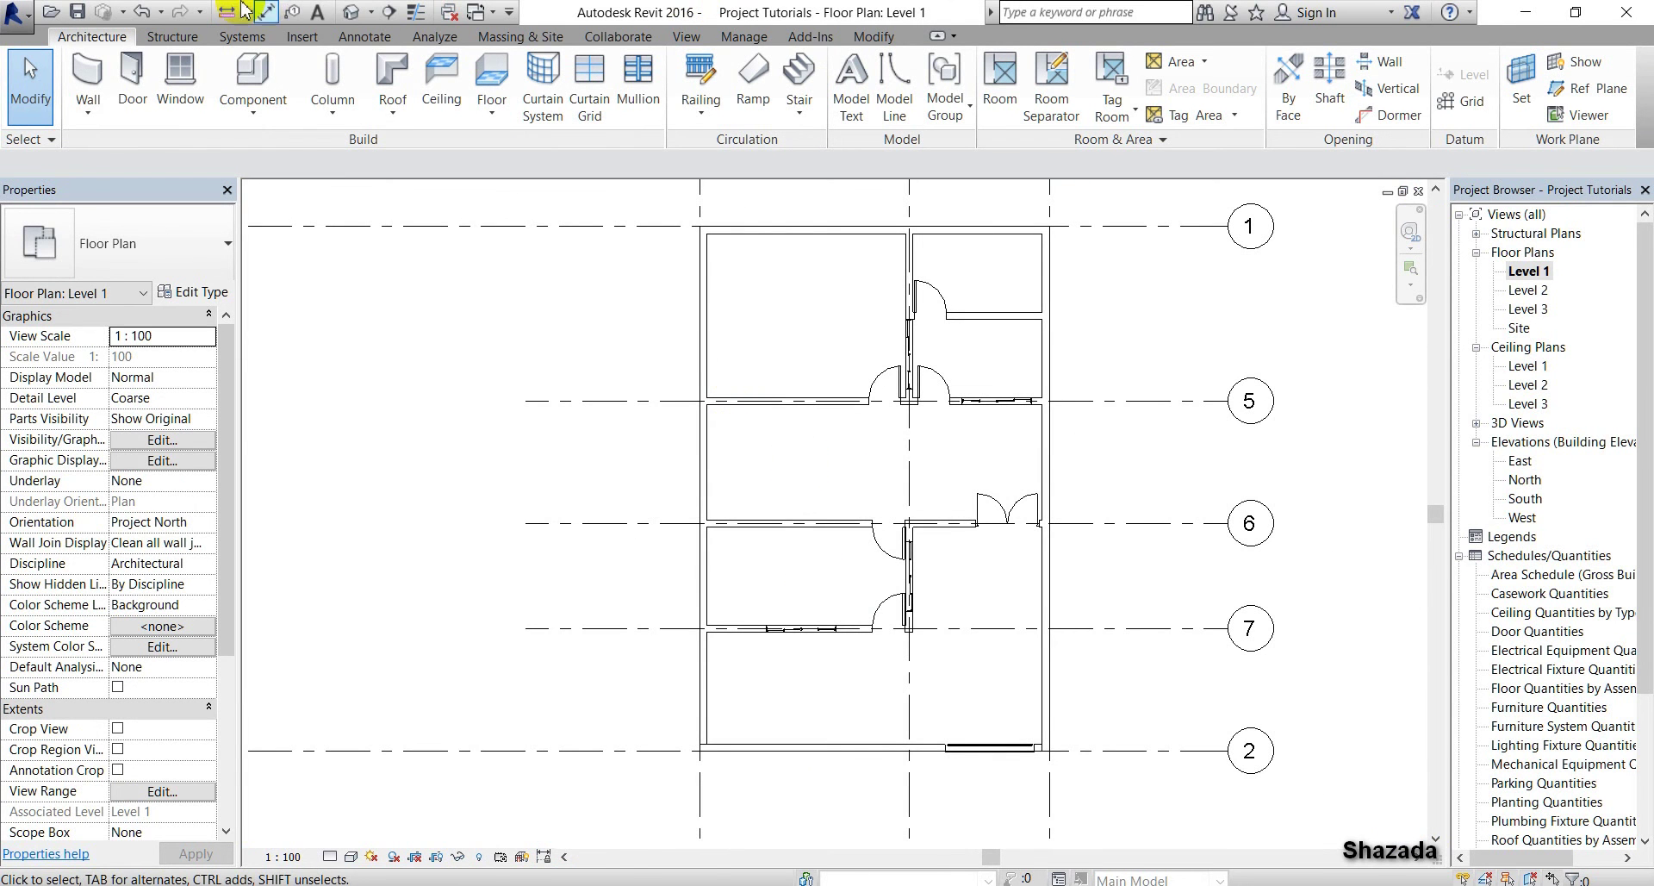
{"action": "left_click", "coordinate": [349, 11]}
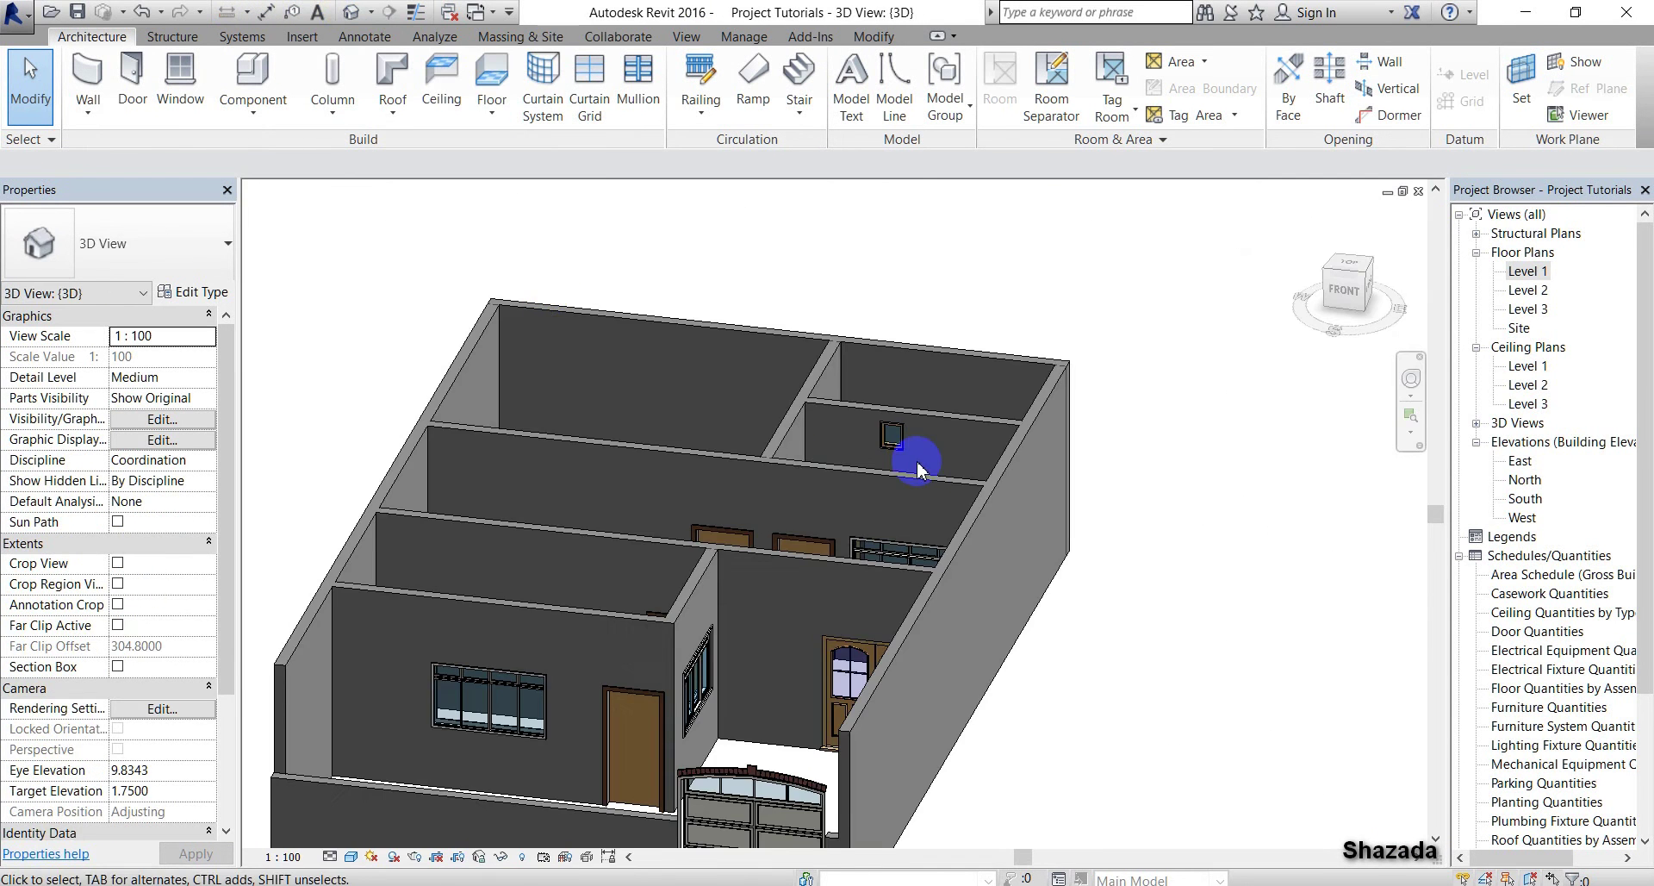
{"action": "mouse_move", "coordinate": [1341, 278]}
{"action": "left_mouse_down"}
{"action": "mouse_move", "coordinate": [1259, 288]}
{"action": "mouse_move", "coordinate": [1189, 258]}
{"action": "mouse_move", "coordinate": [1322, 266]}
{"action": "mouse_move", "coordinate": [306, 261]}
{"action": "mouse_move", "coordinate": [395, 247]}
{"action": "mouse_move", "coordinate": [314, 270]}
{"action": "left_mouse_up"}
{"action": "left_click", "coordinate": [1349, 264]}
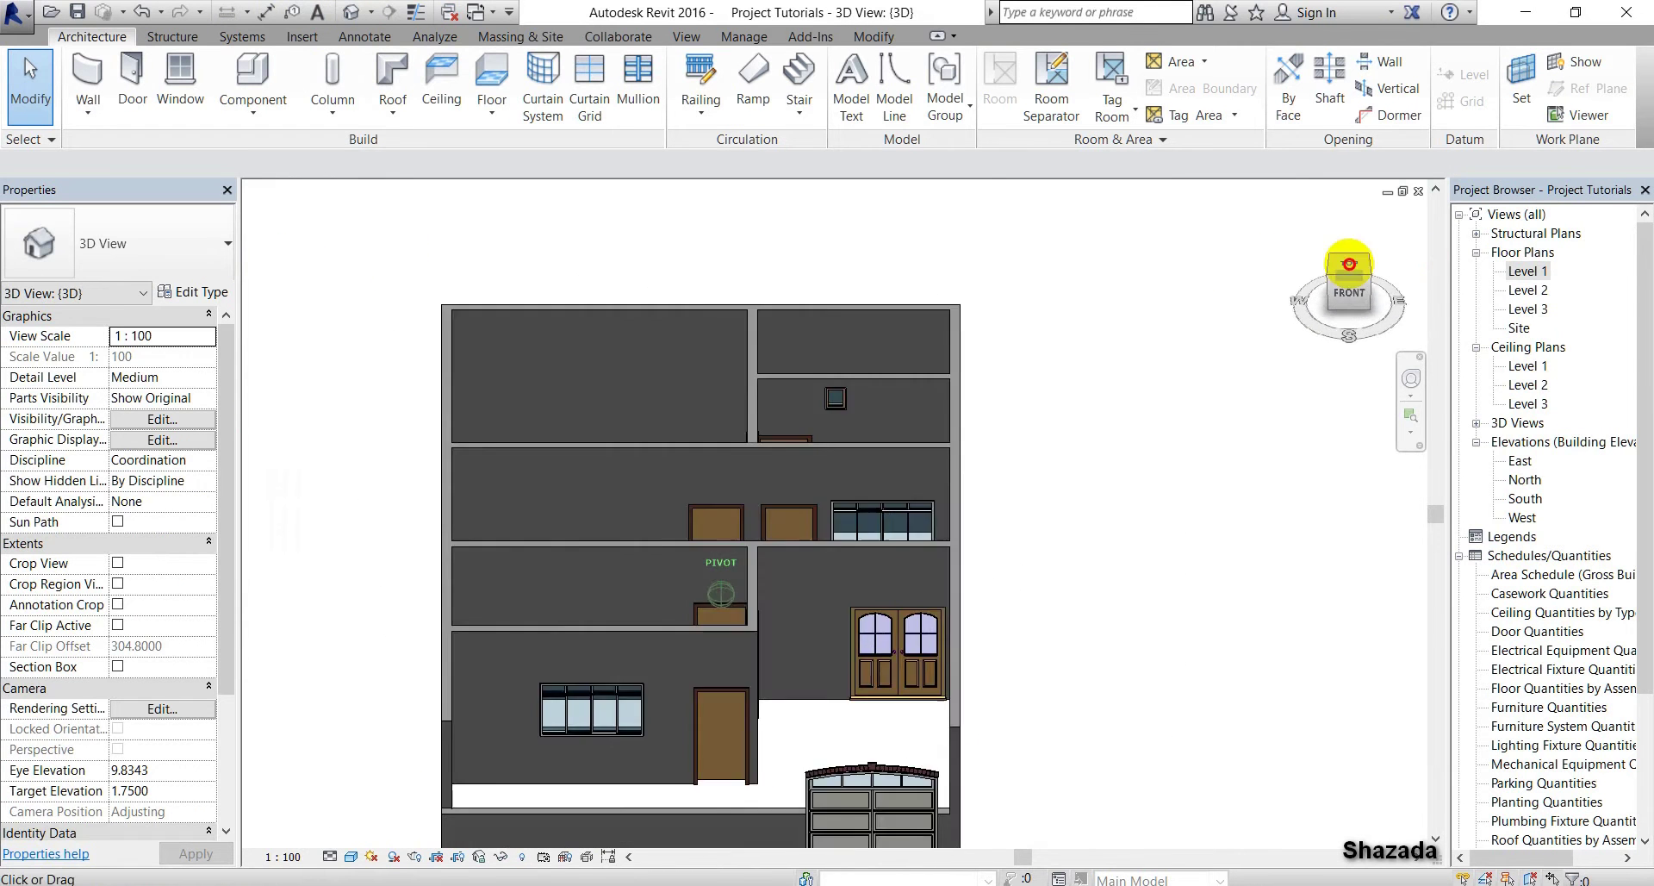
{"action": "left_click_drag", "start_coordinate": [1349, 263], "coordinate": [1209, 264]}
{"action": "left_click", "coordinate": [1345, 288]}
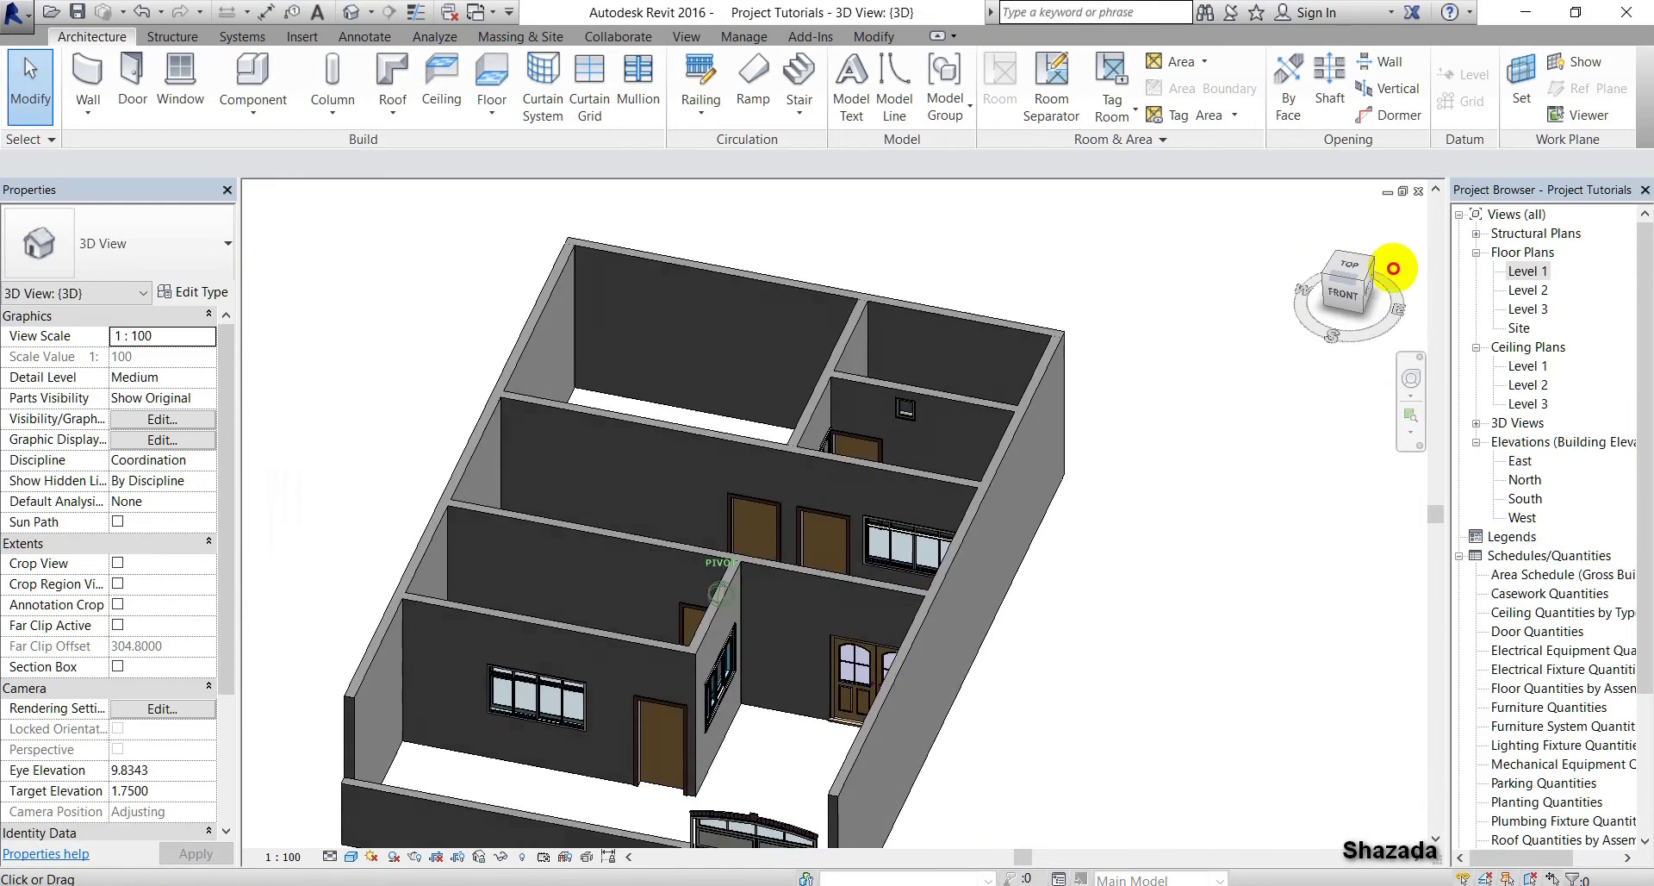
{"action": "middle_click_drag", "start_coordinate": [278, 214], "coordinate": [1433, 295], "text": "shift"}
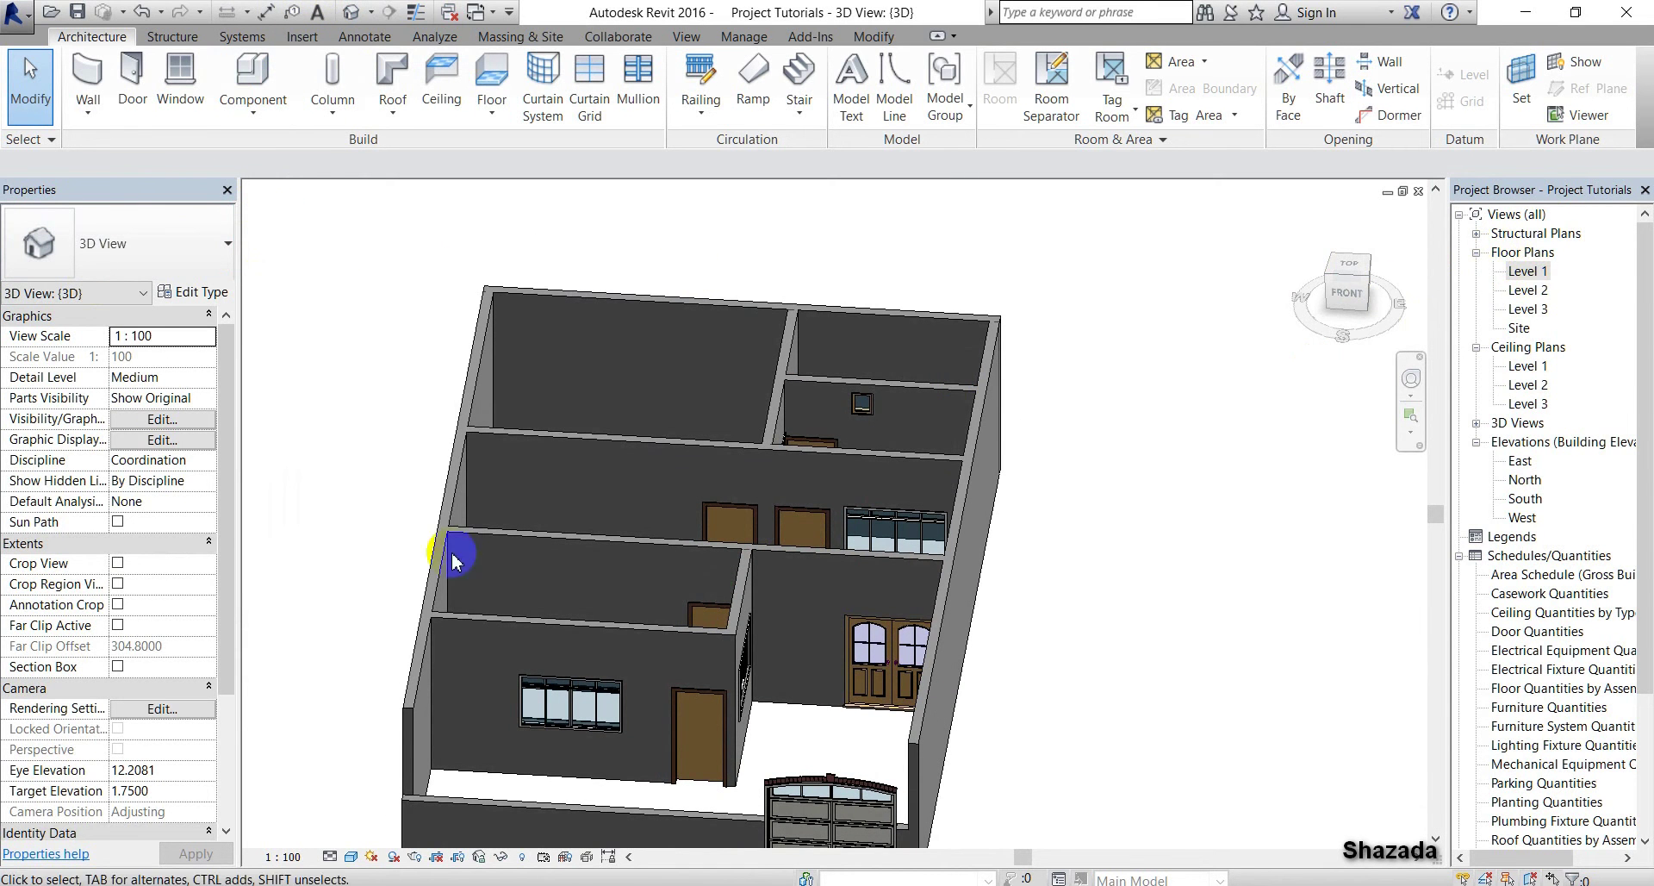
{"action": "double_click", "coordinate": [1525, 272]}
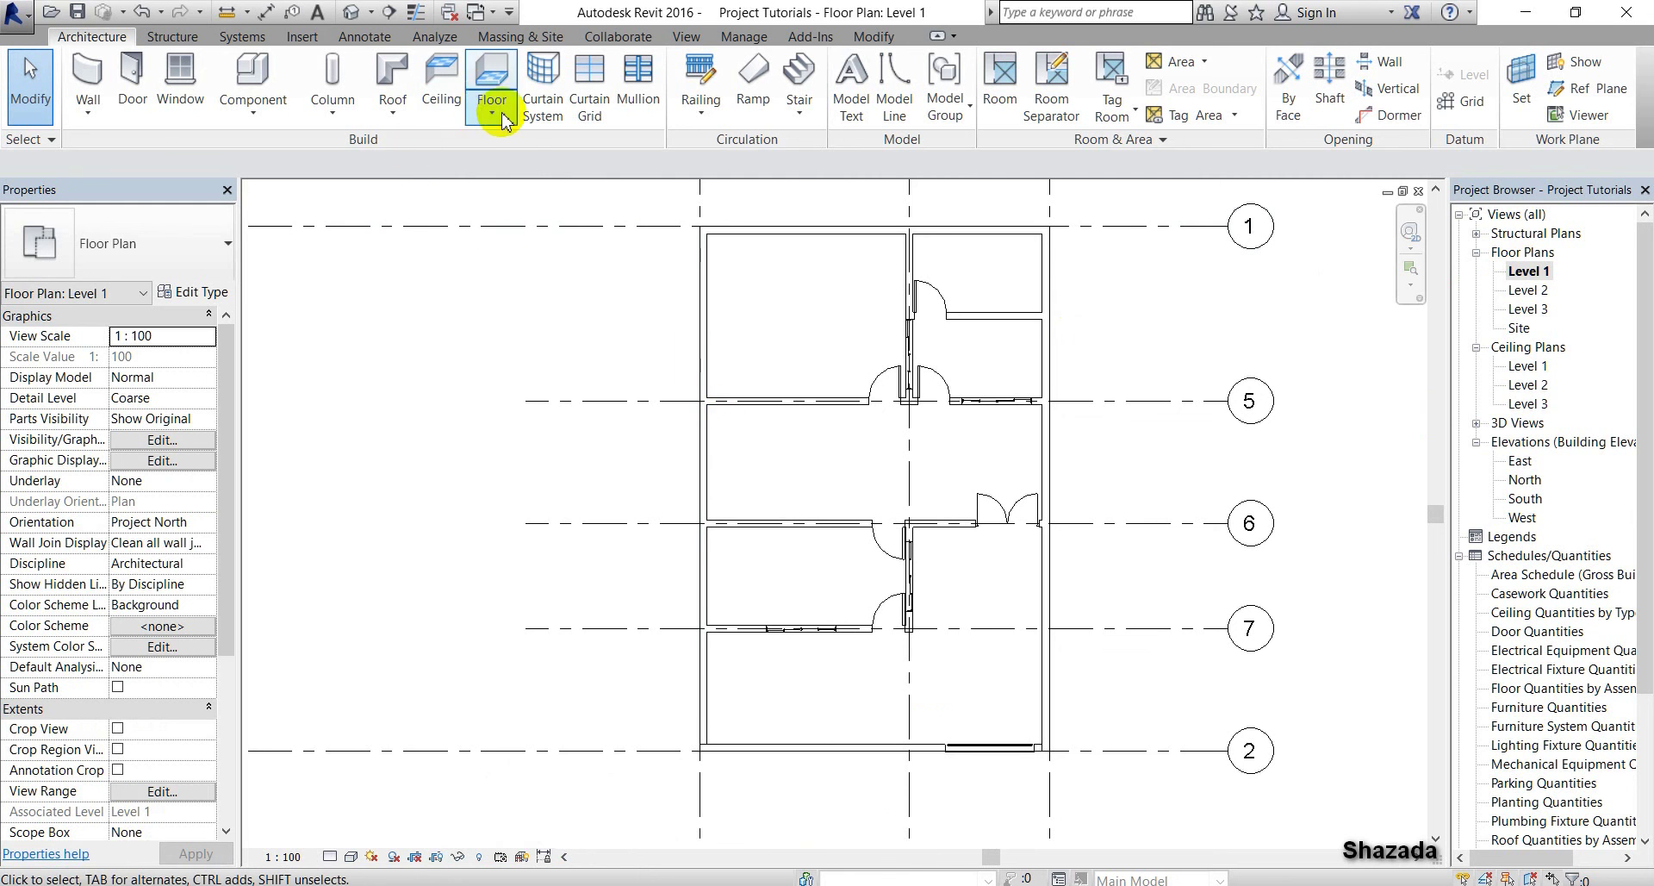
Start a Roof by Footprint and move it to Level 2
{"action": "left_click", "coordinate": [399, 111]}
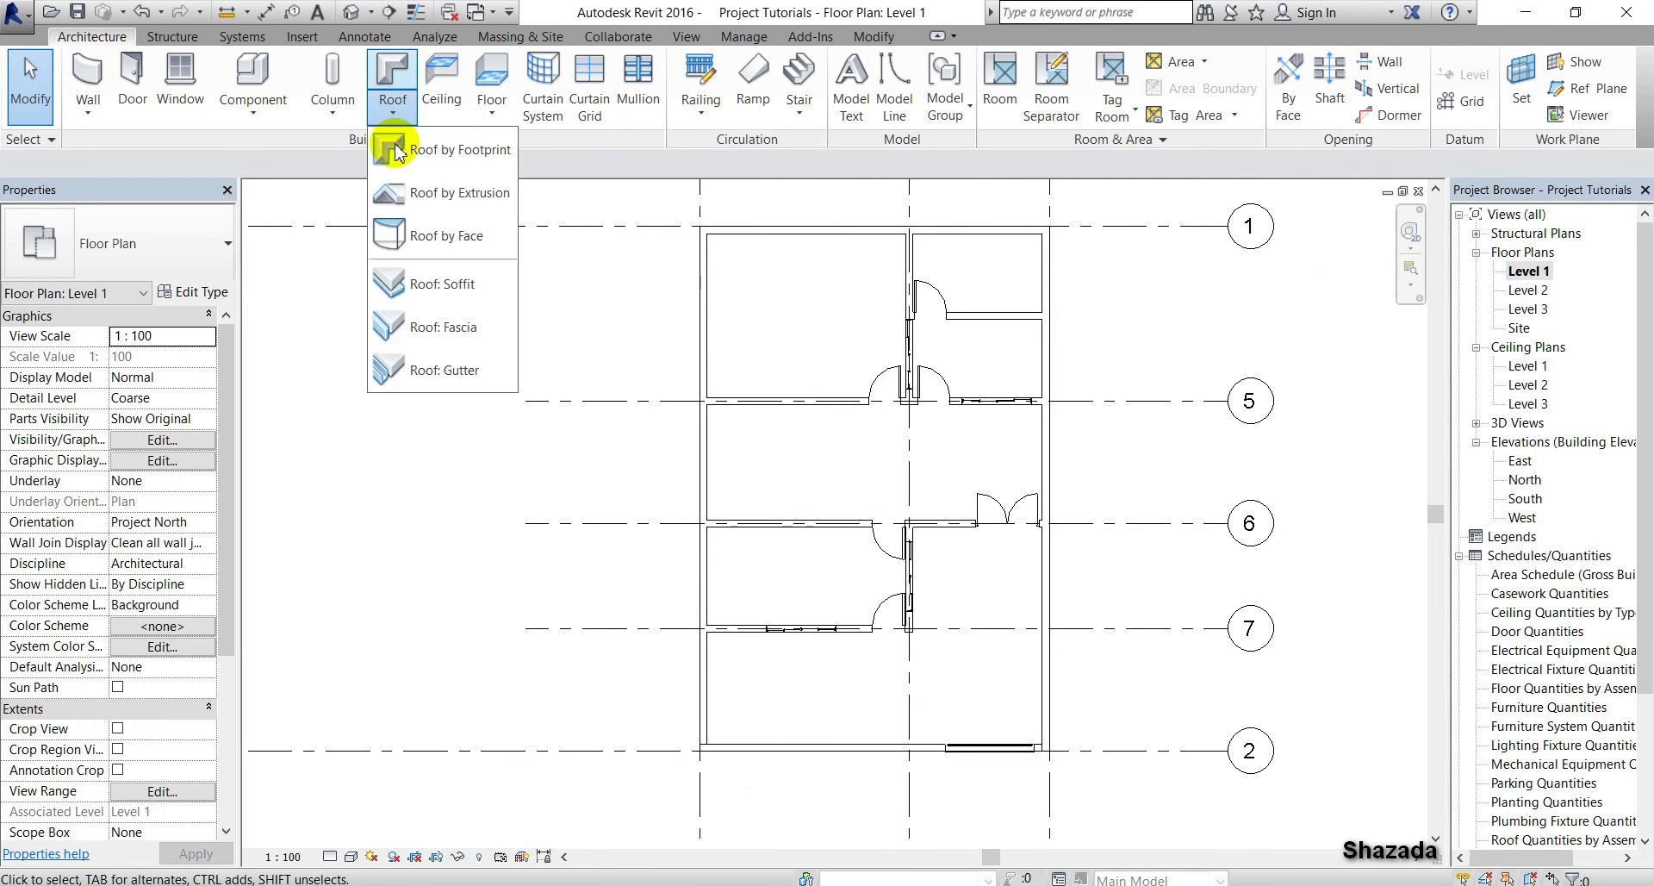
{"action": "left_click", "coordinate": [471, 158]}
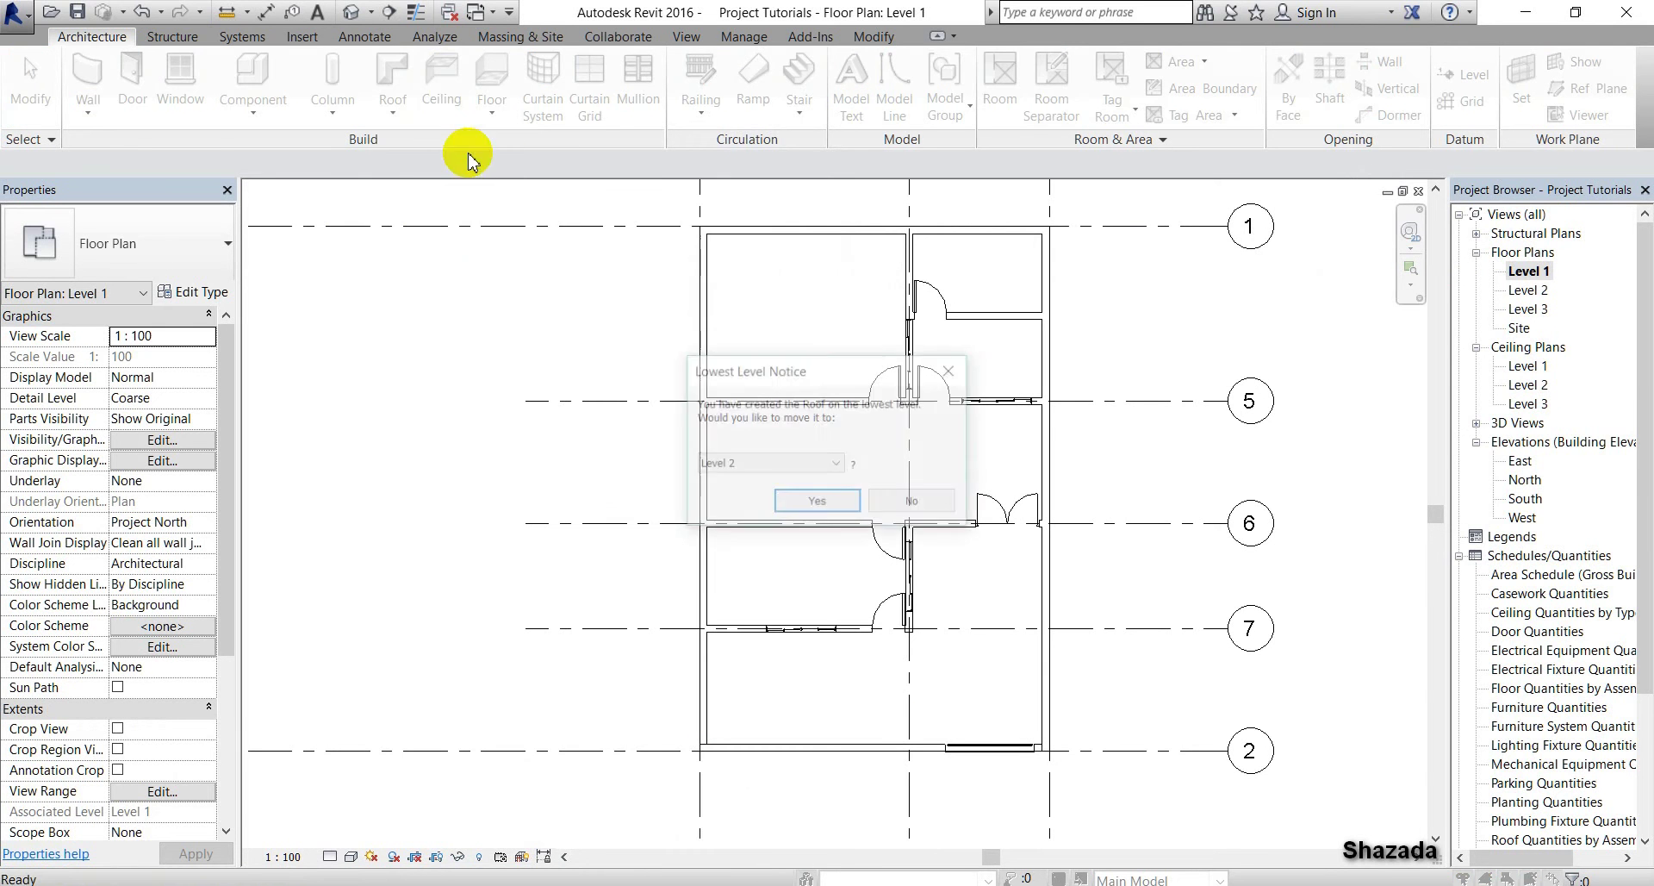
{"action": "left_click", "coordinate": [814, 503]}
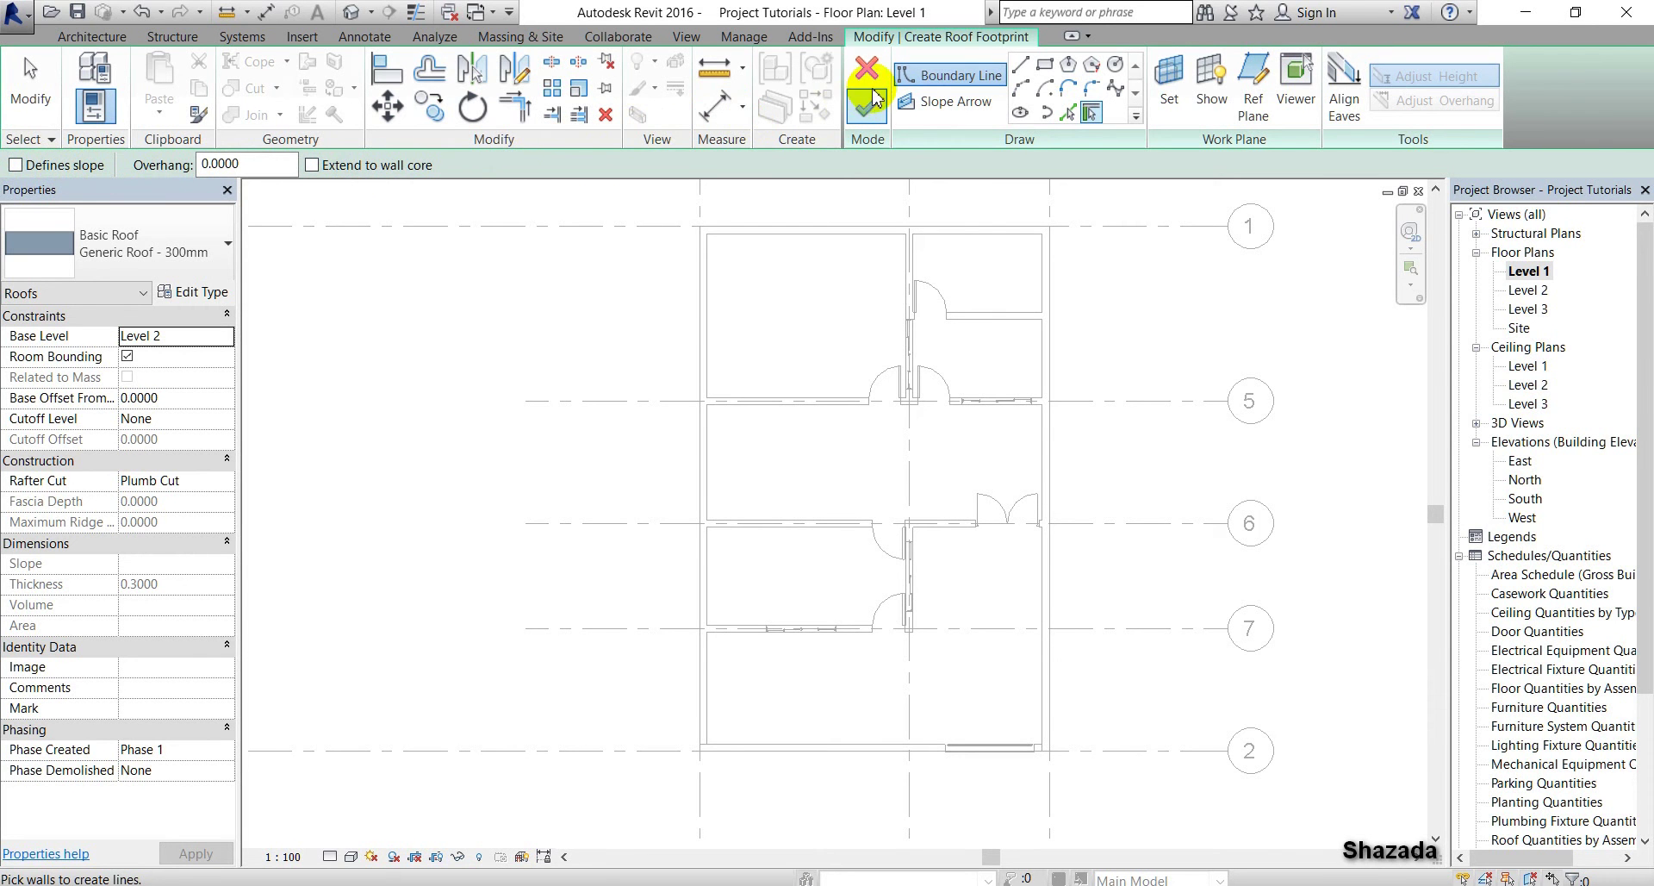
Sketch a rectangular roof footprint from grid 1 to grid 2 and finish it with walls unattached
{"action": "left_click", "coordinate": [1046, 67]}
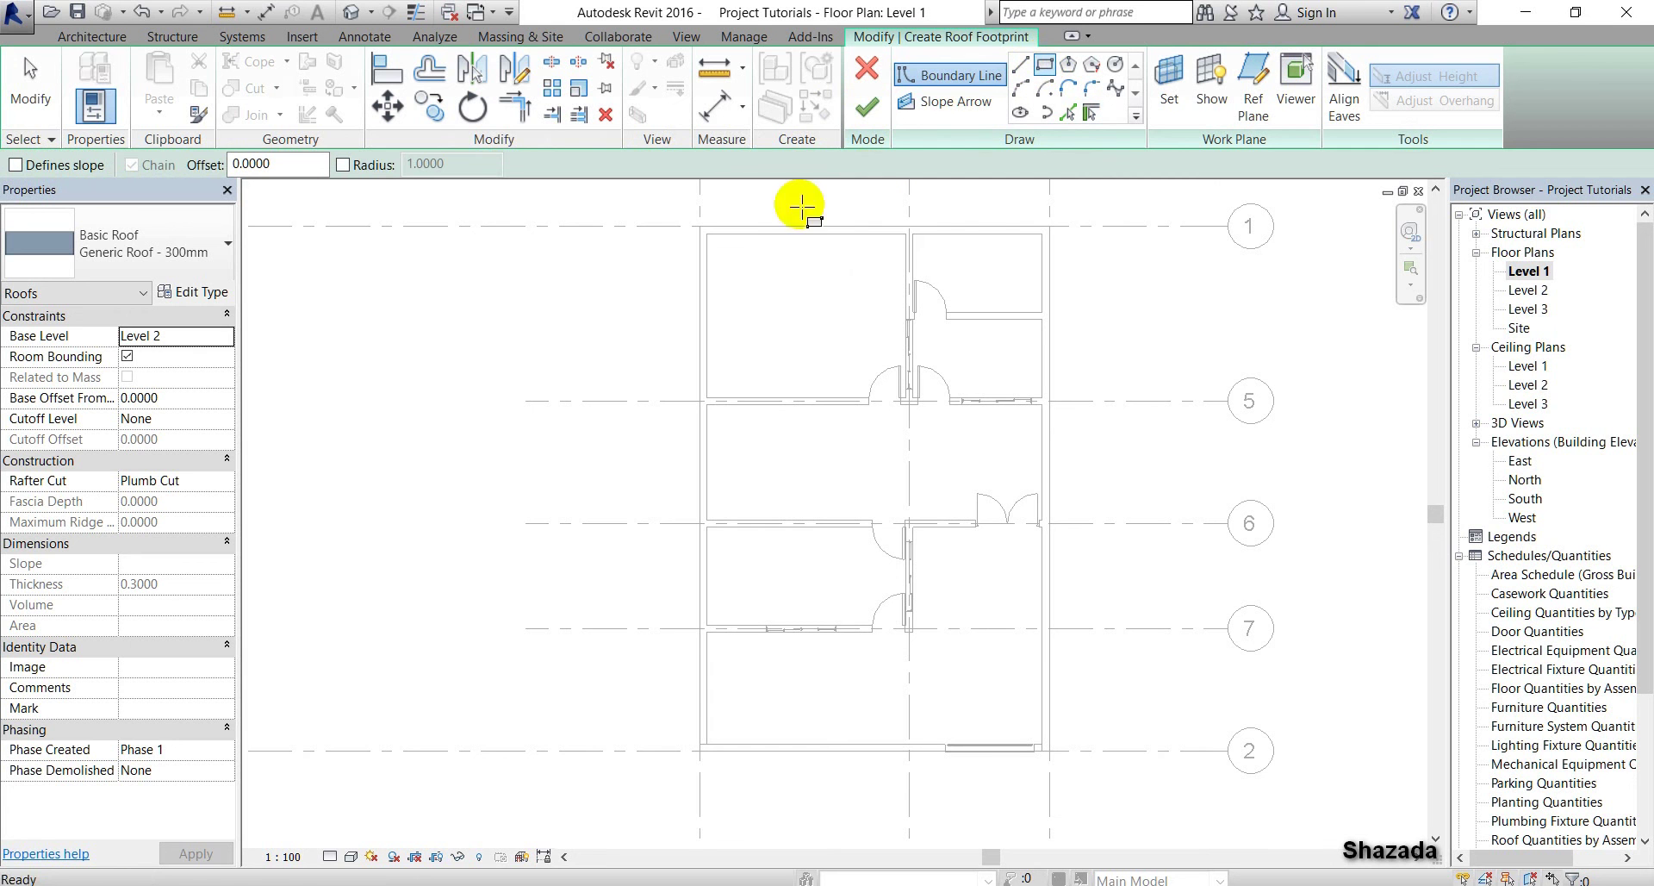
{"action": "left_click", "coordinate": [703, 228]}
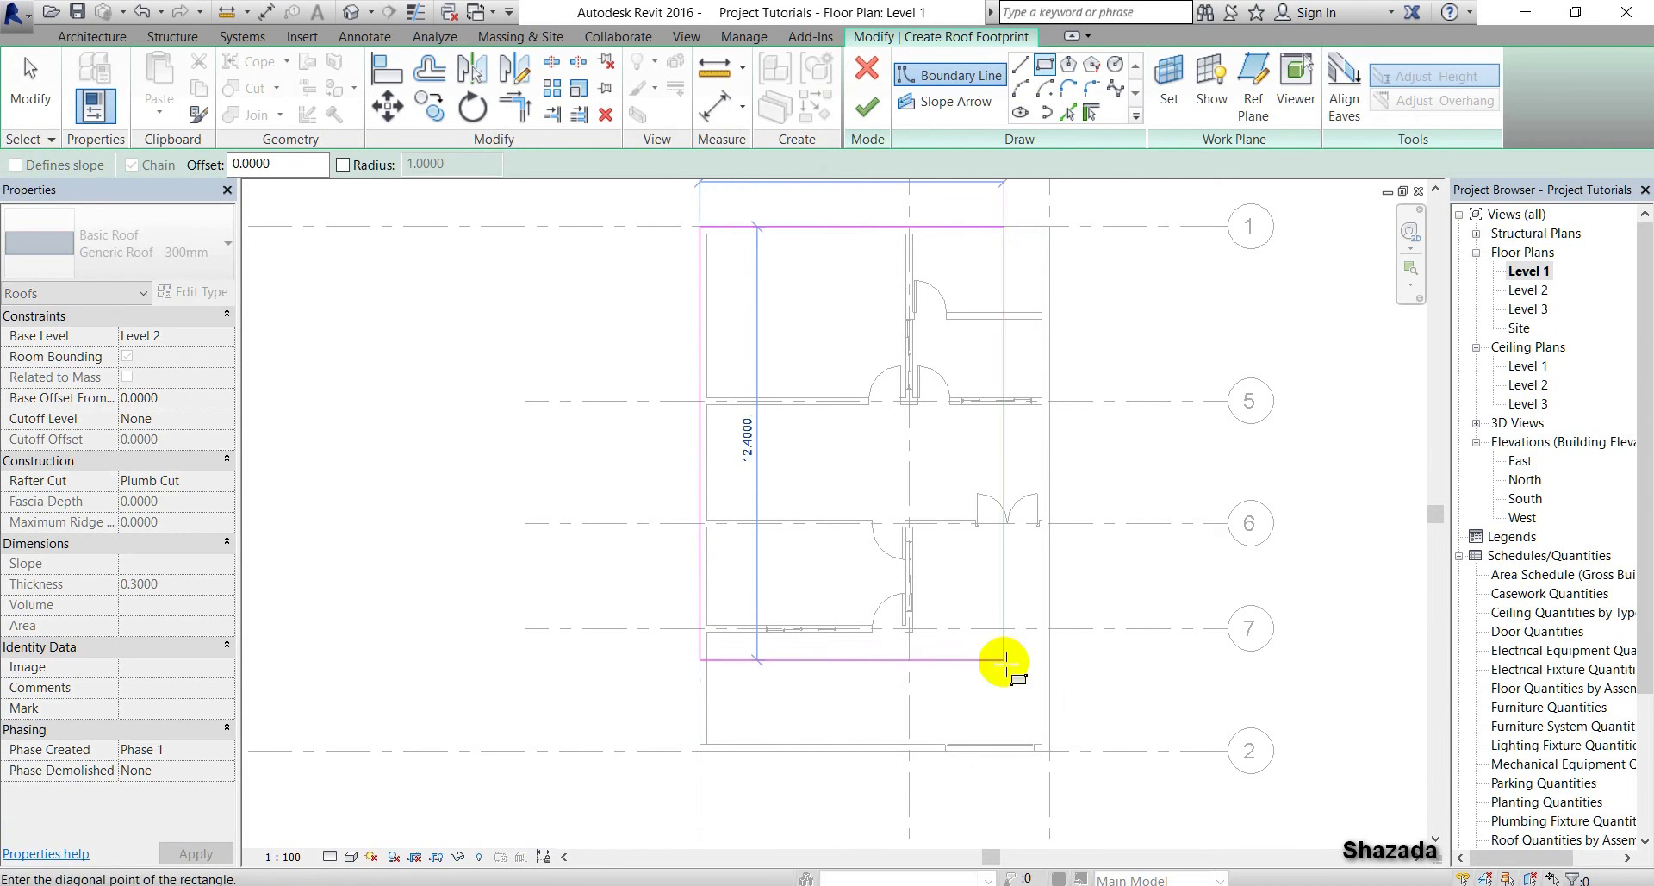
{"action": "left_click", "coordinate": [1048, 712]}
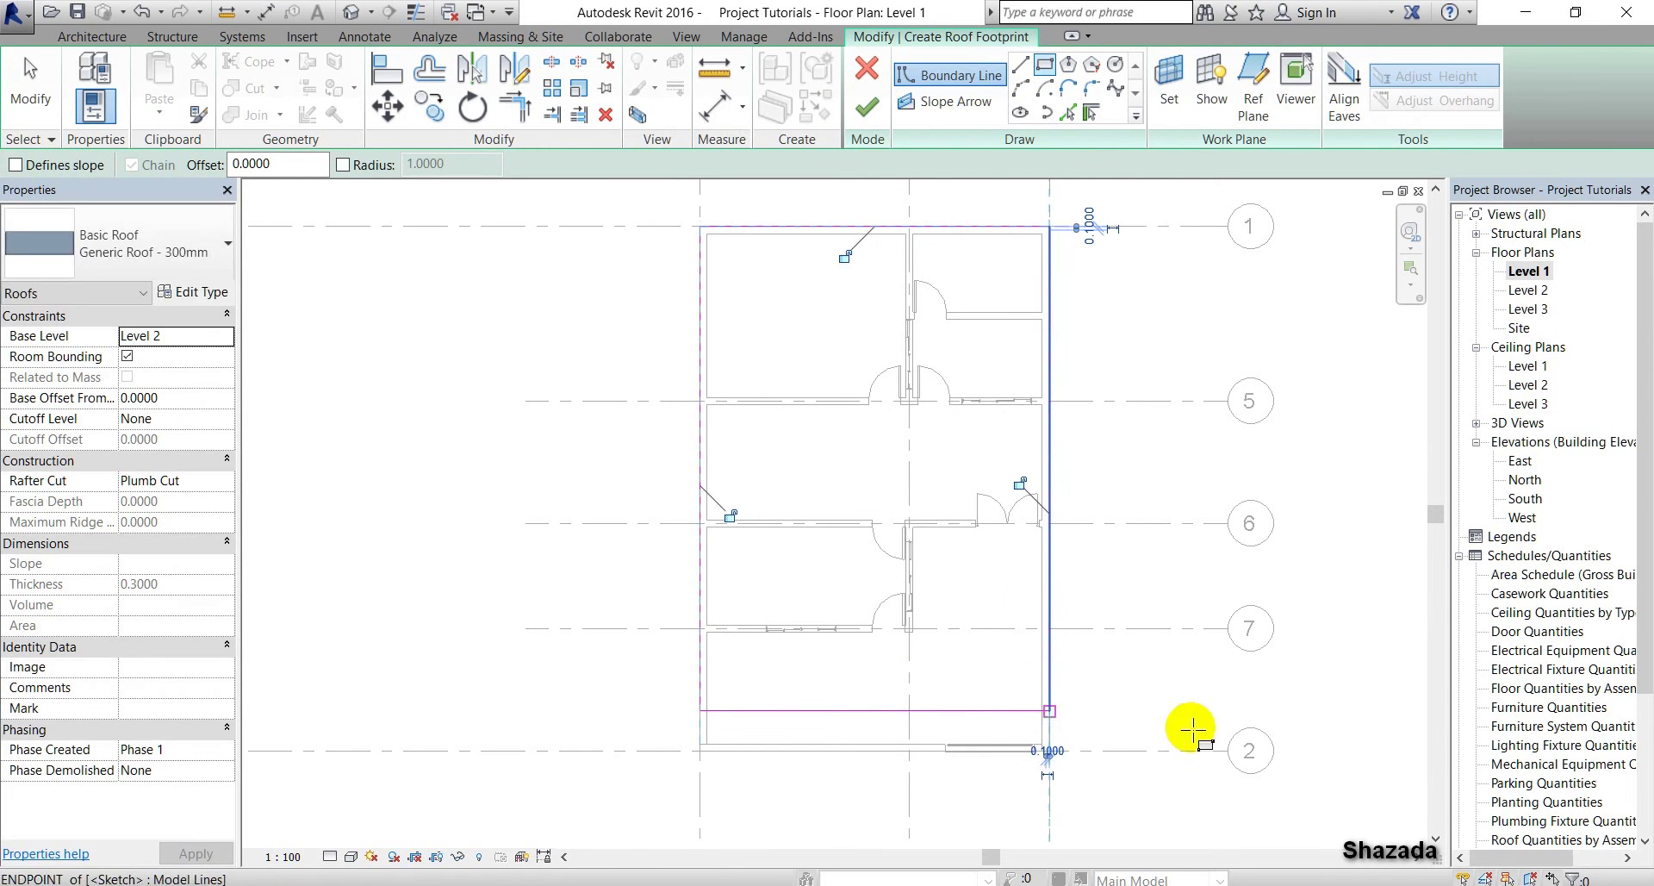
{"action": "left_click", "coordinate": [870, 112]}
{"action": "left_click", "coordinate": [954, 472]}
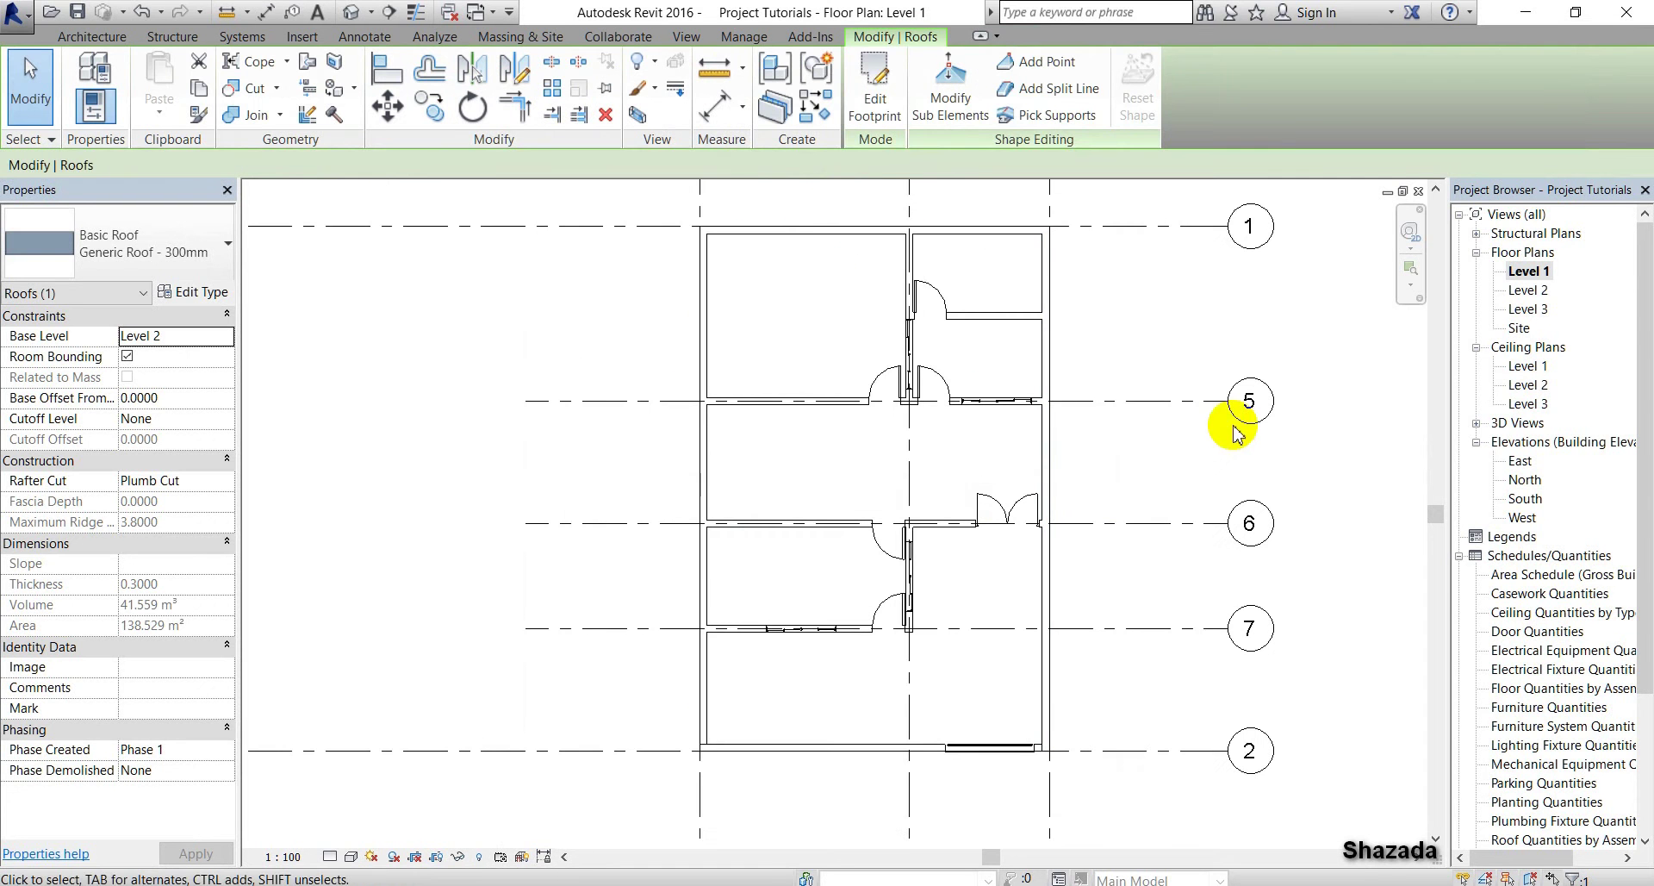
{"action": "left_click", "coordinate": [349, 13]}
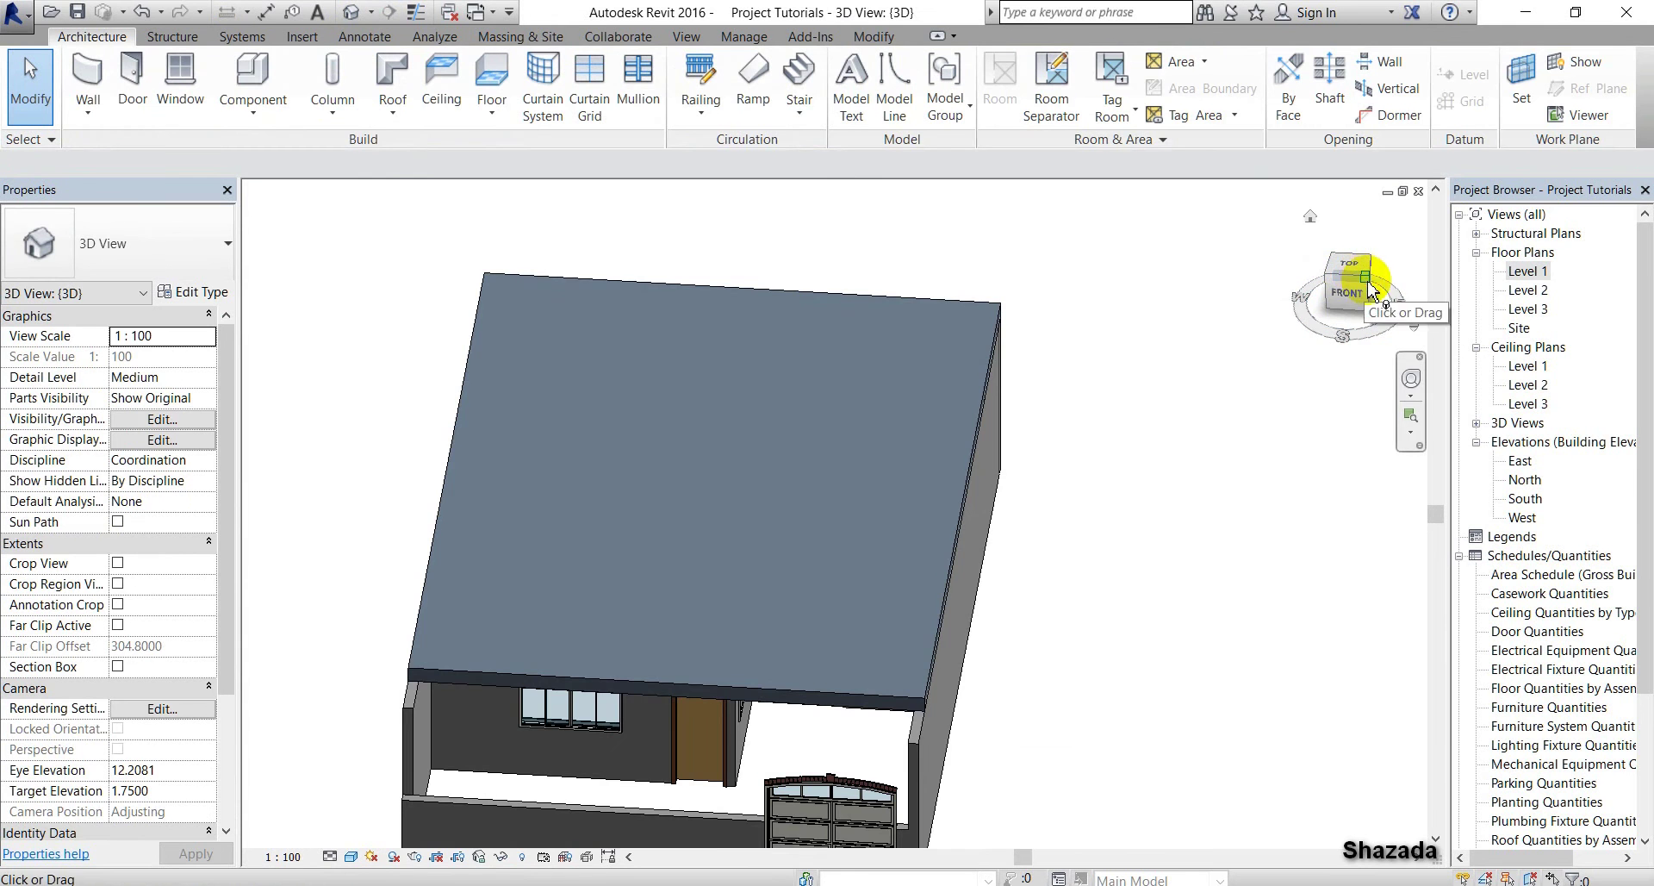
Edit the roof footprint on Level 1 so all four boundary lines define 30° slopes, walls unattached
{"action": "left_click_drag", "start_coordinate": [1367, 288], "coordinate": [1272, 356]}
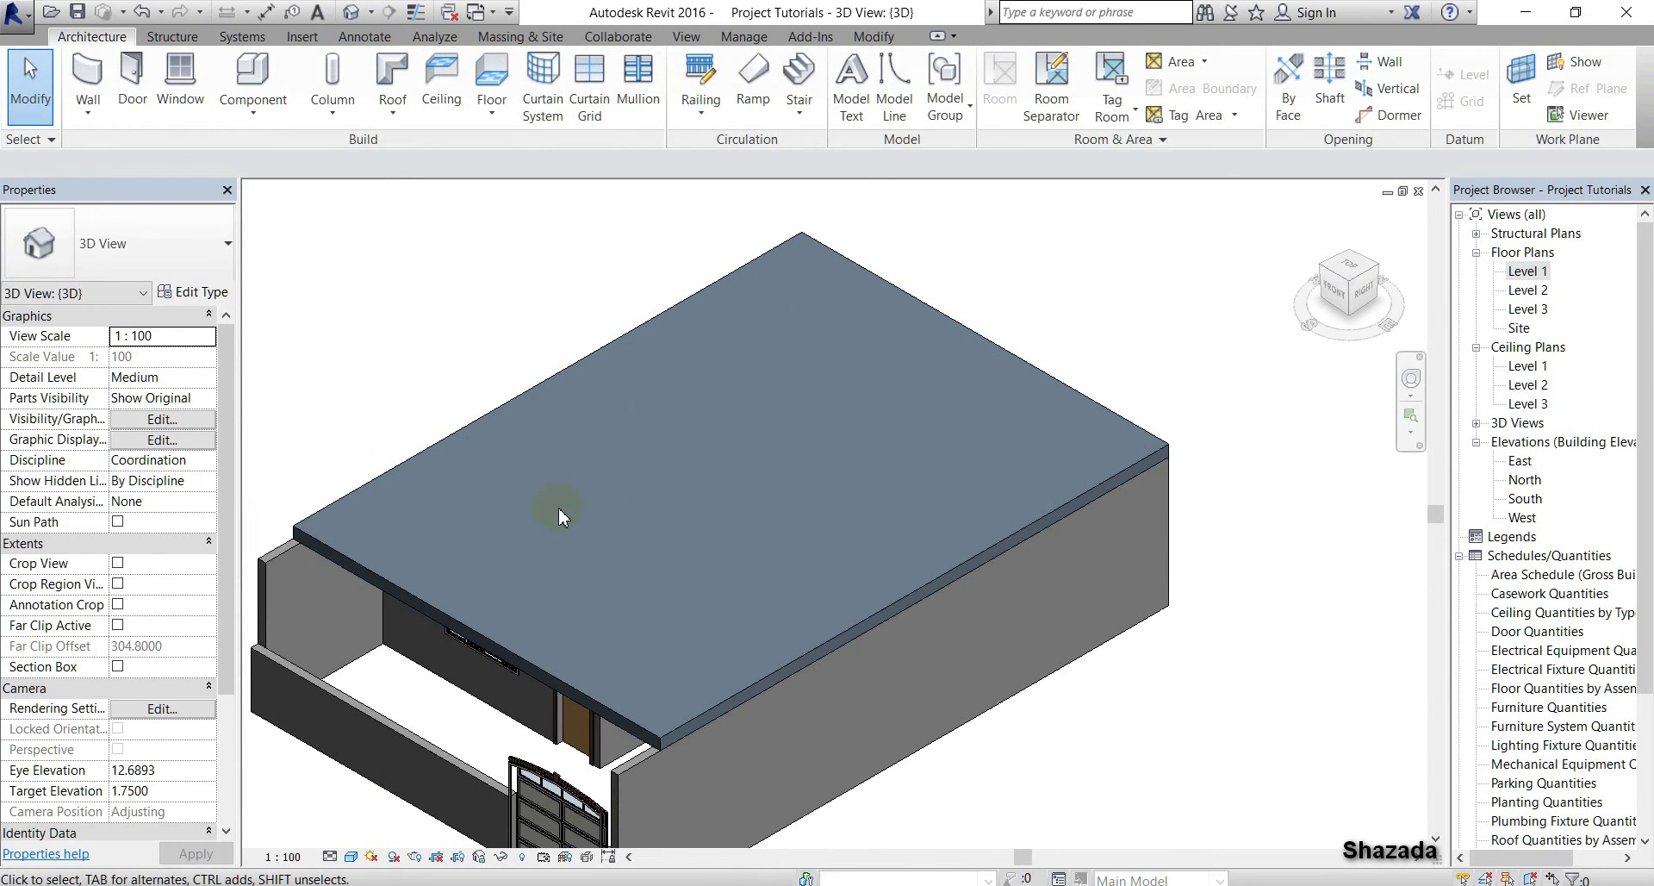
{"action": "double_click", "coordinate": [886, 607]}
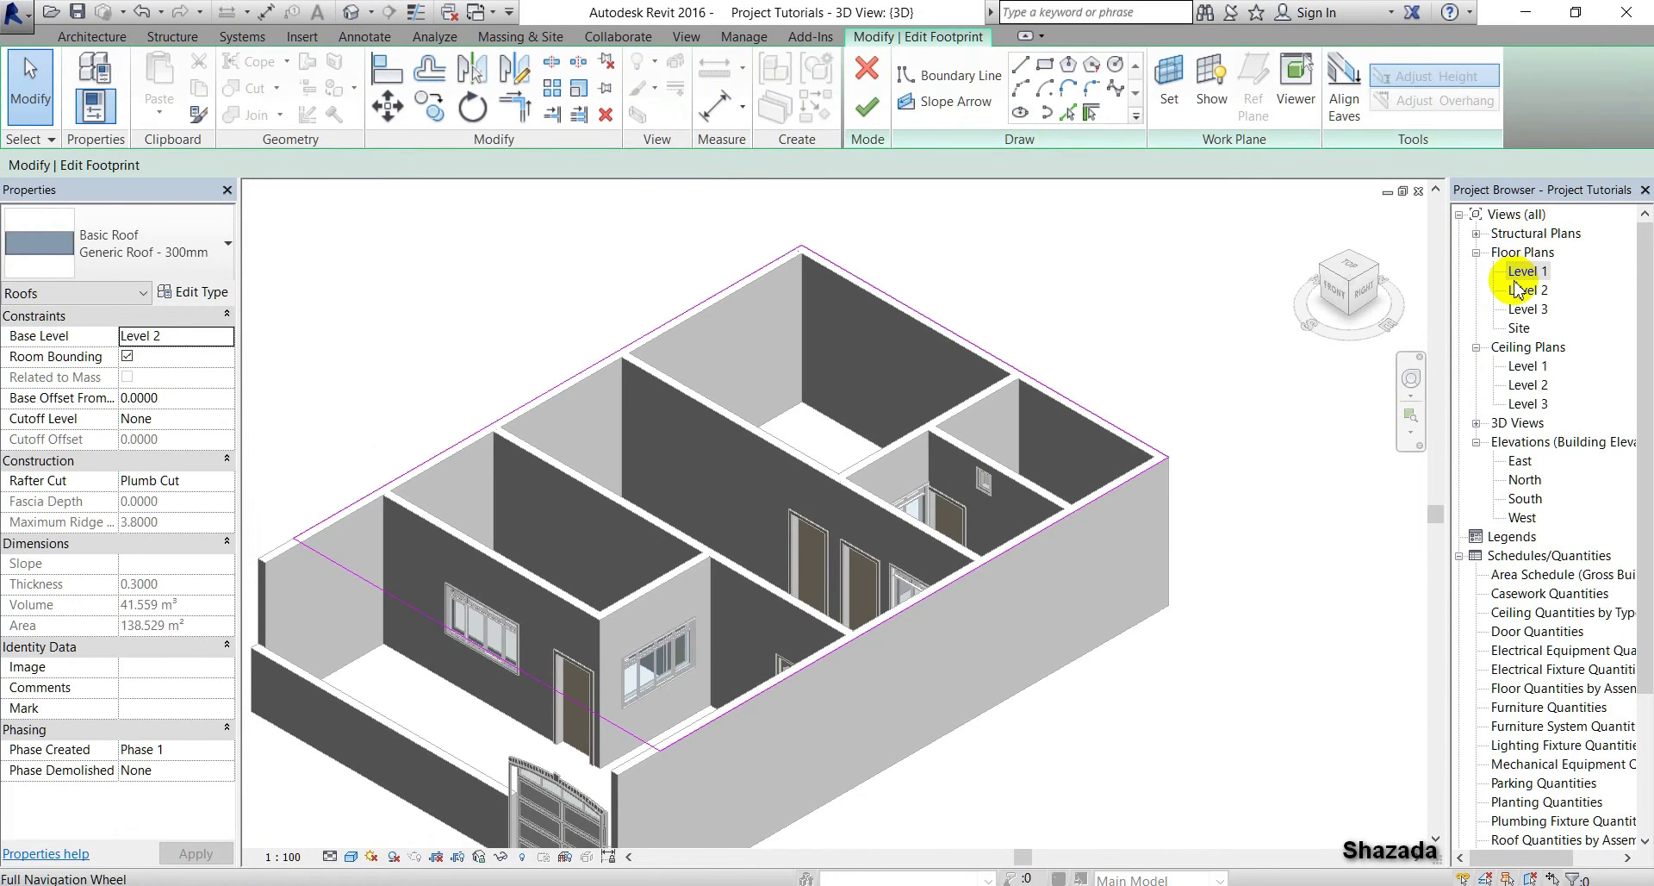
{"action": "double_click", "coordinate": [1518, 274]}
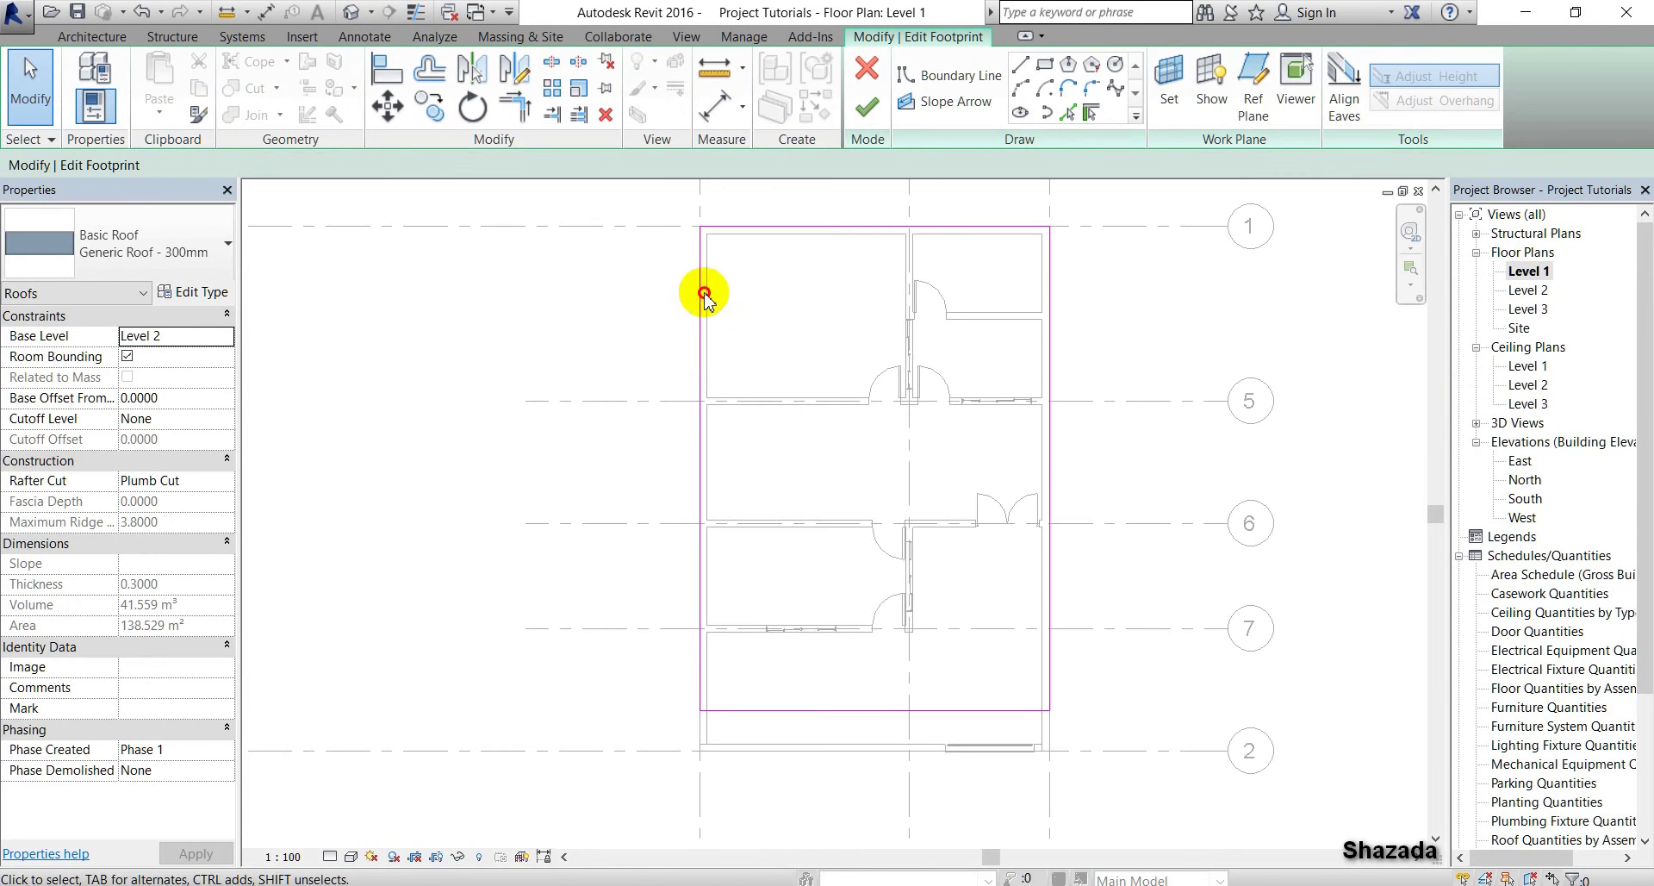
{"action": "mouse_move", "coordinate": [626, 215]}
{"action": "left_mouse_down"}
{"action": "mouse_move", "coordinate": [1148, 718]}
{"action": "mouse_move", "coordinate": [1153, 750]}
{"action": "left_mouse_up"}
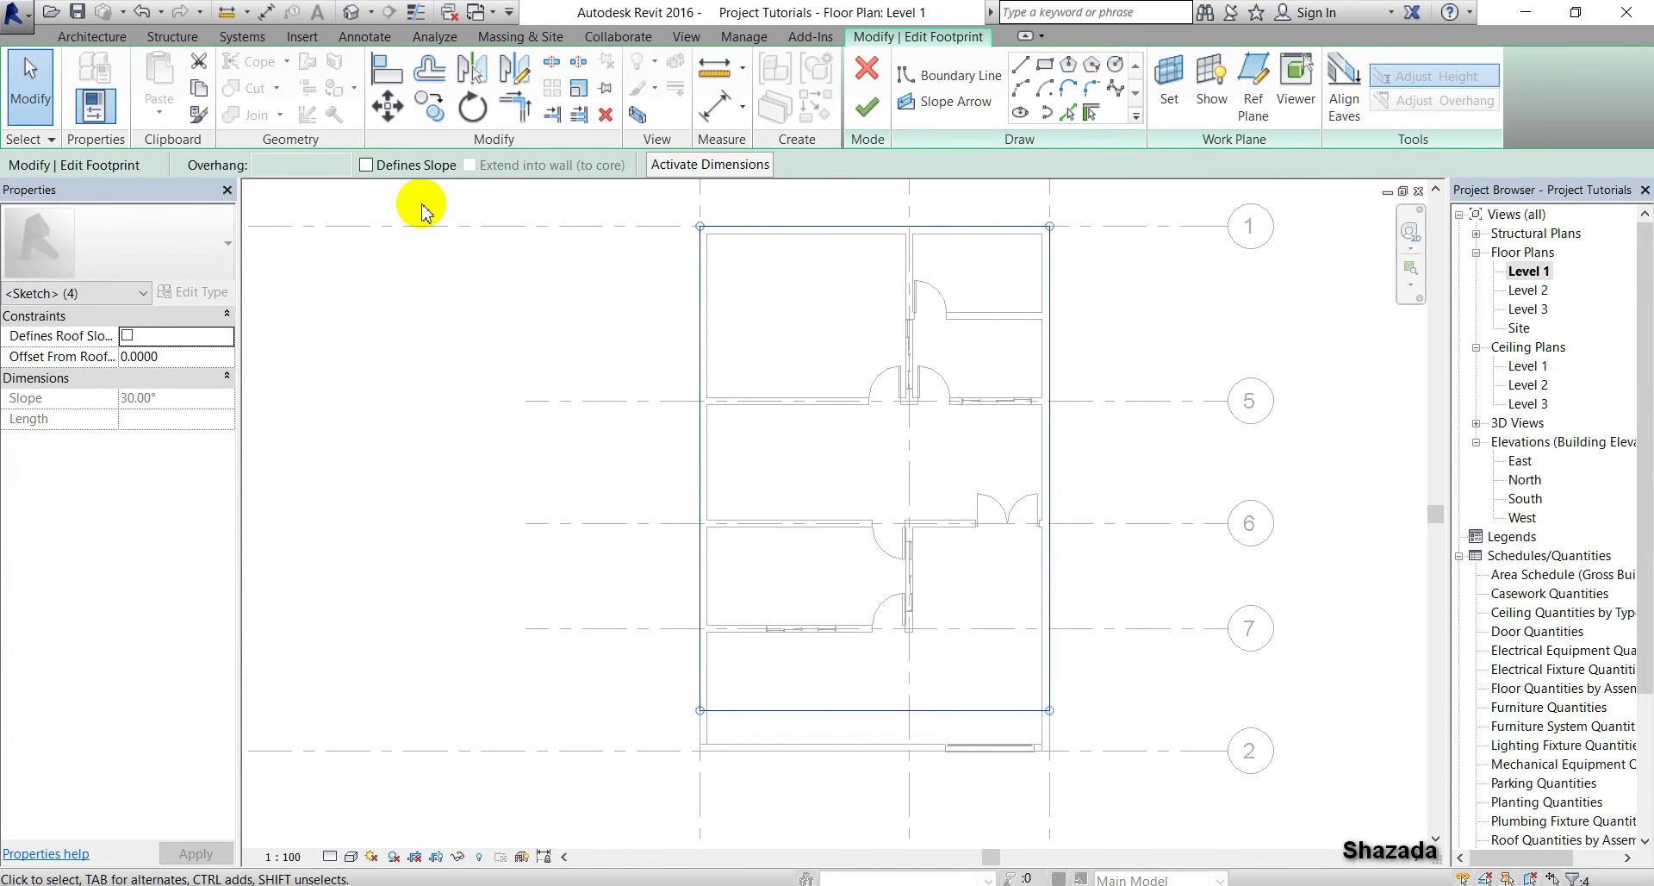
{"action": "left_click", "coordinate": [365, 168]}
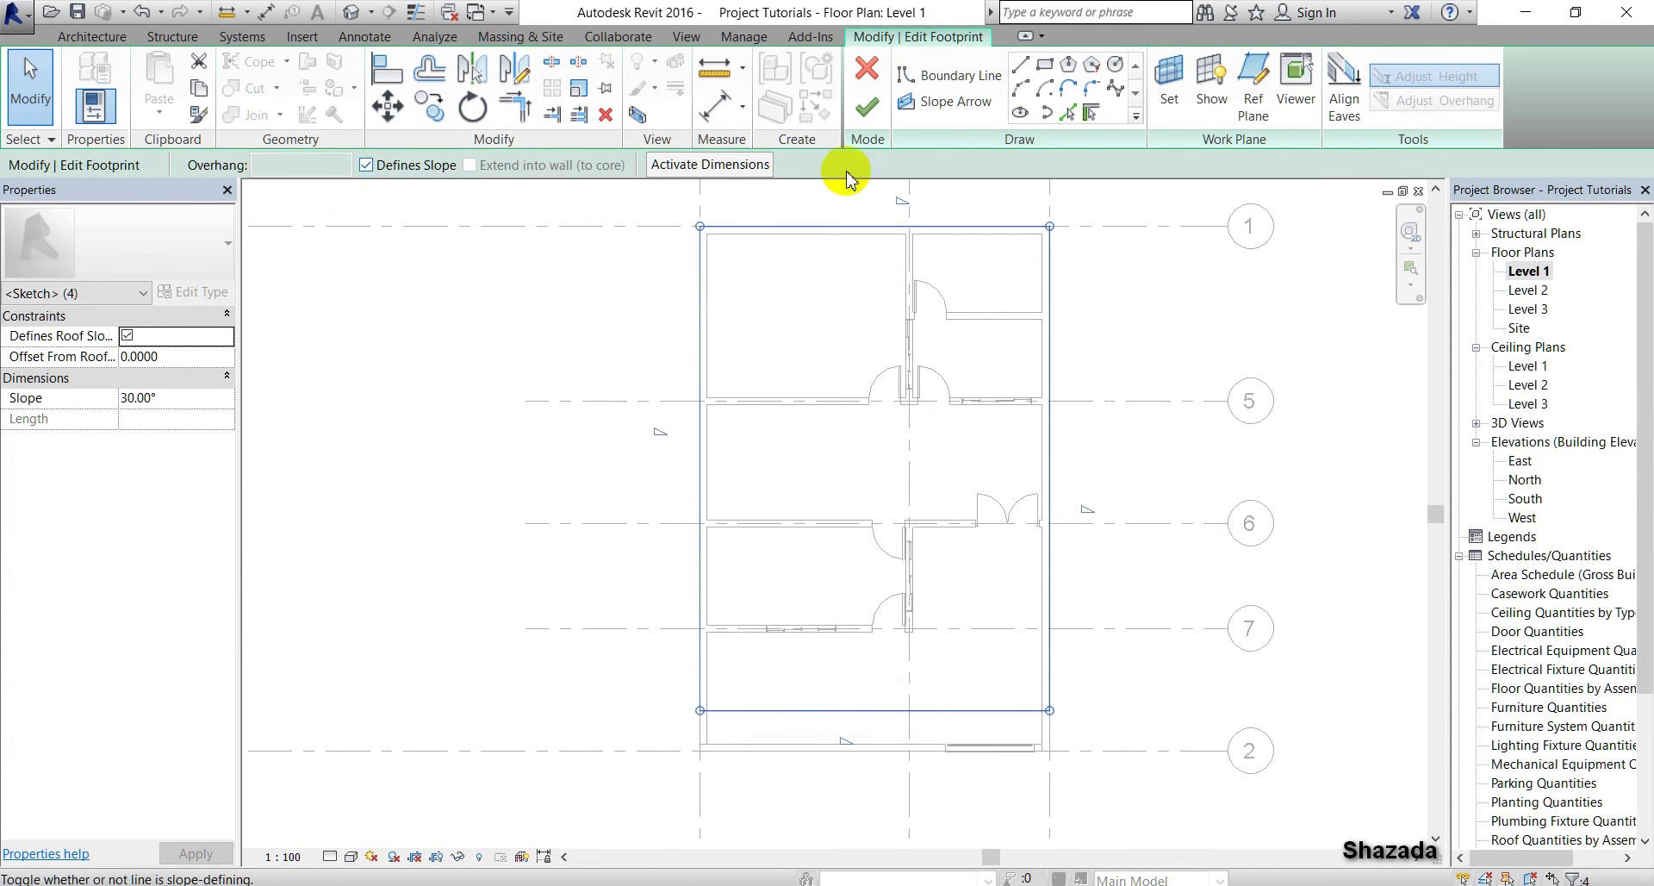
{"action": "left_click", "coordinate": [867, 107]}
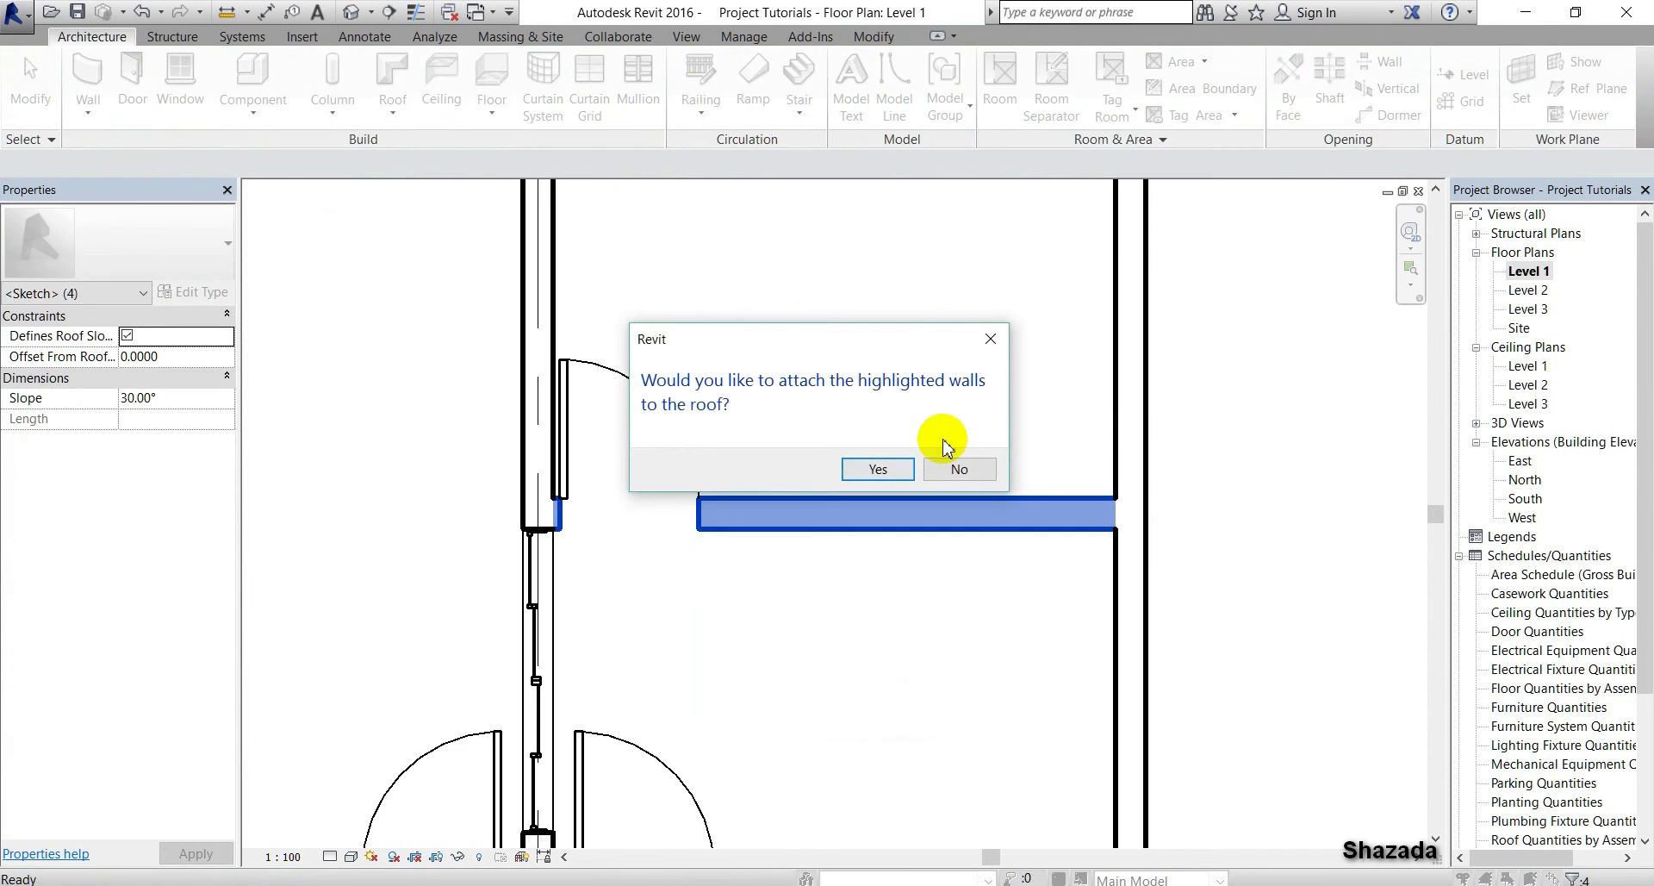
{"action": "left_click", "coordinate": [953, 469]}
{"action": "left_click", "coordinate": [1119, 457]}
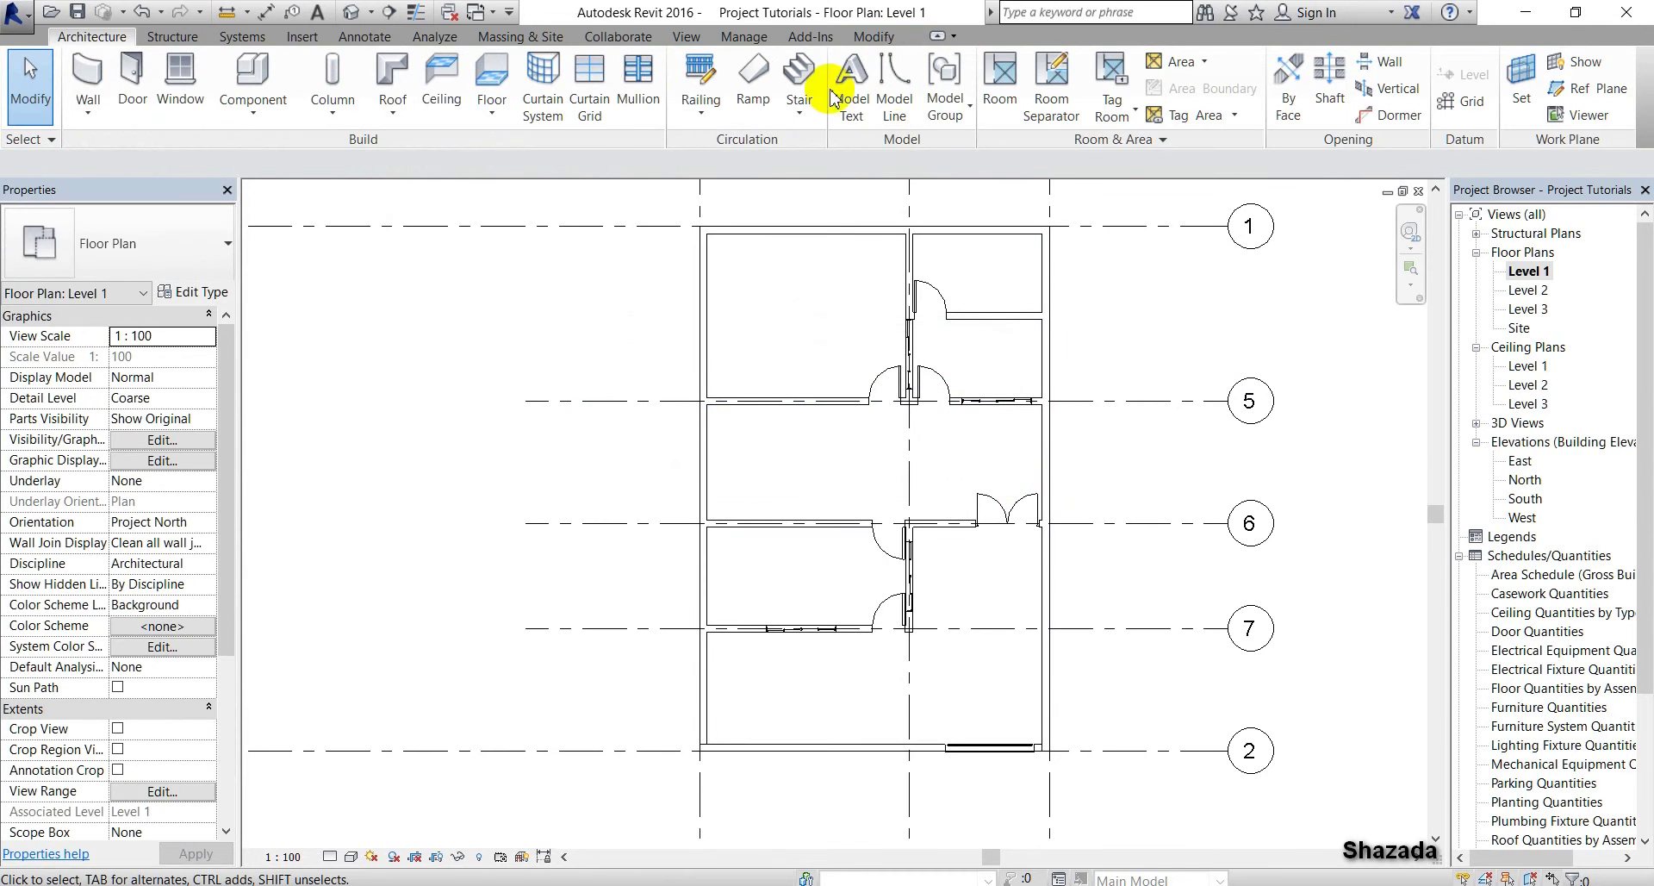
{"action": "left_click", "coordinate": [349, 14]}
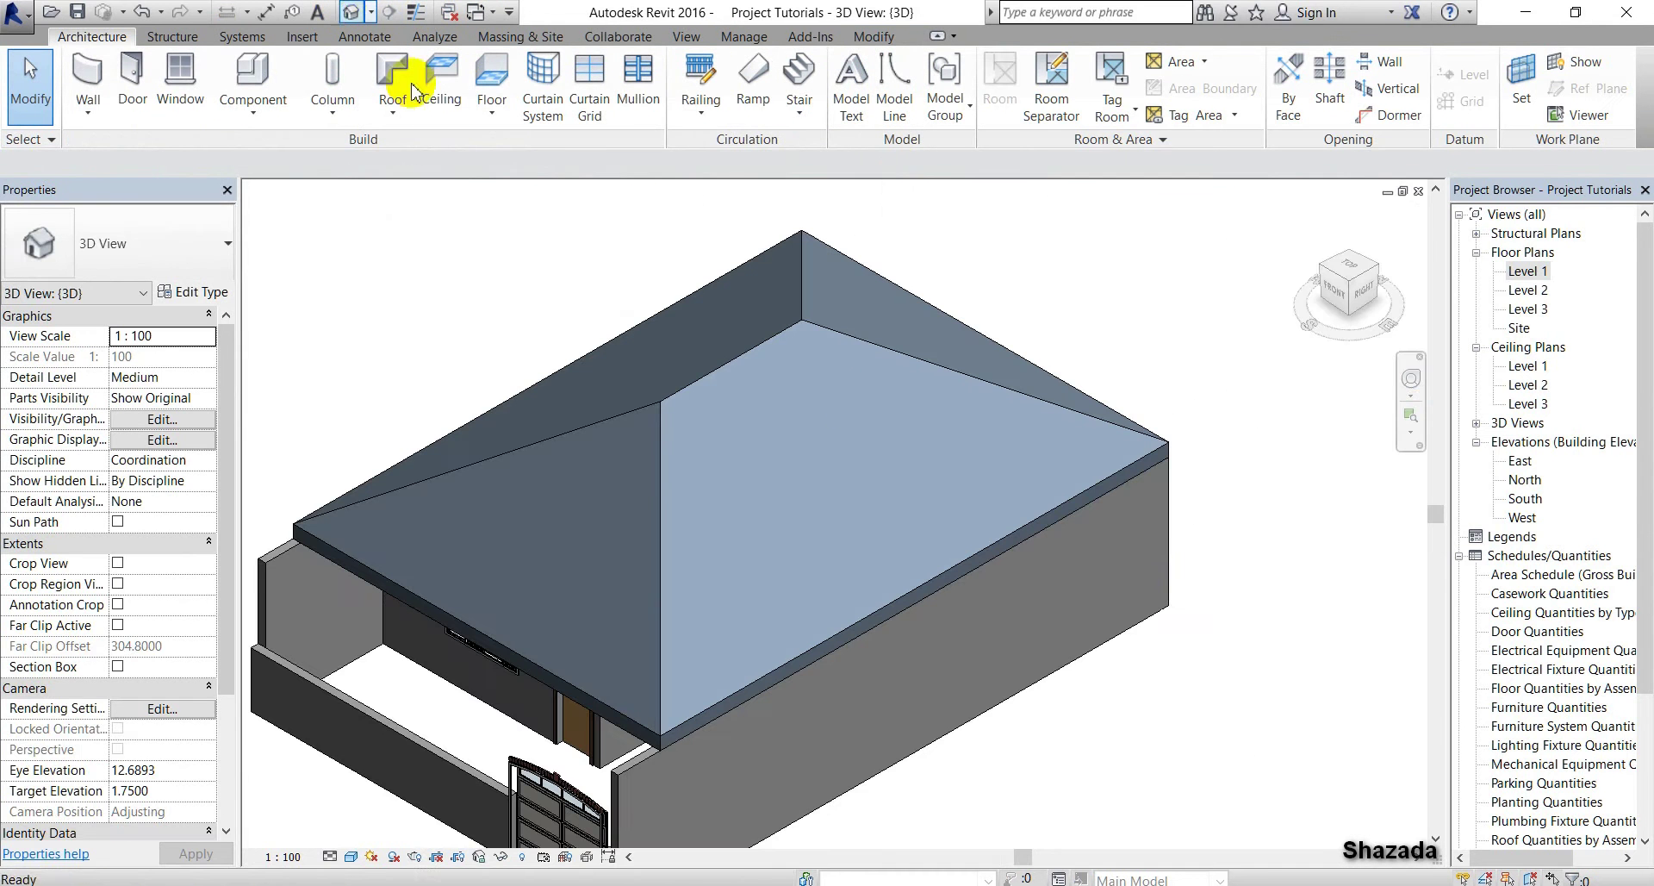
Delete the hipped roof from the front 3D view, then open the Level 2 floor plan
{"action": "mouse_move", "coordinate": [1356, 275]}
{"action": "left_mouse_down"}
{"action": "mouse_move", "coordinate": [1425, 230]}
{"action": "mouse_move", "coordinate": [307, 276]}
{"action": "mouse_move", "coordinate": [1359, 314]}
{"action": "mouse_move", "coordinate": [1009, 262]}
{"action": "mouse_move", "coordinate": [1328, 278]}
{"action": "left_mouse_up"}
{"action": "left_click", "coordinate": [1327, 278]}
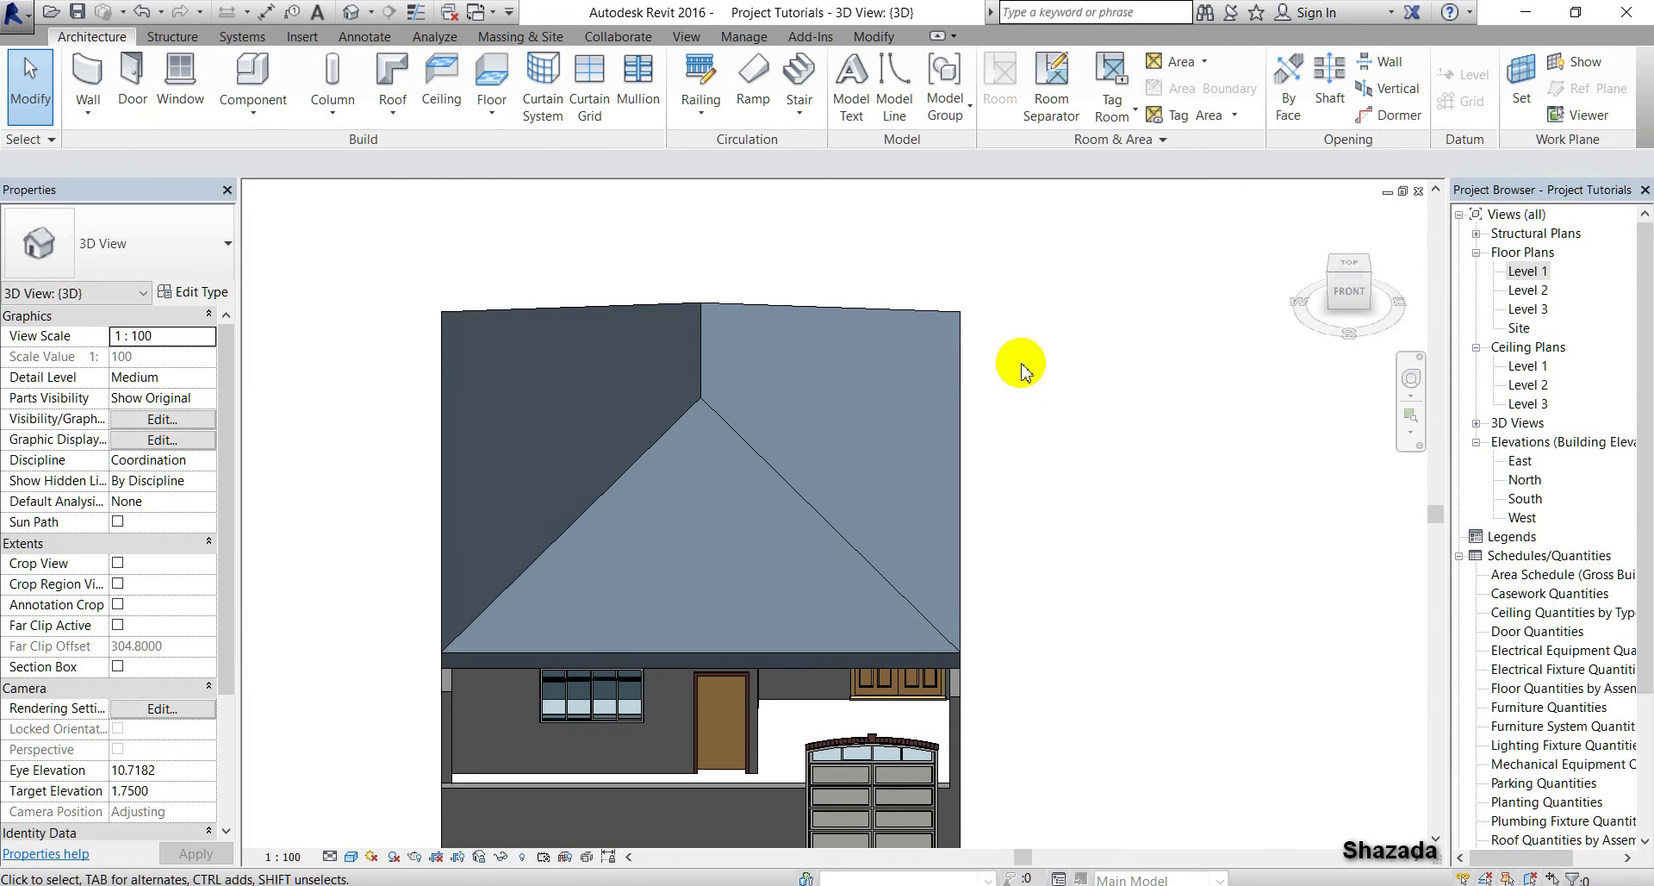
{"action": "left_click", "coordinate": [913, 640]}
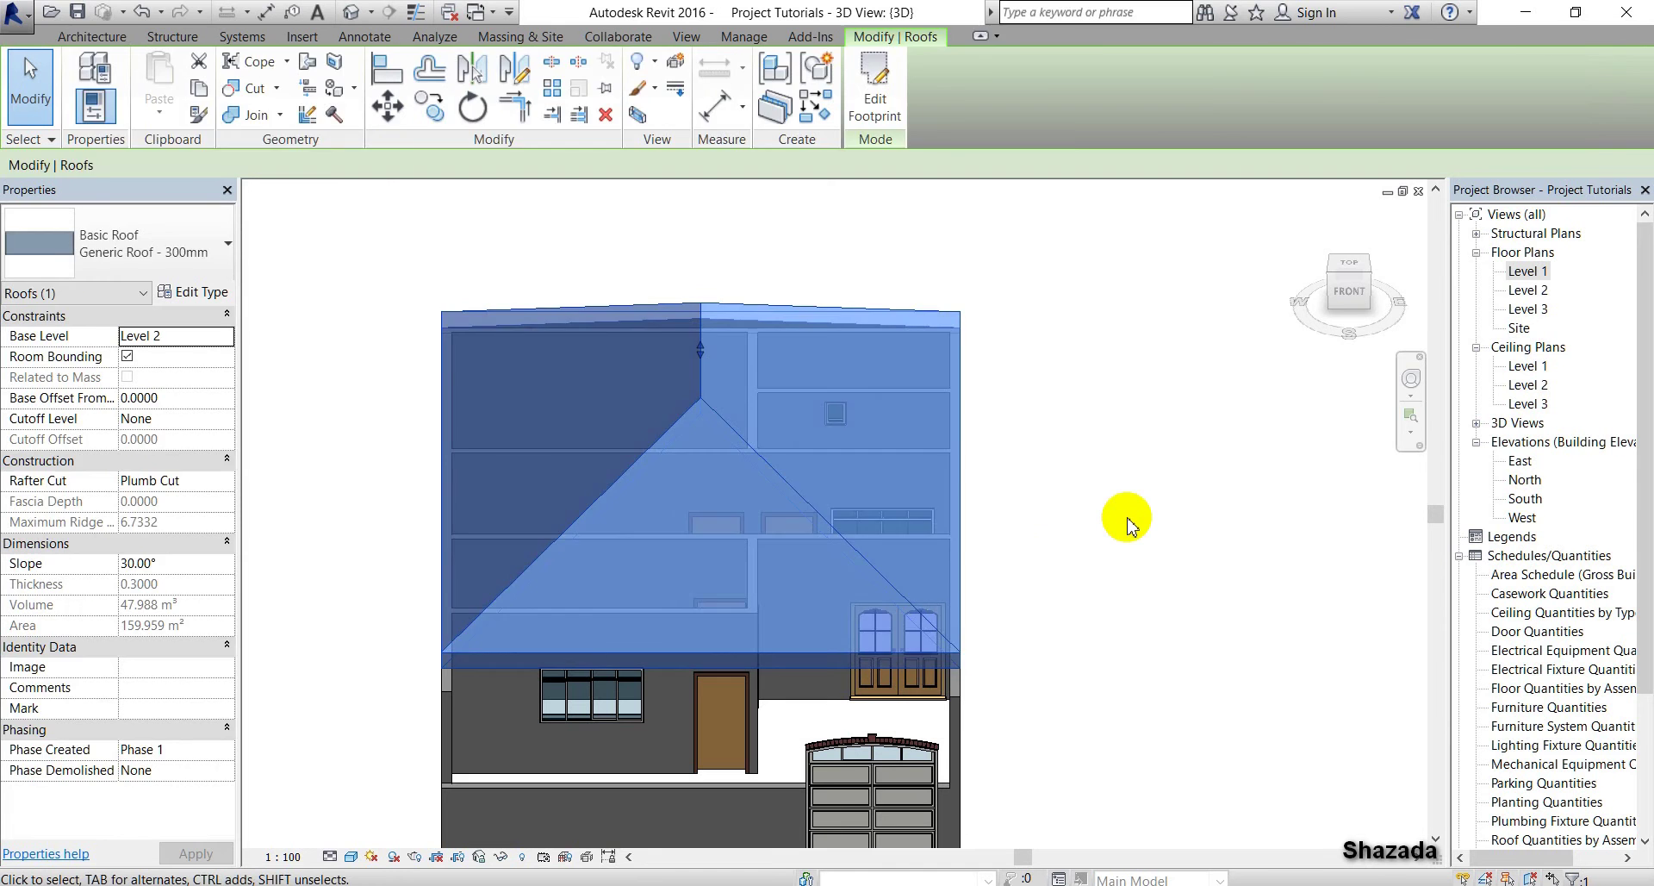
{"action": "key", "text": "Delete"}
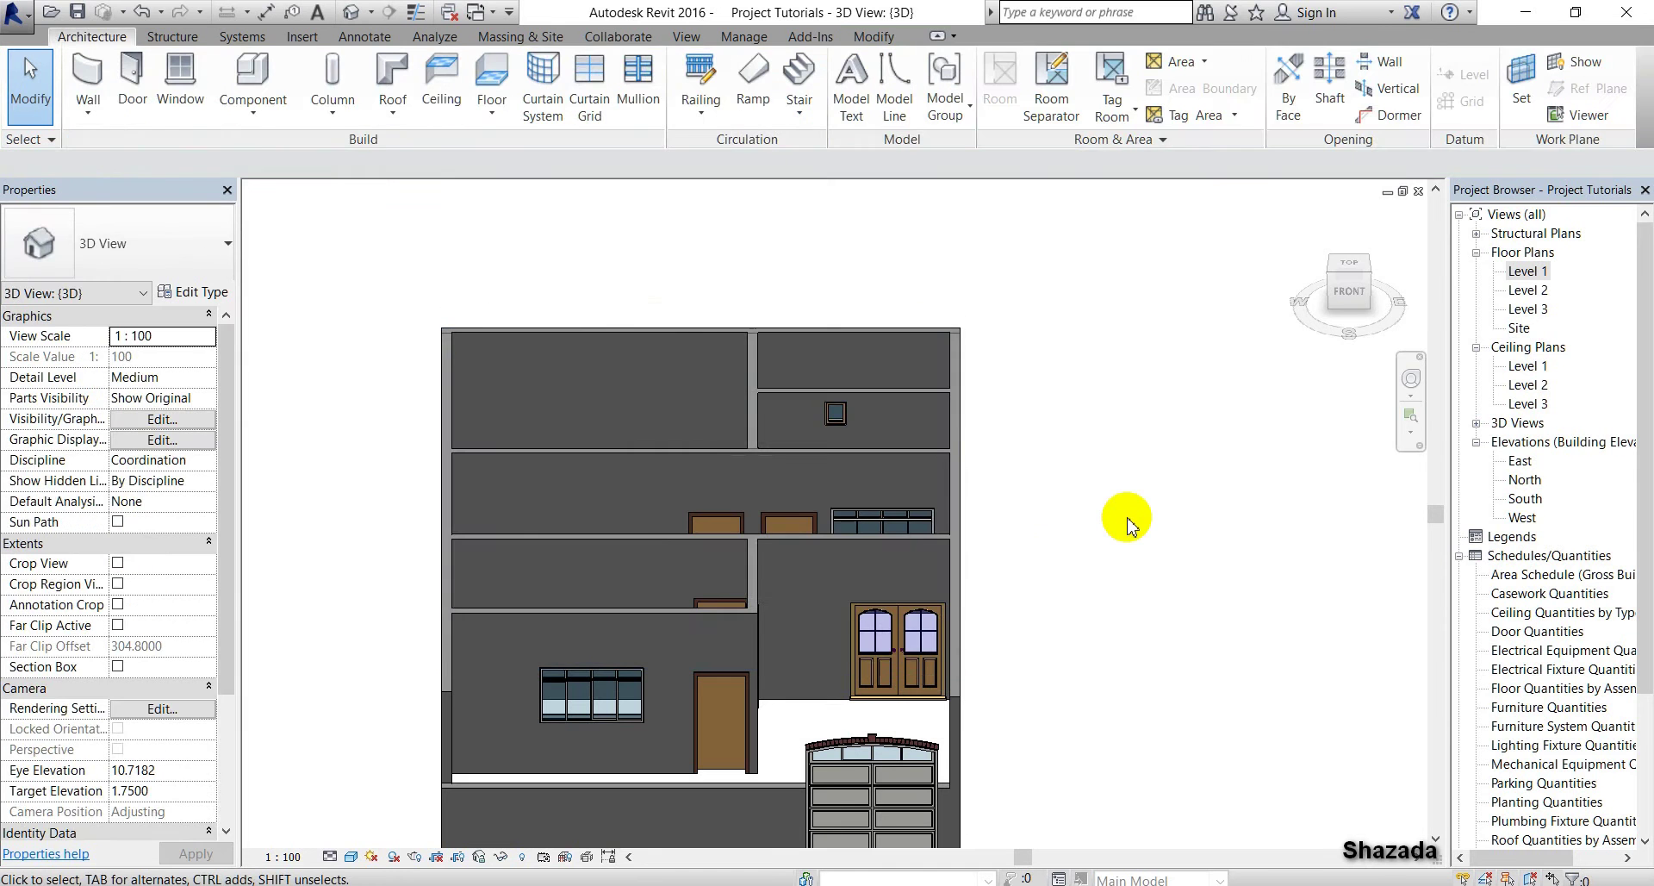
{"action": "left_click", "coordinate": [1339, 254]}
{"action": "double_click", "coordinate": [1538, 291]}
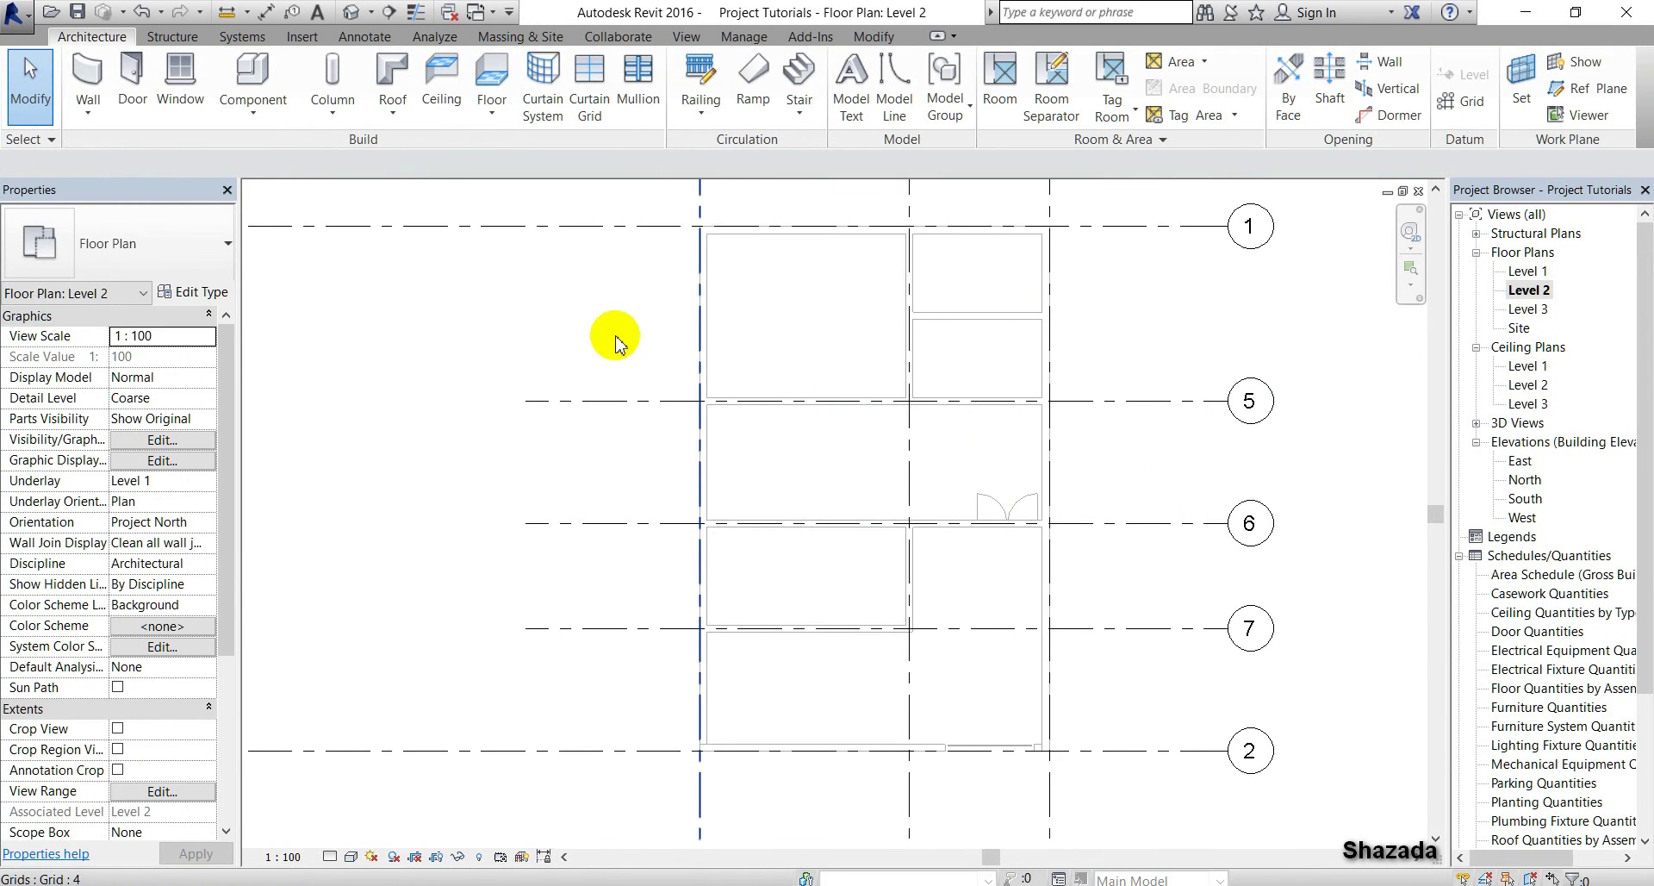
Start an architectural floor on Level 2 and duplicate its type as Generic Floor - 150mm
{"action": "left_click", "coordinate": [493, 120]}
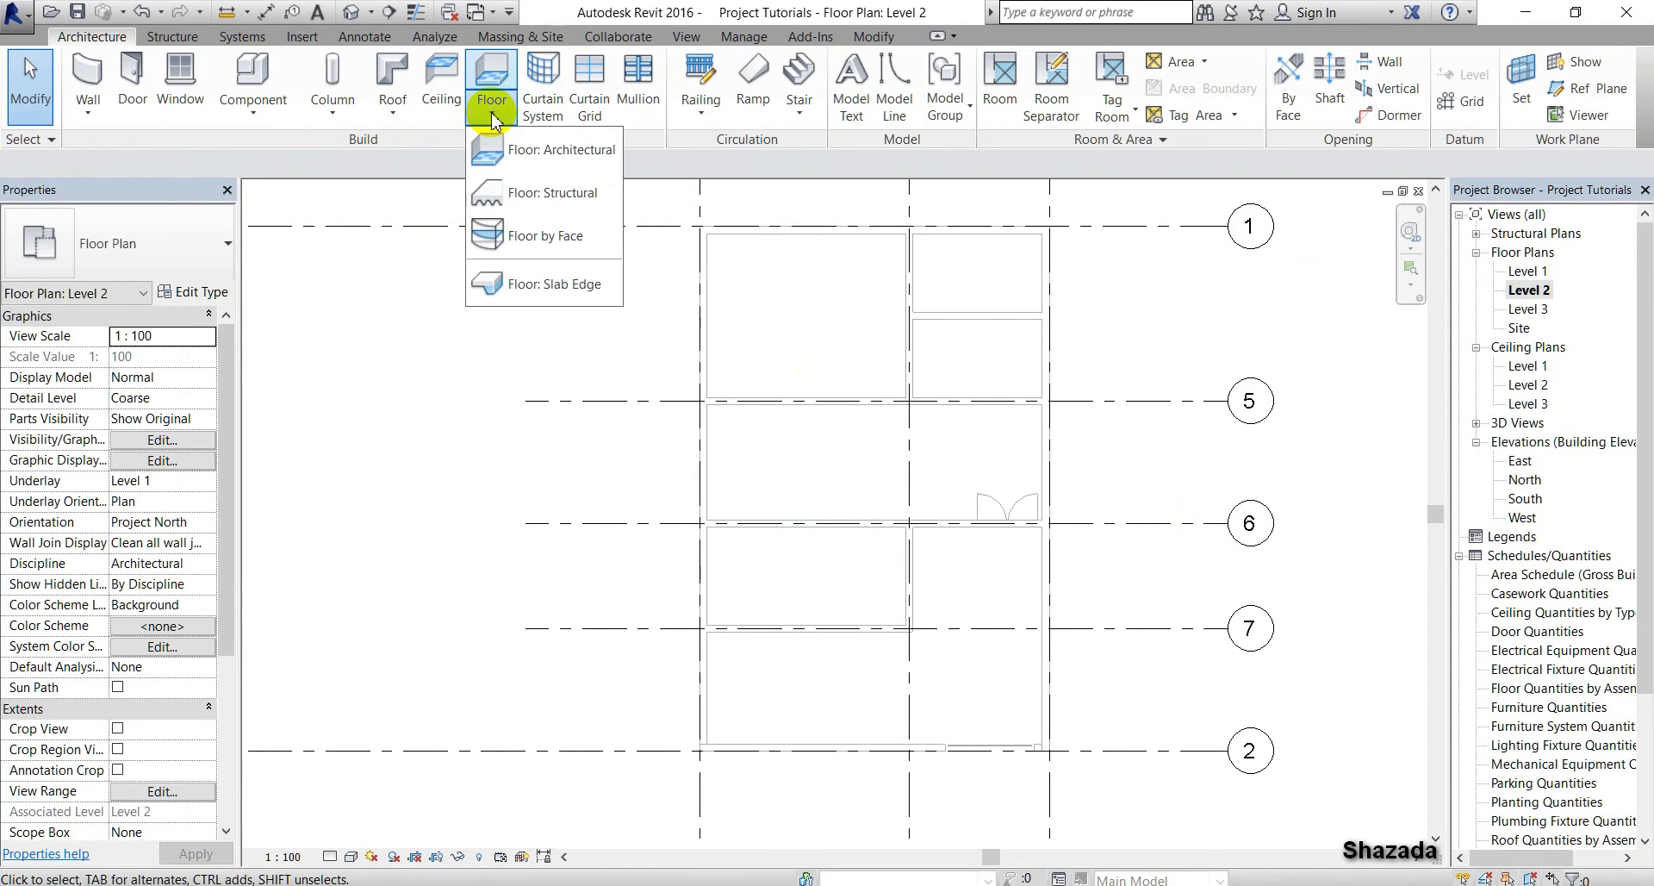
{"action": "left_click", "coordinate": [548, 149]}
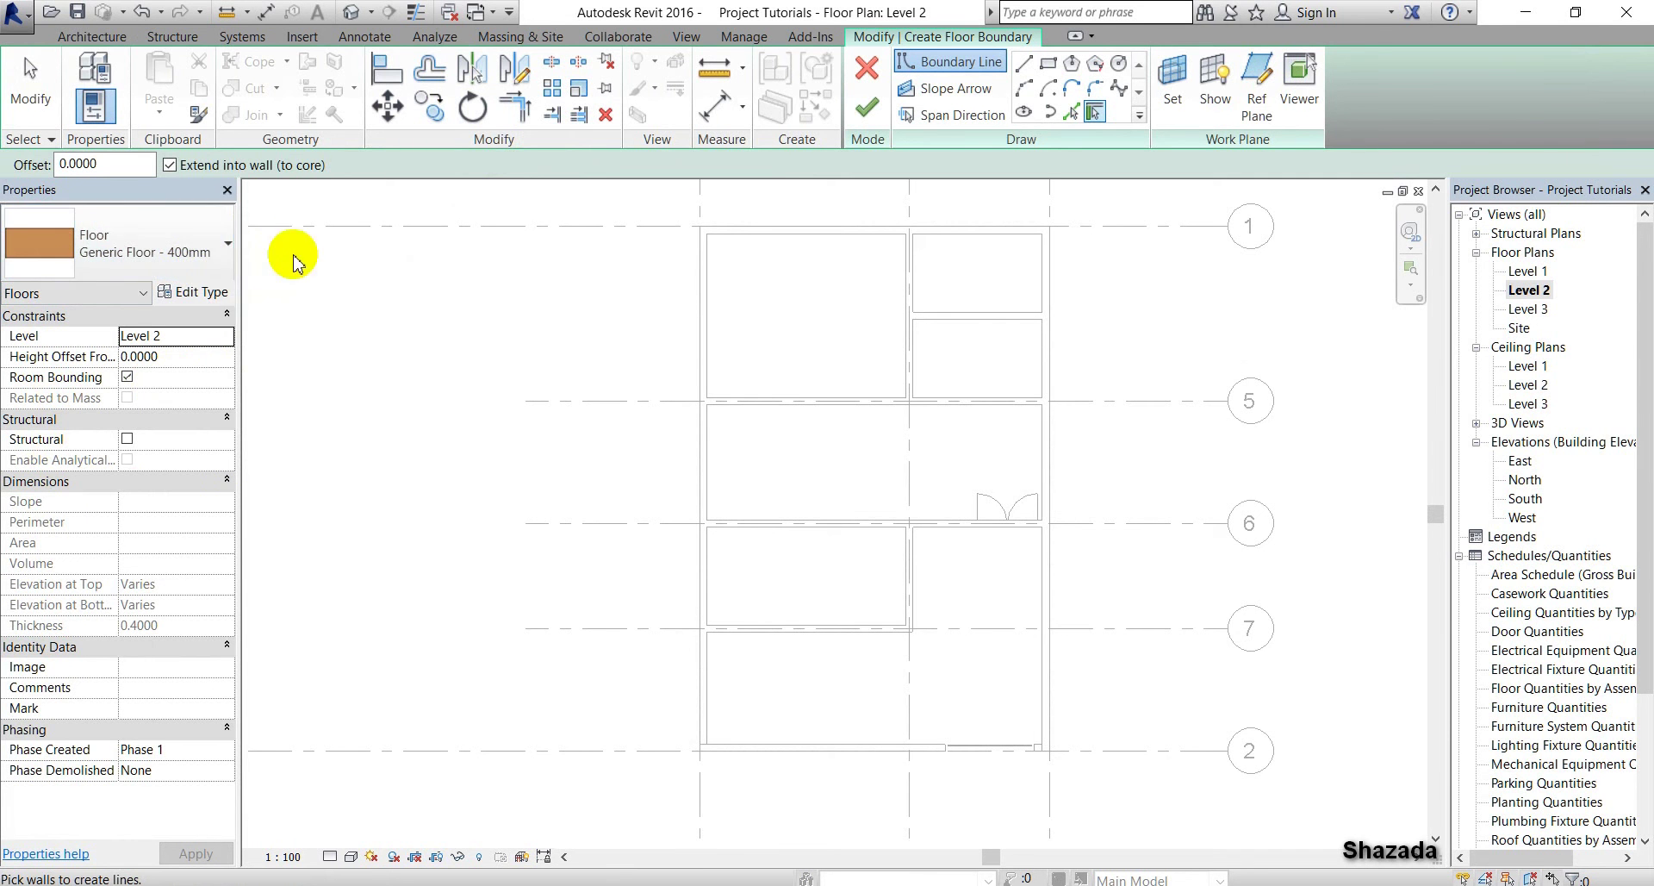
{"action": "left_click", "coordinate": [205, 292]}
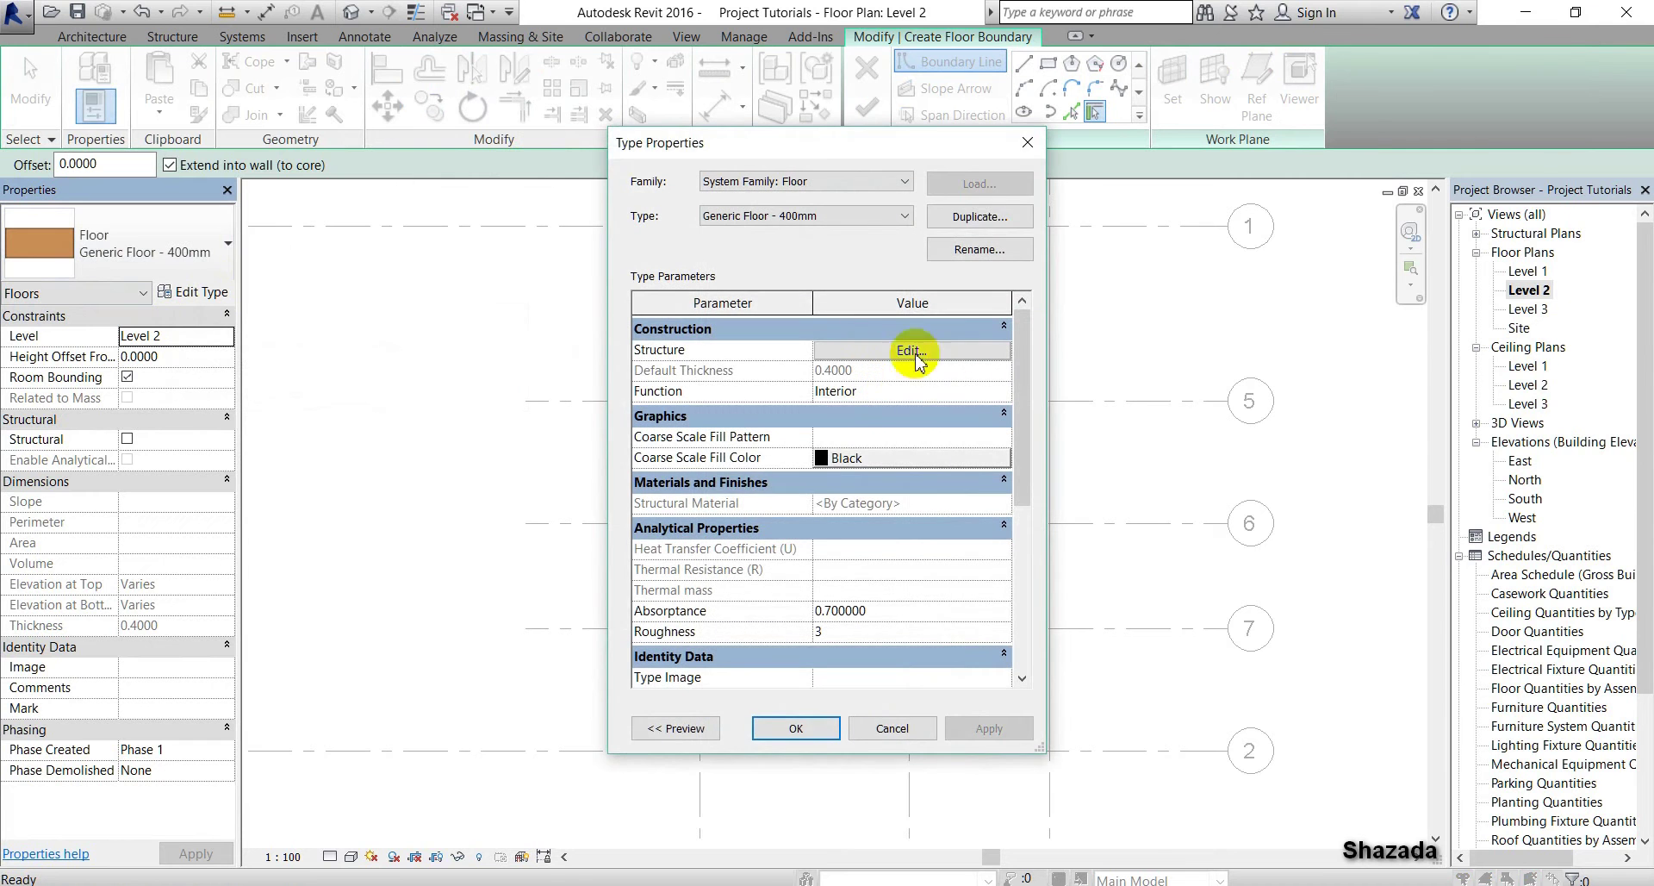
{"action": "left_click", "coordinate": [983, 219]}
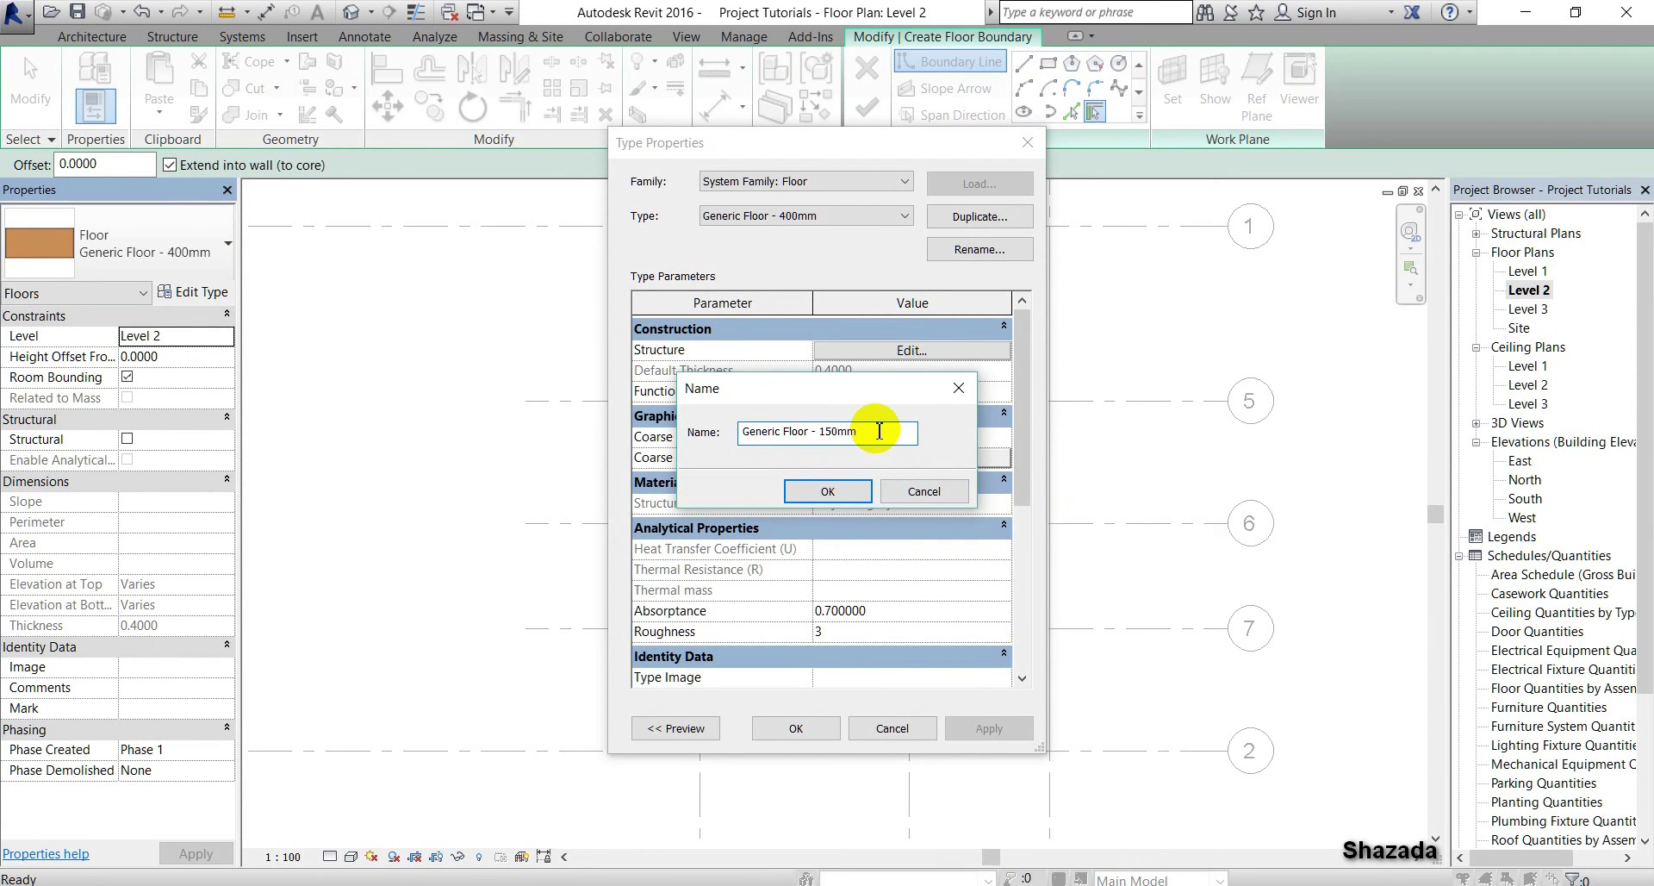
{"action": "left_click", "coordinate": [825, 491]}
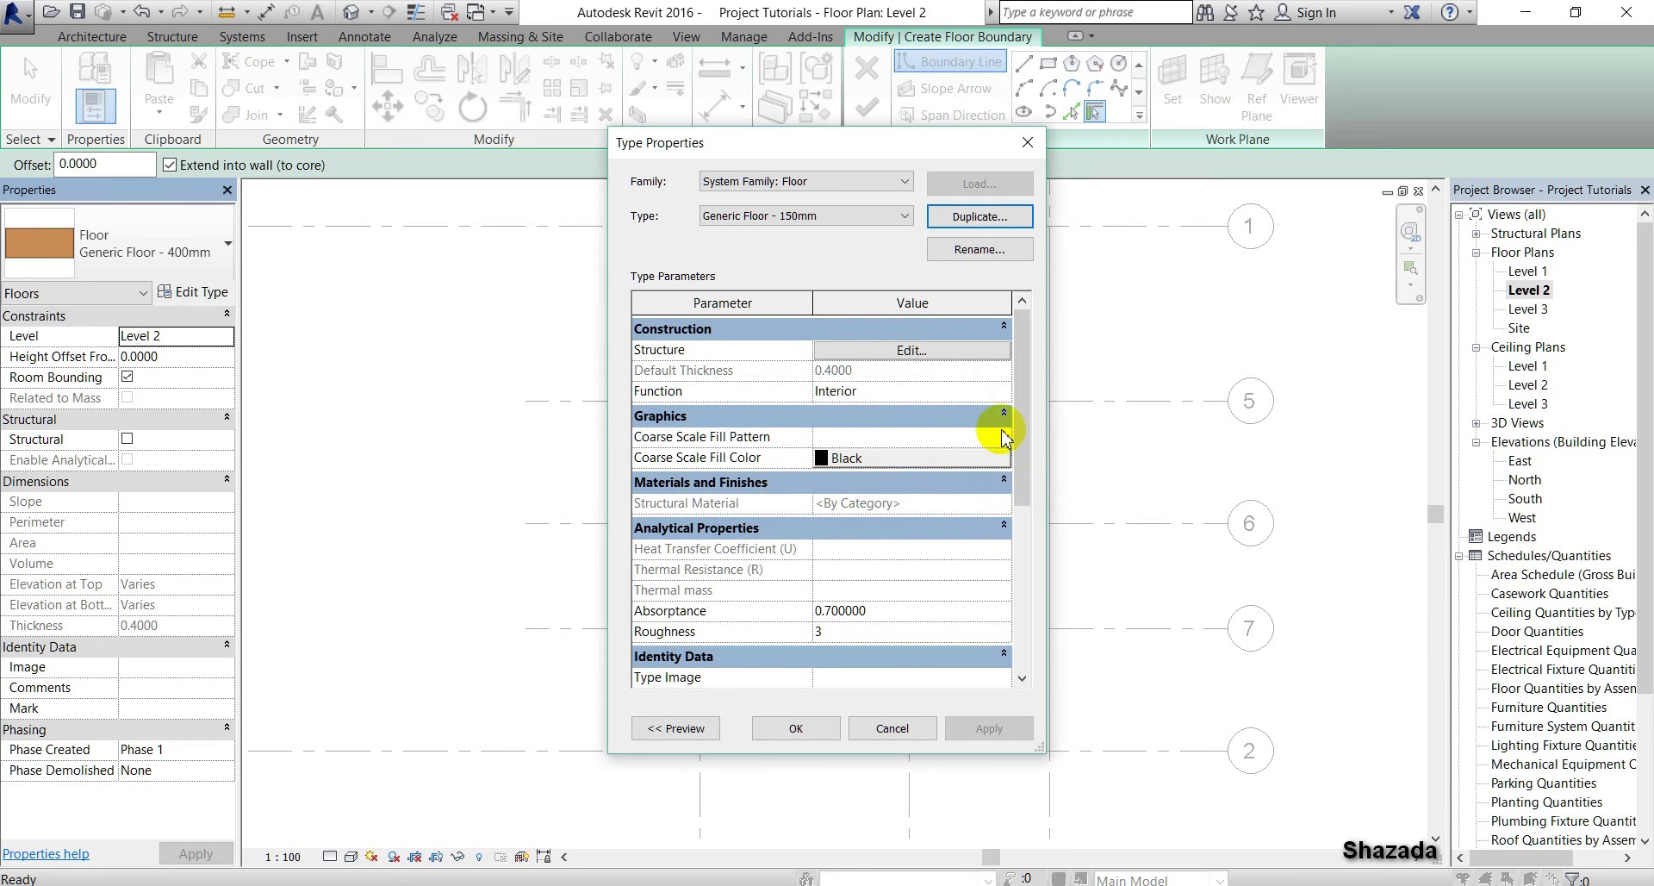
Set the Generic Floor - 150mm structure layer thickness to 0.15
{"action": "left_click", "coordinate": [874, 355]}
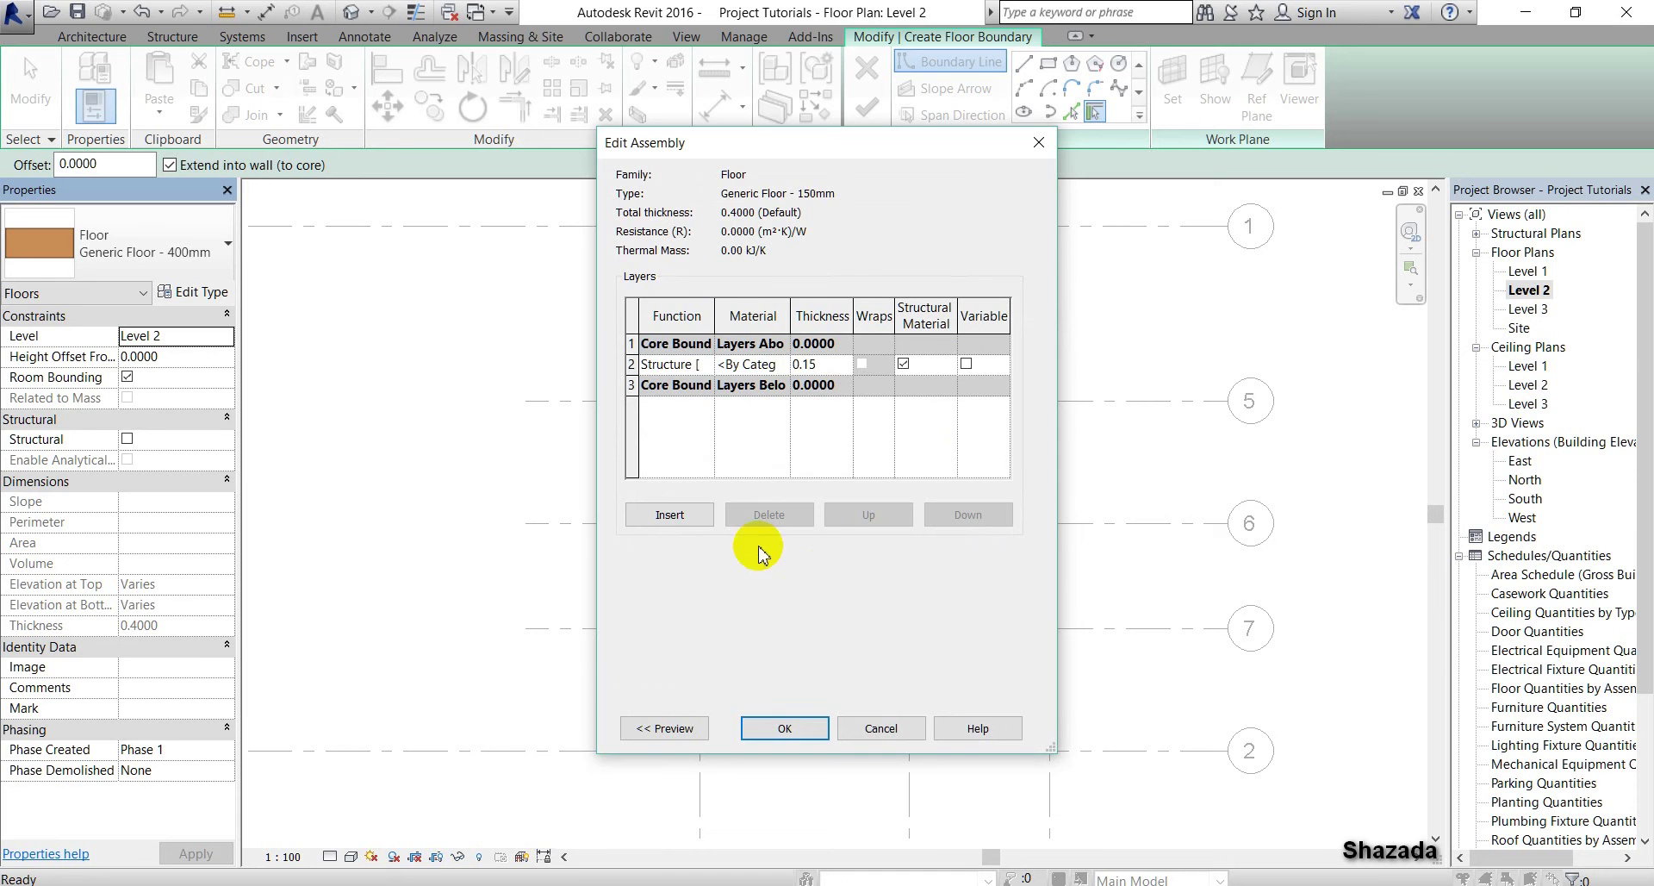
{"action": "left_click", "coordinate": [716, 436]}
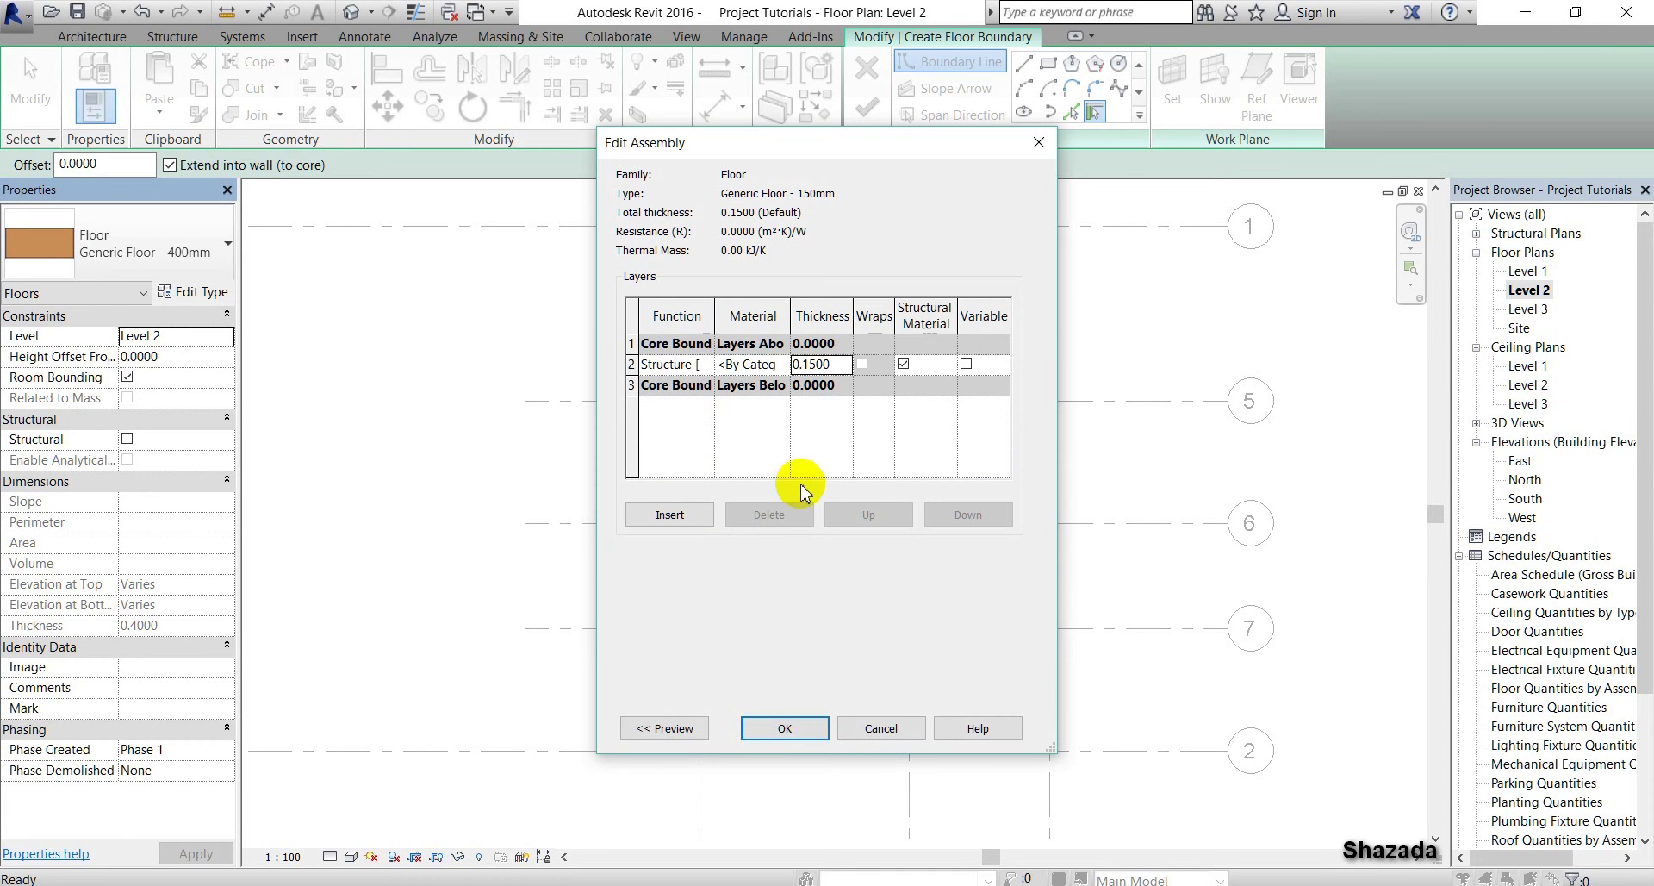
{"action": "left_click", "coordinate": [778, 729]}
{"action": "left_click", "coordinate": [796, 726]}
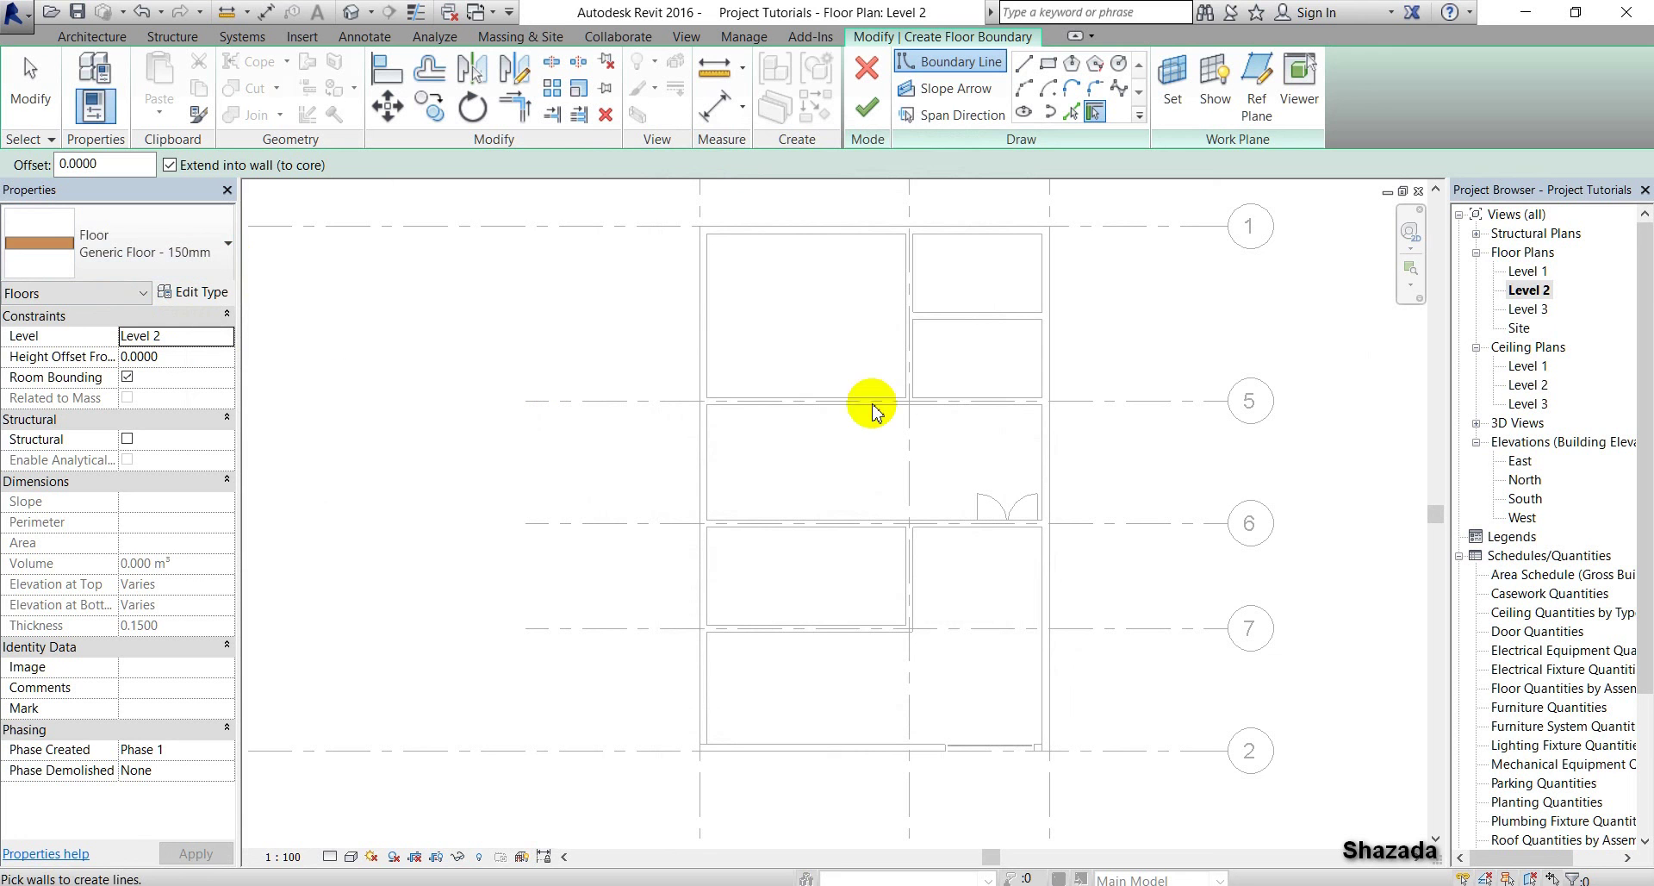
Draw floor boundary lines down the west wall and along grid 7
{"action": "left_click", "coordinate": [1024, 65]}
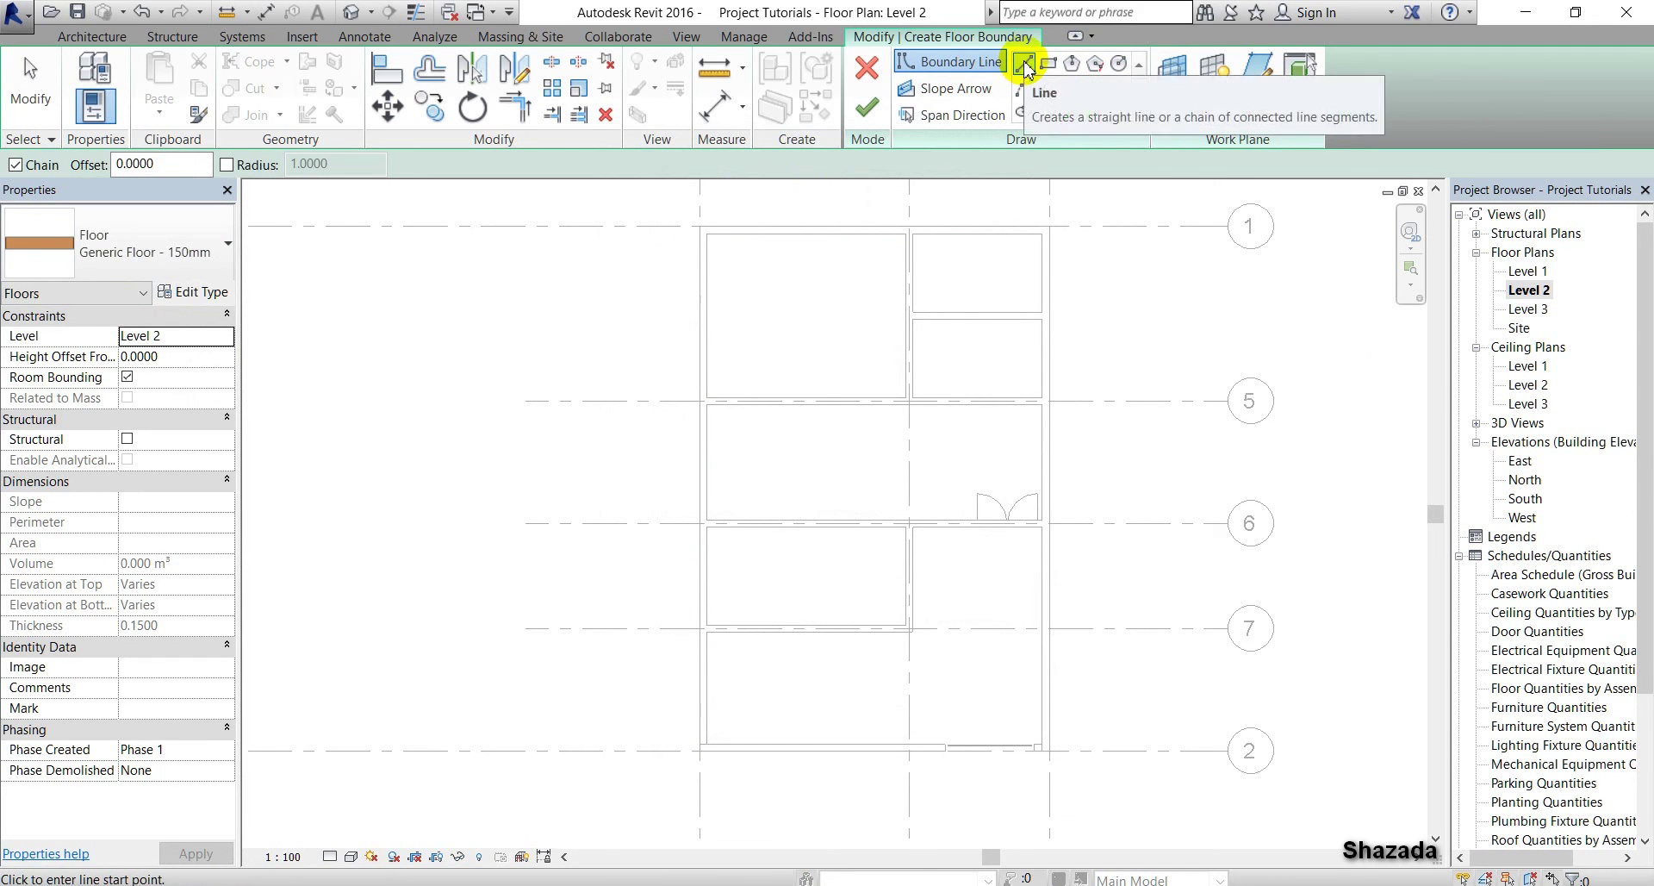
{"action": "left_click", "coordinate": [699, 226]}
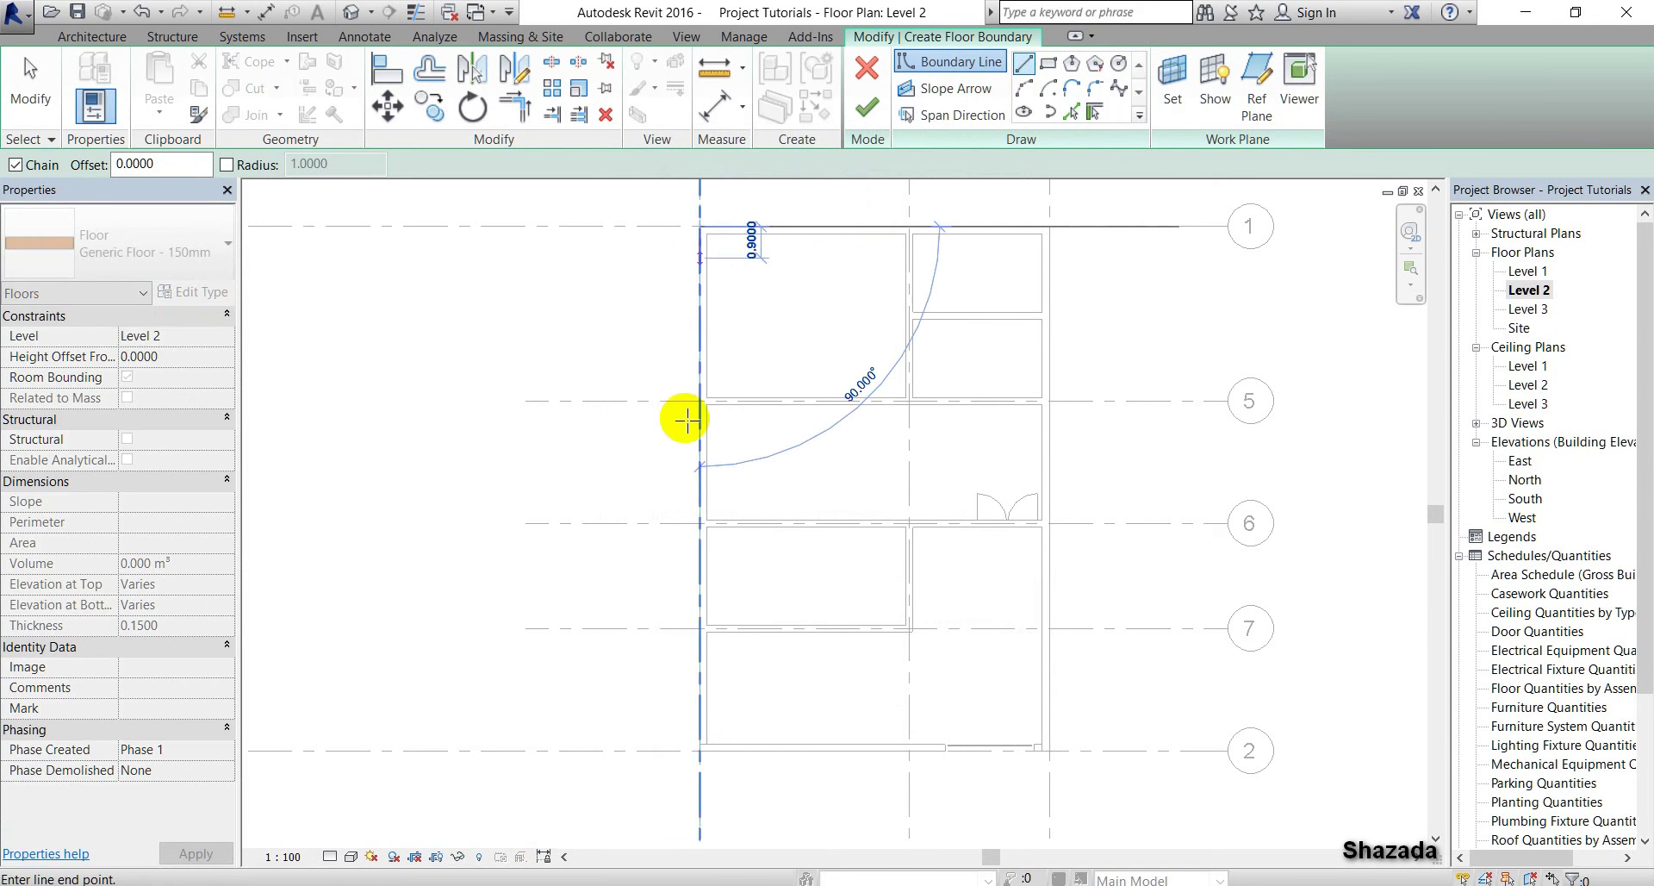
{"action": "left_click", "coordinate": [700, 629]}
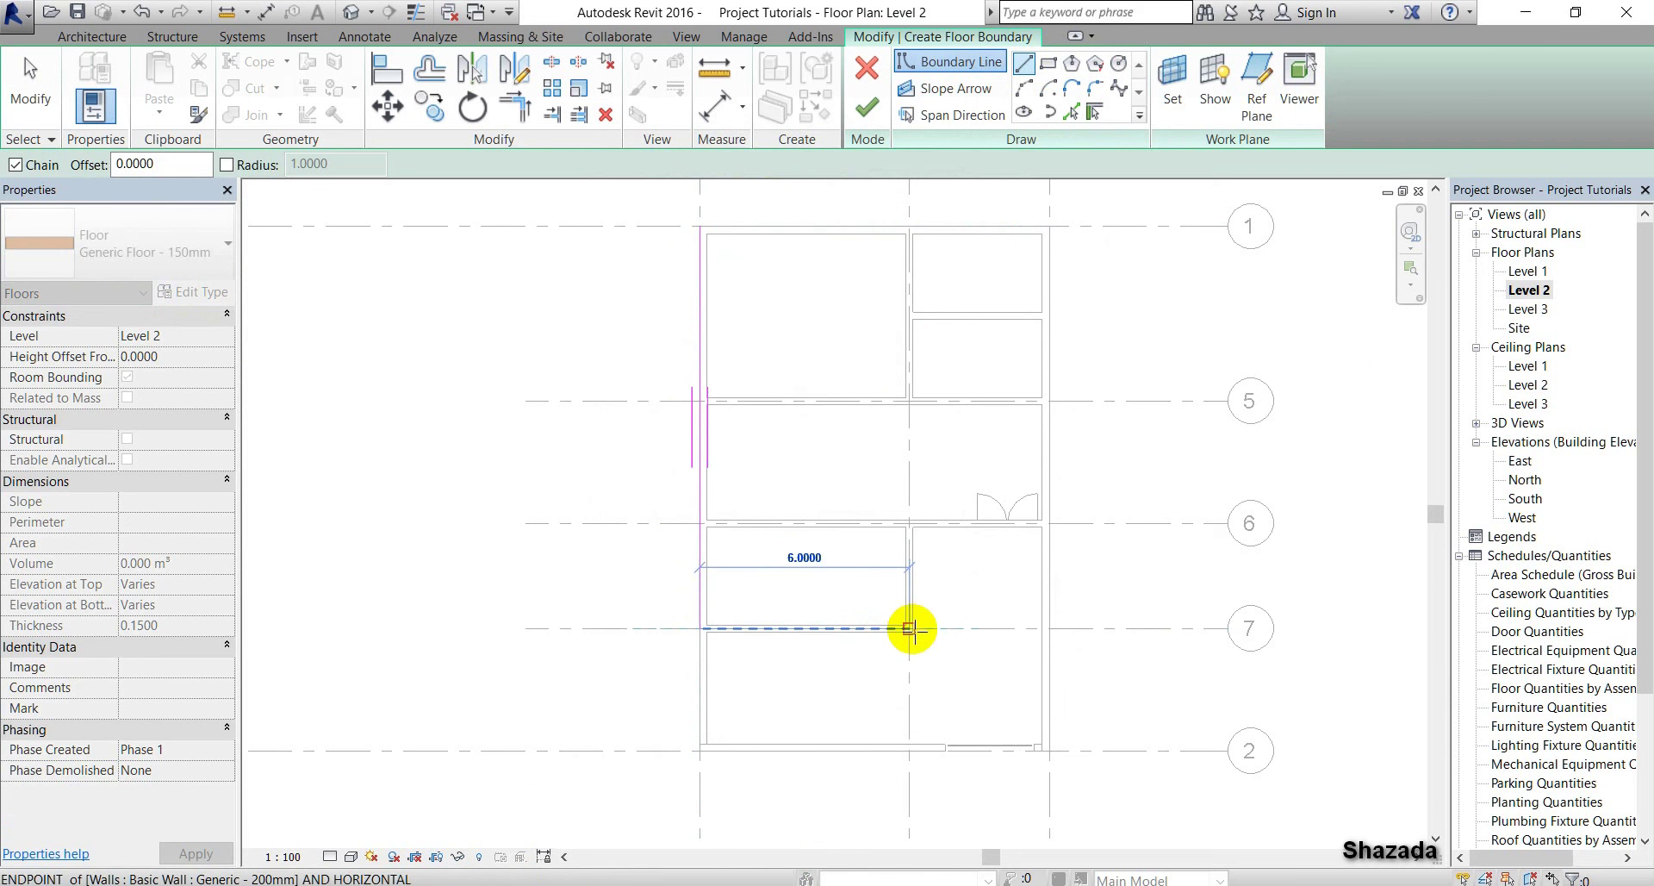
{"action": "left_click", "coordinate": [910, 629]}
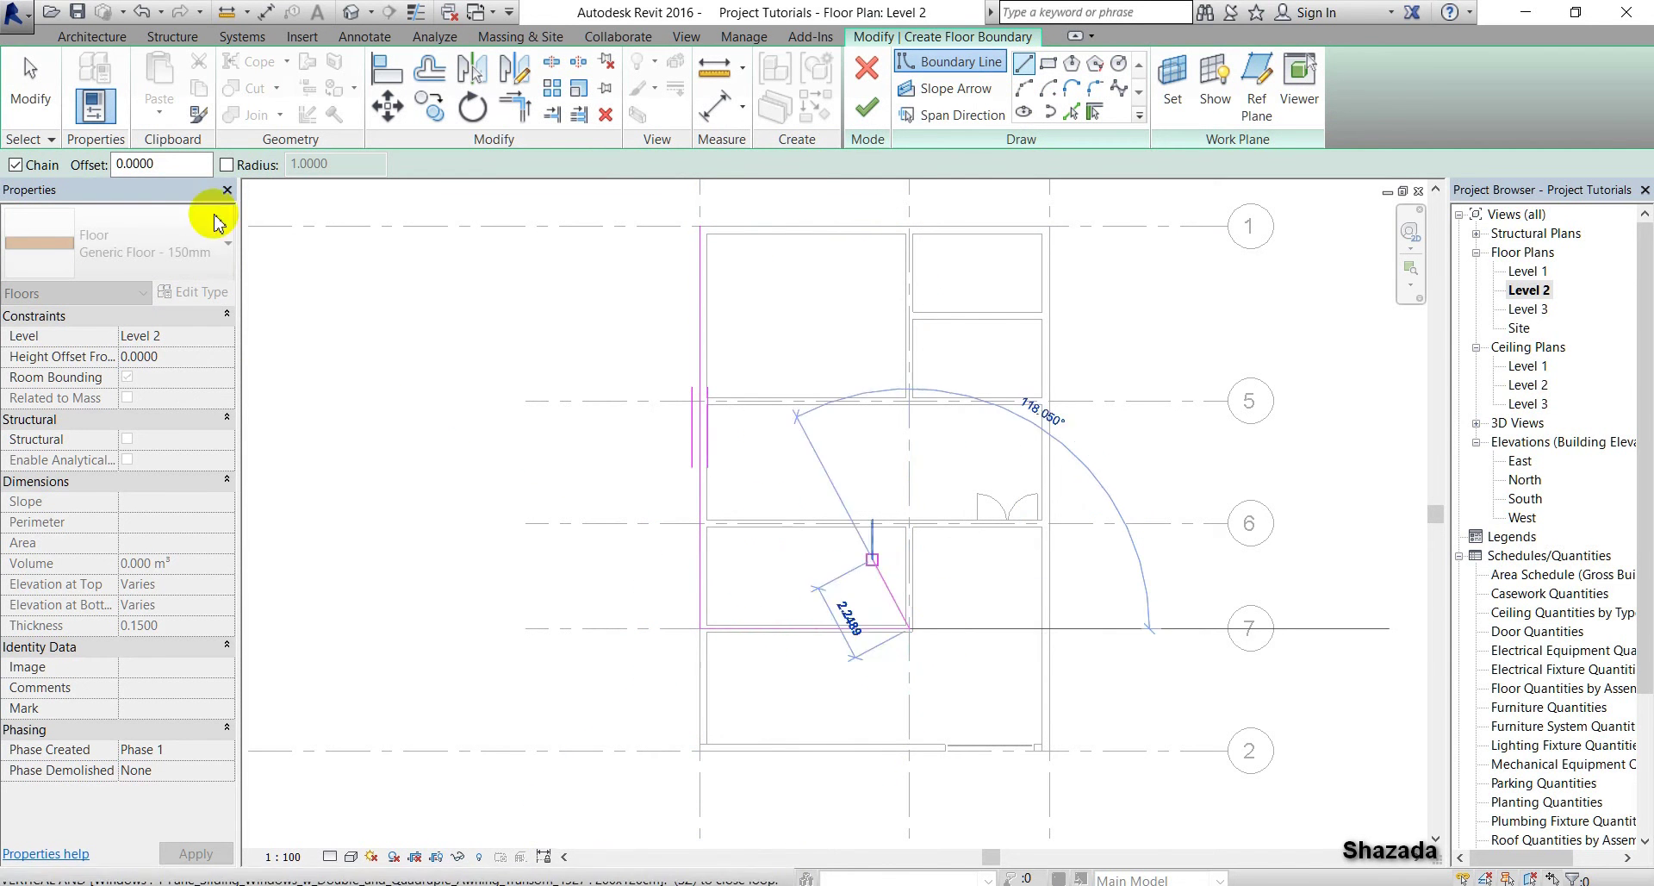
{"action": "left_click", "coordinate": [31, 86]}
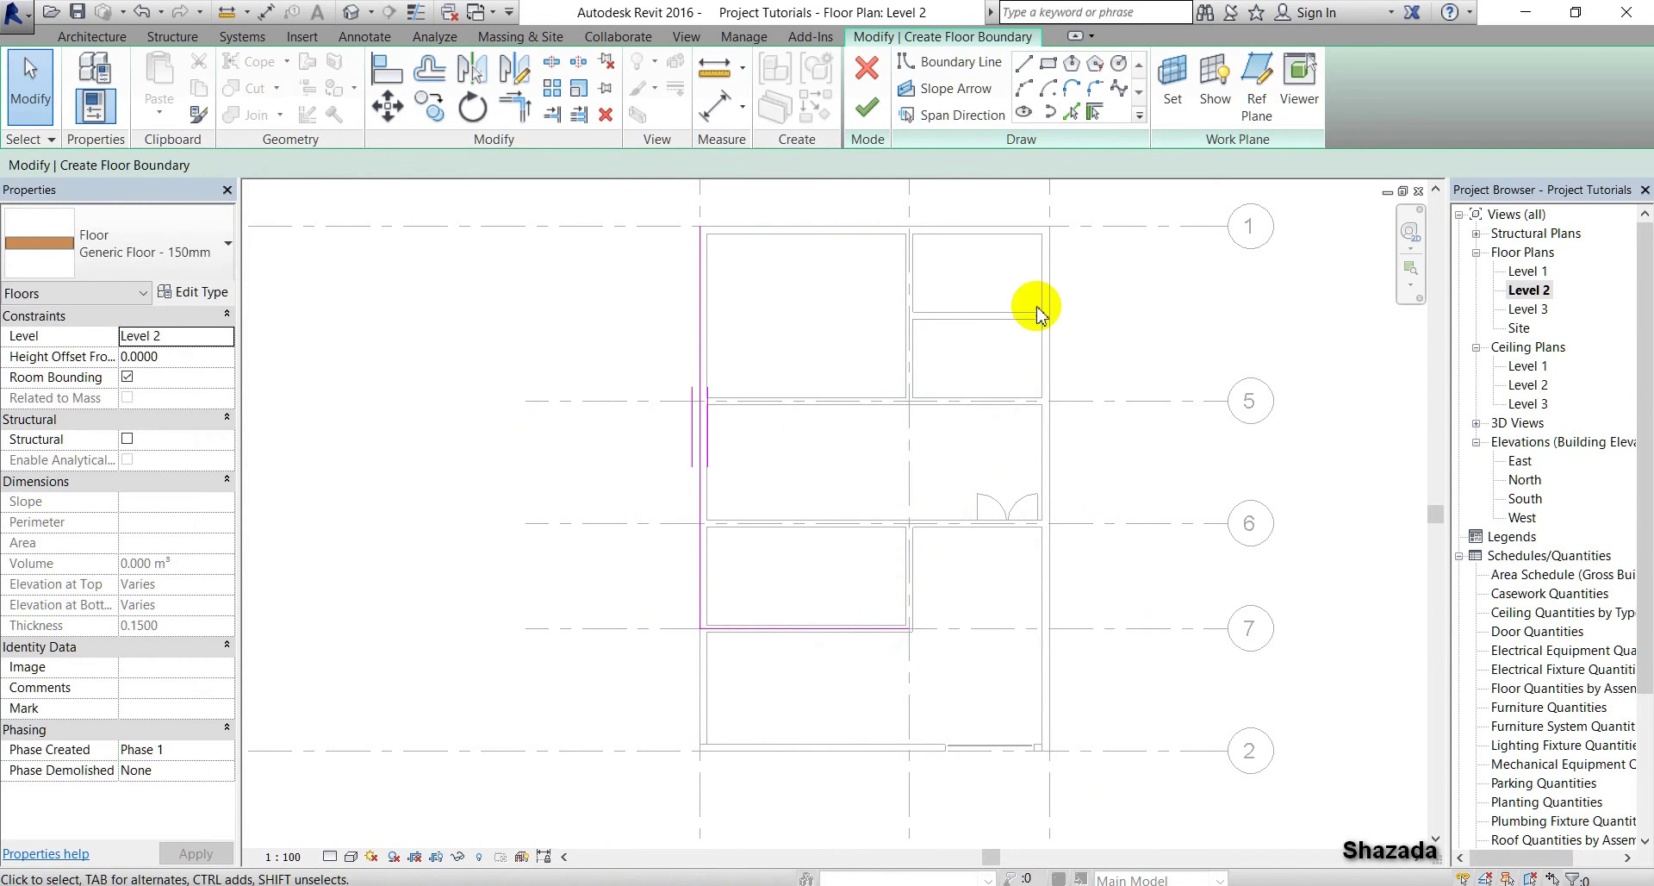
Draw floor boundary lines along the top wall and down the right wall to grid 6
{"action": "left_click", "coordinate": [1024, 64]}
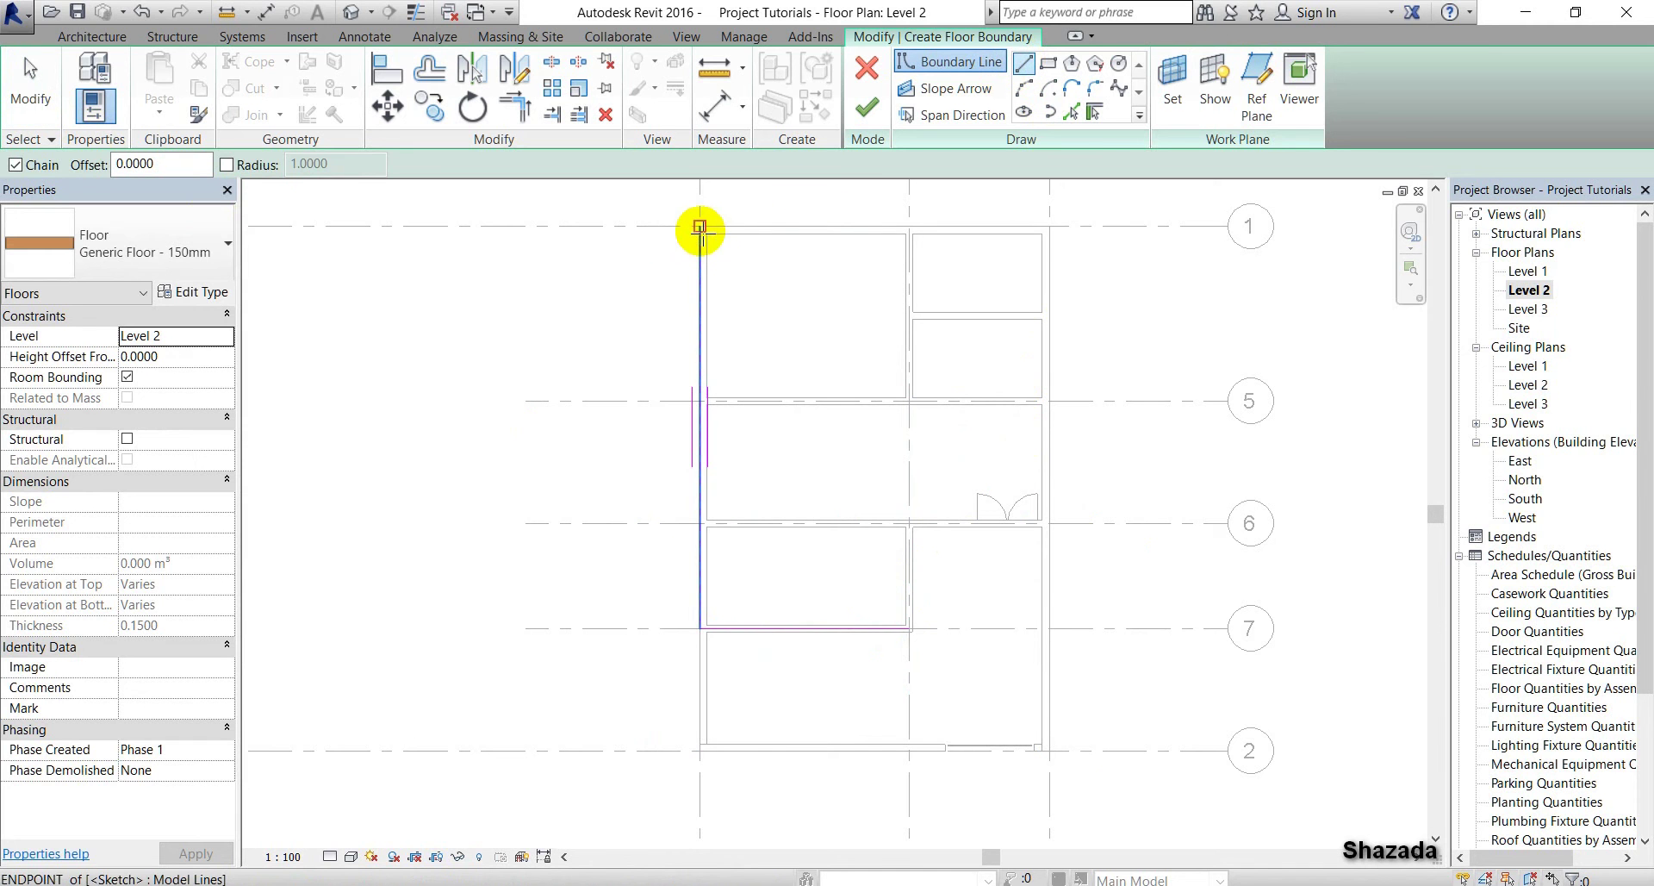
{"action": "left_click", "coordinate": [700, 225]}
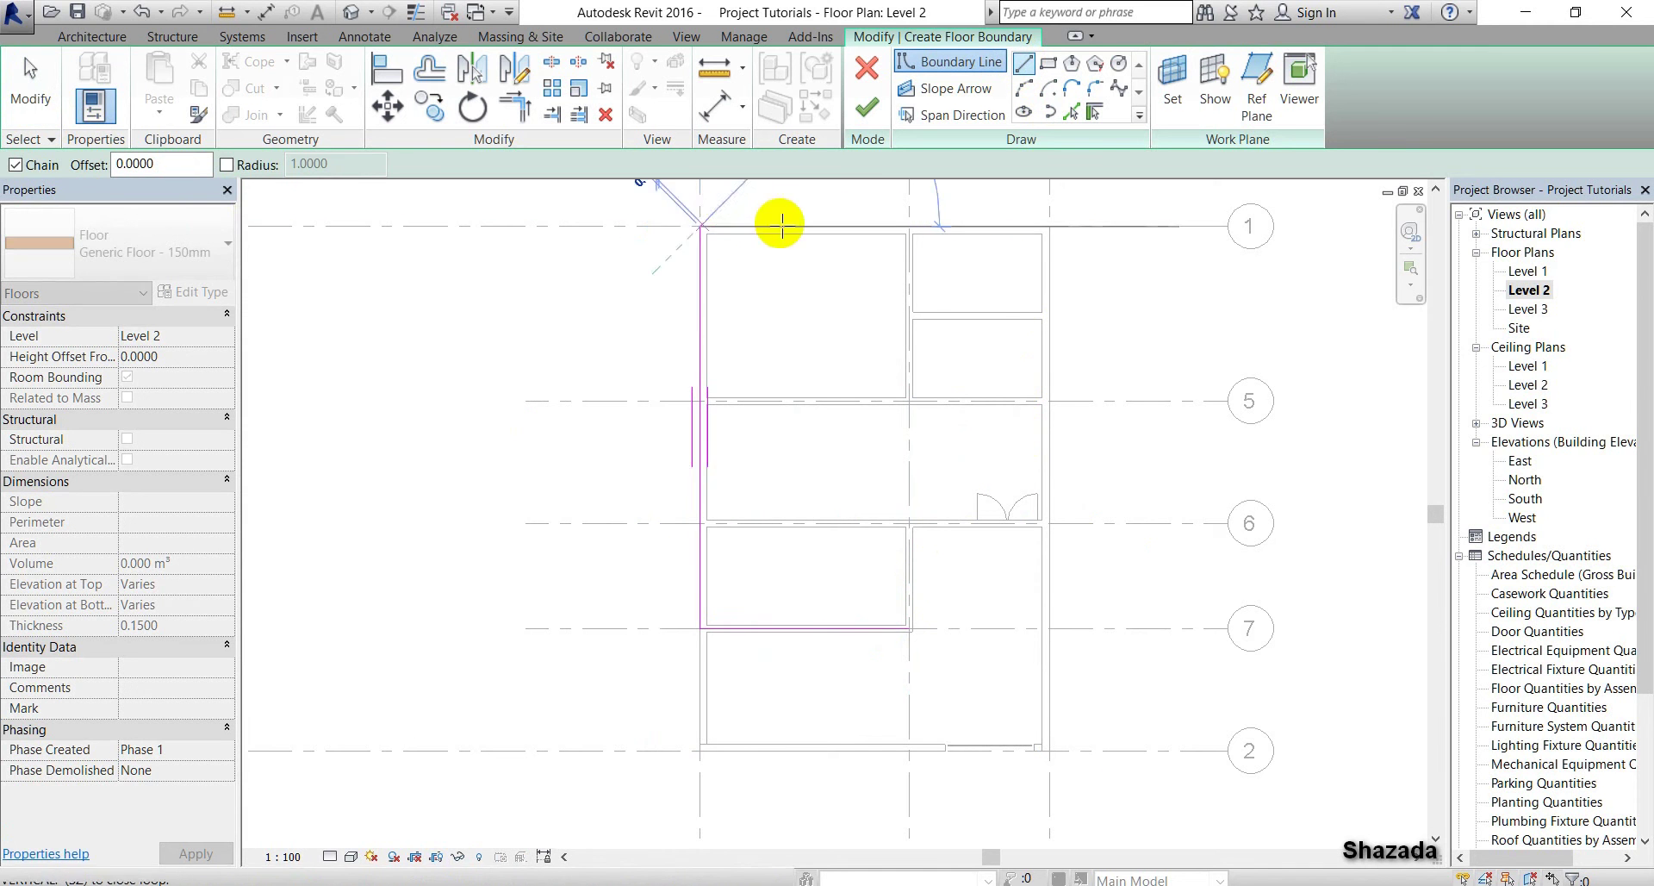
{"action": "left_click", "coordinate": [1053, 227]}
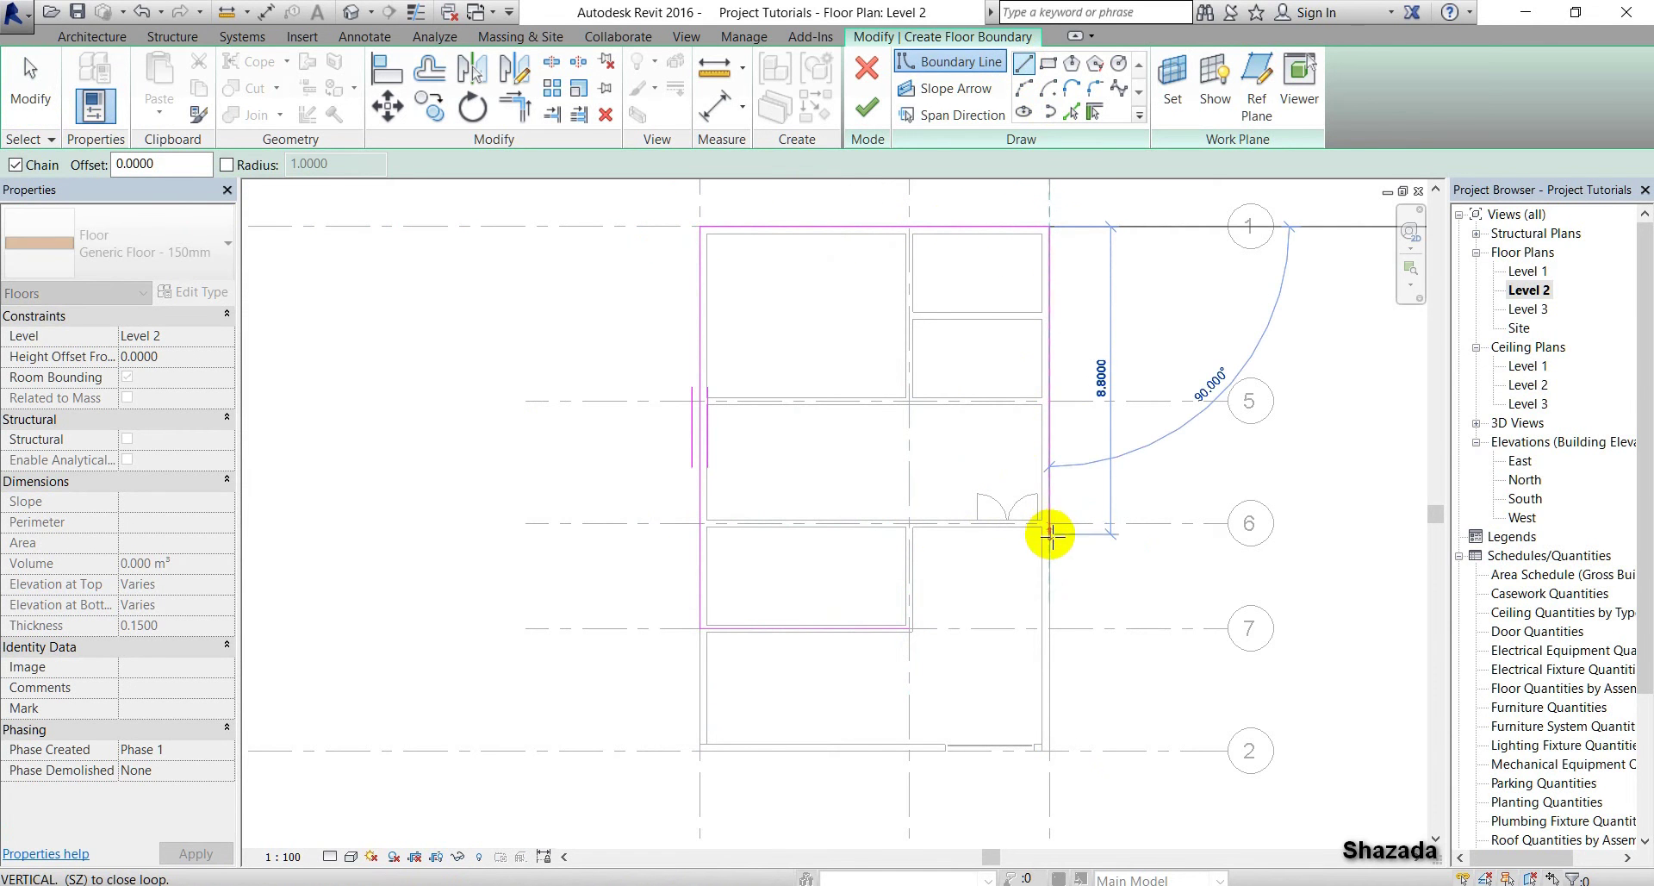
{"action": "left_click", "coordinate": [1051, 526]}
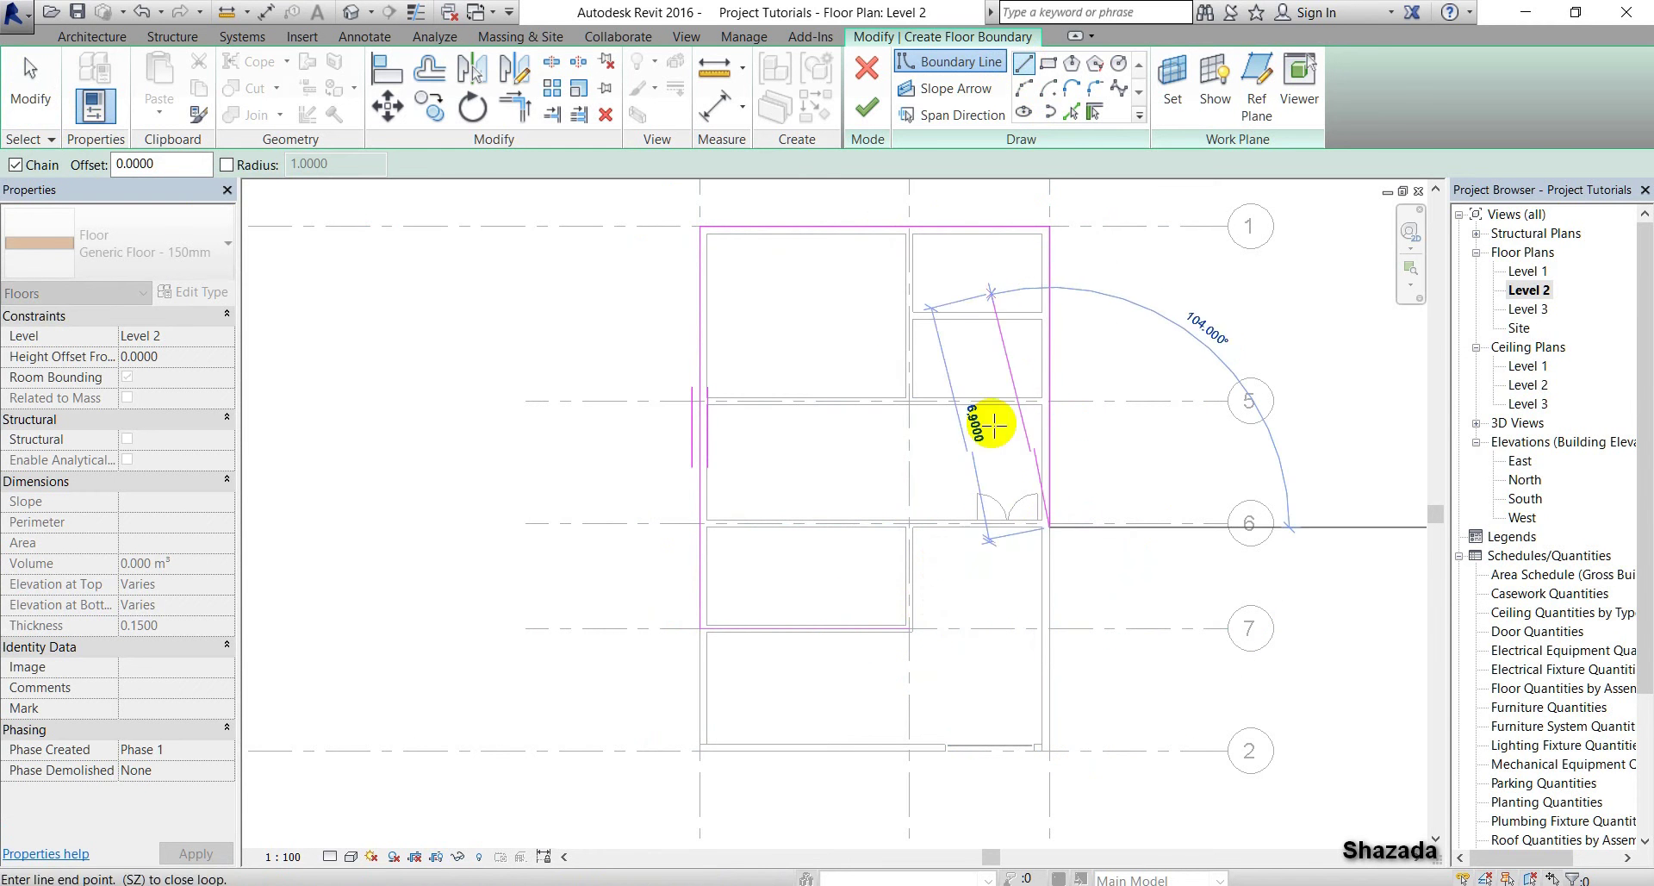
{"action": "key", "text": "Escape"}
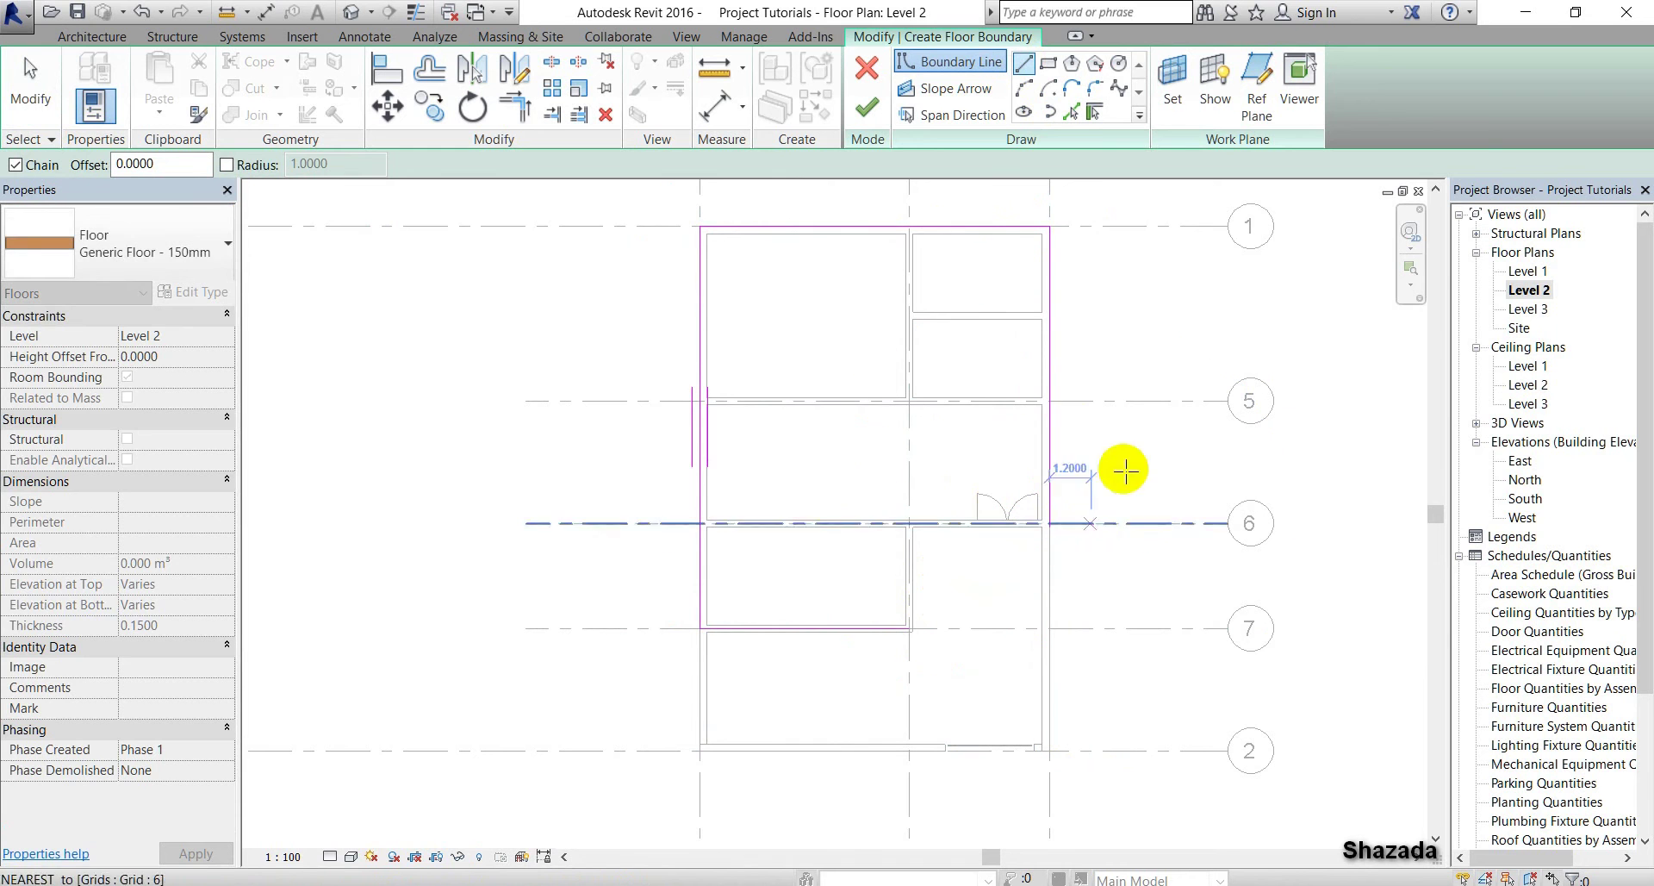
Join grid 7 to the right wall at grid 6 with a start-end-radius arc and finish the floor
{"action": "left_click", "coordinate": [1022, 93]}
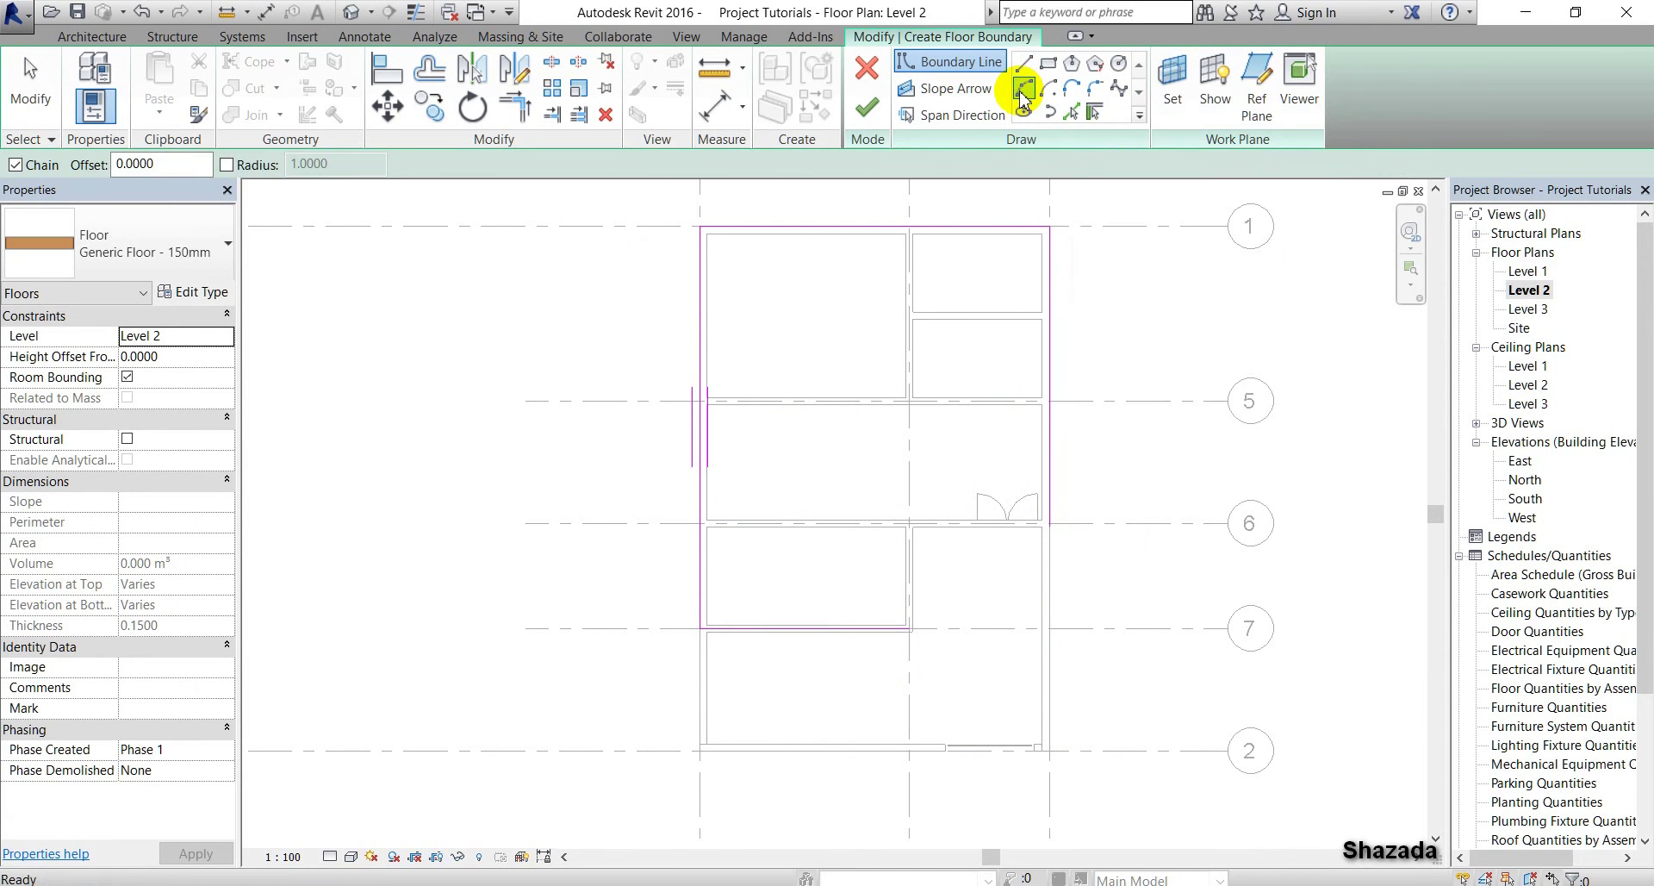
{"action": "left_click", "coordinate": [909, 627]}
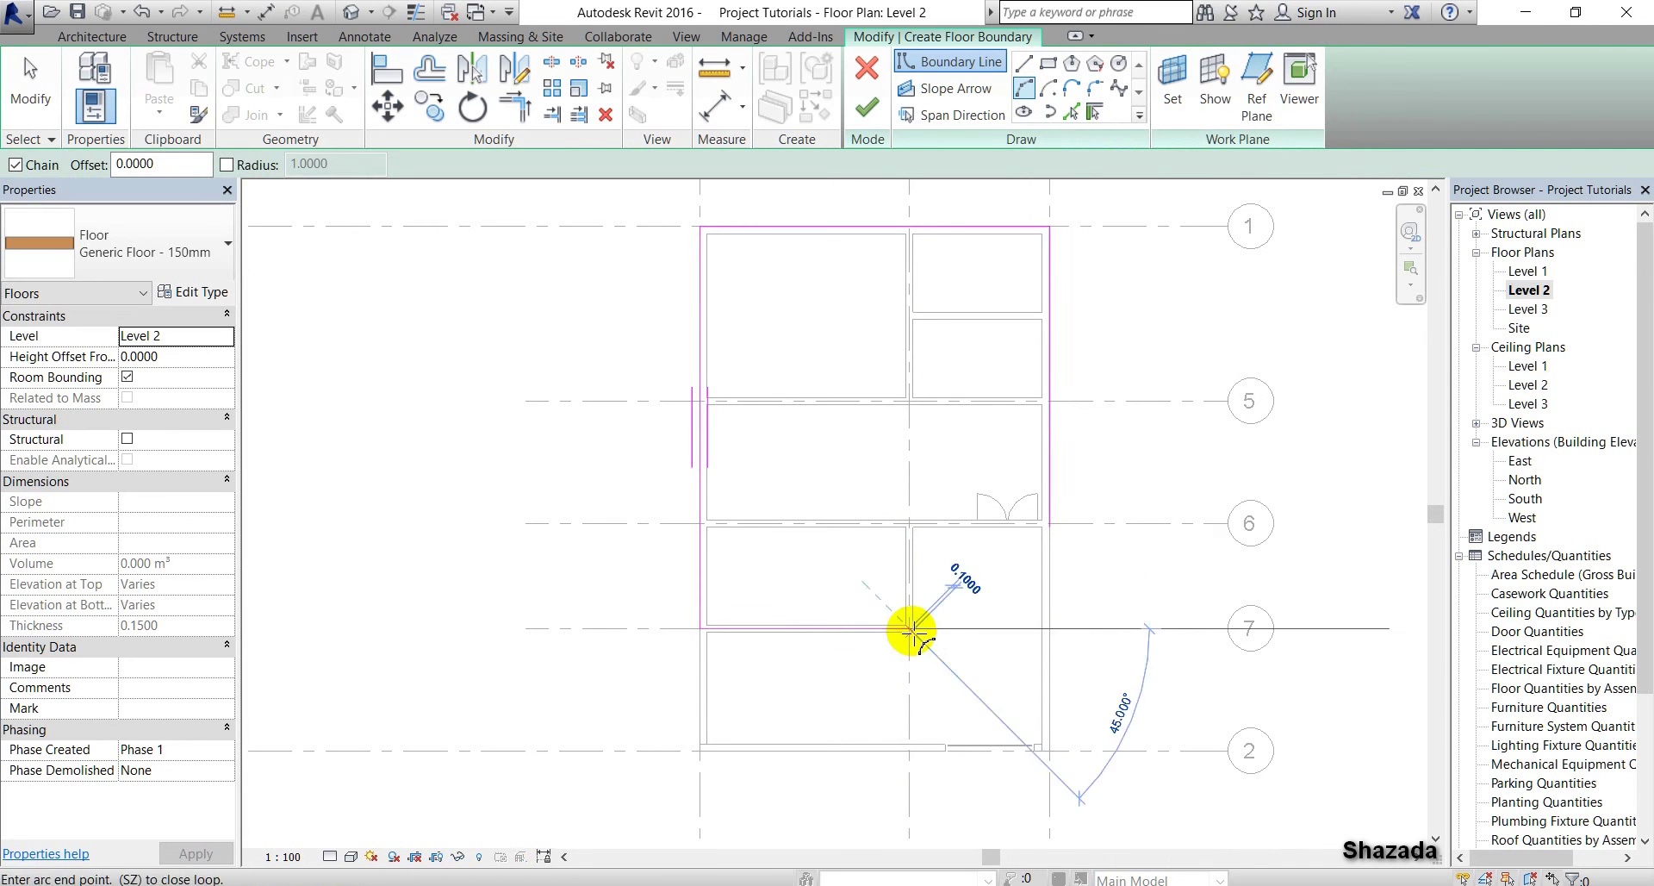
{"action": "left_click", "coordinate": [1049, 523]}
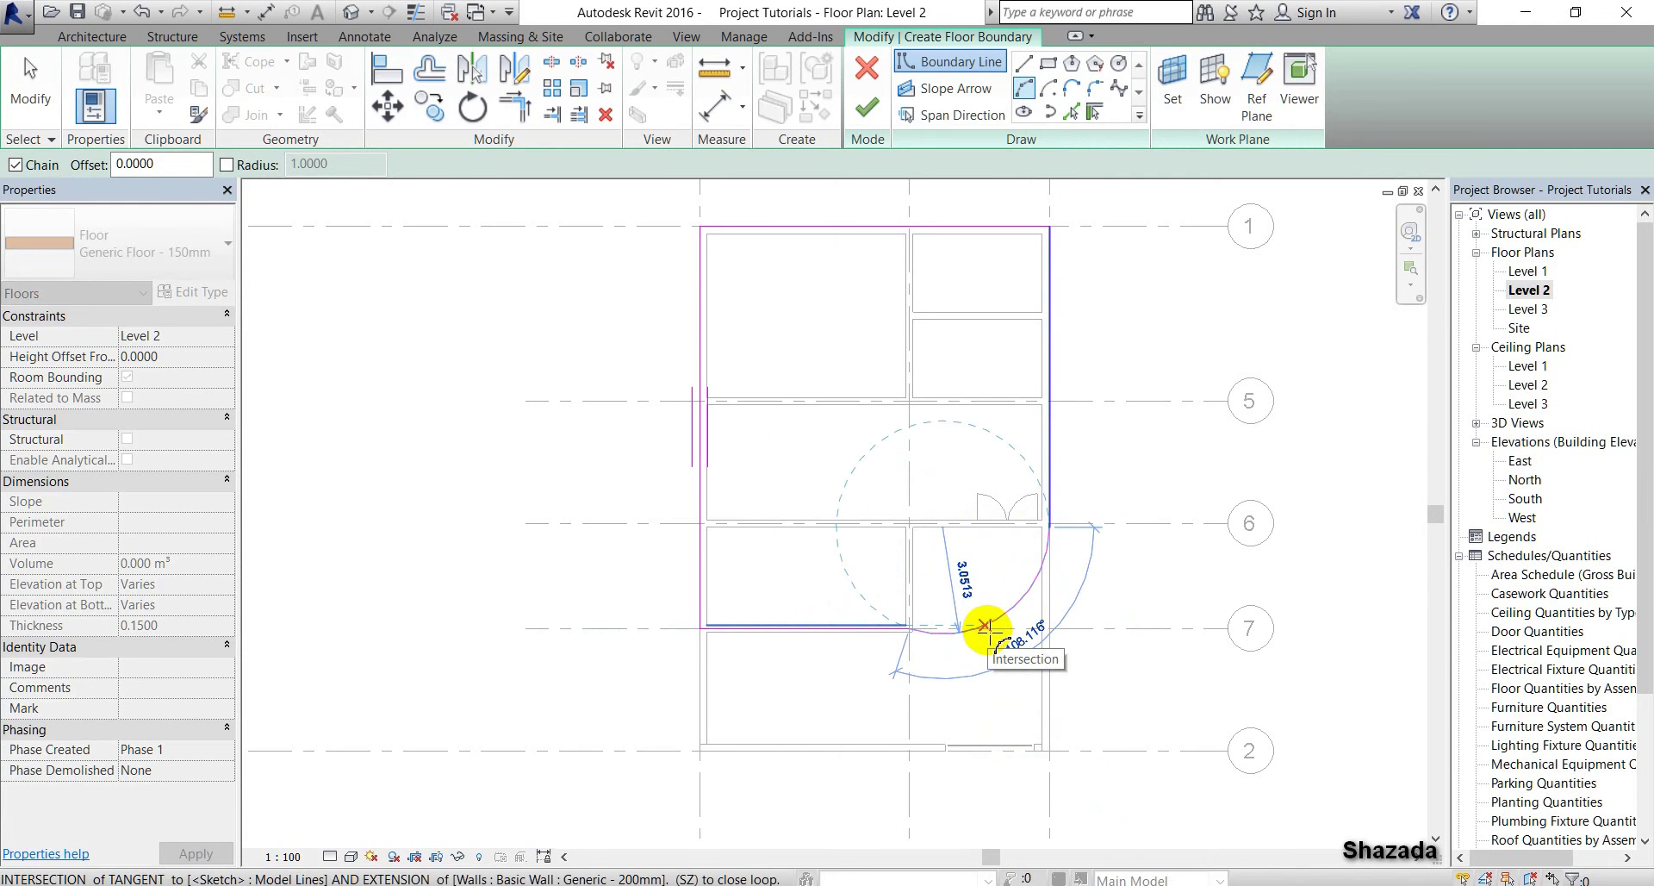
{"action": "left_click", "coordinate": [985, 627]}
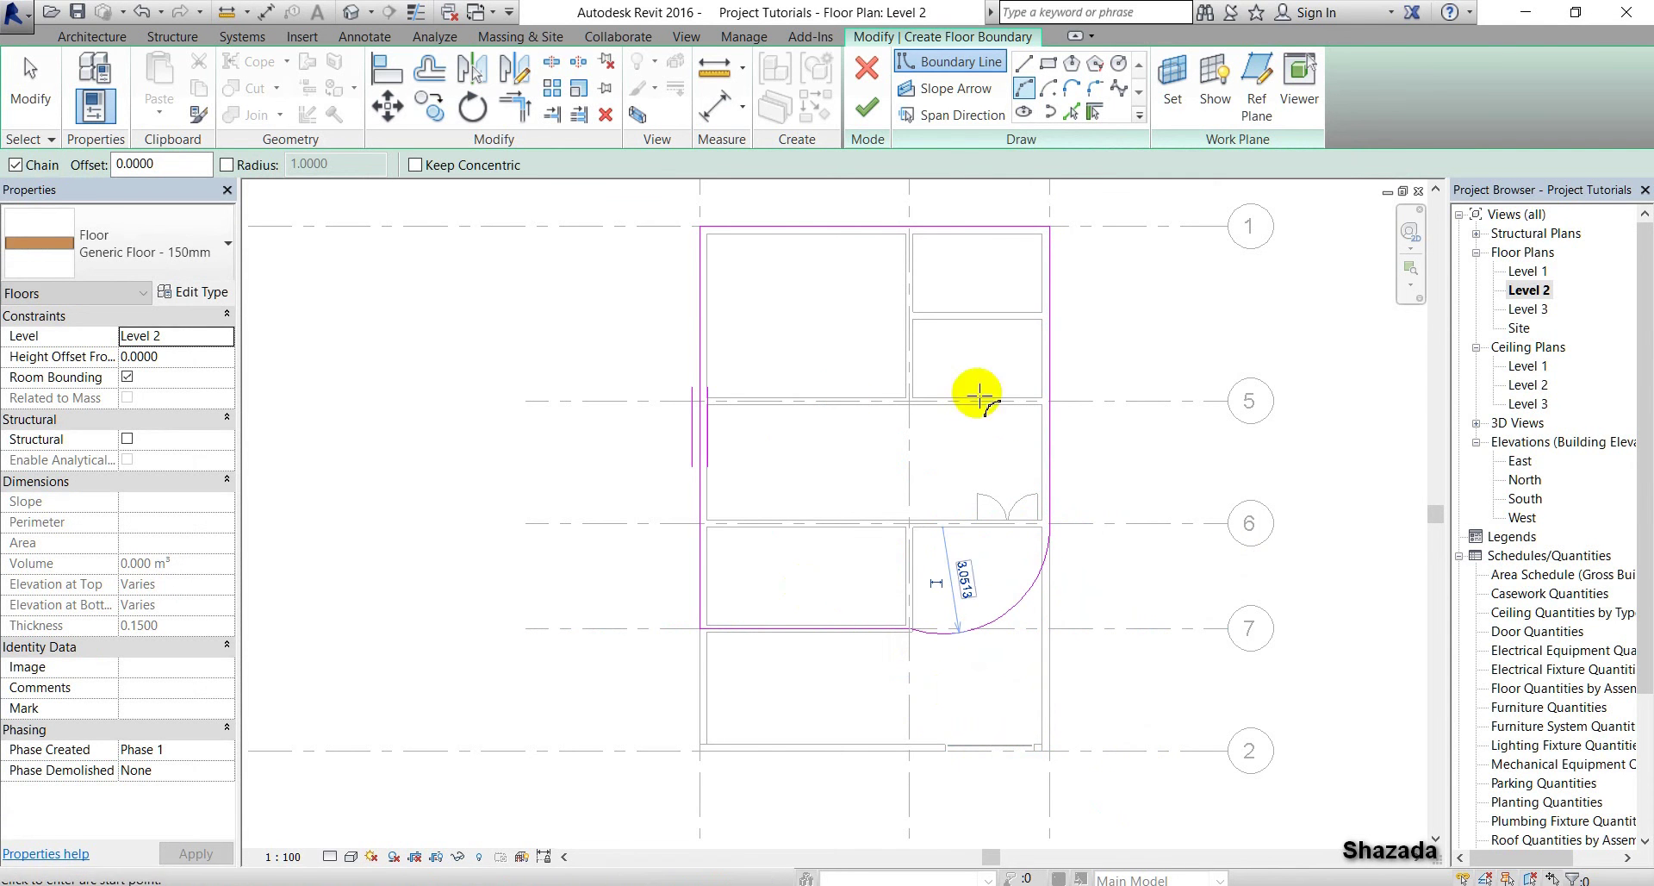
{"action": "left_click", "coordinate": [905, 400]}
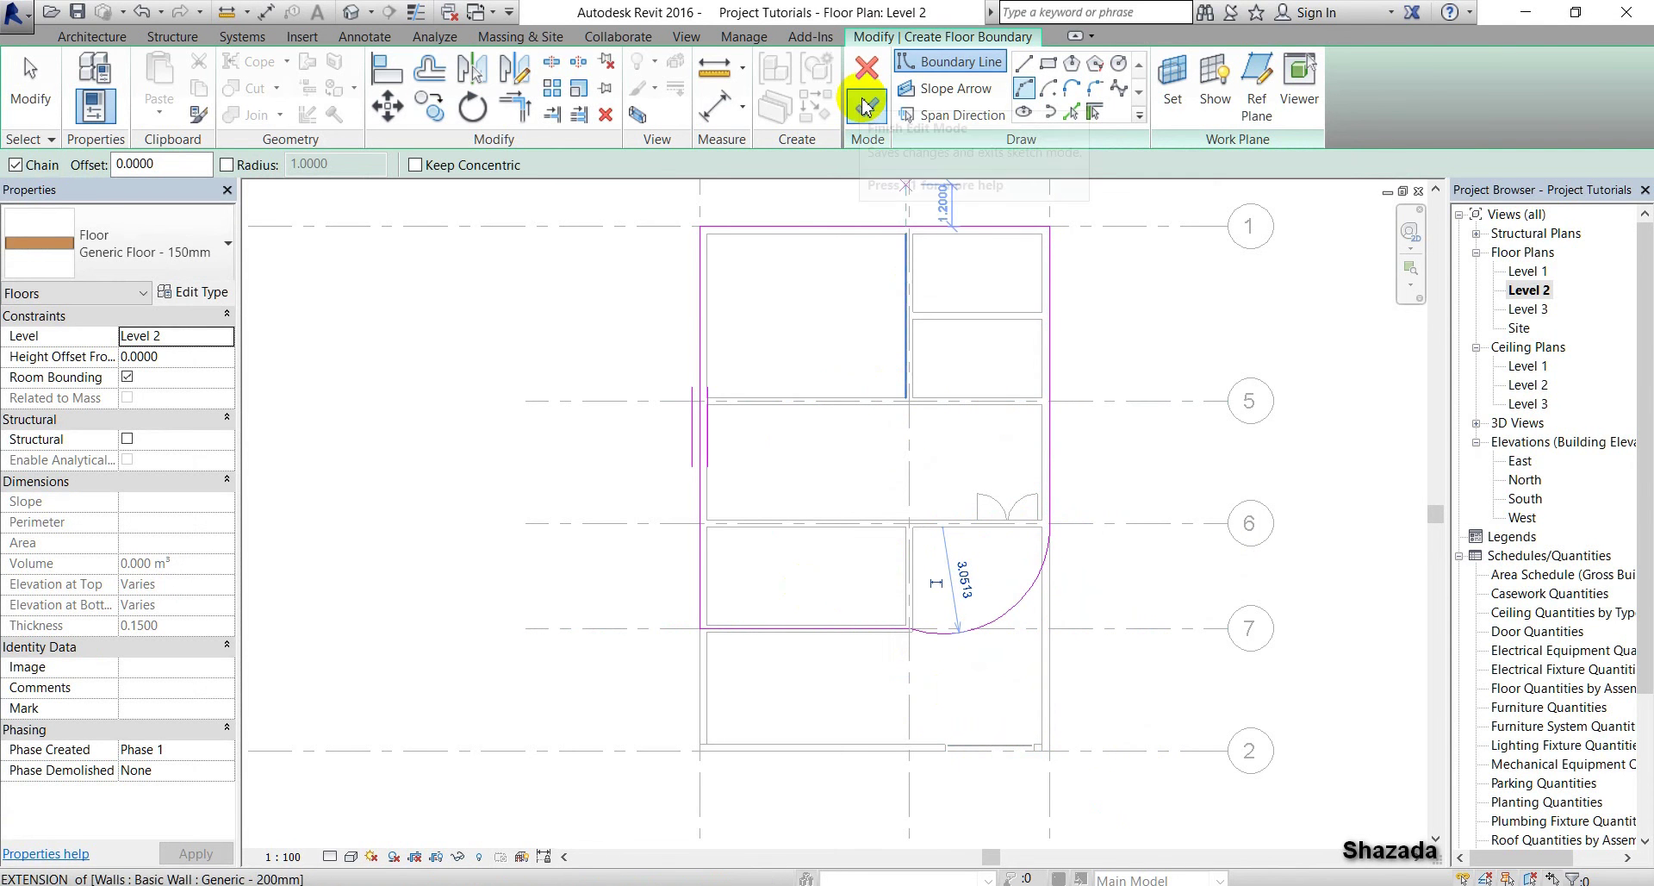
{"action": "left_click", "coordinate": [864, 126]}
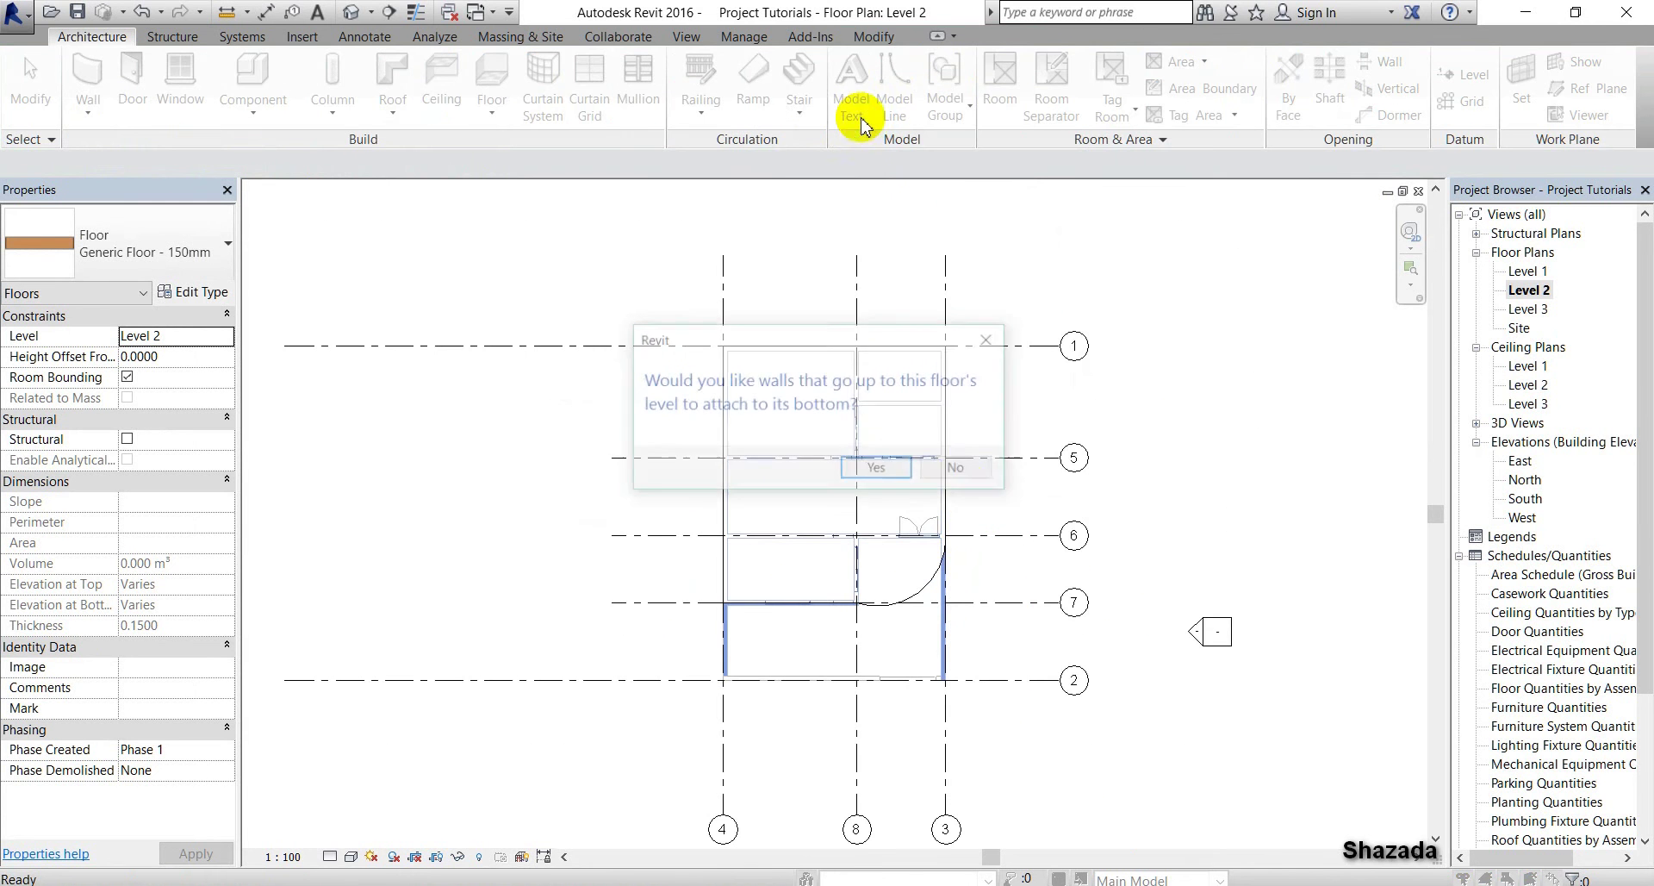
Leave walls unattached, then give the curved Level 2 floor a 0.1500 Height Offset From Level
{"action": "left_click", "coordinate": [959, 470]}
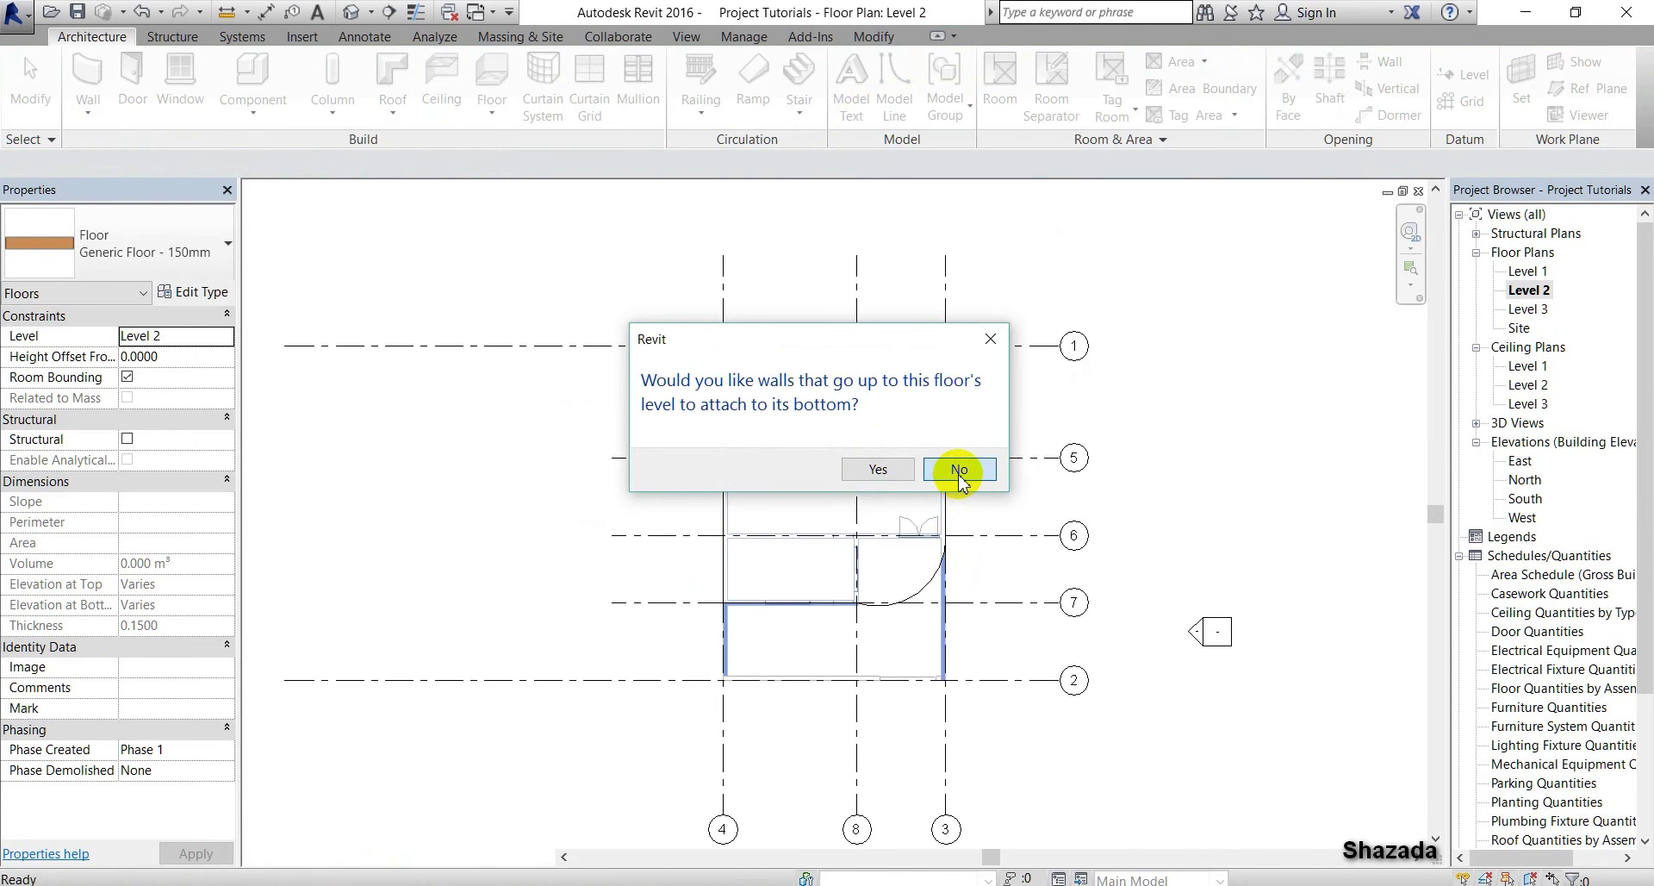
{"action": "left_click", "coordinate": [1159, 515]}
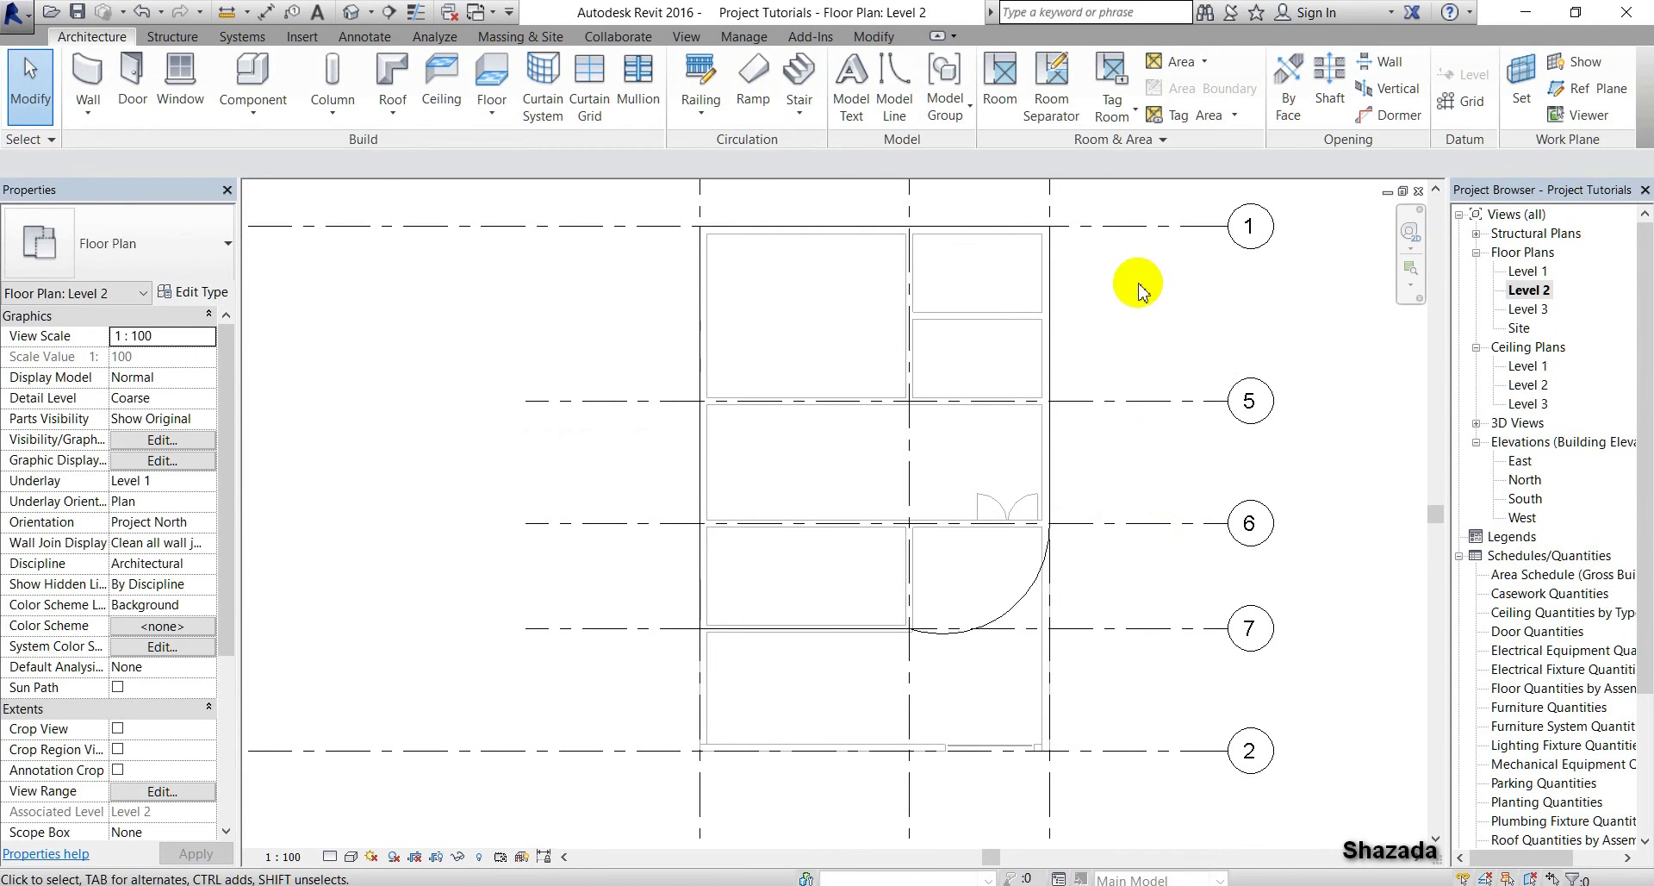
{"action": "left_click", "coordinate": [352, 15]}
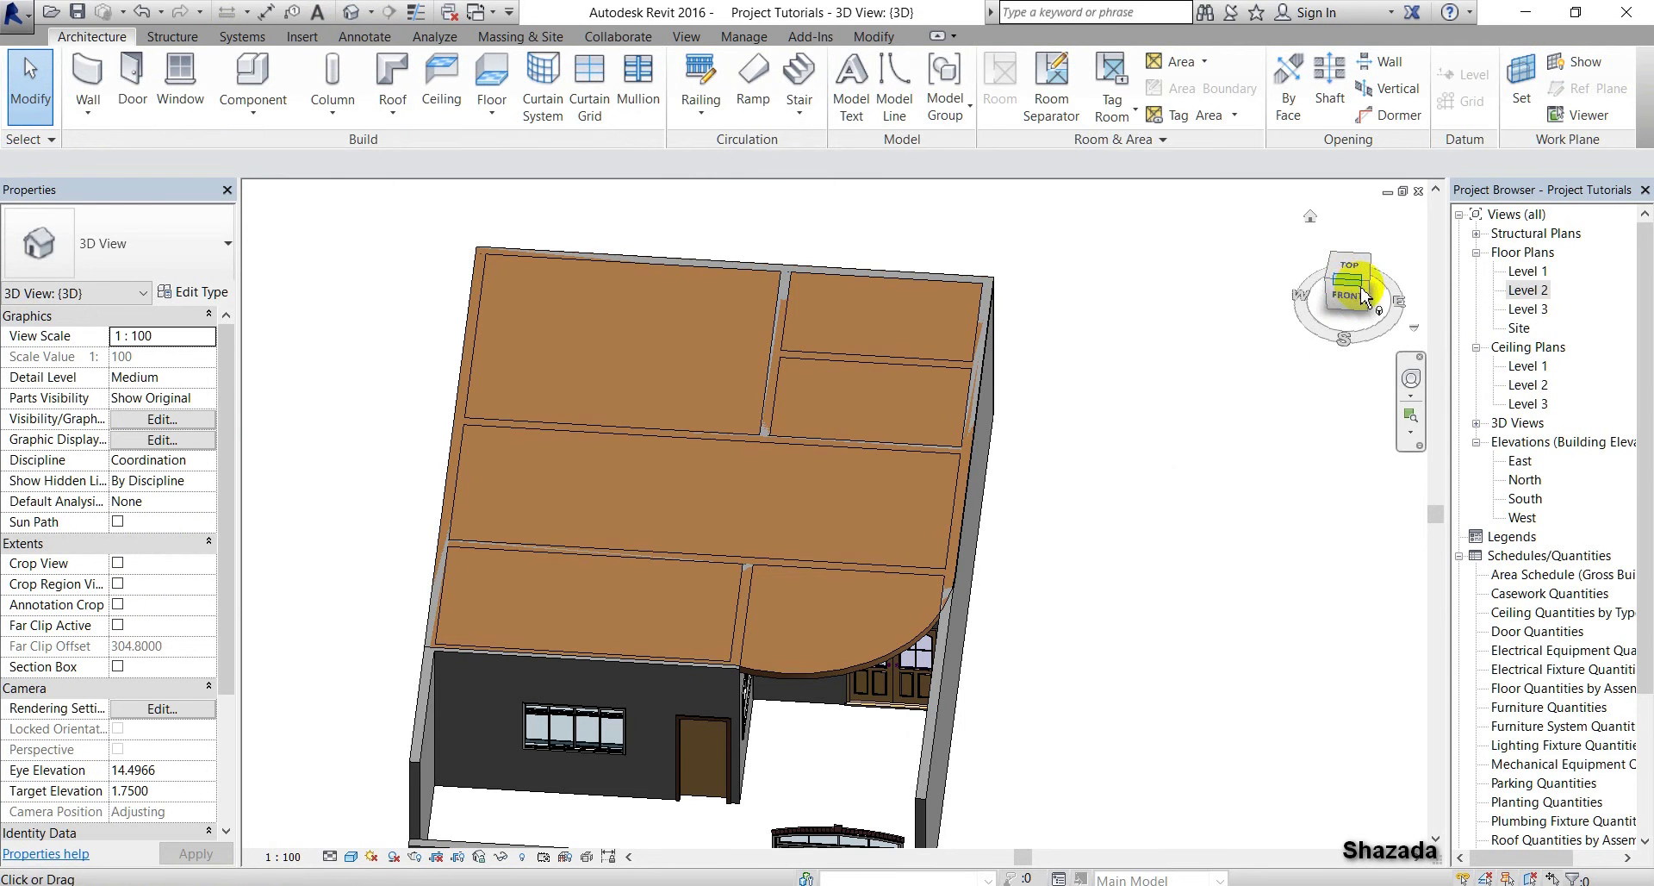
{"action": "left_click", "coordinate": [1366, 287]}
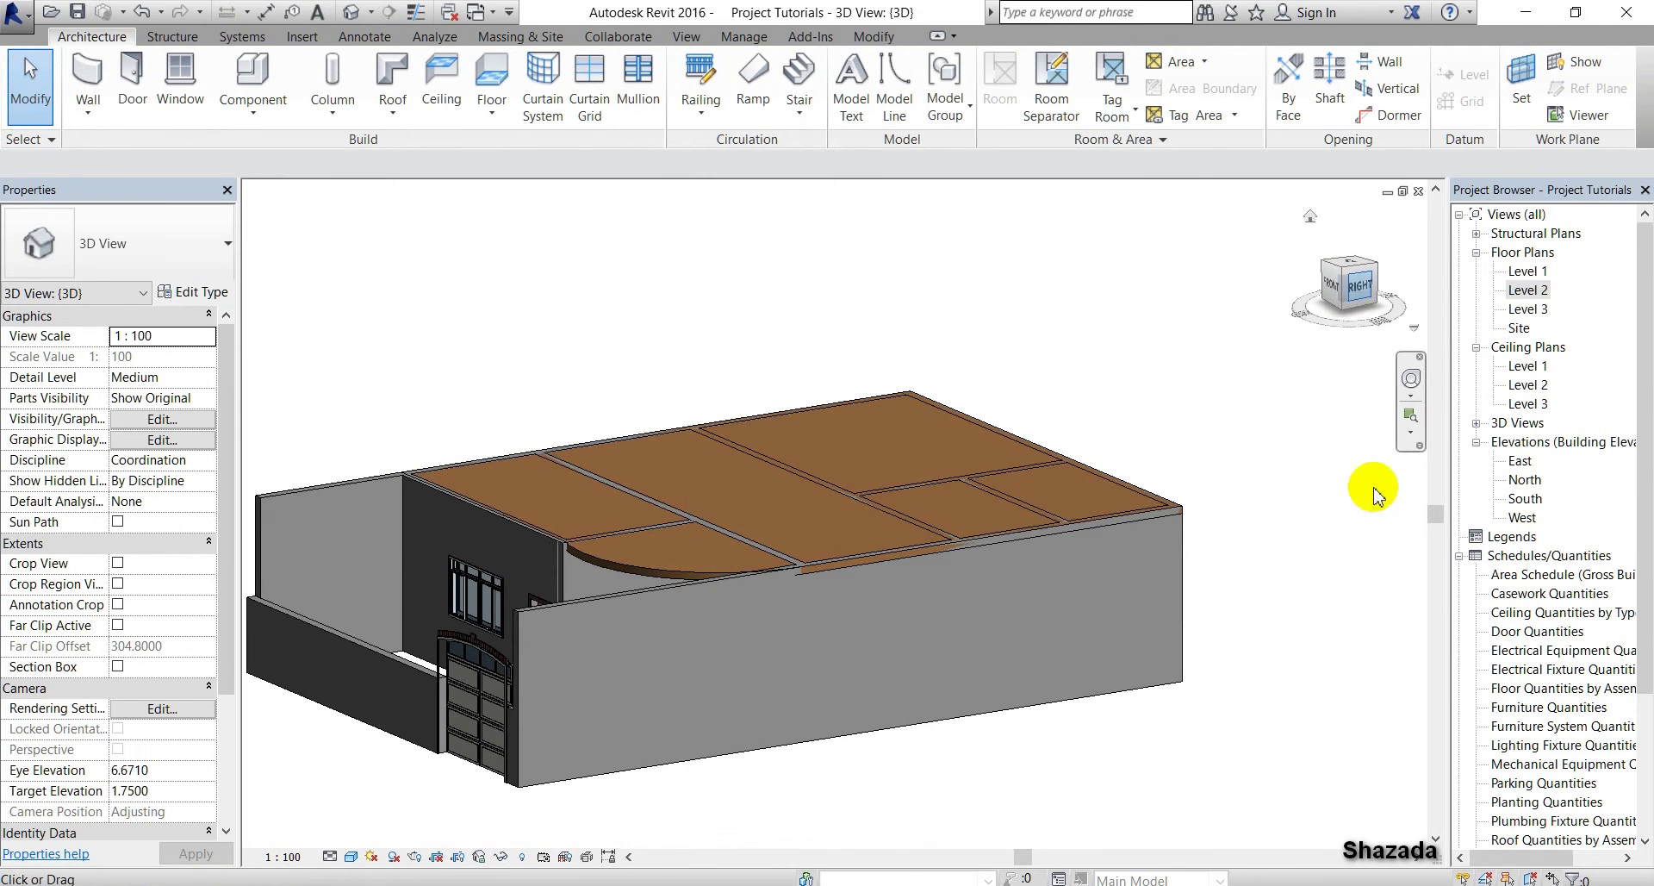
{"action": "scroll", "coordinate": [665, 491], "scroll_direction": "up", "scroll_amount": 4}
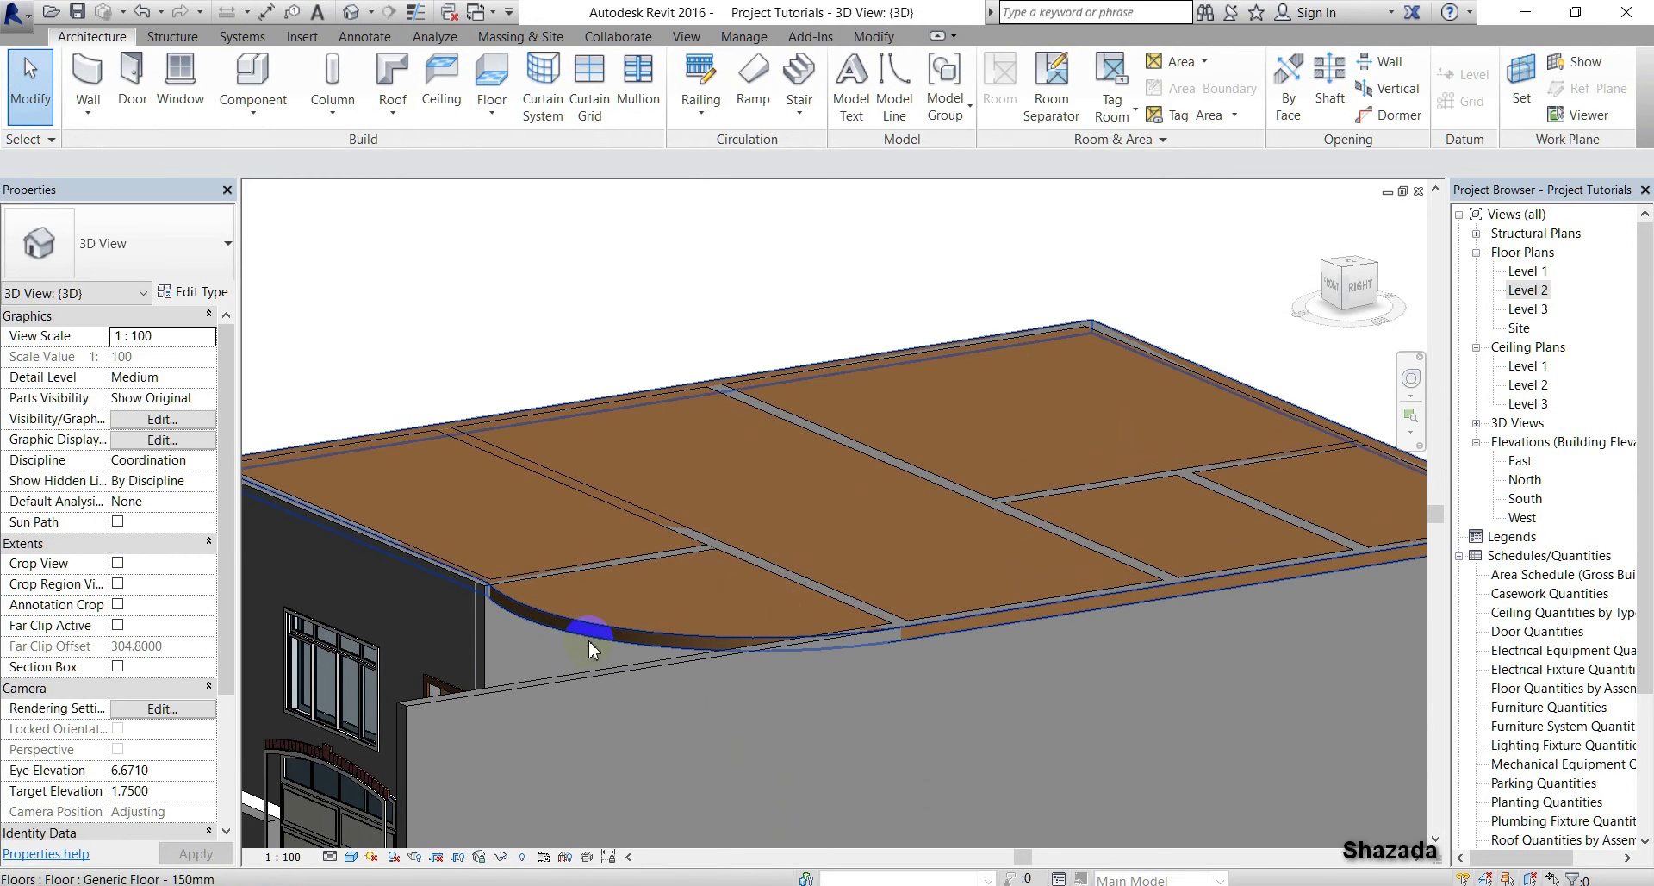
{"action": "left_click", "coordinate": [589, 634]}
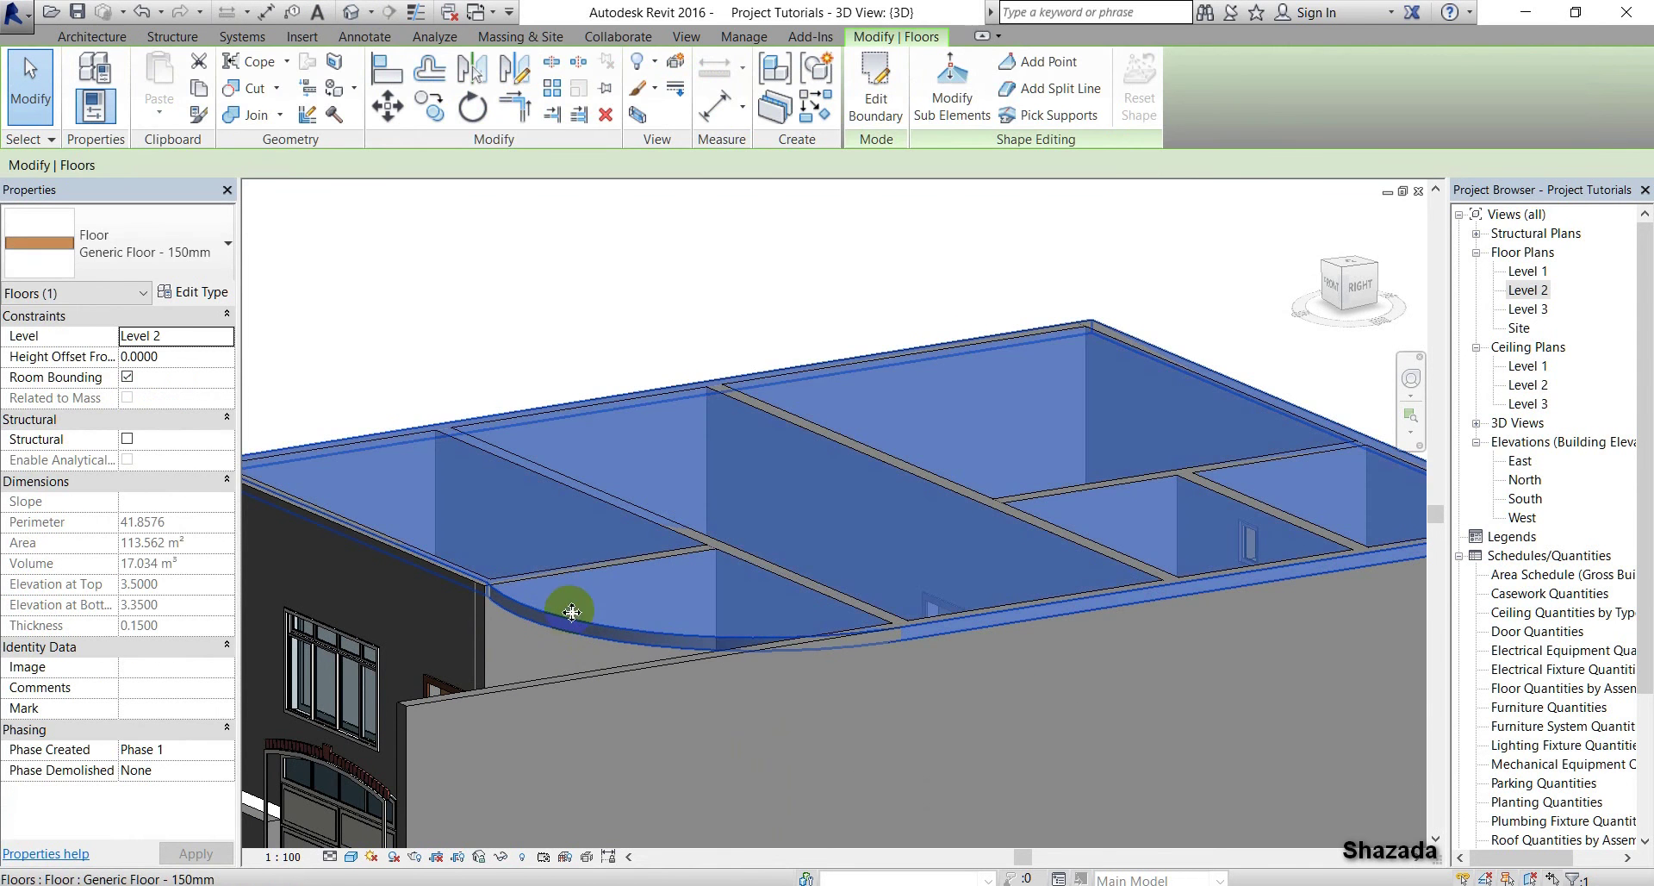
{"action": "left_click", "coordinate": [168, 359]}
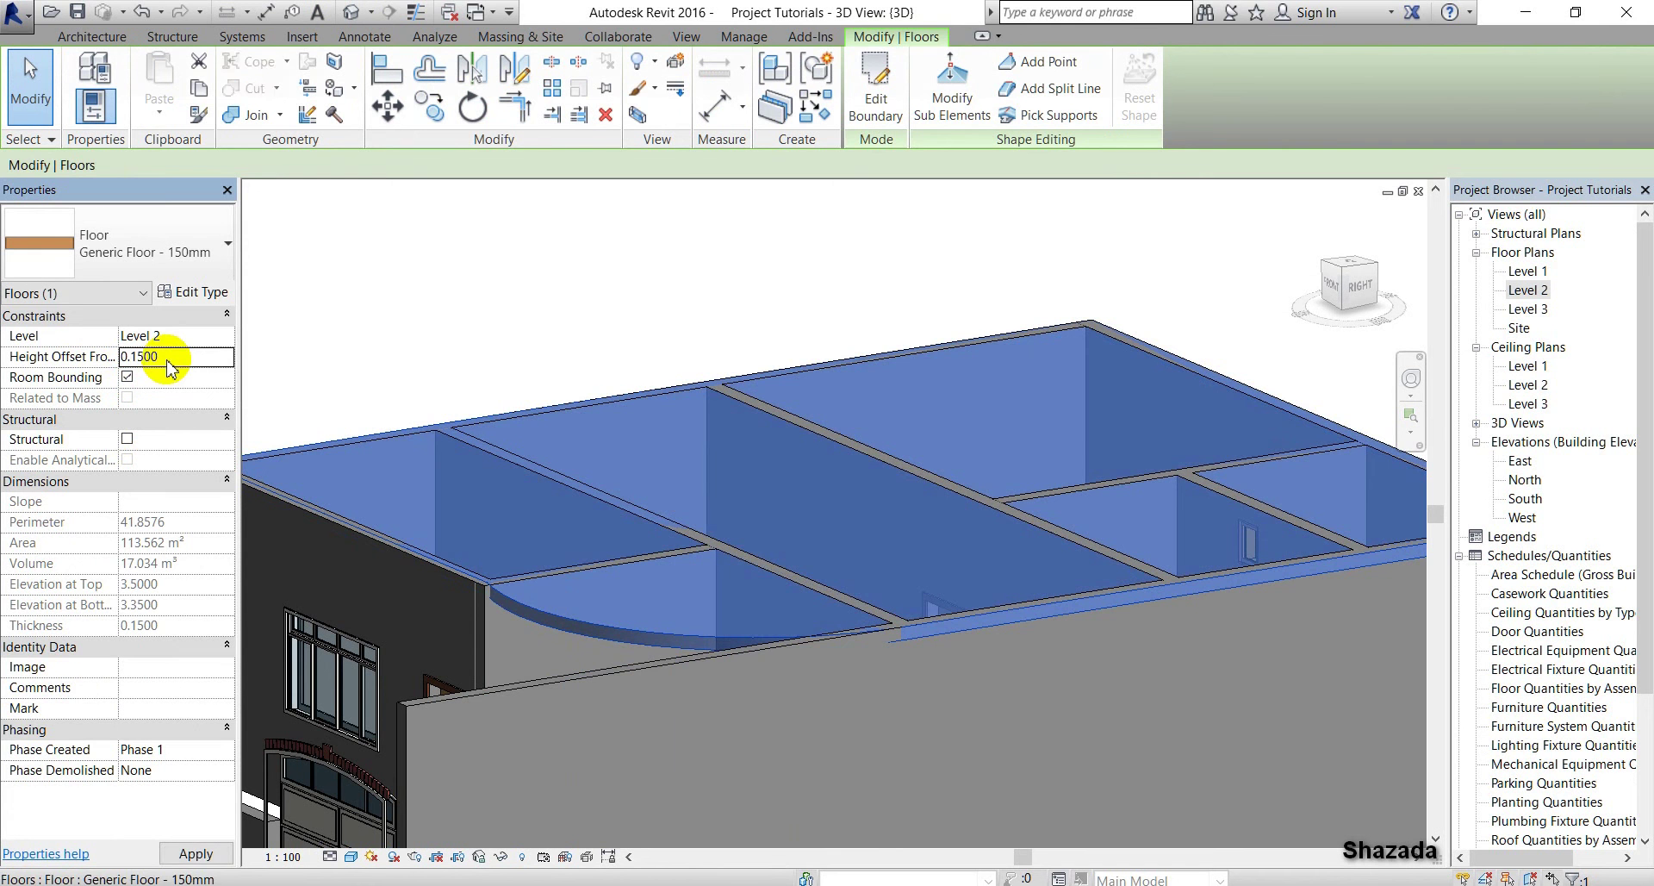
{"action": "left_click", "coordinate": [528, 288]}
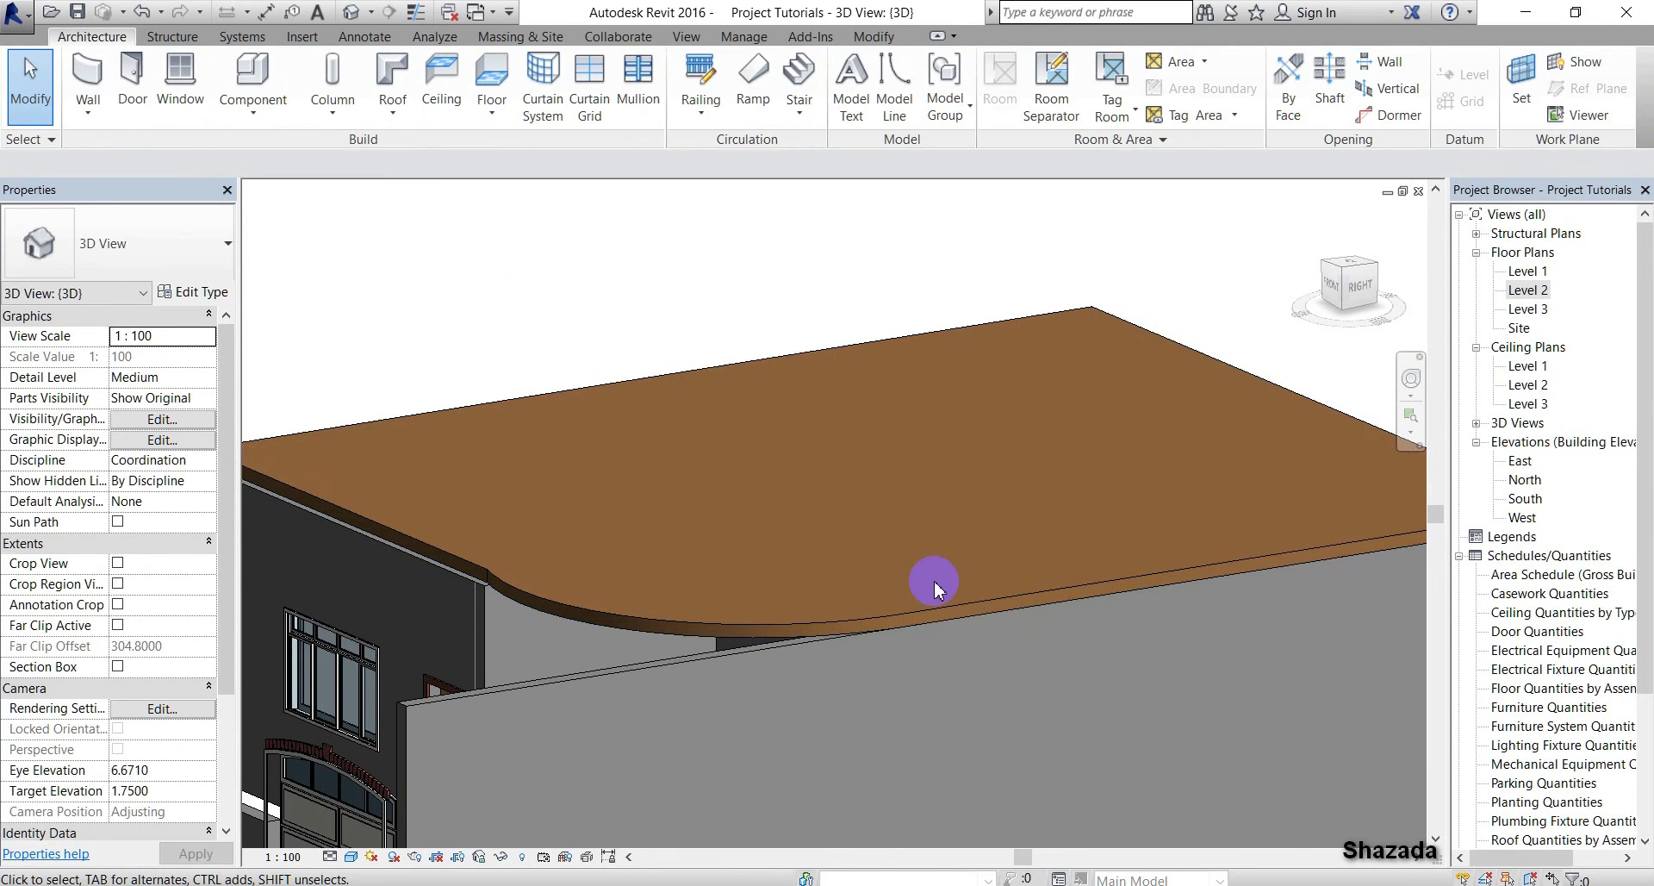
Turn the 3D view to face the house front and enter the roof's footprint edit mode
{"action": "left_click_drag", "start_coordinate": [1349, 267], "coordinate": [1392, 289]}
{"action": "mouse_move", "coordinate": [348, 303]}
{"action": "middle_mouse_down", "text": "shift"}
{"action": "mouse_move", "coordinate": [514, 310]}
{"action": "mouse_move", "coordinate": [551, 284]}
{"action": "mouse_move", "coordinate": [515, 256]}
{"action": "mouse_move", "coordinate": [288, 332]}
{"action": "mouse_move", "coordinate": [1315, 288]}
{"action": "mouse_move", "coordinate": [1395, 314]}
{"action": "middle_mouse_up", "text": "shift"}
{"action": "scroll", "coordinate": [939, 527], "scroll_direction": "down", "scroll_amount": 3}
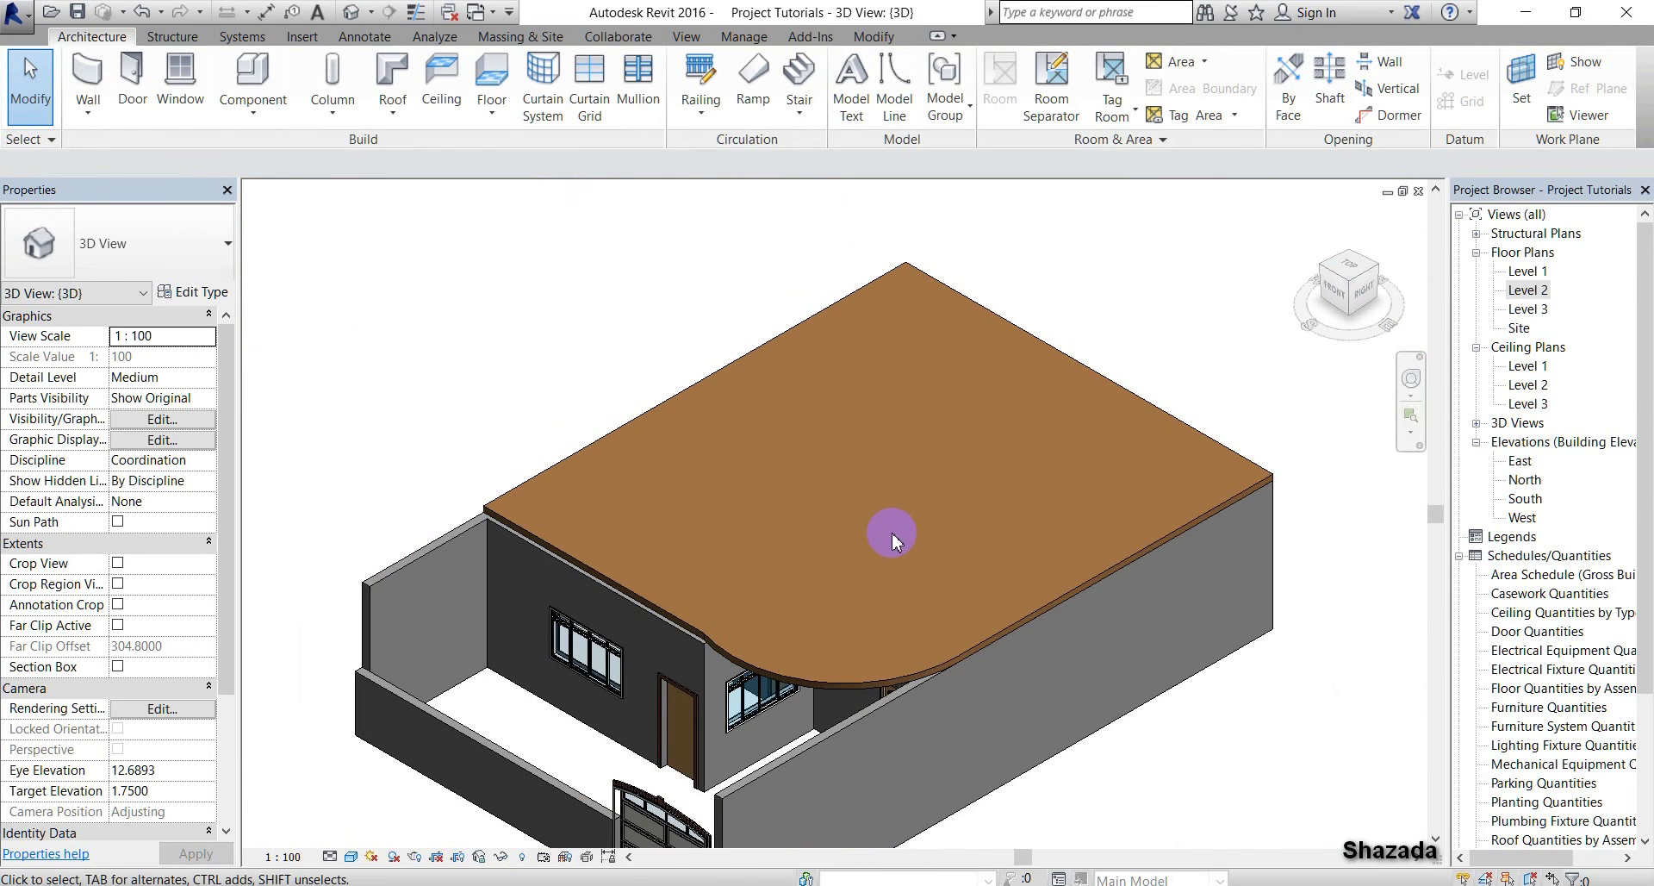
{"action": "left_click", "coordinate": [1349, 285]}
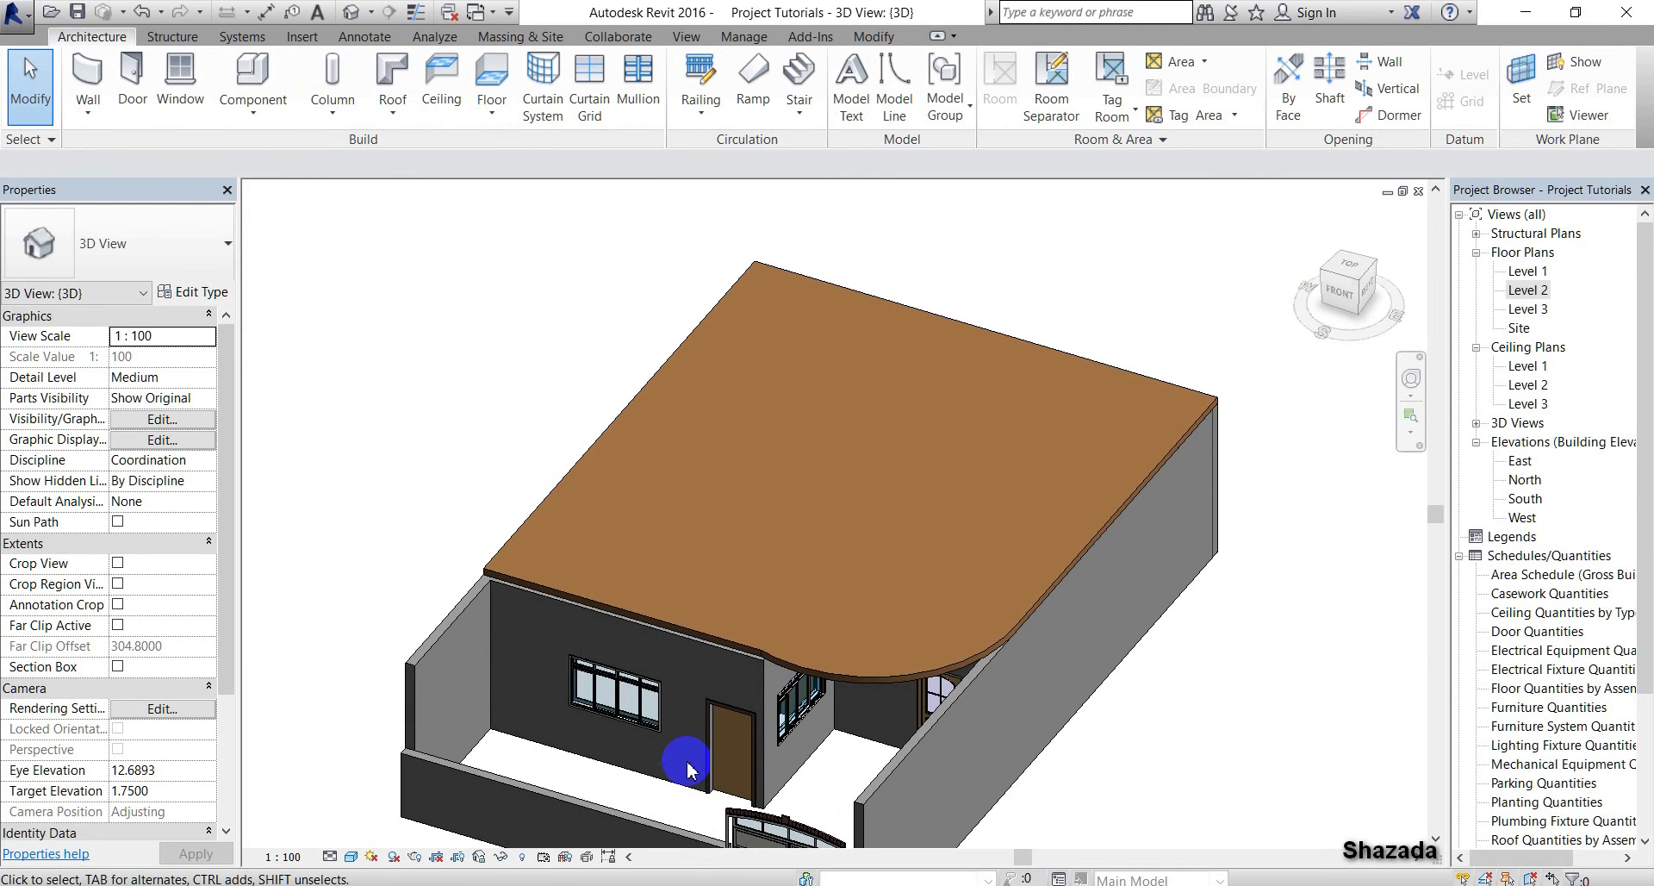
{"action": "middle_click_drag", "start_coordinate": [689, 769], "coordinate": [891, 775], "text": "shift"}
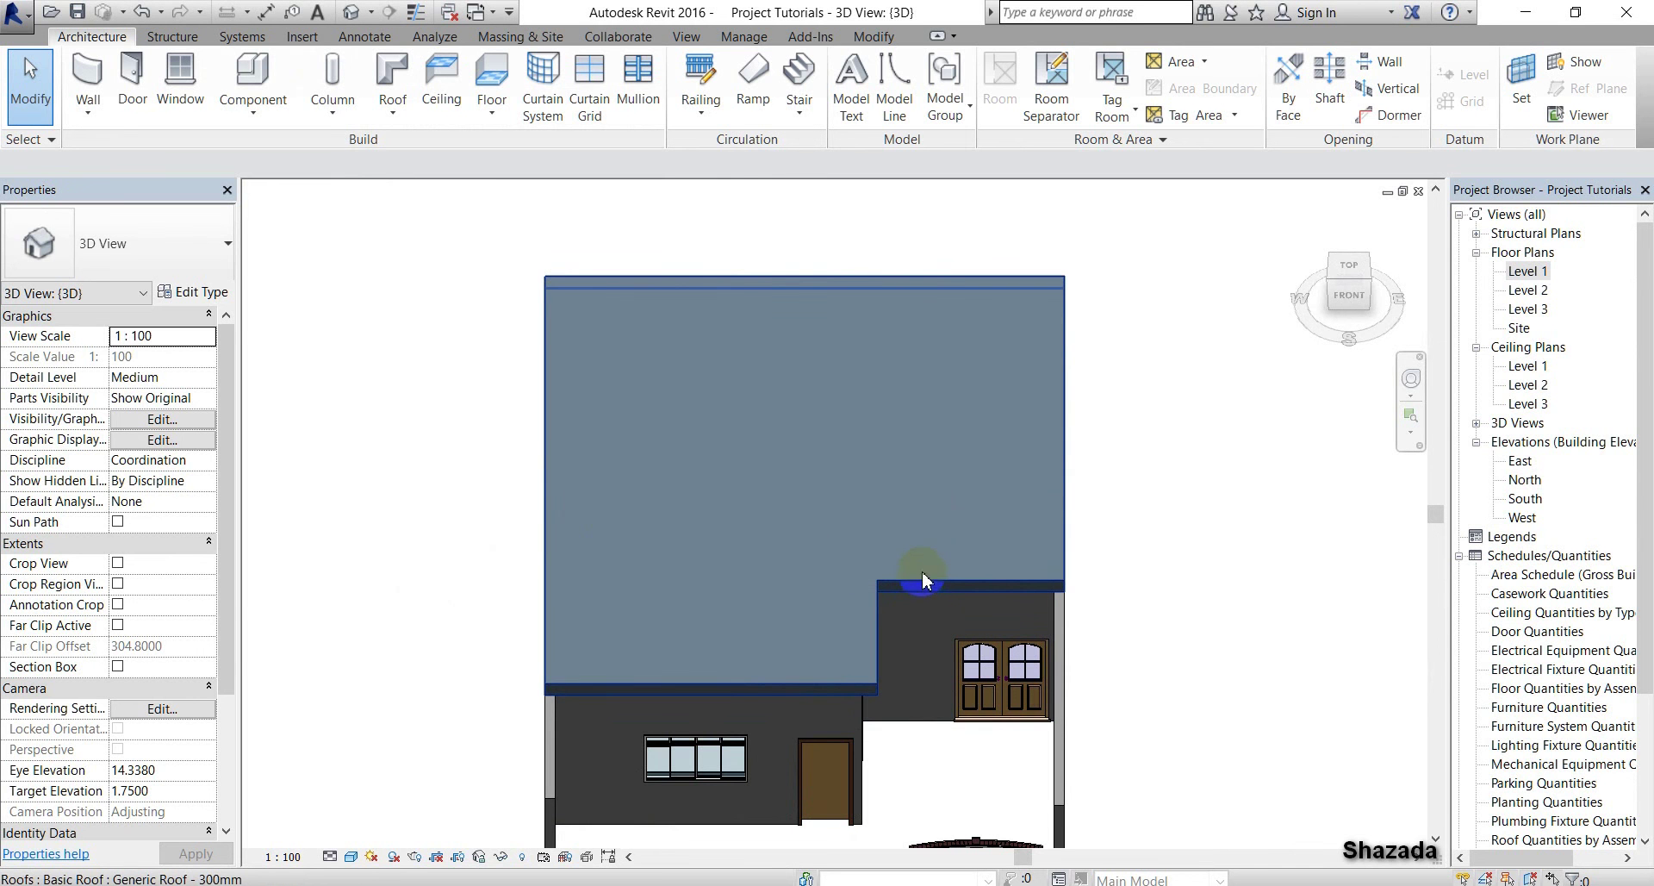
{"action": "left_click", "coordinate": [881, 674]}
{"action": "double_click", "coordinate": [881, 674]}
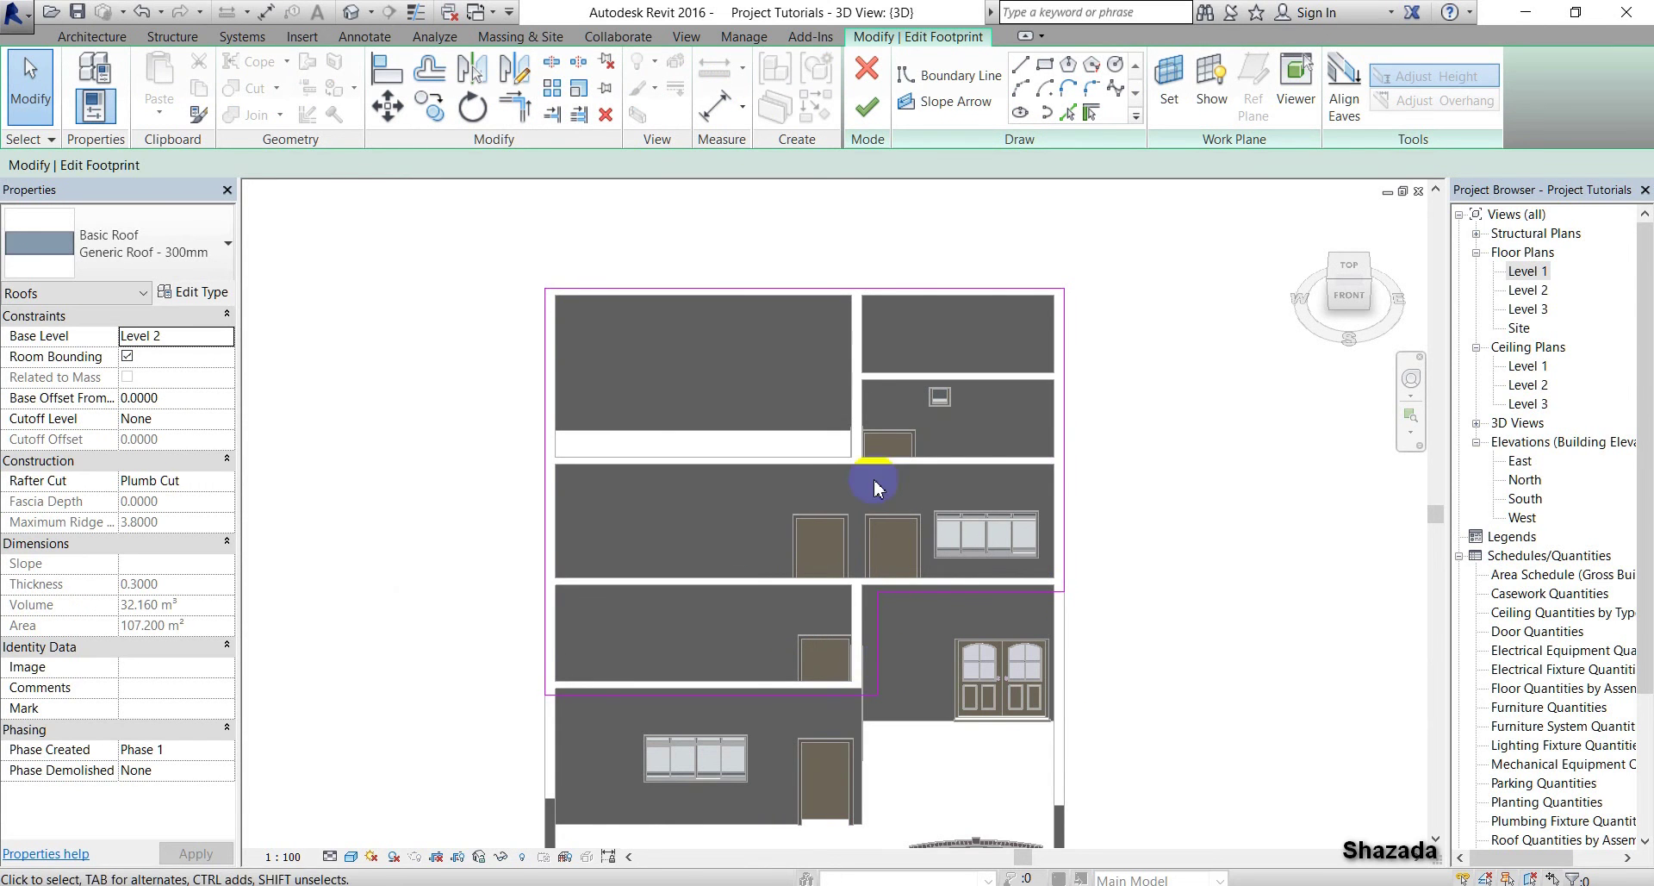
On Level 1, sketch a closed L-shaped opening outline inside the roof footprint
{"action": "double_click", "coordinate": [1529, 270]}
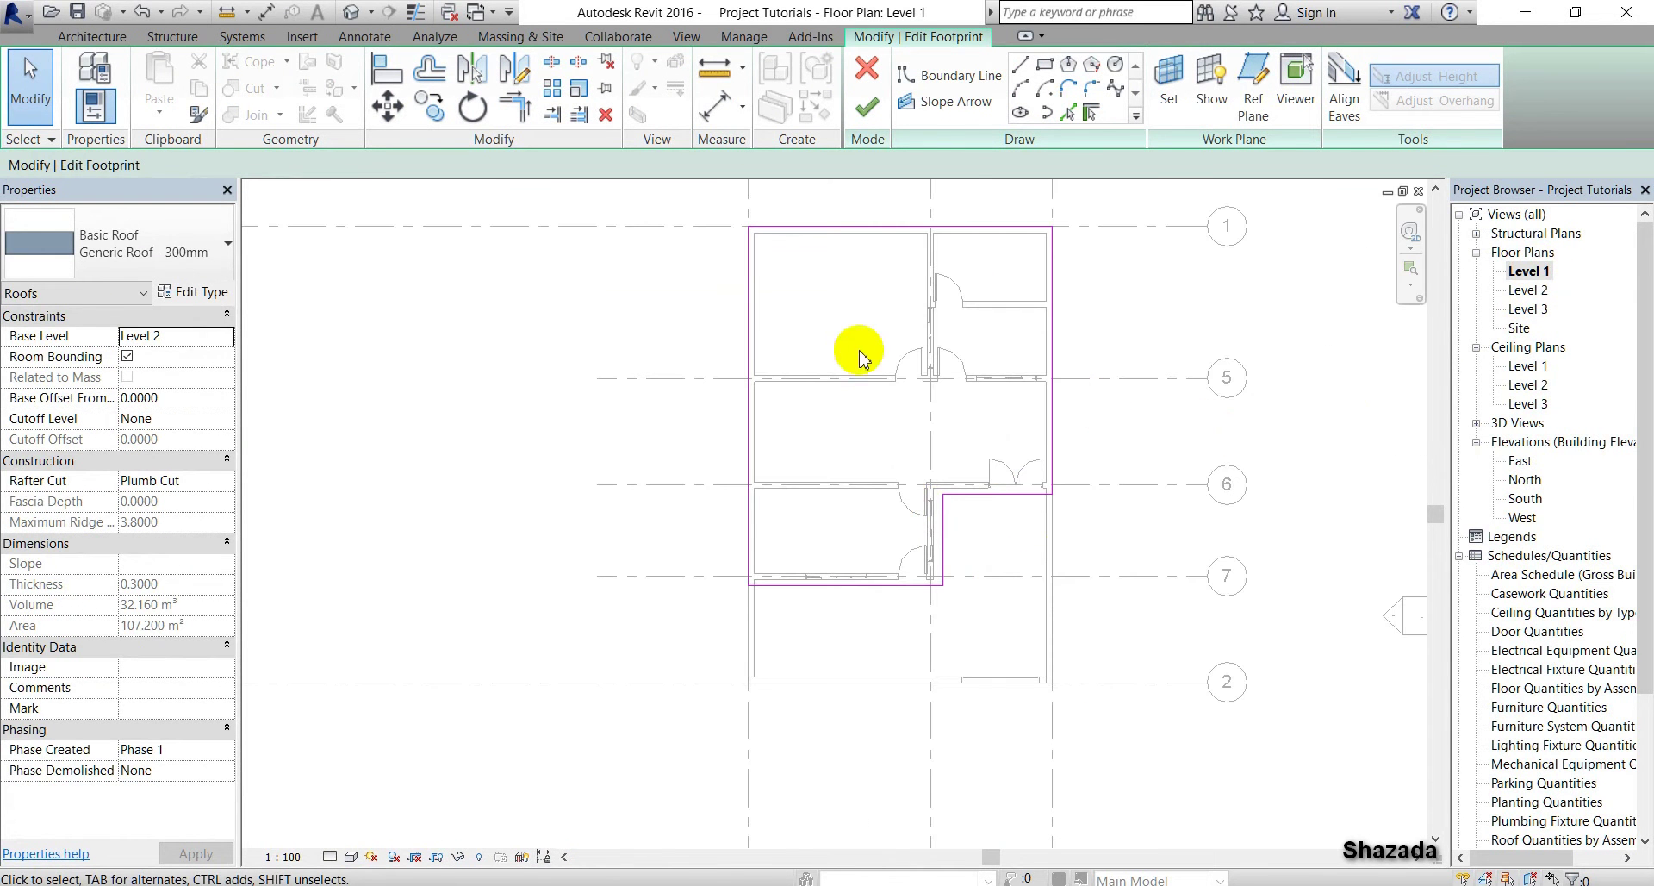
{"action": "left_click", "coordinate": [1025, 69]}
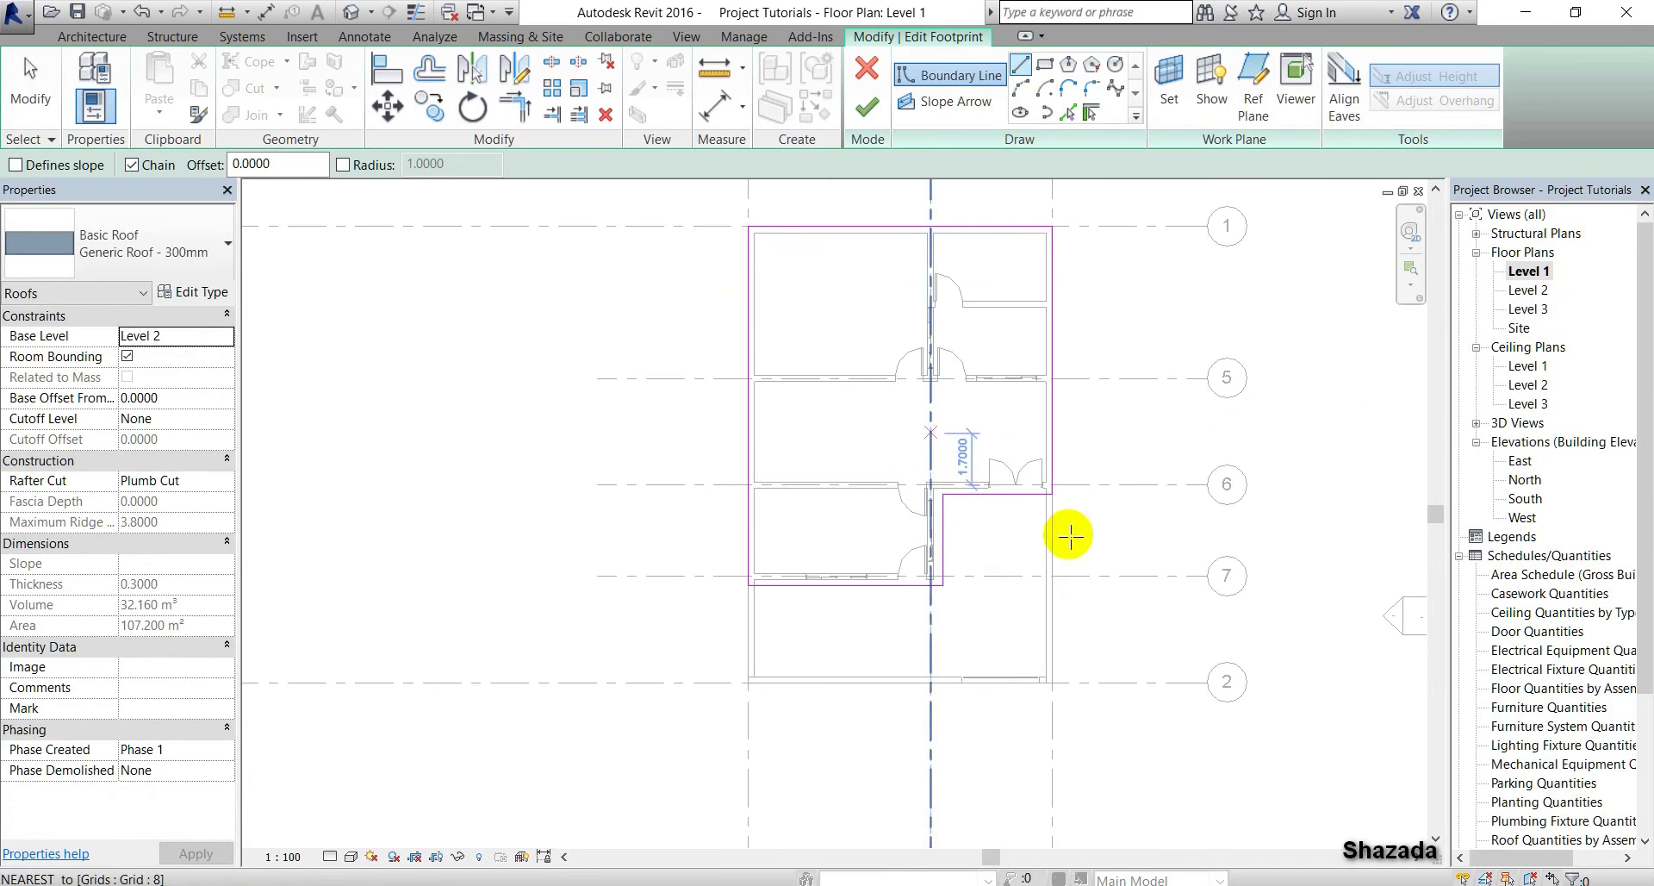
{"action": "scroll", "coordinate": [849, 441], "scroll_direction": "up", "scroll_amount": 3}
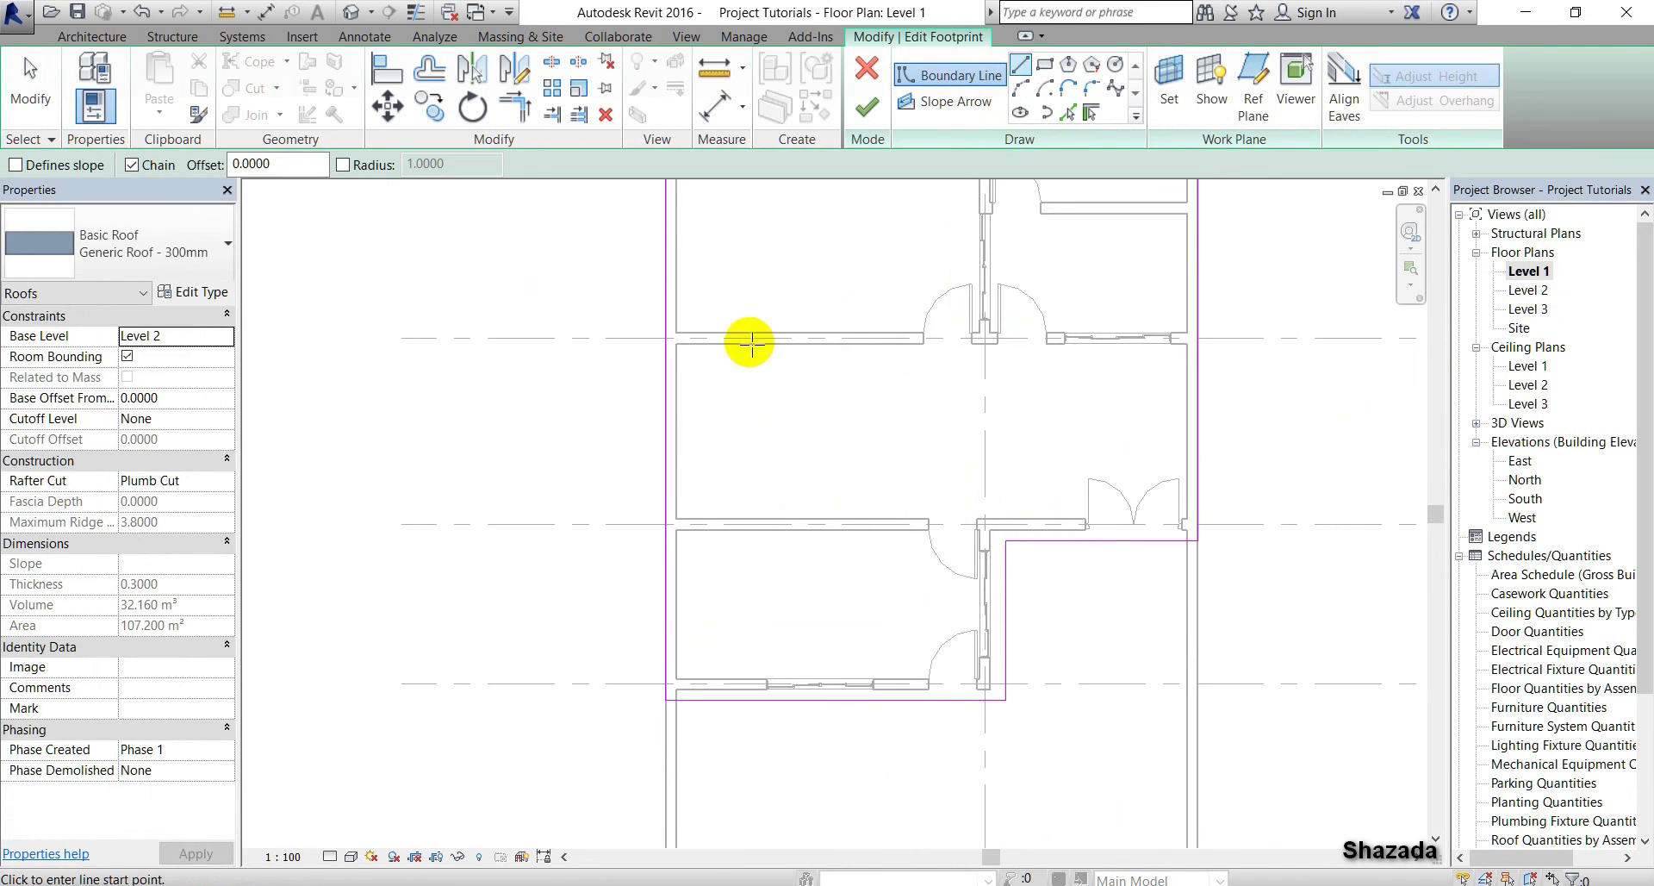
{"action": "left_click", "coordinate": [700, 342]}
{"action": "left_click", "coordinate": [698, 481]}
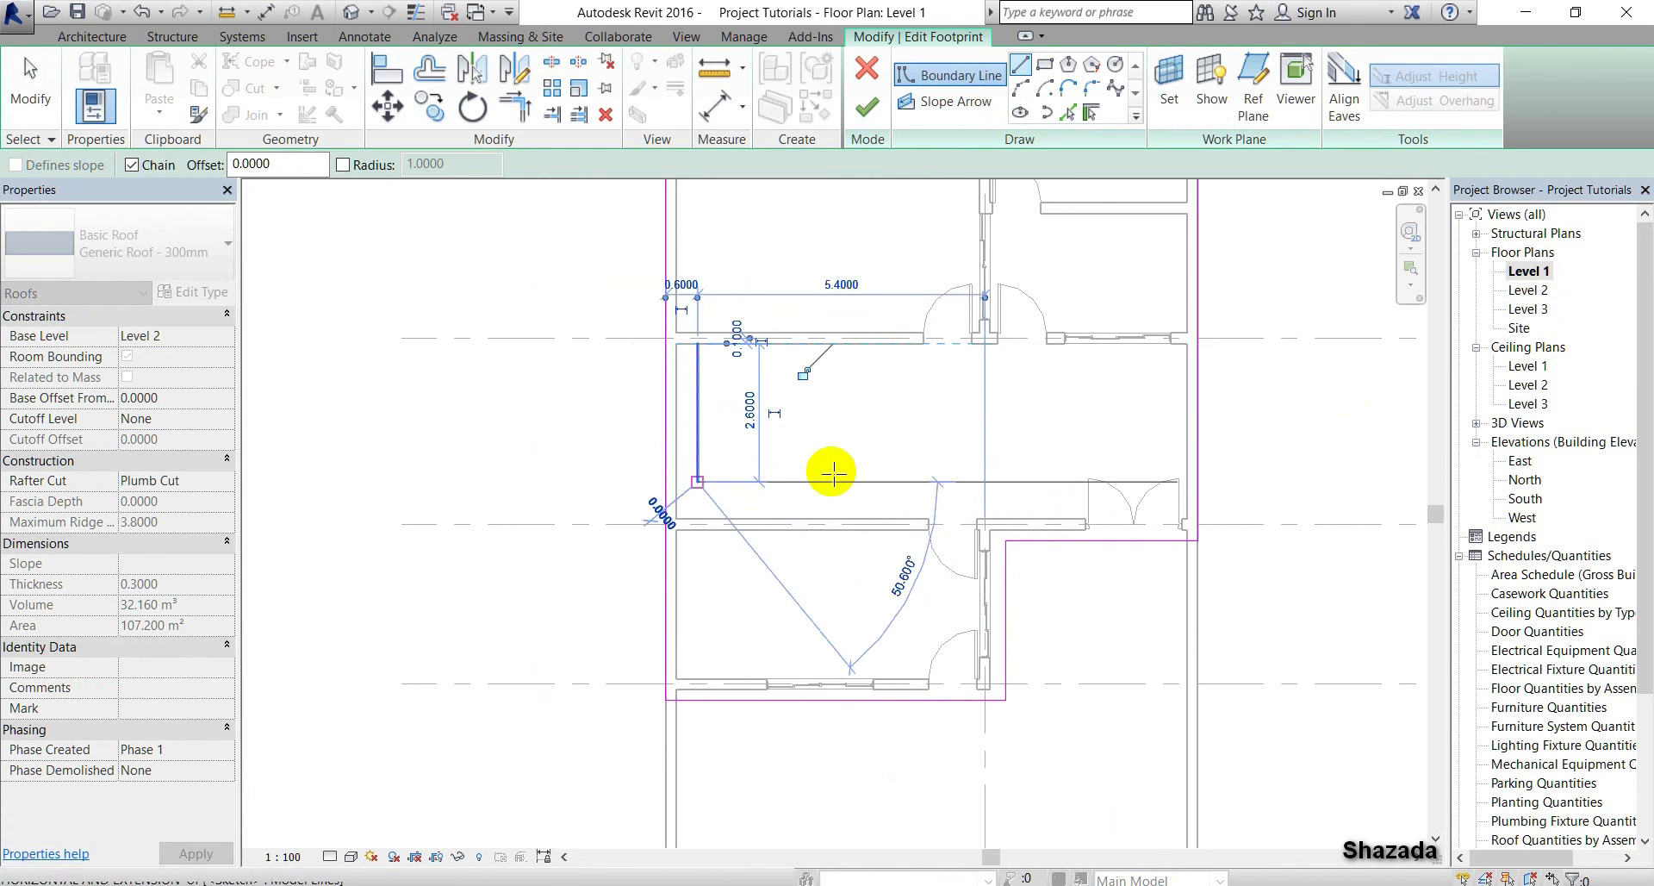
{"action": "left_click", "coordinate": [857, 481]}
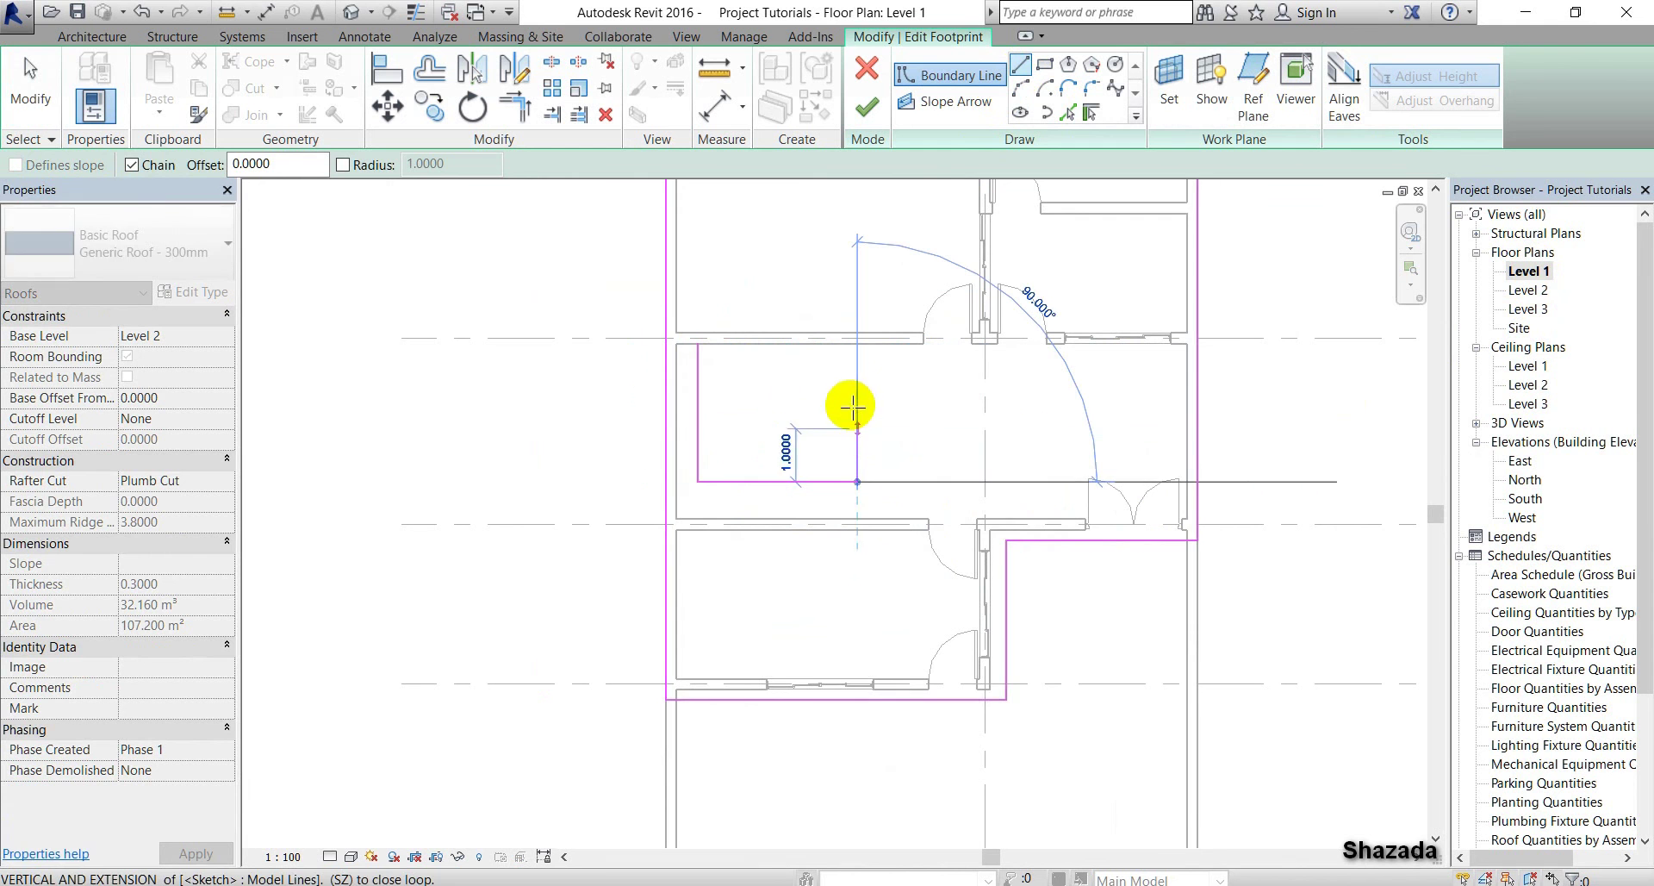
{"action": "left_click", "coordinate": [857, 419]}
{"action": "left_click", "coordinate": [751, 419]}
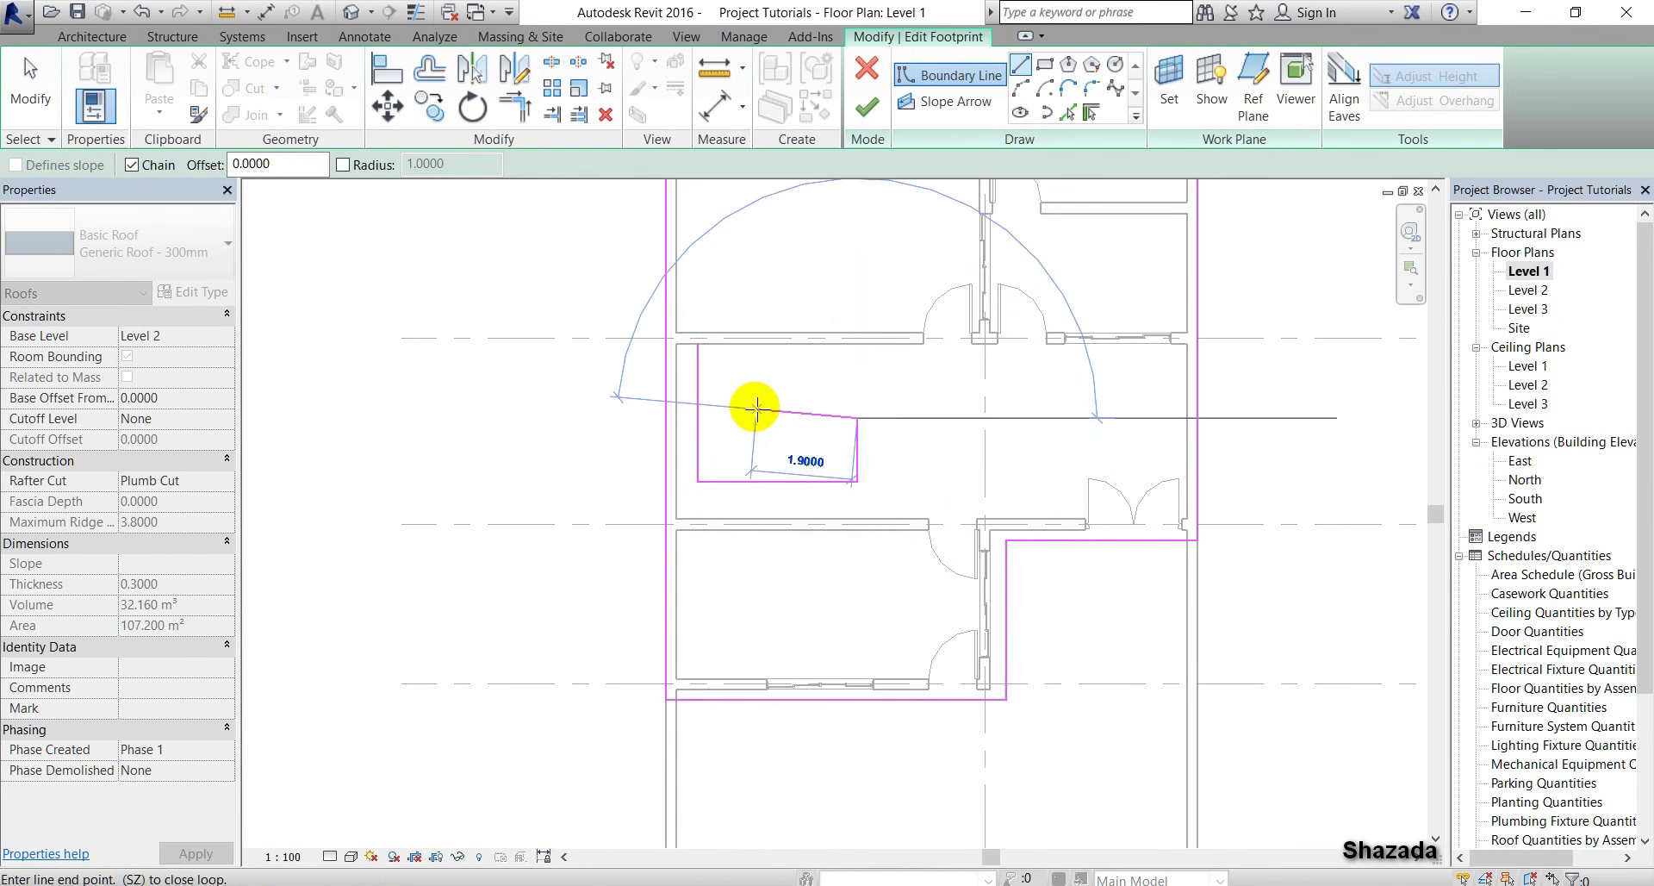
{"action": "left_click", "coordinate": [751, 343]}
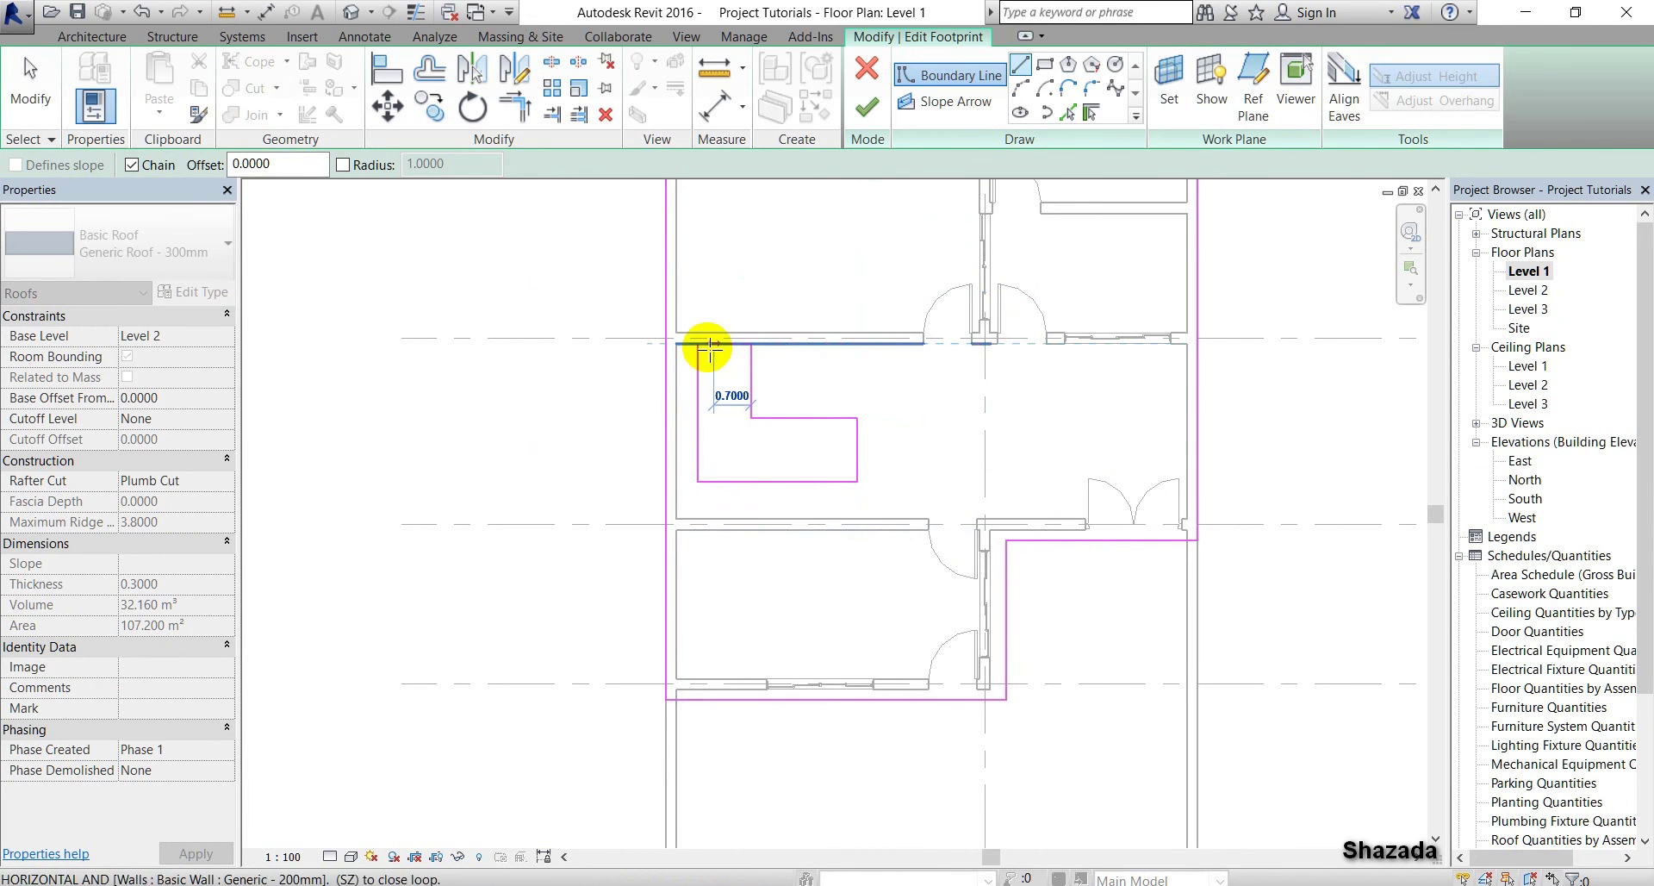
{"action": "left_click", "coordinate": [698, 344]}
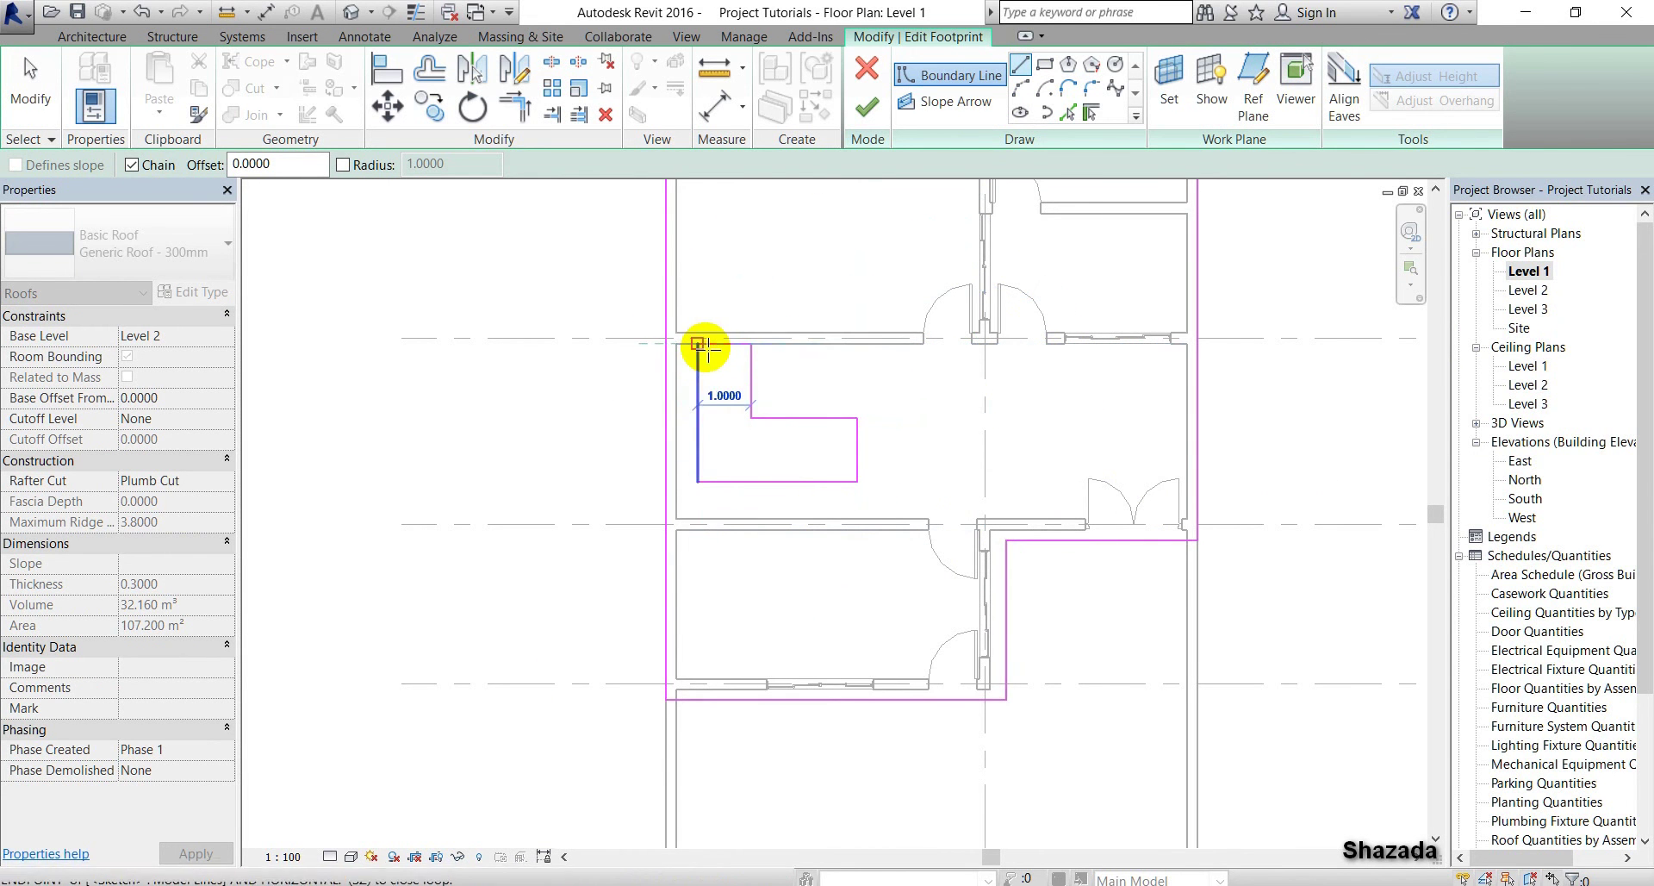
Finish the roof footprint without attaching walls and show the default 3D view
{"action": "left_click", "coordinate": [864, 108]}
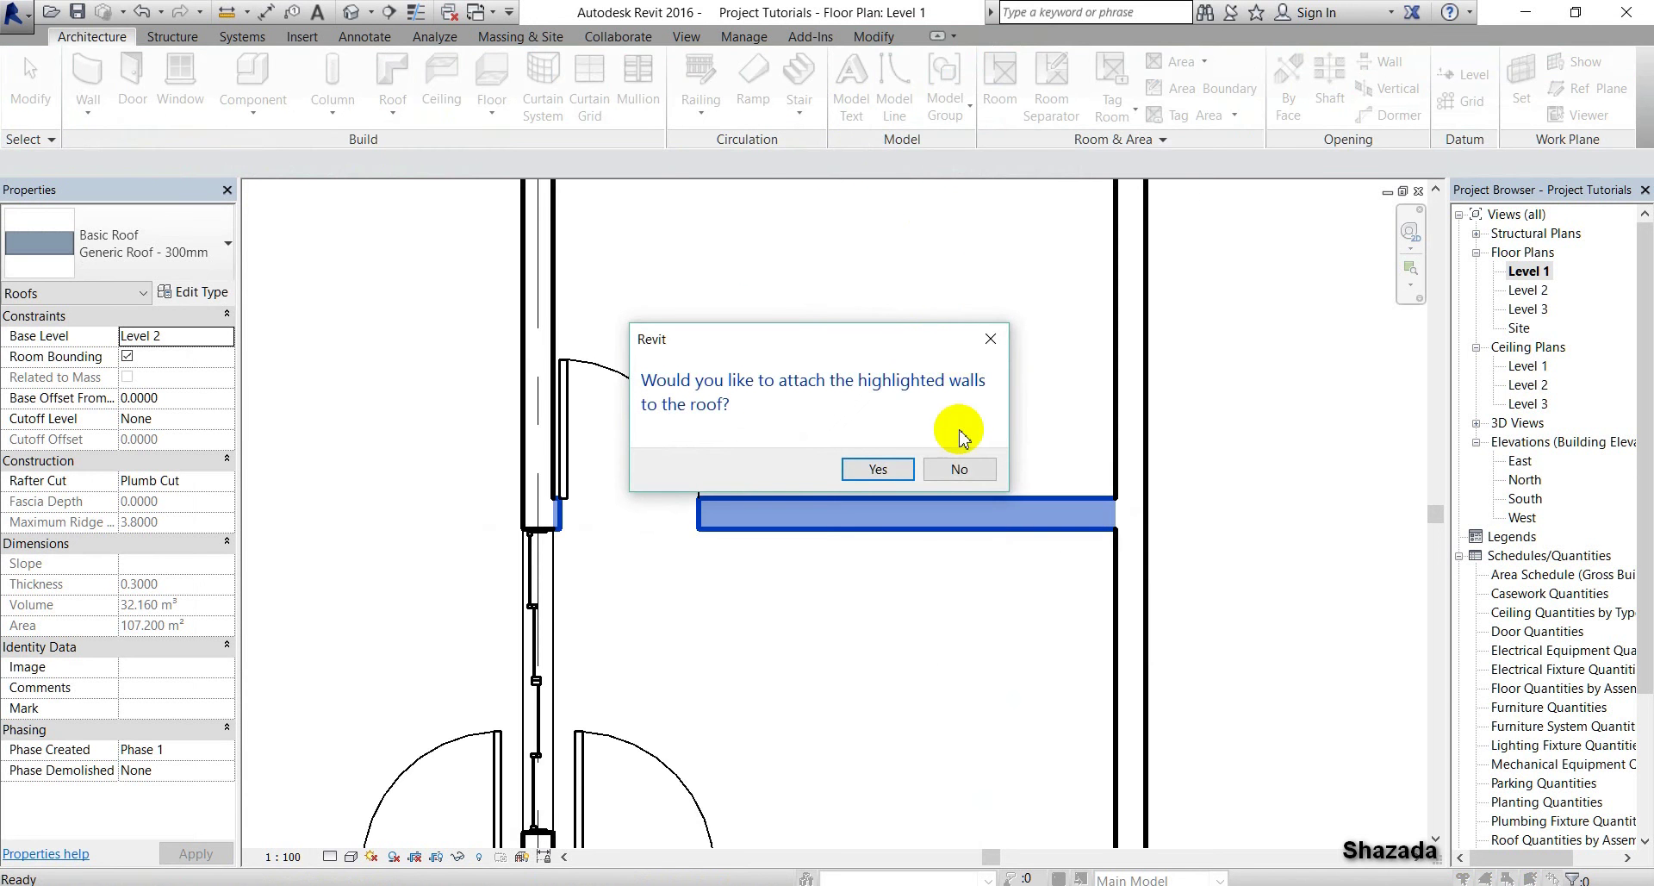
{"action": "left_click", "coordinate": [958, 470]}
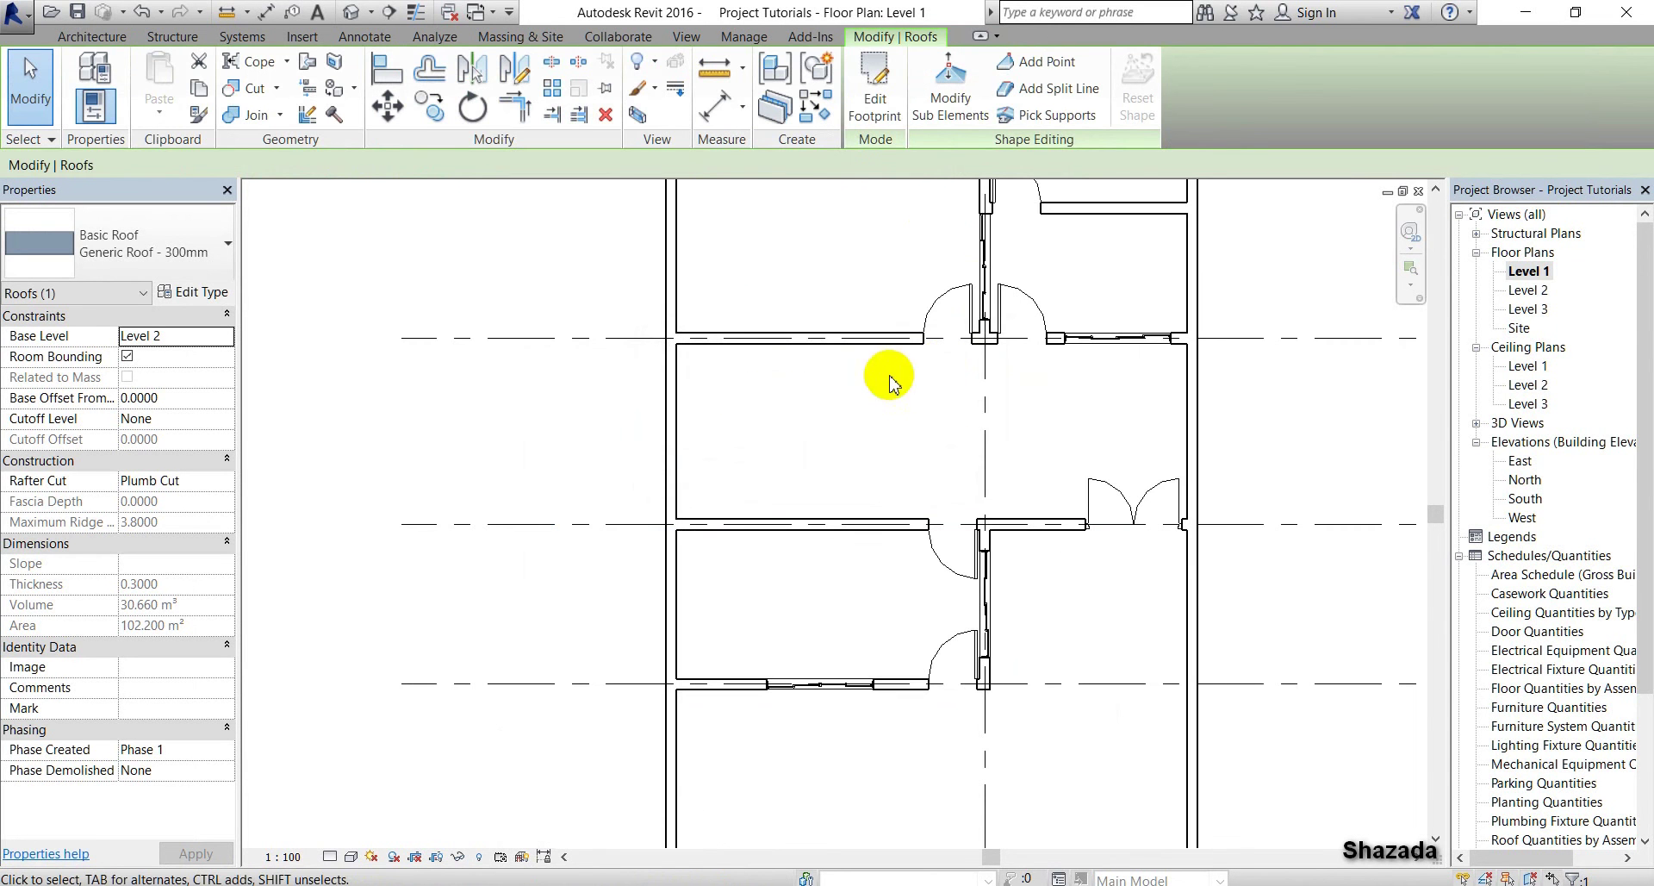
{"action": "left_click", "coordinate": [354, 12]}
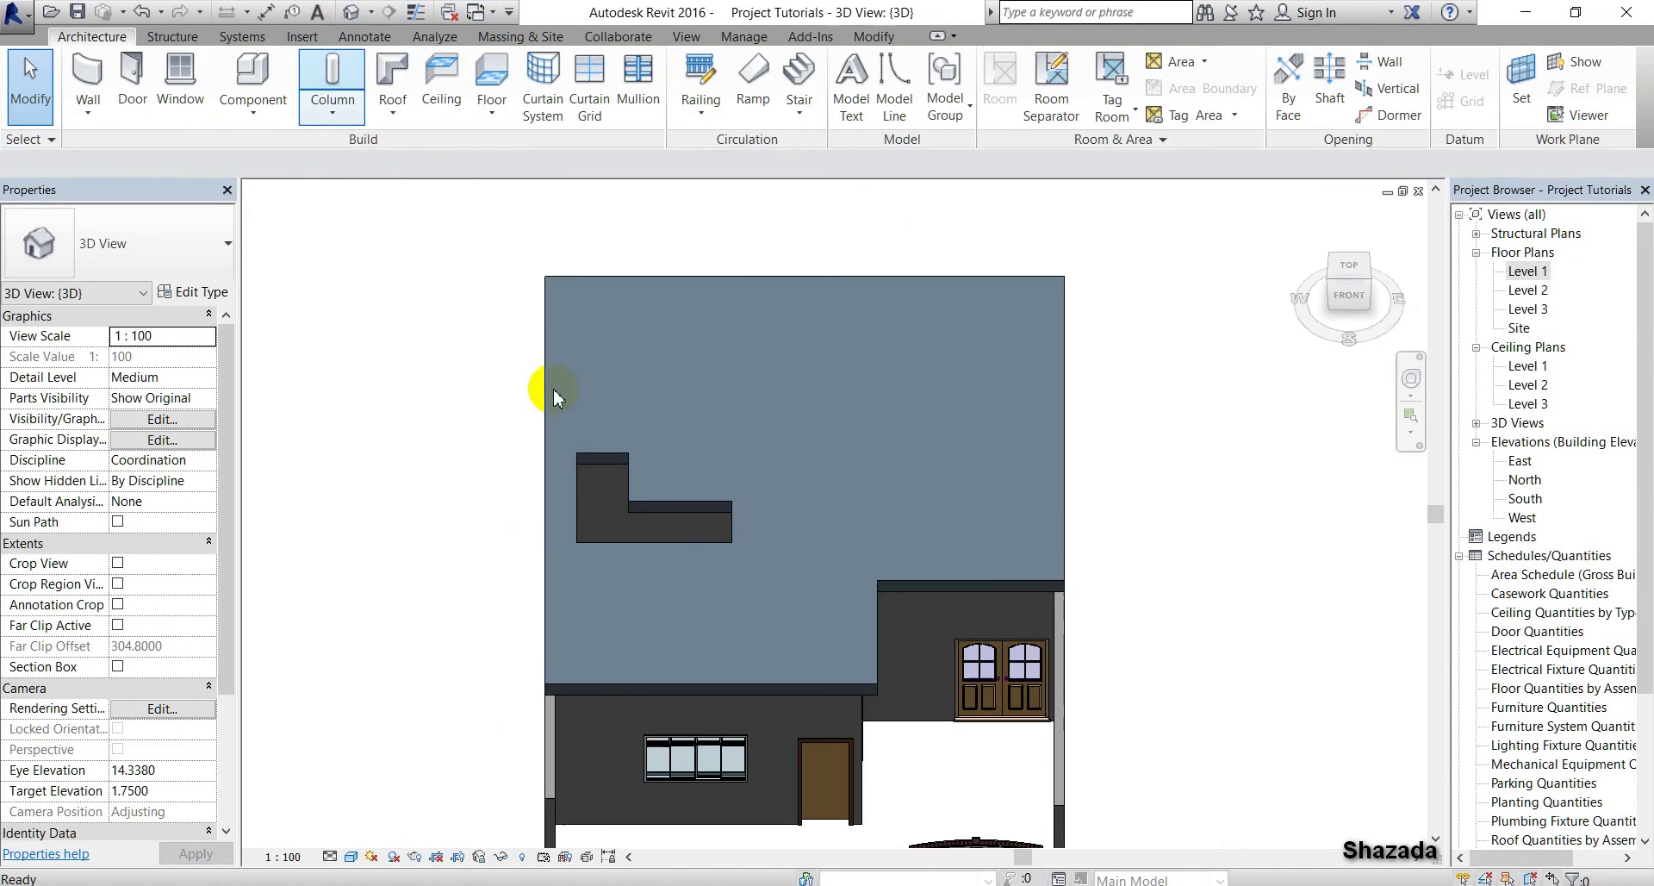
Orbit the model to an isometric view looking down on the roof
{"action": "mouse_move", "coordinate": [1367, 291]}
{"action": "left_mouse_down"}
{"action": "mouse_move", "coordinate": [986, 240]}
{"action": "mouse_move", "coordinate": [1104, 250]}
{"action": "mouse_move", "coordinate": [1207, 310]}
{"action": "mouse_move", "coordinate": [1322, 343]}
{"action": "mouse_move", "coordinate": [246, 356]}
{"action": "mouse_move", "coordinate": [343, 368]}
{"action": "mouse_move", "coordinate": [269, 365]}
{"action": "mouse_move", "coordinate": [1274, 340]}
{"action": "mouse_move", "coordinate": [1217, 364]}
{"action": "mouse_move", "coordinate": [1189, 354]}
{"action": "mouse_move", "coordinate": [1281, 358]}
{"action": "mouse_move", "coordinate": [1335, 323]}
{"action": "mouse_move", "coordinate": [1324, 350]}
{"action": "mouse_move", "coordinate": [1293, 357]}
{"action": "mouse_move", "coordinate": [1135, 350]}
{"action": "mouse_move", "coordinate": [1181, 346]}
{"action": "left_mouse_up"}
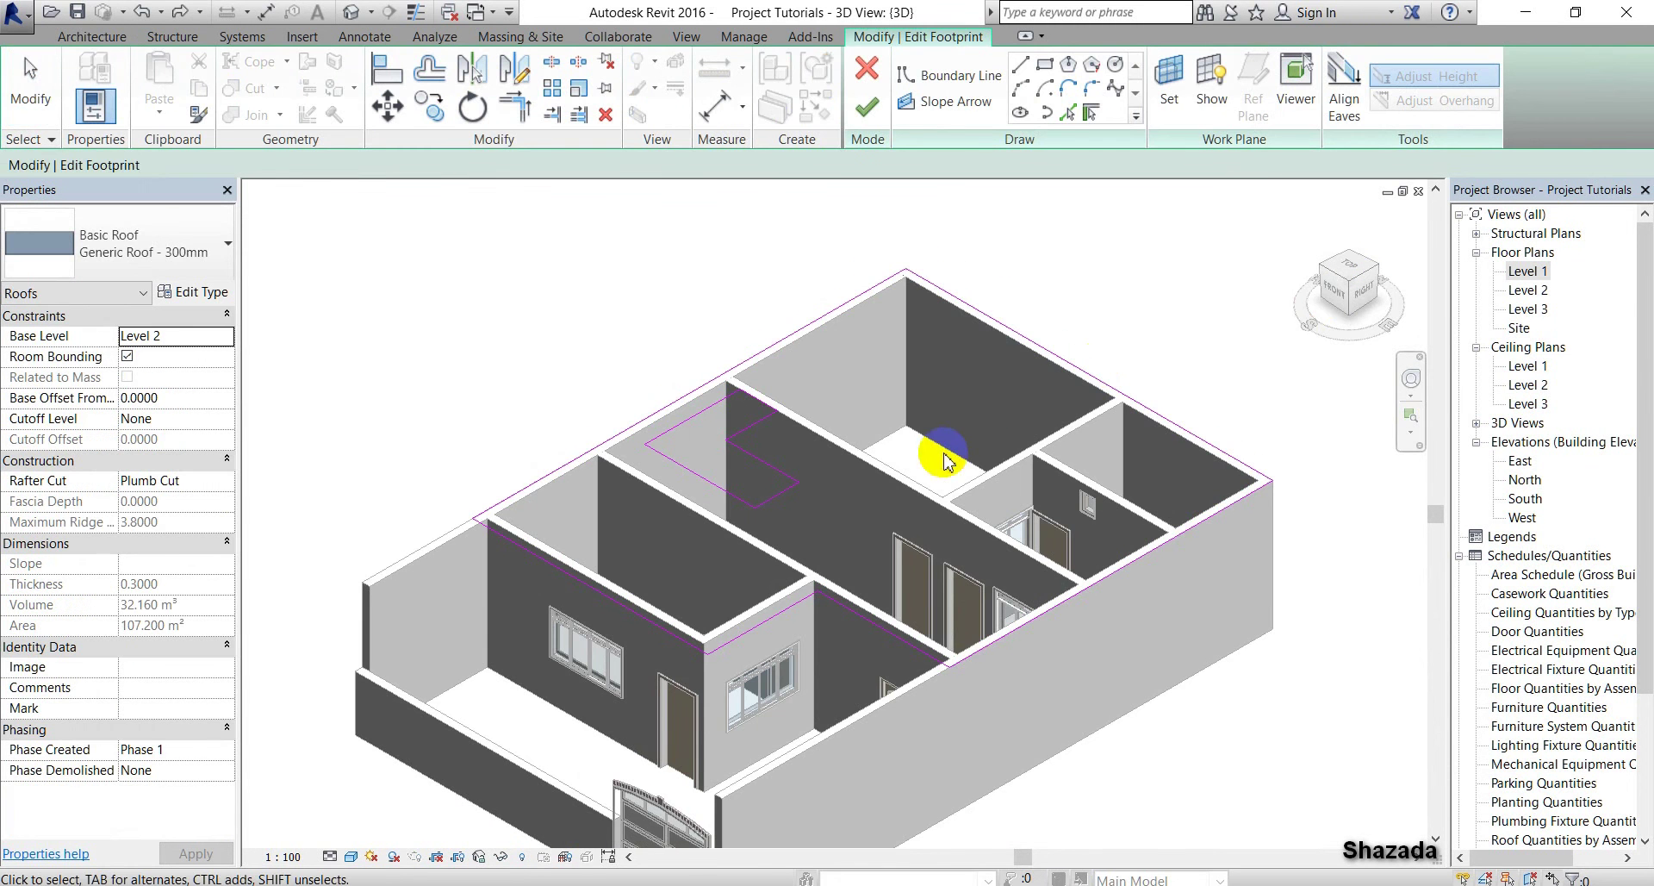
On the Level 1 plan, delete all the old L-shaped opening sketch lines
{"action": "double_click", "coordinate": [1521, 272]}
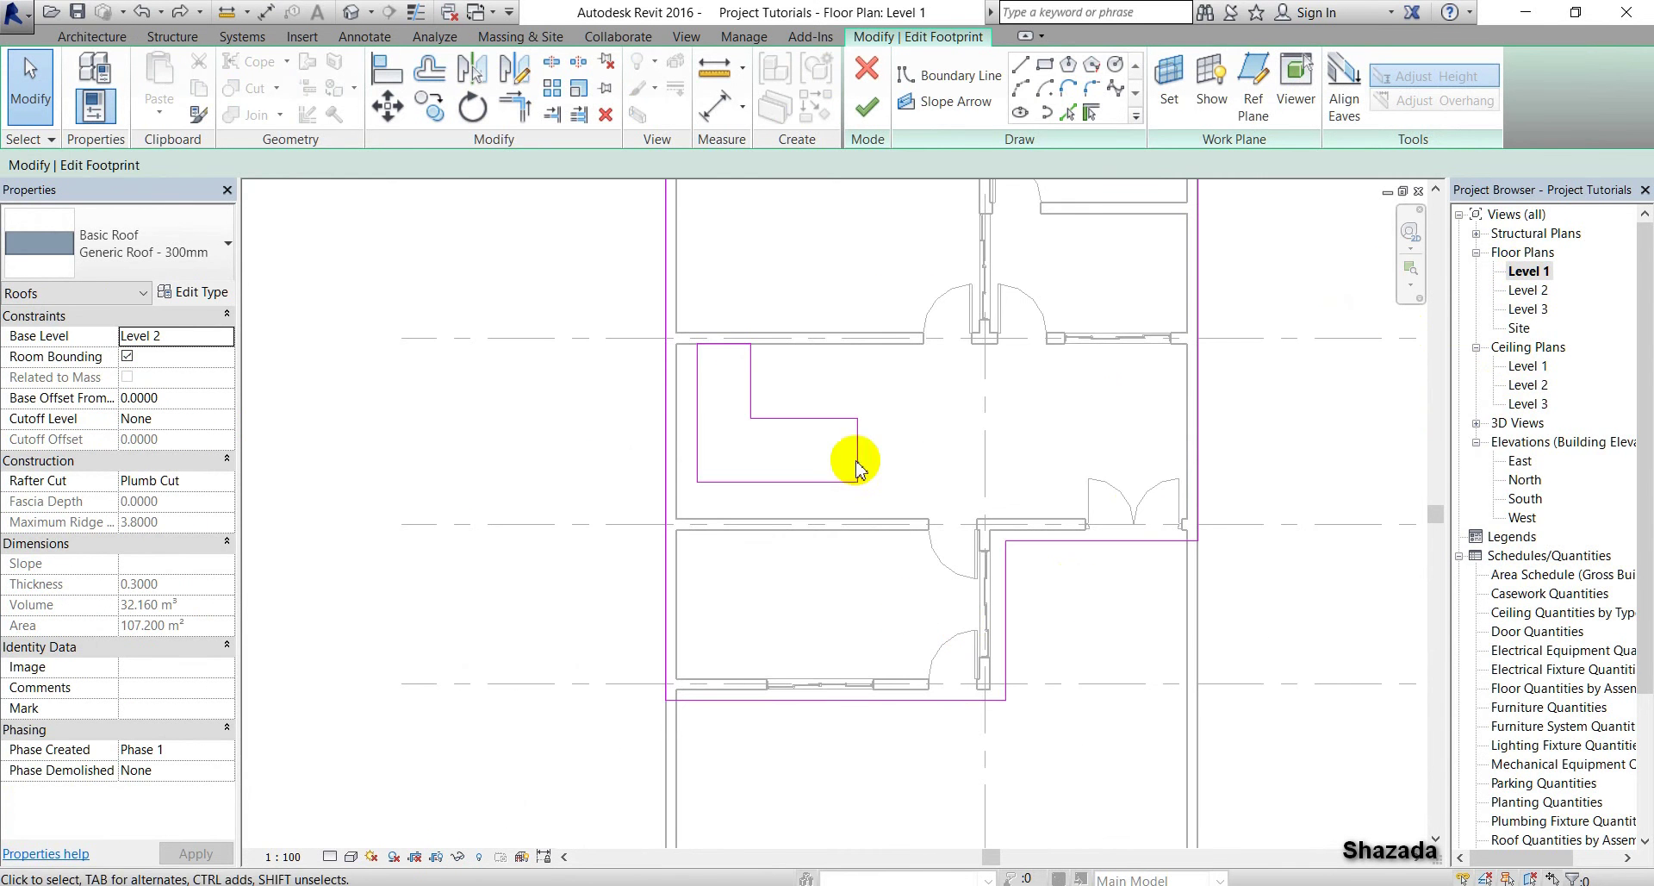
{"action": "mouse_move", "coordinate": [927, 481]}
{"action": "left_mouse_down"}
{"action": "mouse_move", "coordinate": [749, 385]}
{"action": "mouse_move", "coordinate": [694, 307]}
{"action": "mouse_move", "coordinate": [680, 326]}
{"action": "left_mouse_up"}
{"action": "key", "text": "Delete"}
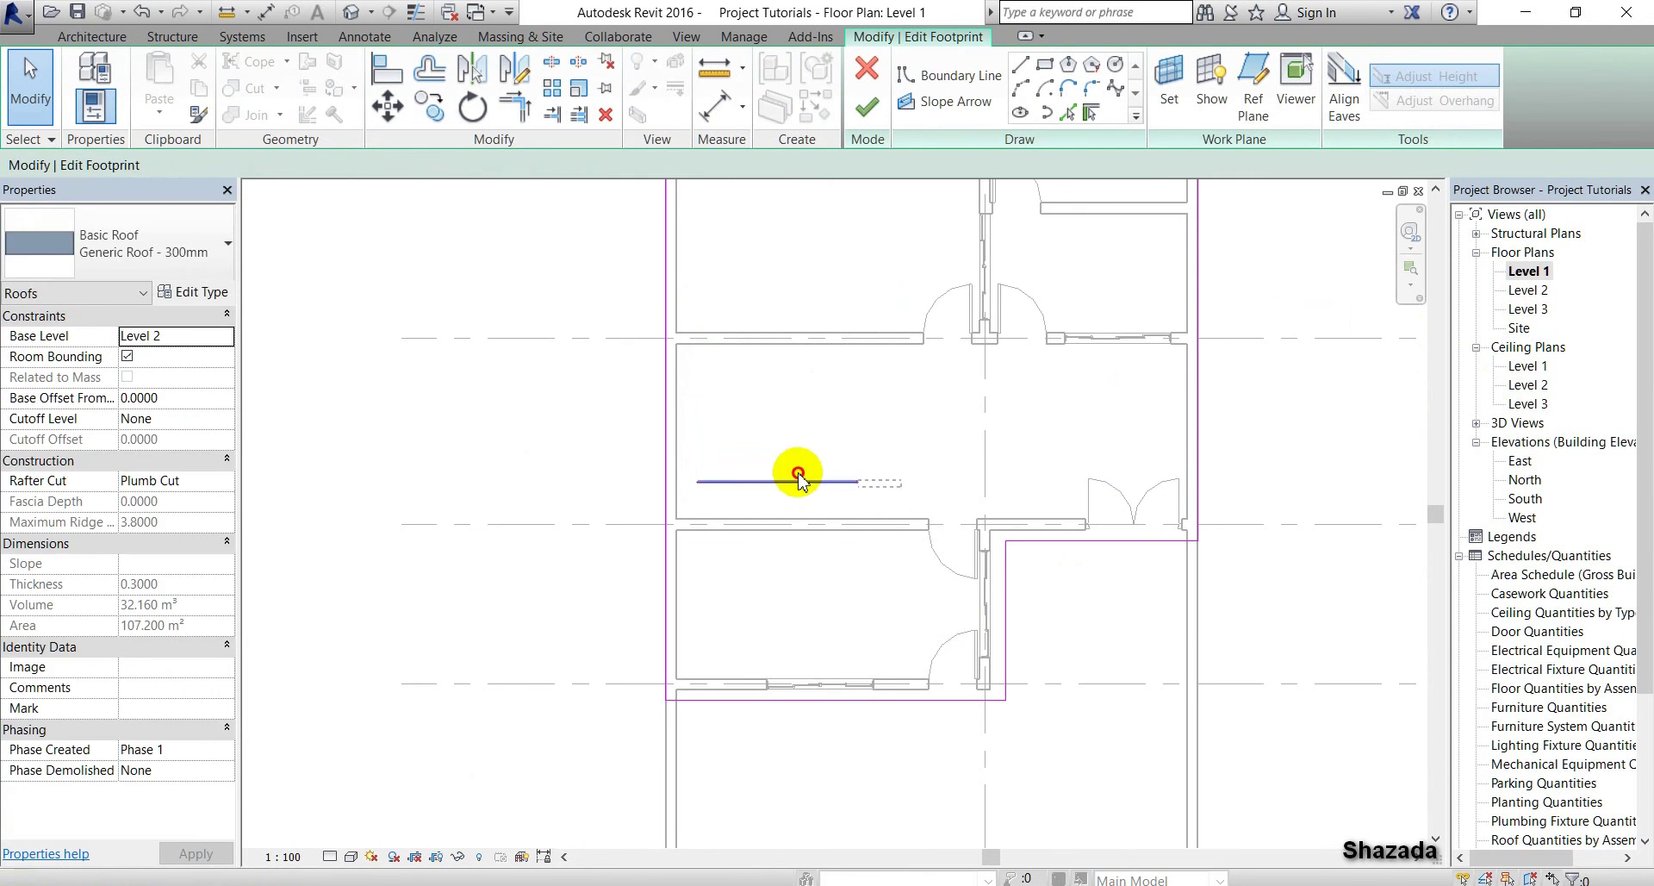
{"action": "left_click", "coordinate": [798, 480]}
{"action": "key", "text": "Delete"}
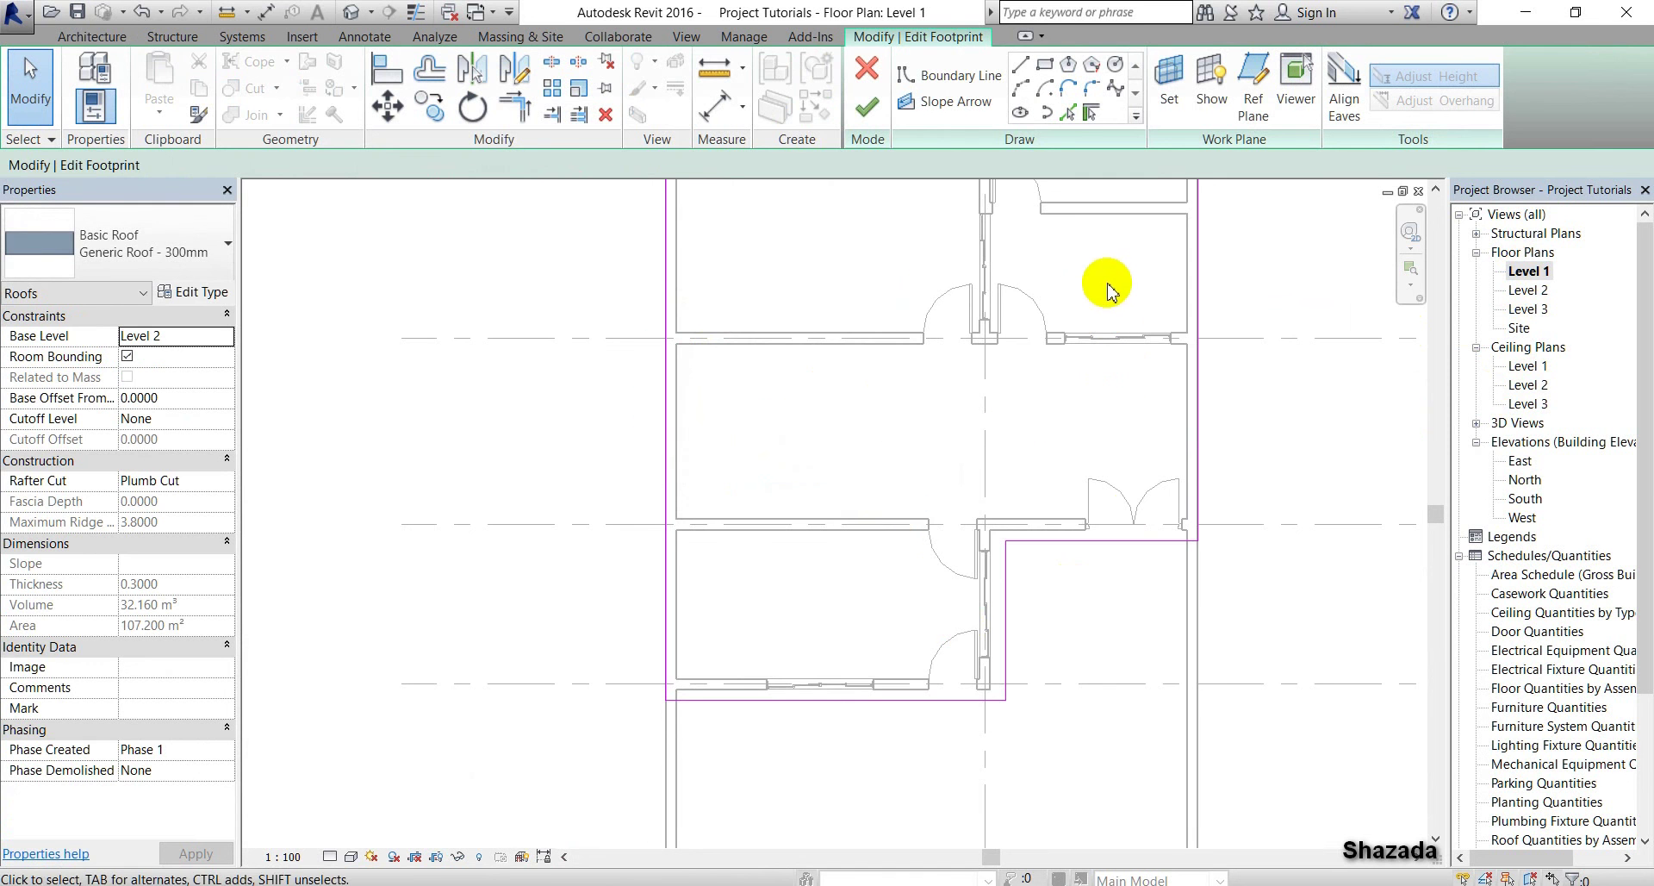
Draw a closed rectangular opening boundary over the upper-right room
{"action": "middle_click_drag", "start_coordinate": [1109, 291], "coordinate": [1106, 424]}
{"action": "left_click", "coordinate": [1021, 65]}
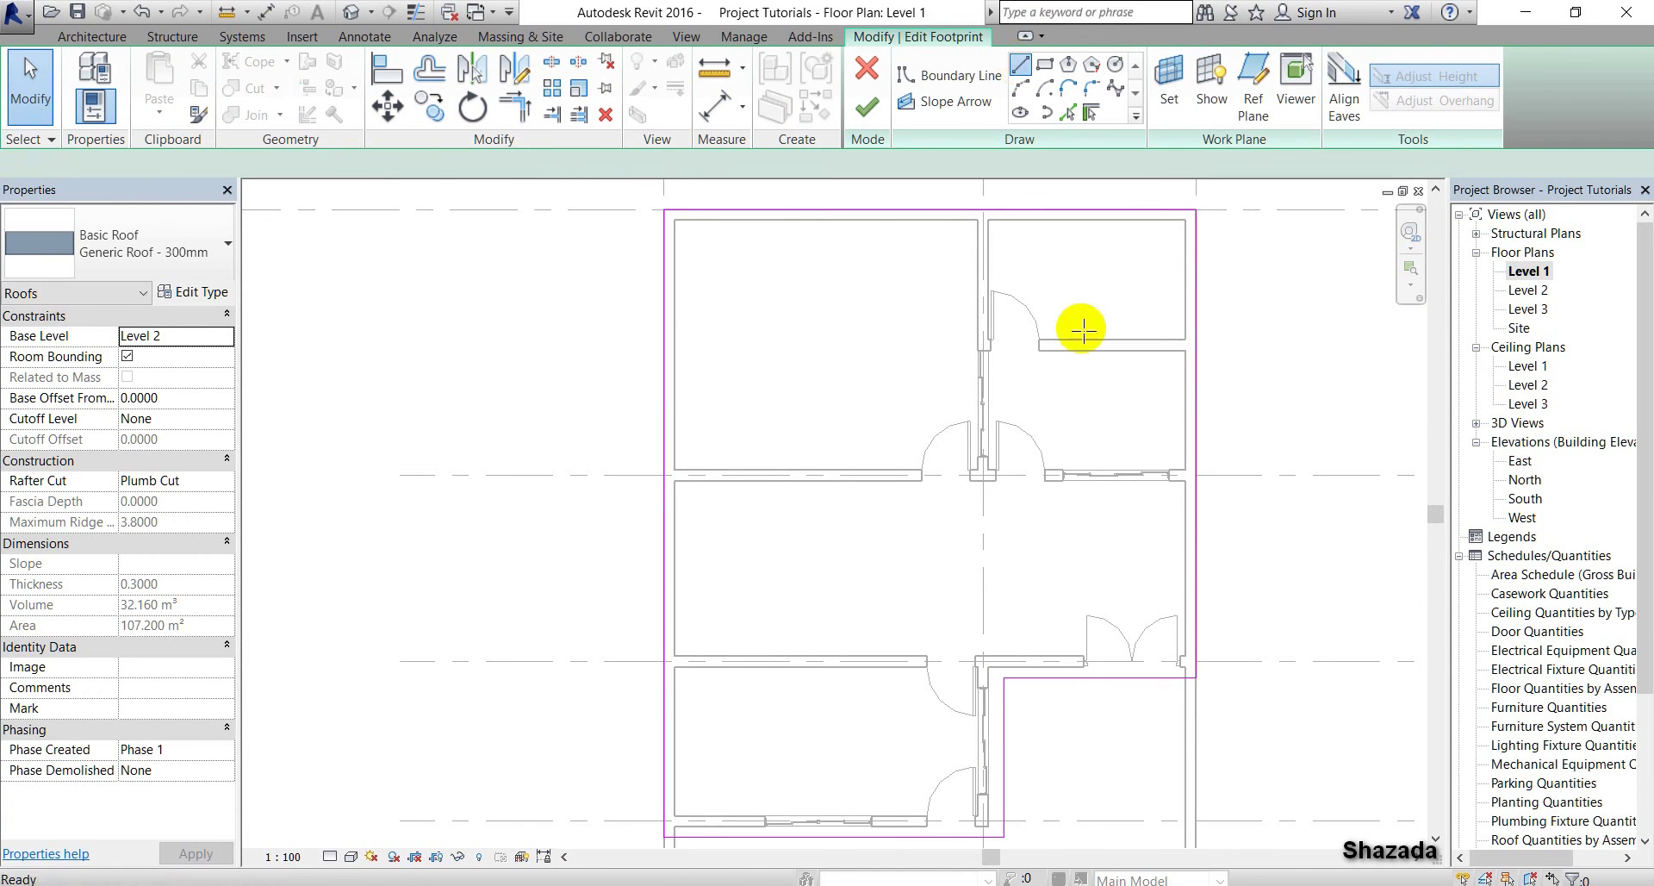
{"action": "left_click", "coordinate": [1185, 351]}
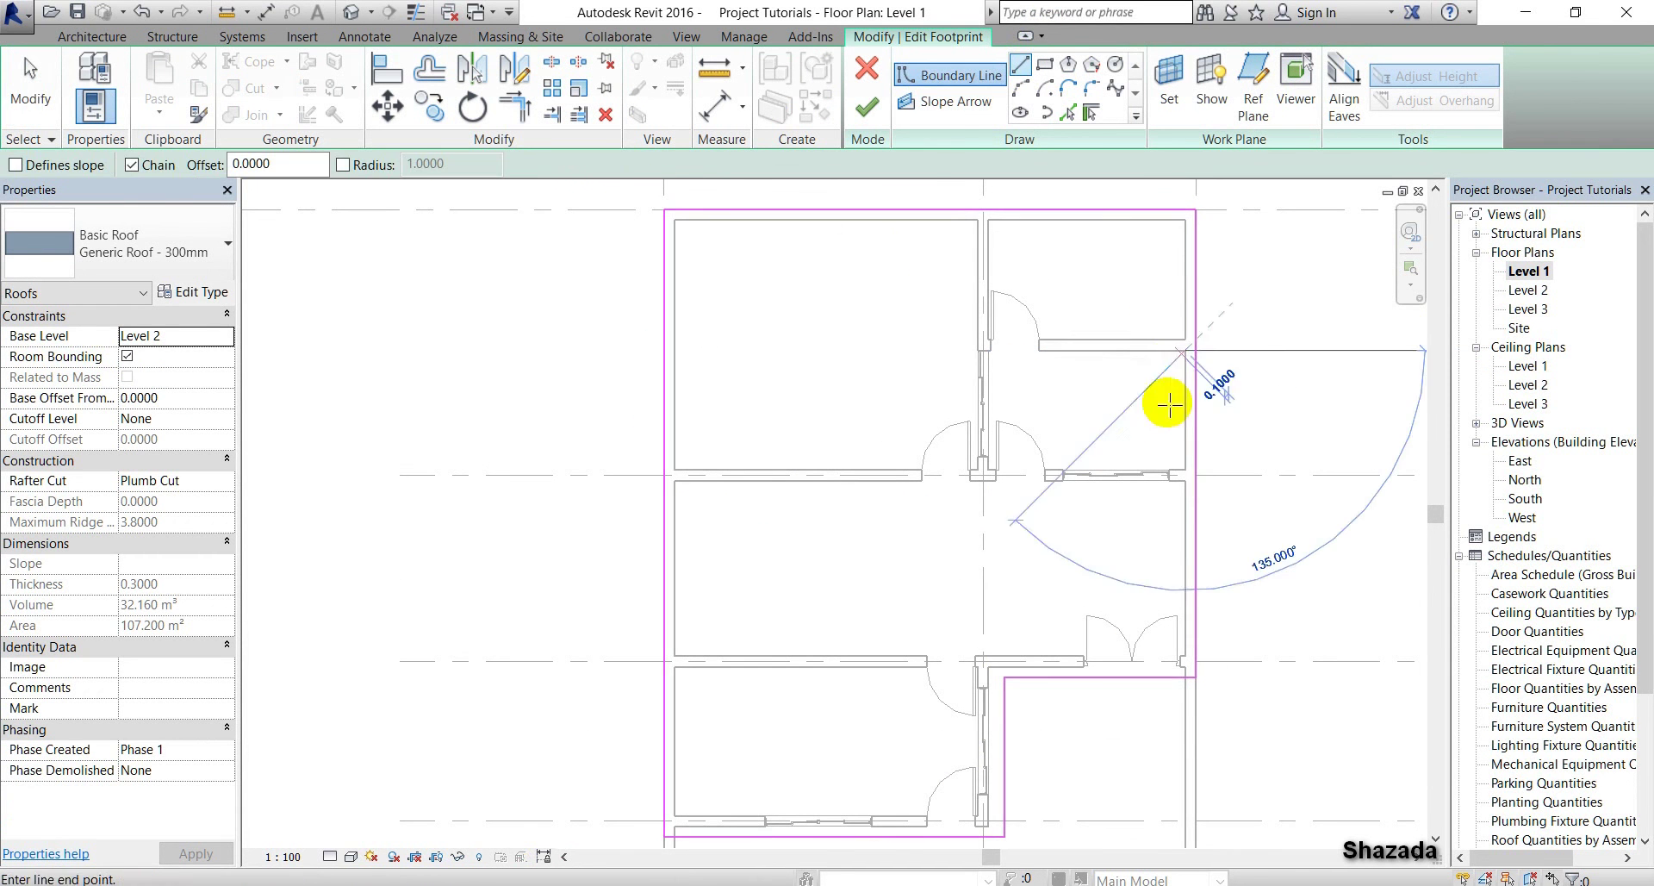
{"action": "left_click", "coordinate": [1184, 469]}
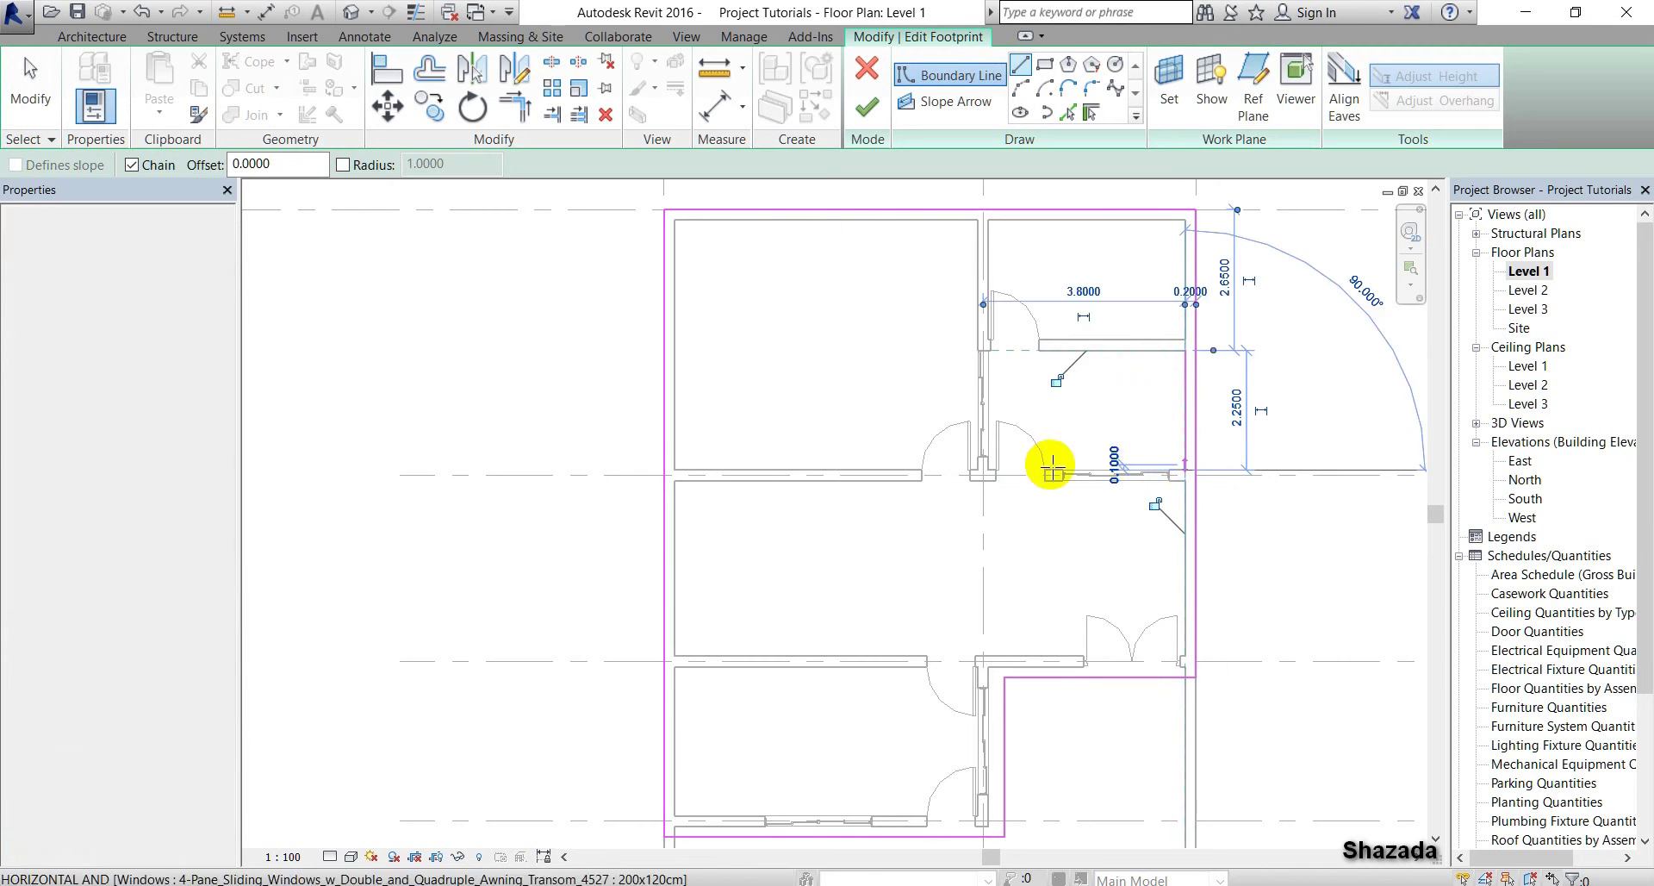
{"action": "left_click", "coordinate": [985, 470]}
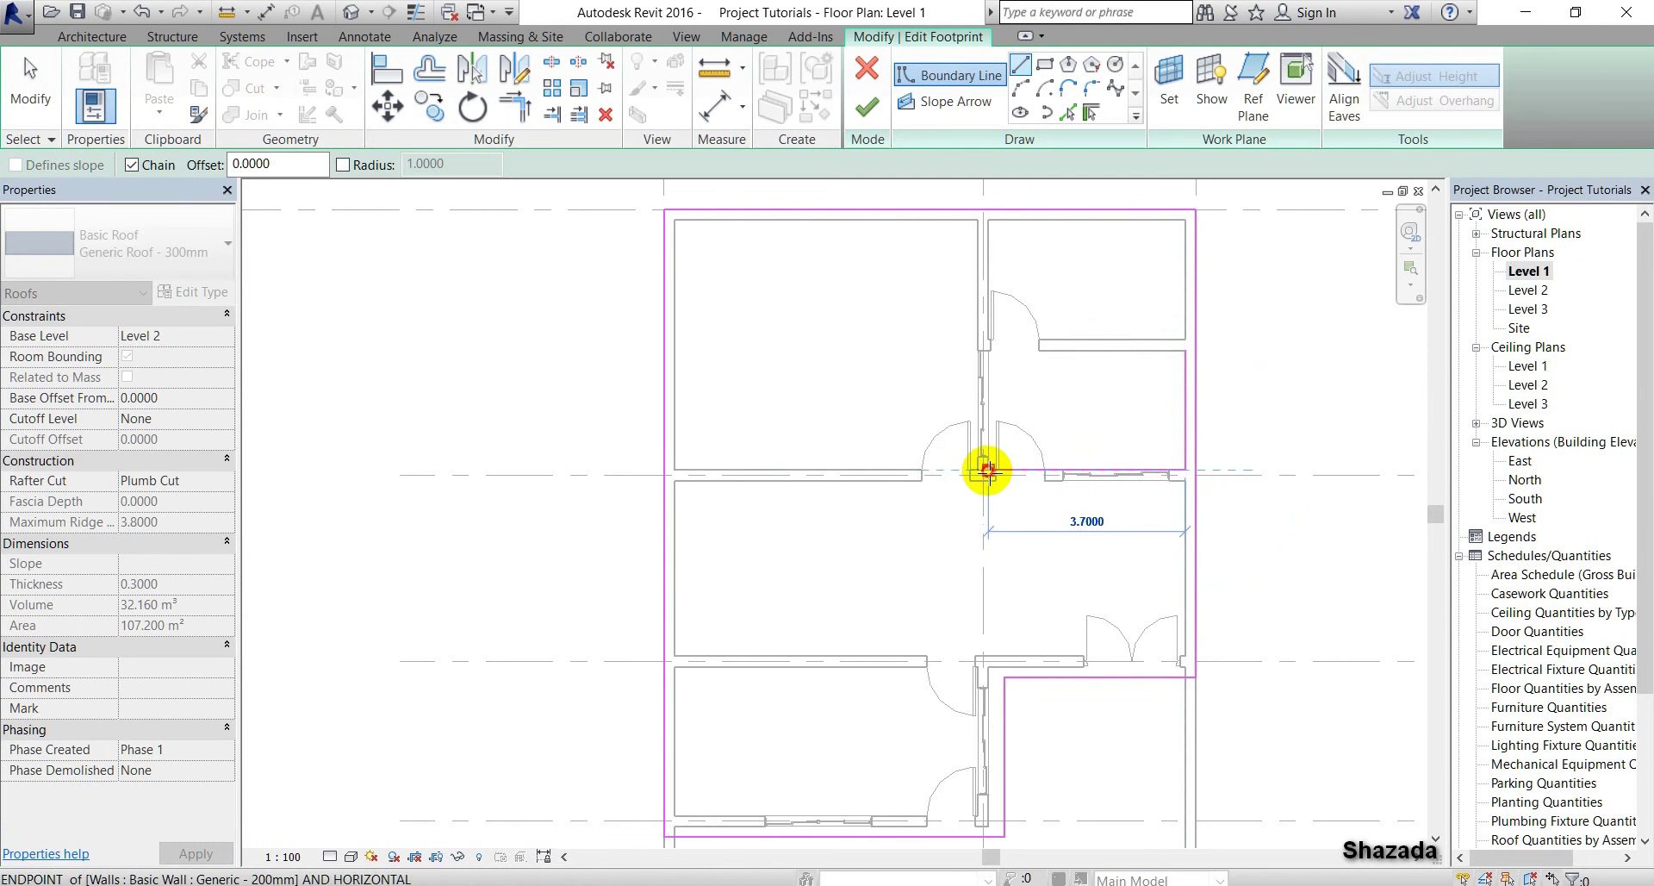
{"action": "left_click", "coordinate": [988, 352]}
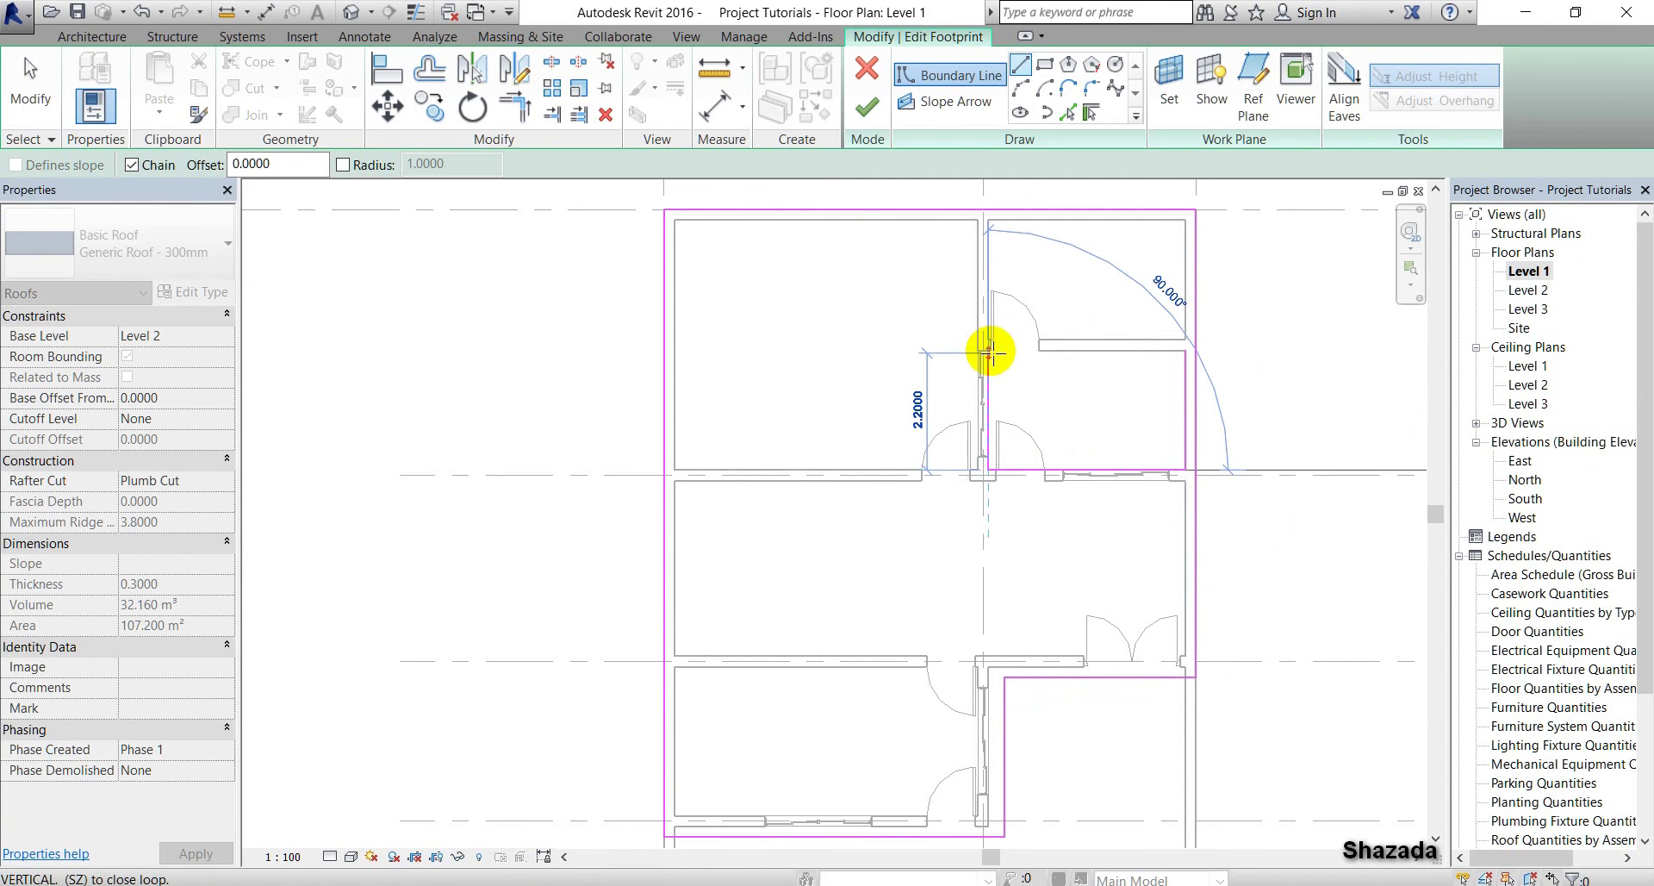
{"action": "left_click", "coordinate": [1174, 346]}
Finish the roof sketch without attaching walls and view it in the default 3D view
{"action": "left_click", "coordinate": [866, 105]}
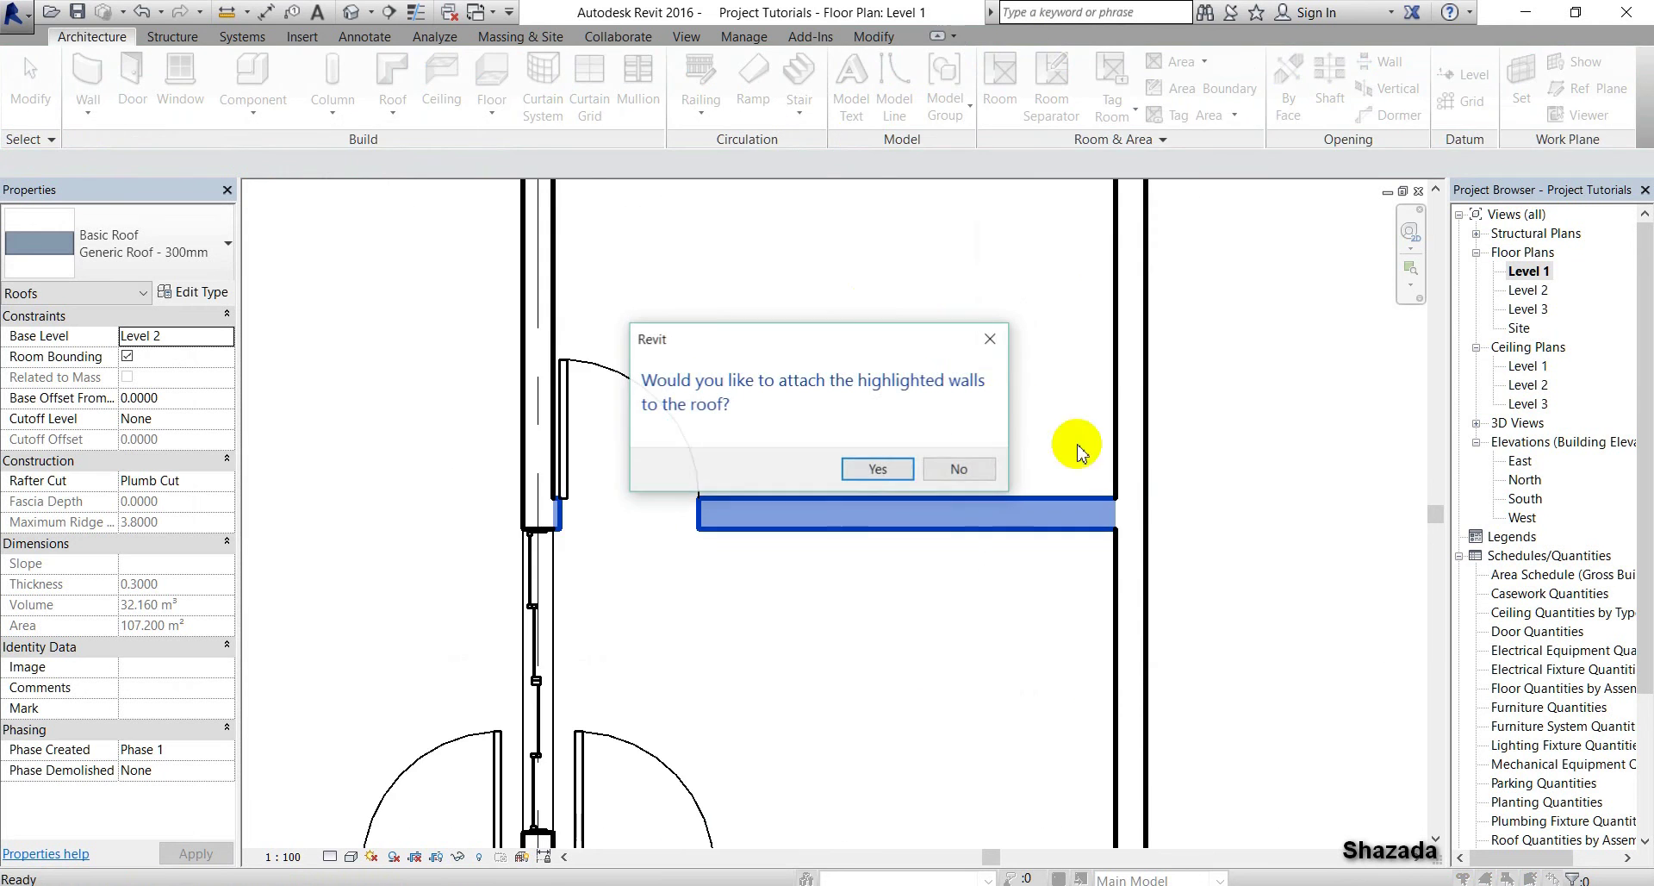
{"action": "left_click", "coordinate": [1069, 468]}
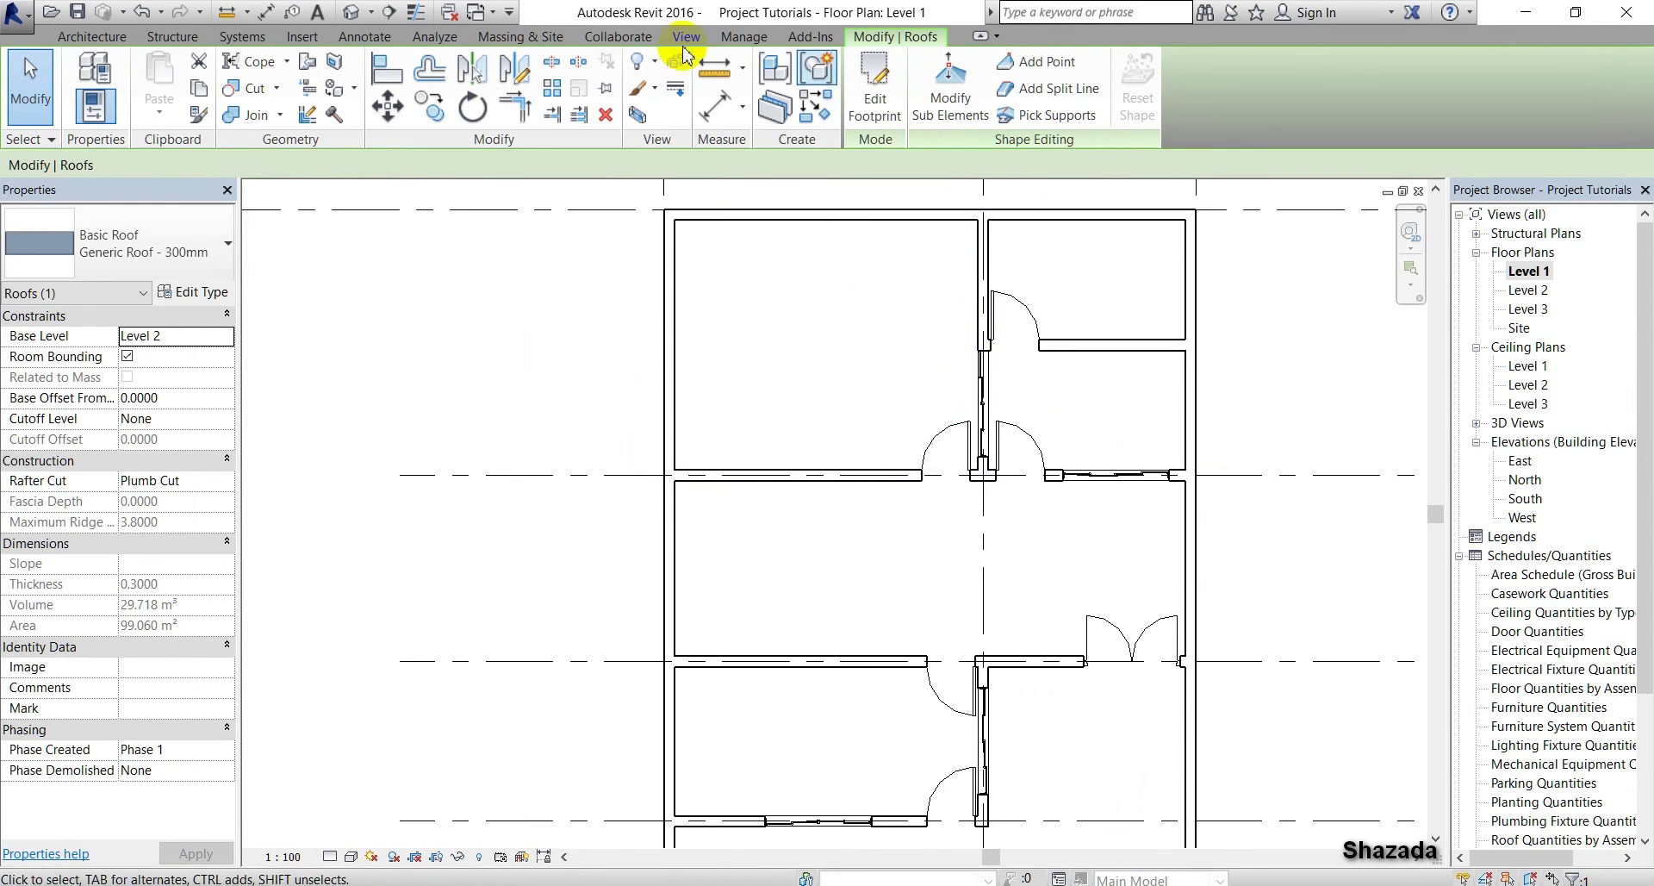
{"action": "left_click", "coordinate": [349, 13]}
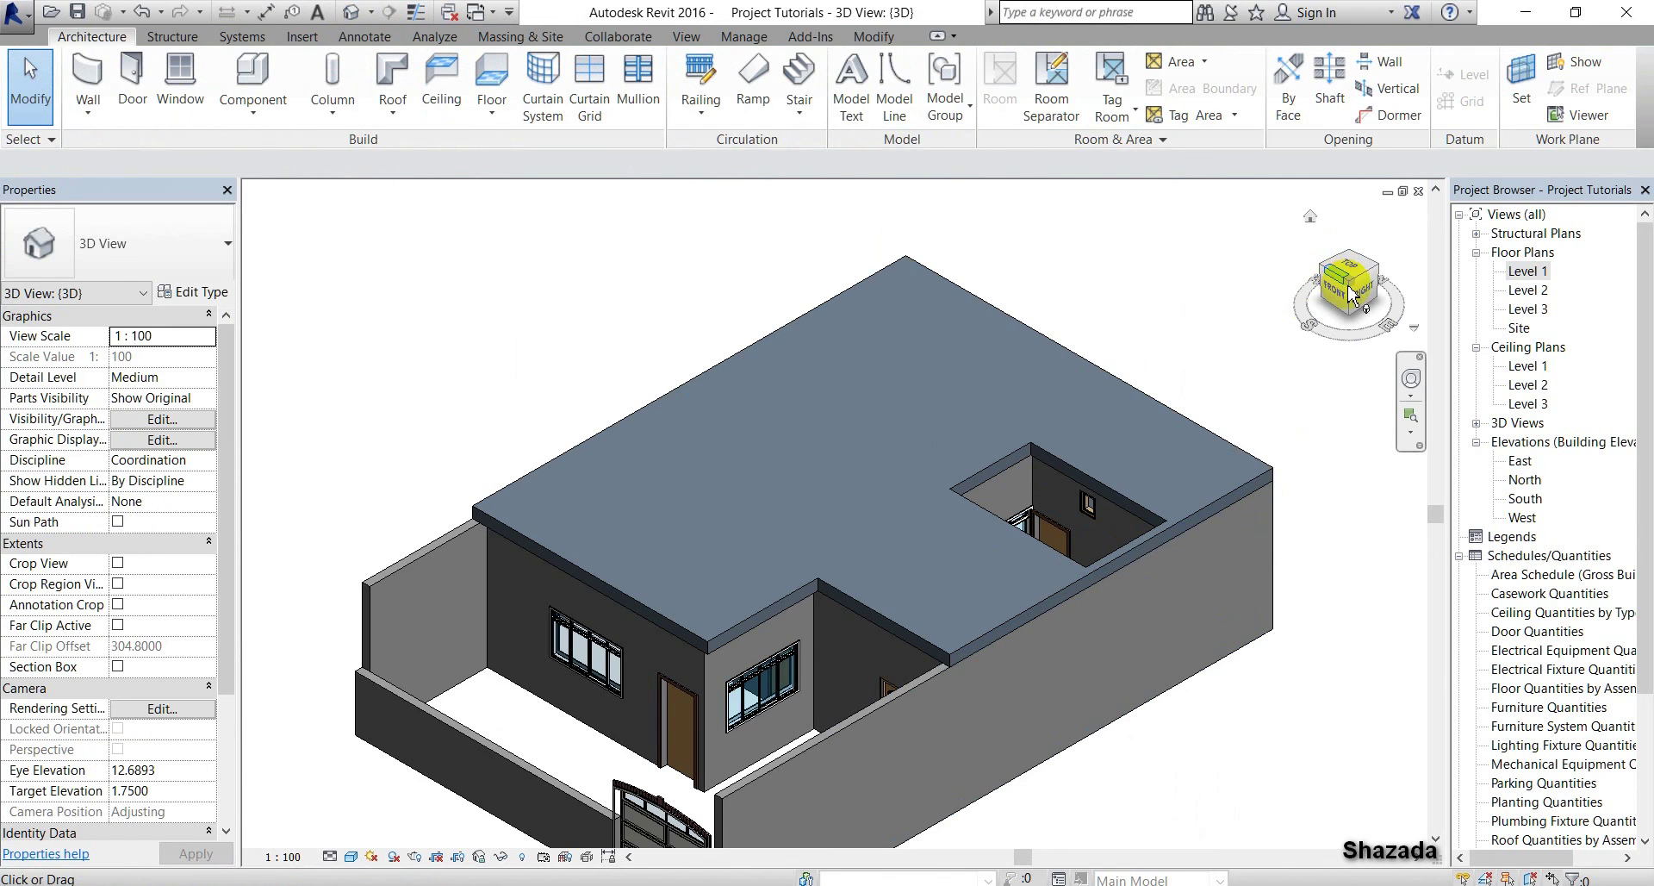
Orbit to inspect the roof opening, then open the Level 2 floor plan
{"action": "mouse_move", "coordinate": [1350, 293]}
{"action": "left_mouse_down"}
{"action": "mouse_move", "coordinate": [1237, 332]}
{"action": "mouse_move", "coordinate": [1108, 307]}
{"action": "mouse_move", "coordinate": [1414, 306]}
{"action": "mouse_move", "coordinate": [1353, 325]}
{"action": "mouse_move", "coordinate": [1419, 288]}
{"action": "mouse_move", "coordinate": [318, 288]}
{"action": "mouse_move", "coordinate": [284, 258]}
{"action": "mouse_move", "coordinate": [262, 270]}
{"action": "mouse_move", "coordinate": [1223, 336]}
{"action": "left_mouse_up"}
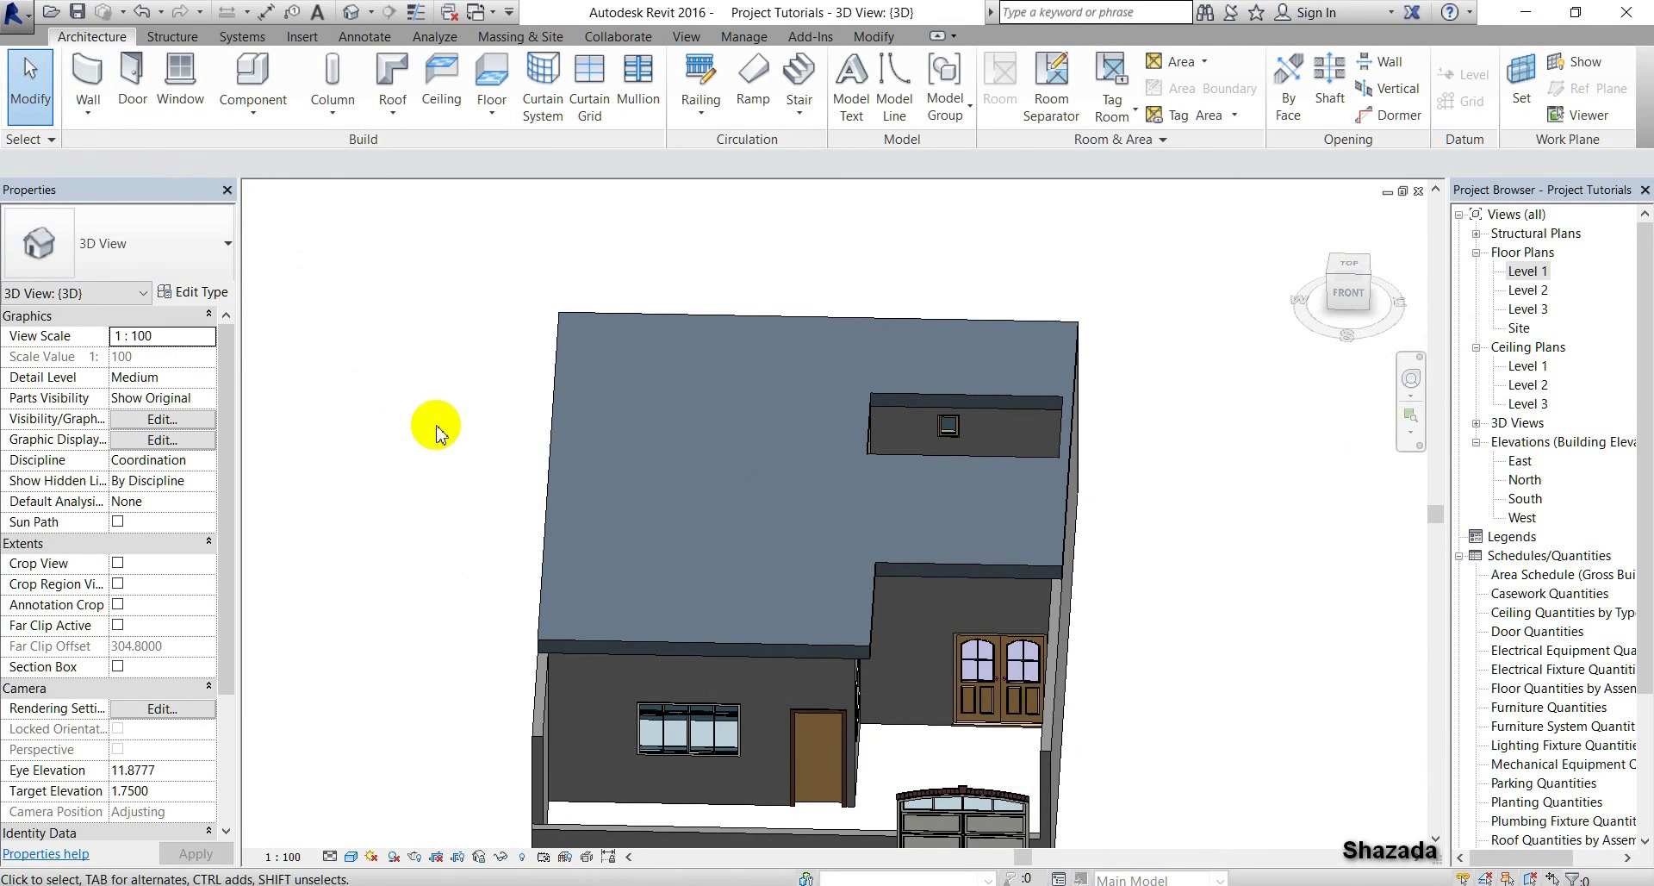
{"action": "double_click", "coordinate": [1524, 291]}
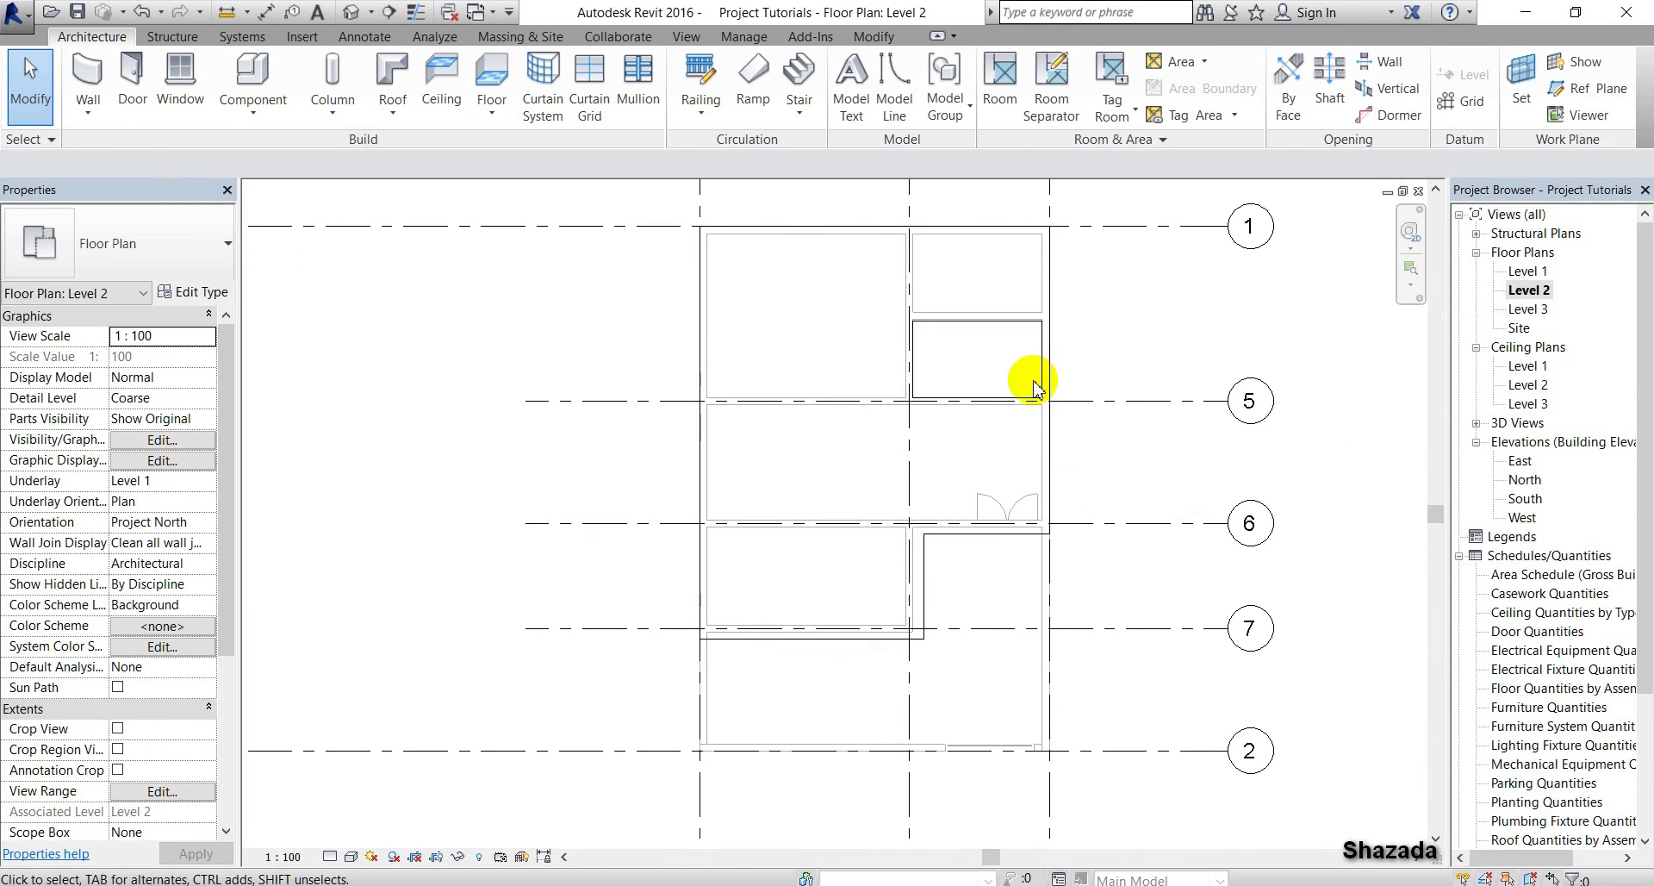
{"action": "scroll", "coordinate": [1135, 307], "scroll_direction": "down", "scroll_amount": 1}
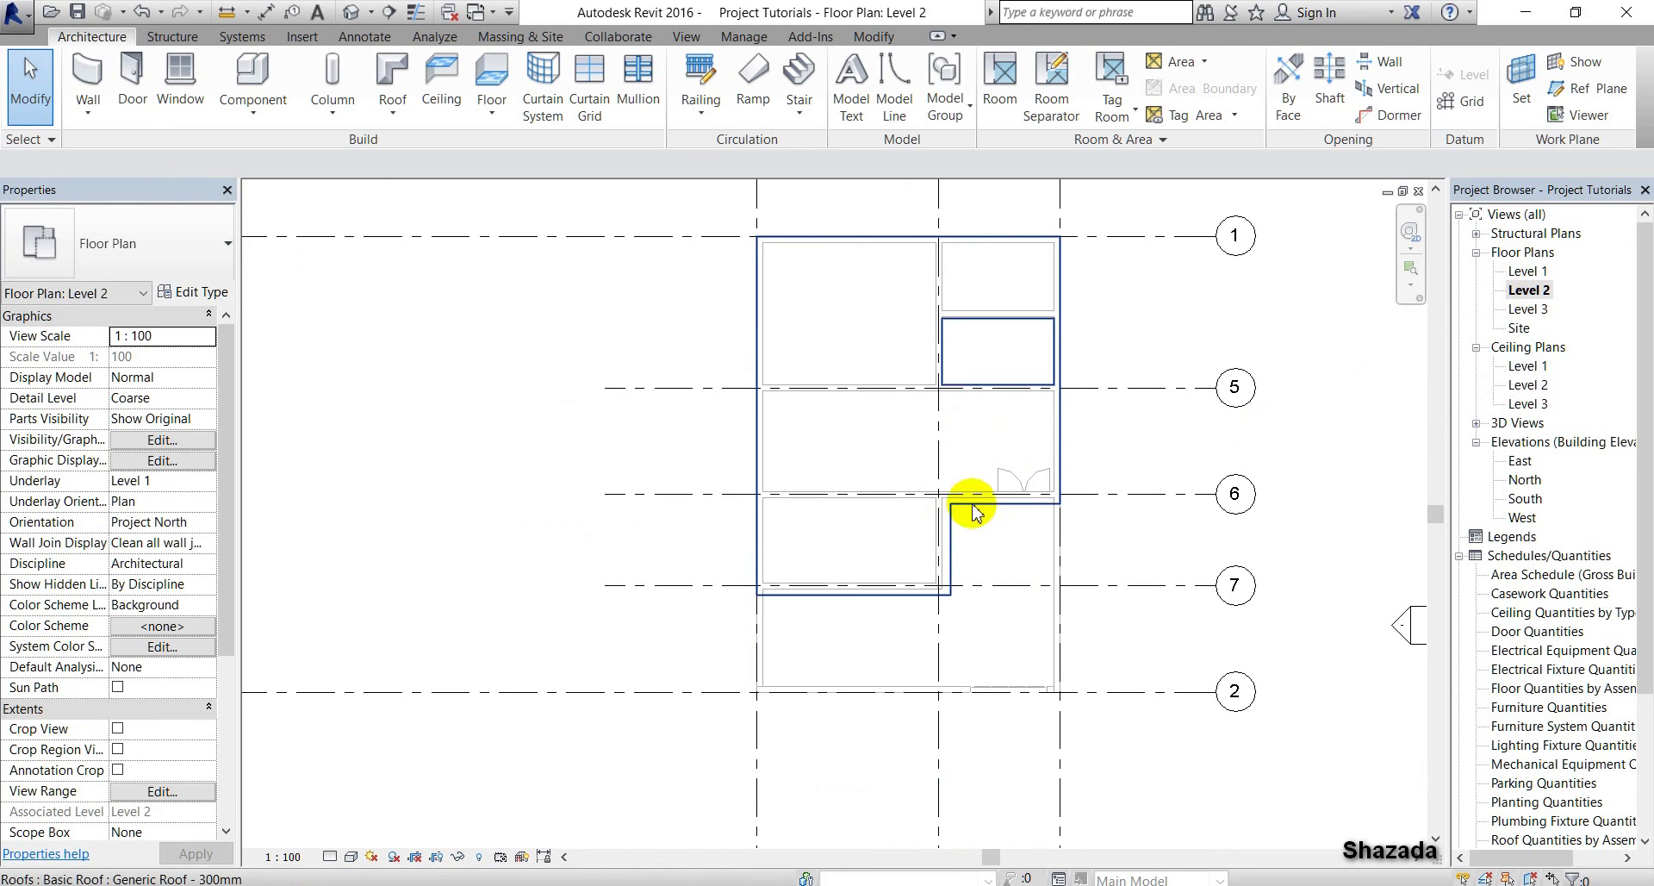
{"action": "scroll", "coordinate": [1026, 568], "scroll_direction": "up", "scroll_amount": 3}
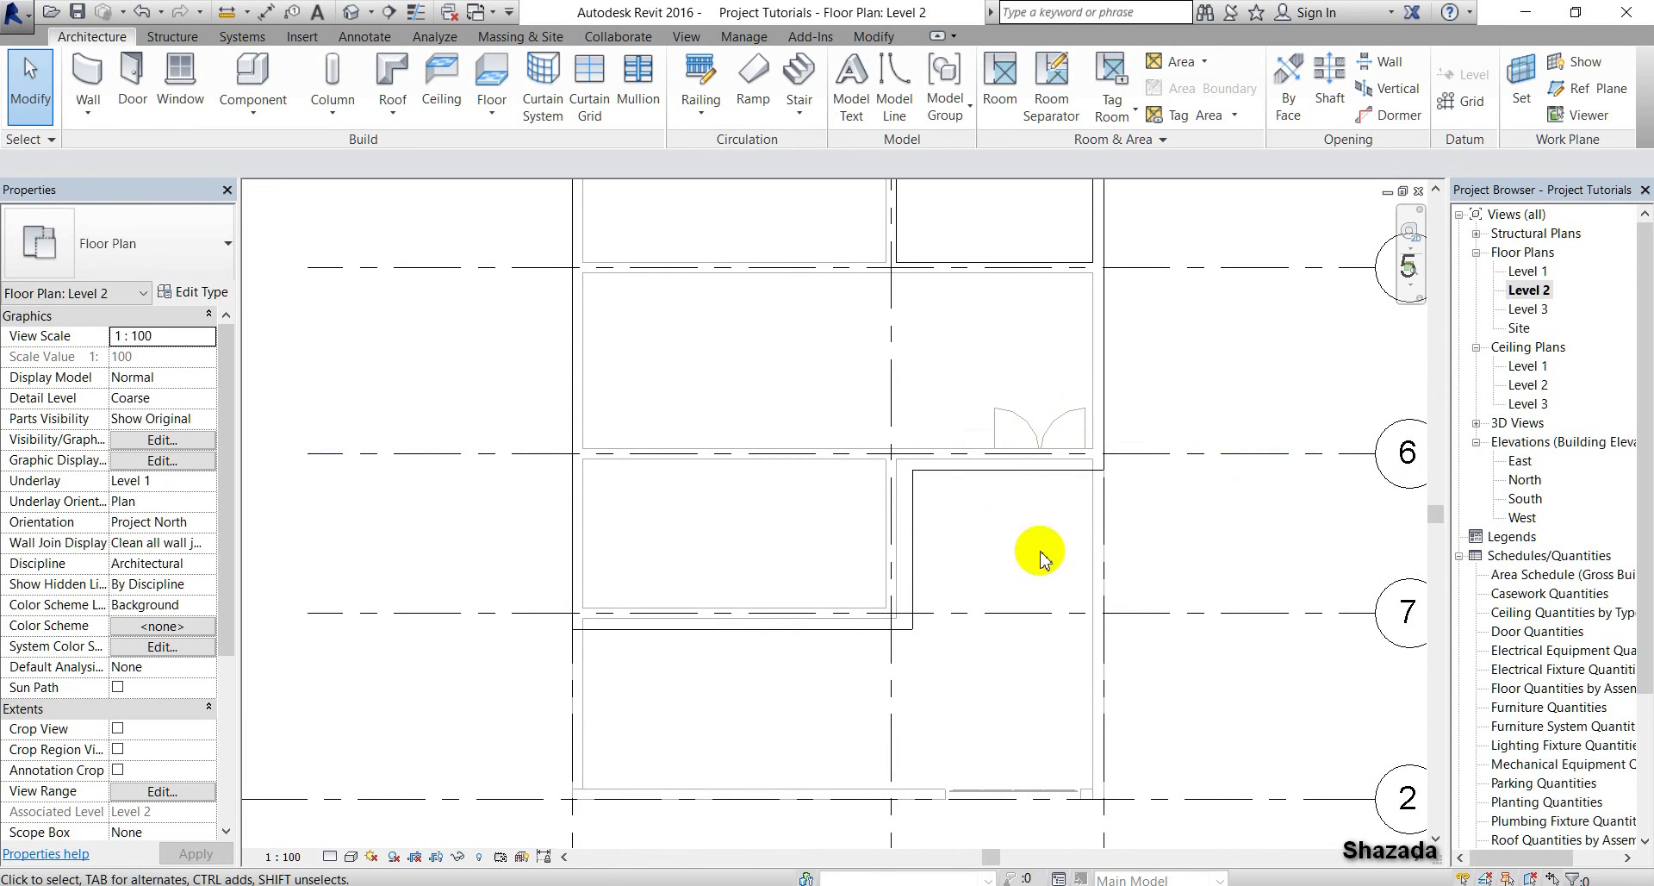
{"action": "left_click", "coordinate": [948, 496]}
{"action": "key", "text": "Escape"}
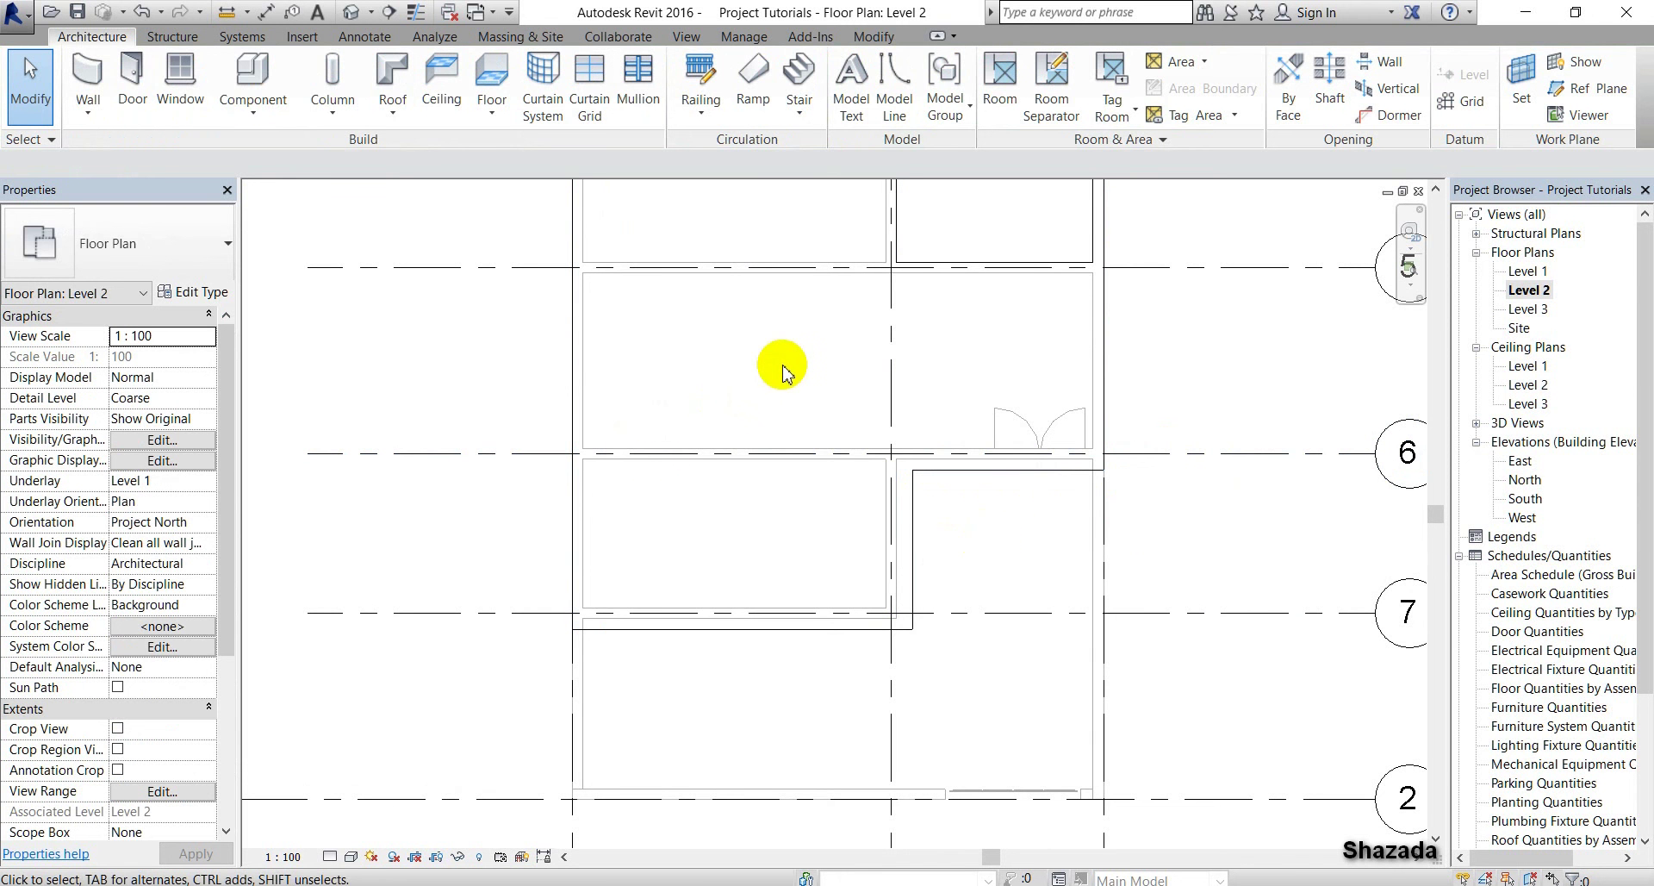
{"action": "middle_click_drag", "start_coordinate": [799, 380], "coordinate": [708, 530]}
{"action": "scroll", "coordinate": [701, 498], "scroll_direction": "down", "scroll_amount": 2}
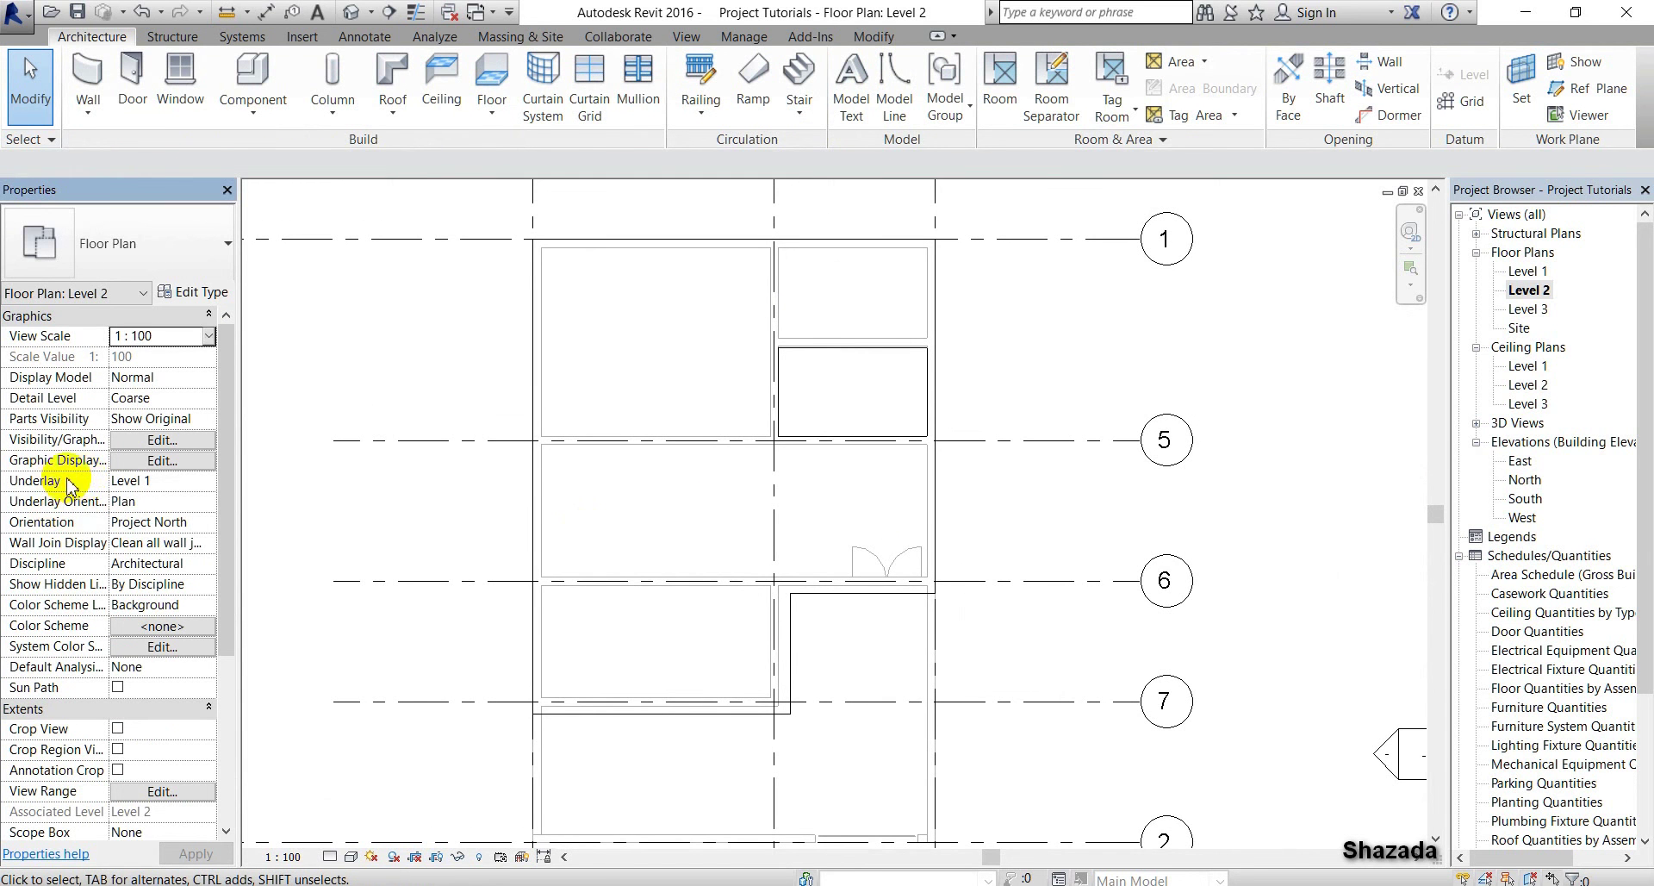
{"action": "left_click", "coordinate": [210, 484]}
{"action": "left_click", "coordinate": [126, 501]}
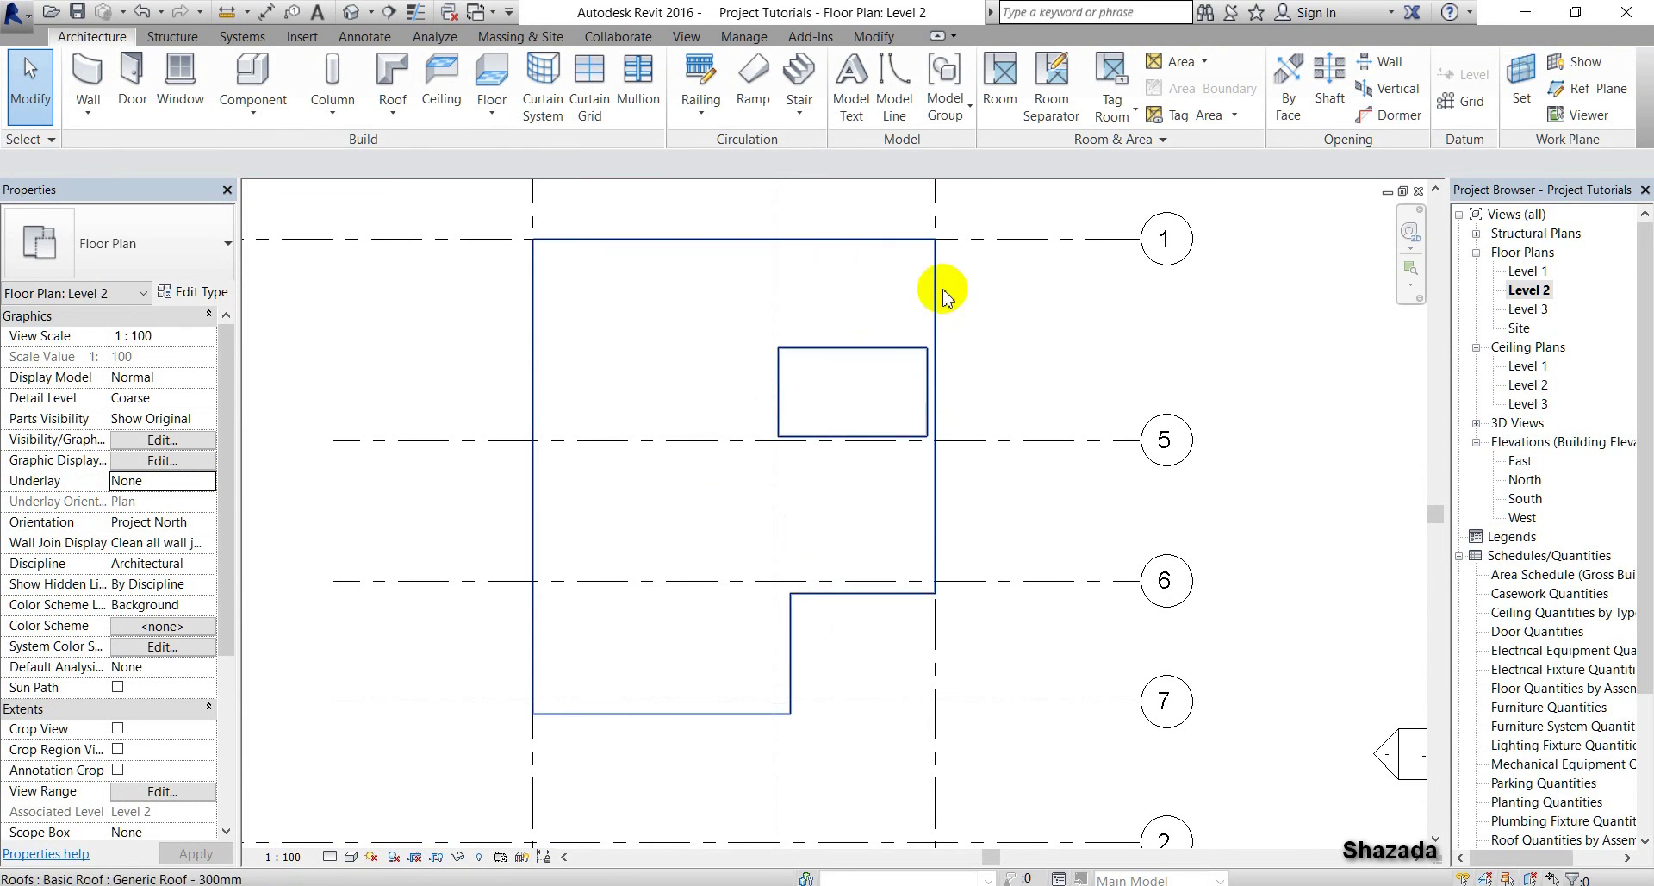
{"action": "left_click", "coordinate": [213, 485]}
{"action": "left_click", "coordinate": [207, 485]}
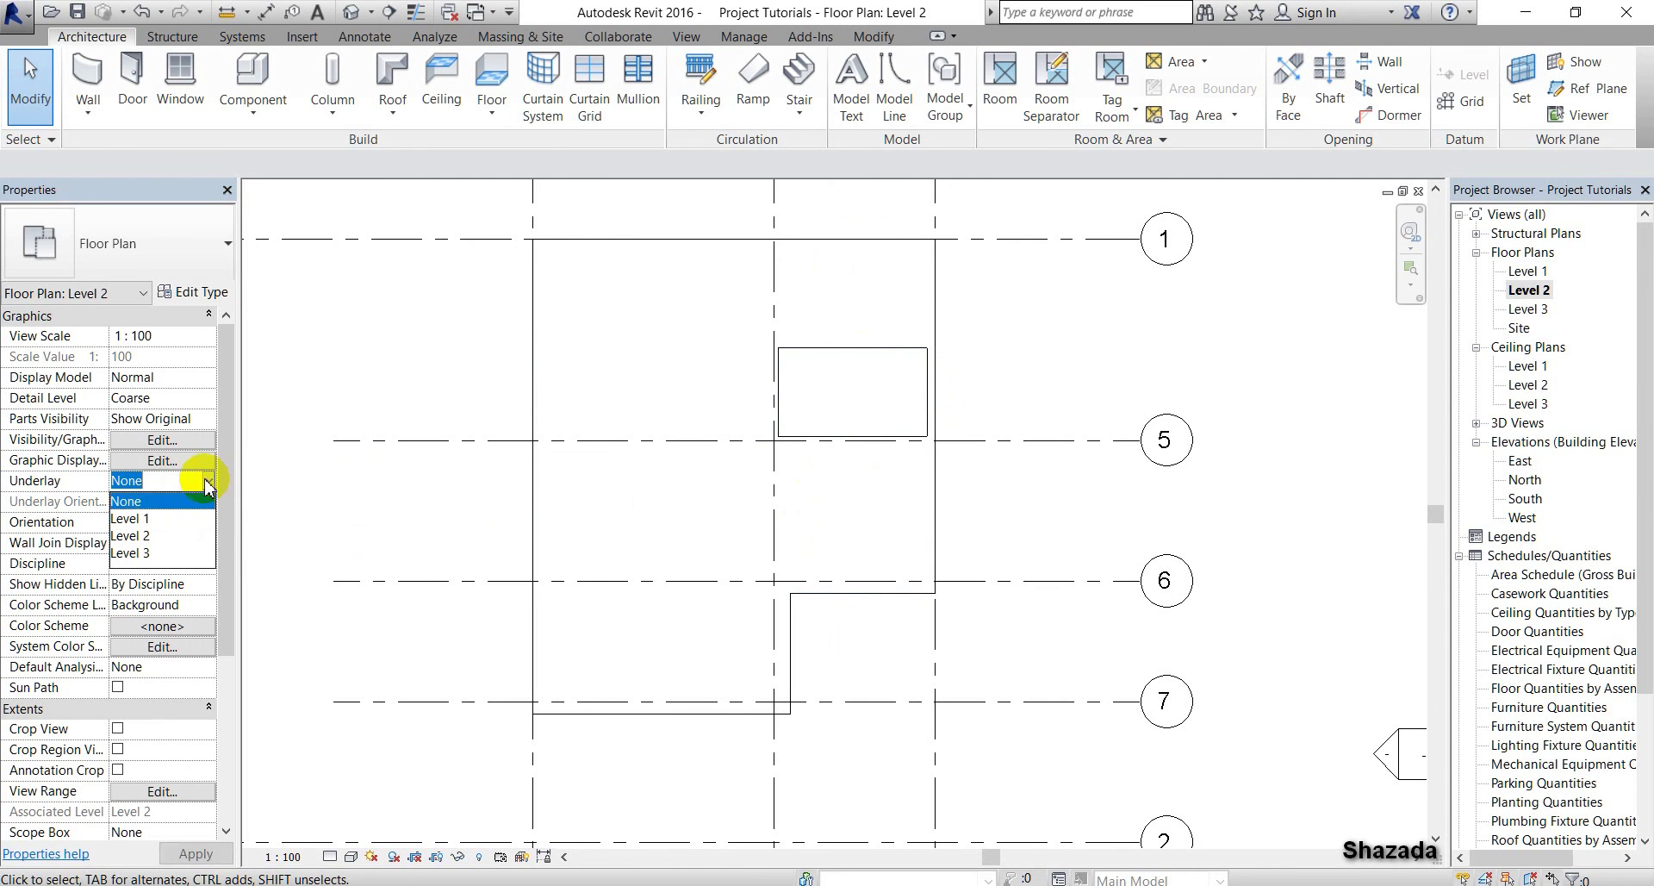
{"action": "left_click", "coordinate": [142, 520]}
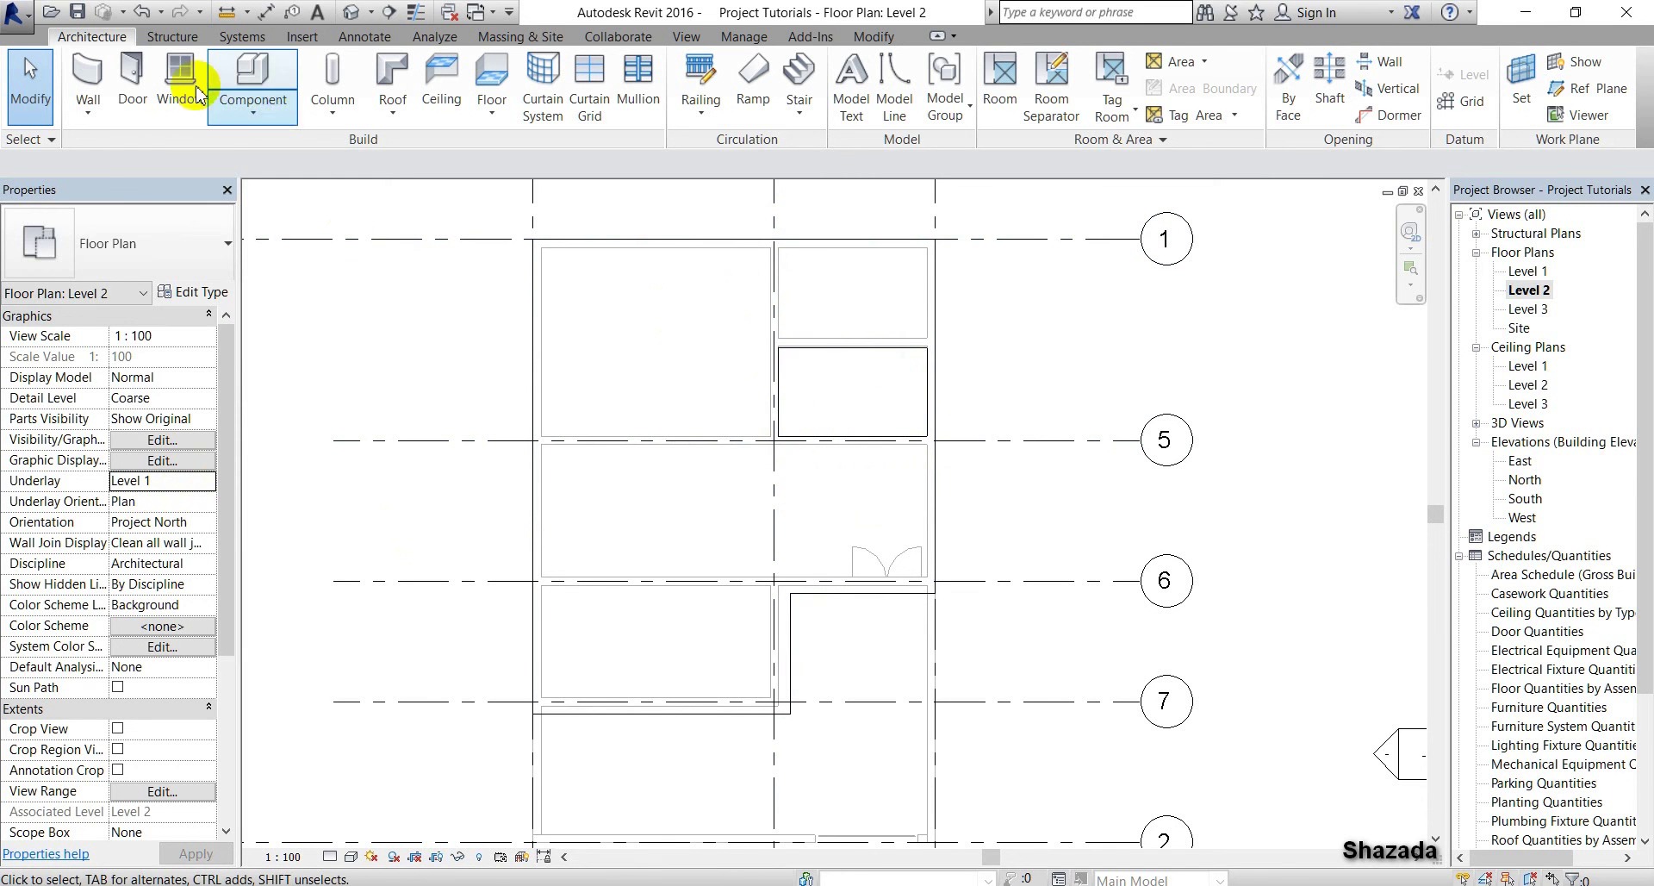
Start Generic - 200mm walls on Level 2 along the top and right exterior edges
{"action": "left_click", "coordinate": [91, 72]}
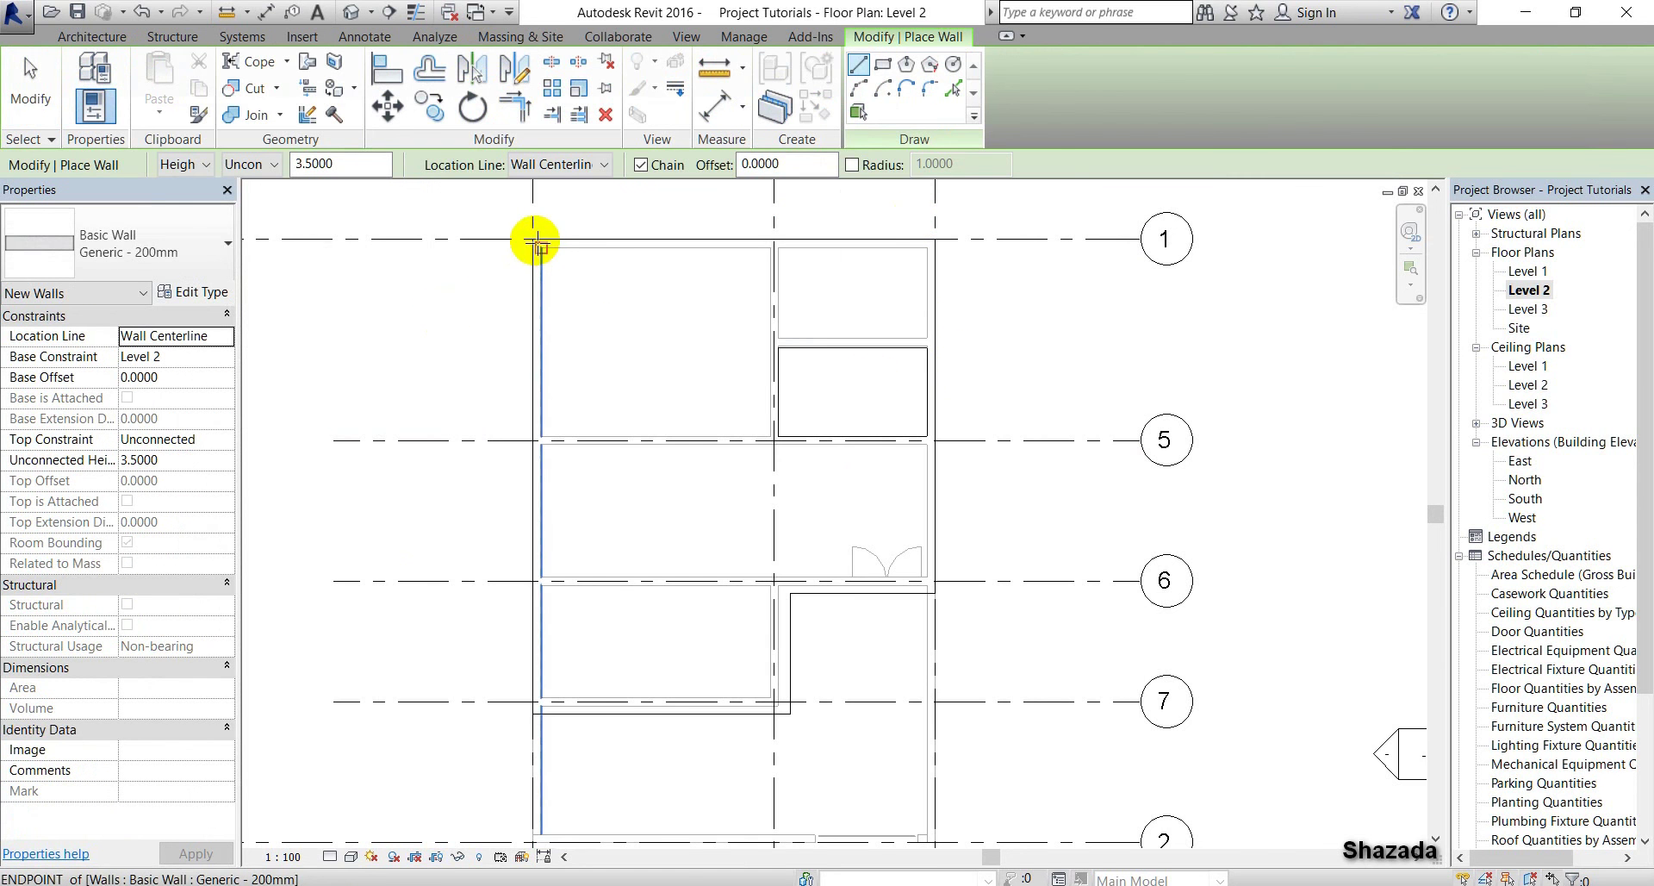
{"action": "scroll", "coordinate": [538, 247], "scroll_direction": "up", "scroll_amount": 2}
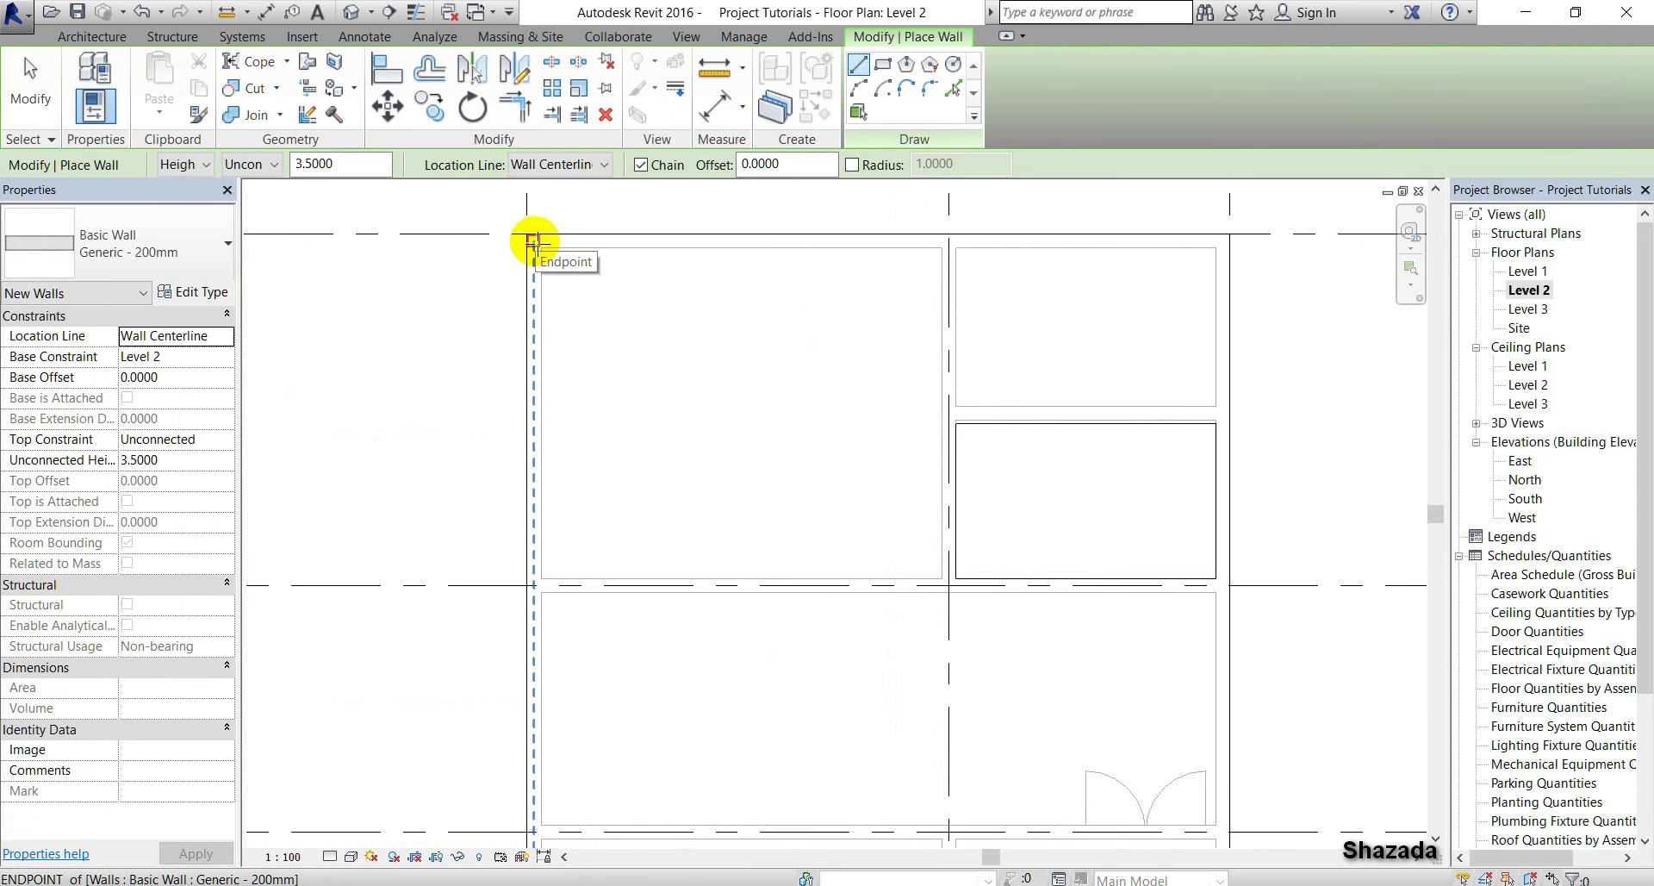
{"action": "left_click", "coordinate": [534, 241]}
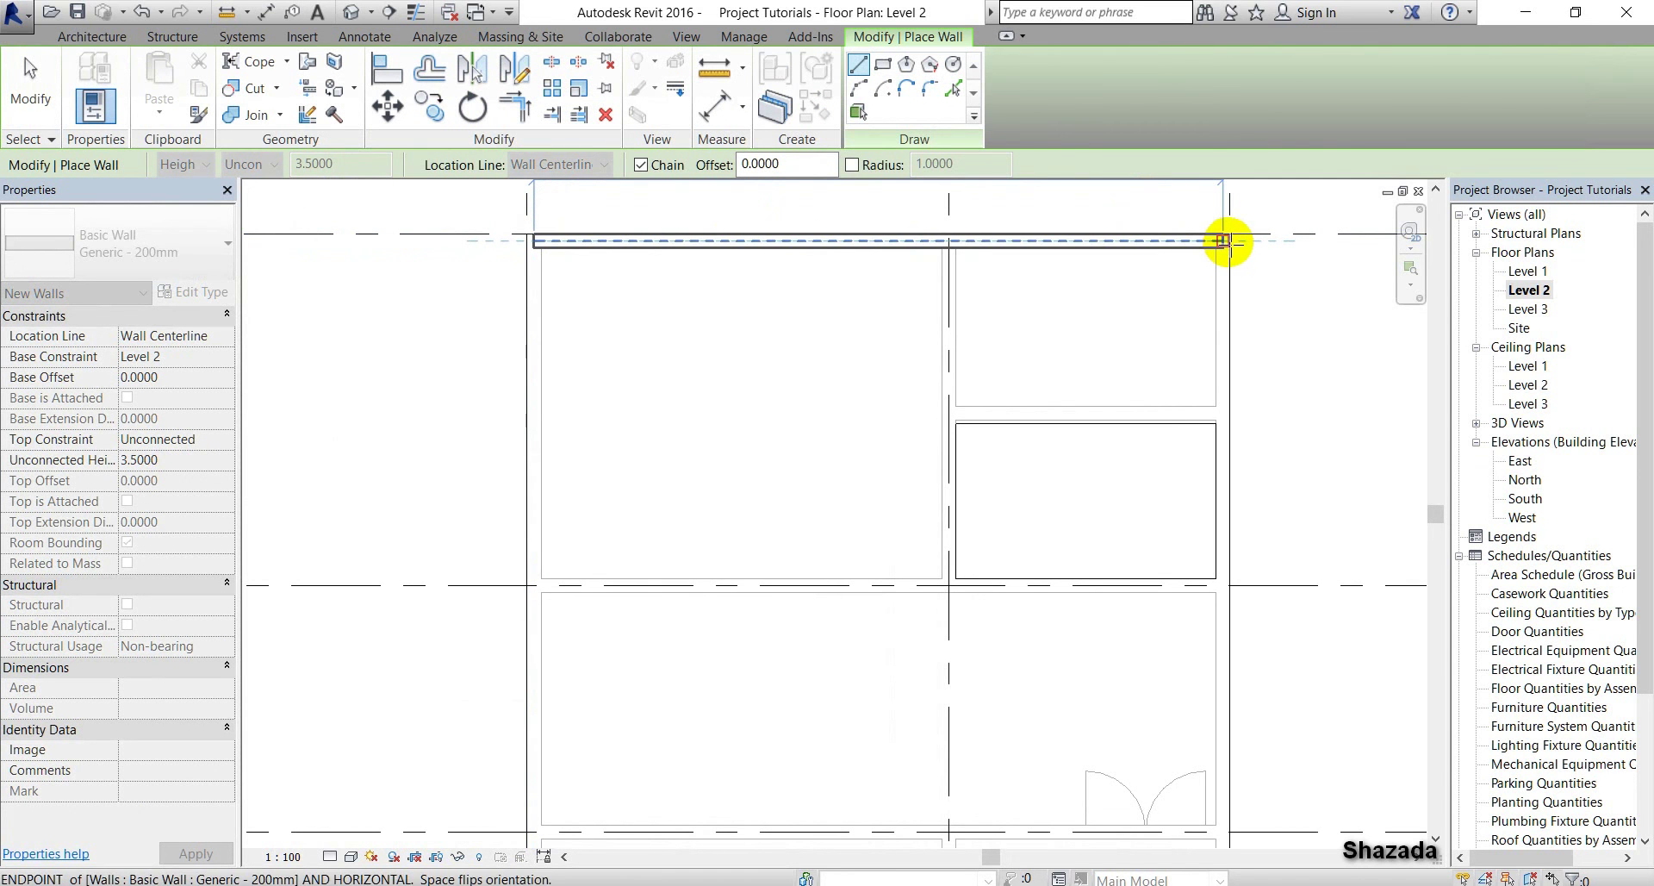
{"action": "left_click", "coordinate": [1230, 241]}
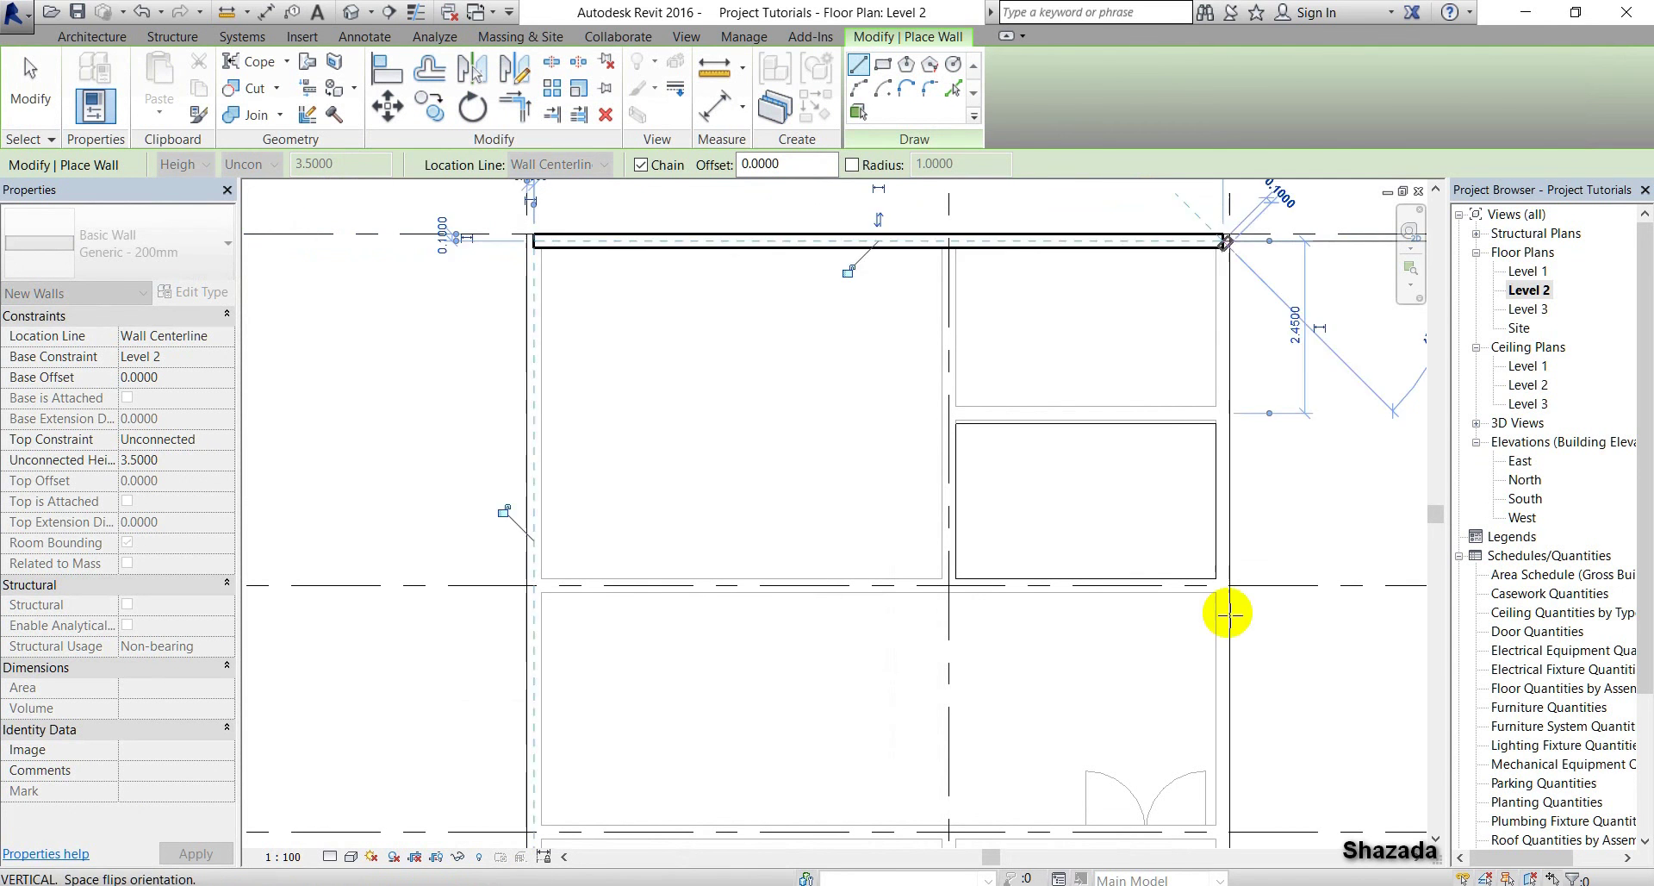
{"action": "scroll", "coordinate": [1249, 489], "scroll_direction": "up", "scroll_amount": 1}
{"action": "middle_click_drag", "start_coordinate": [1218, 561], "coordinate": [1249, 494]}
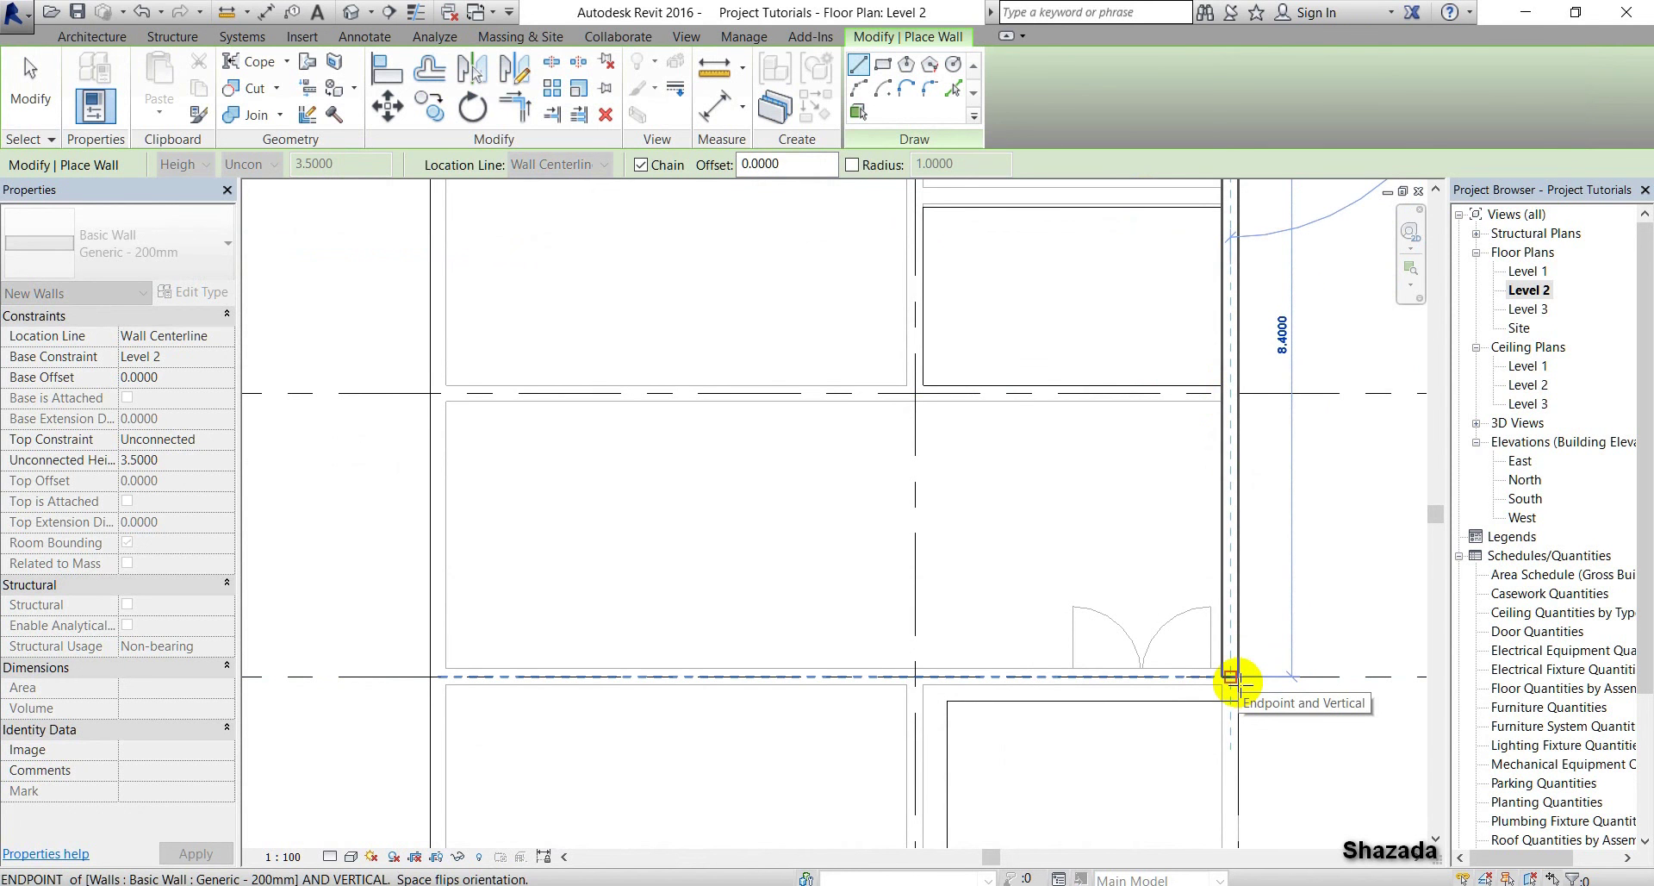
{"action": "left_click", "coordinate": [1230, 678]}
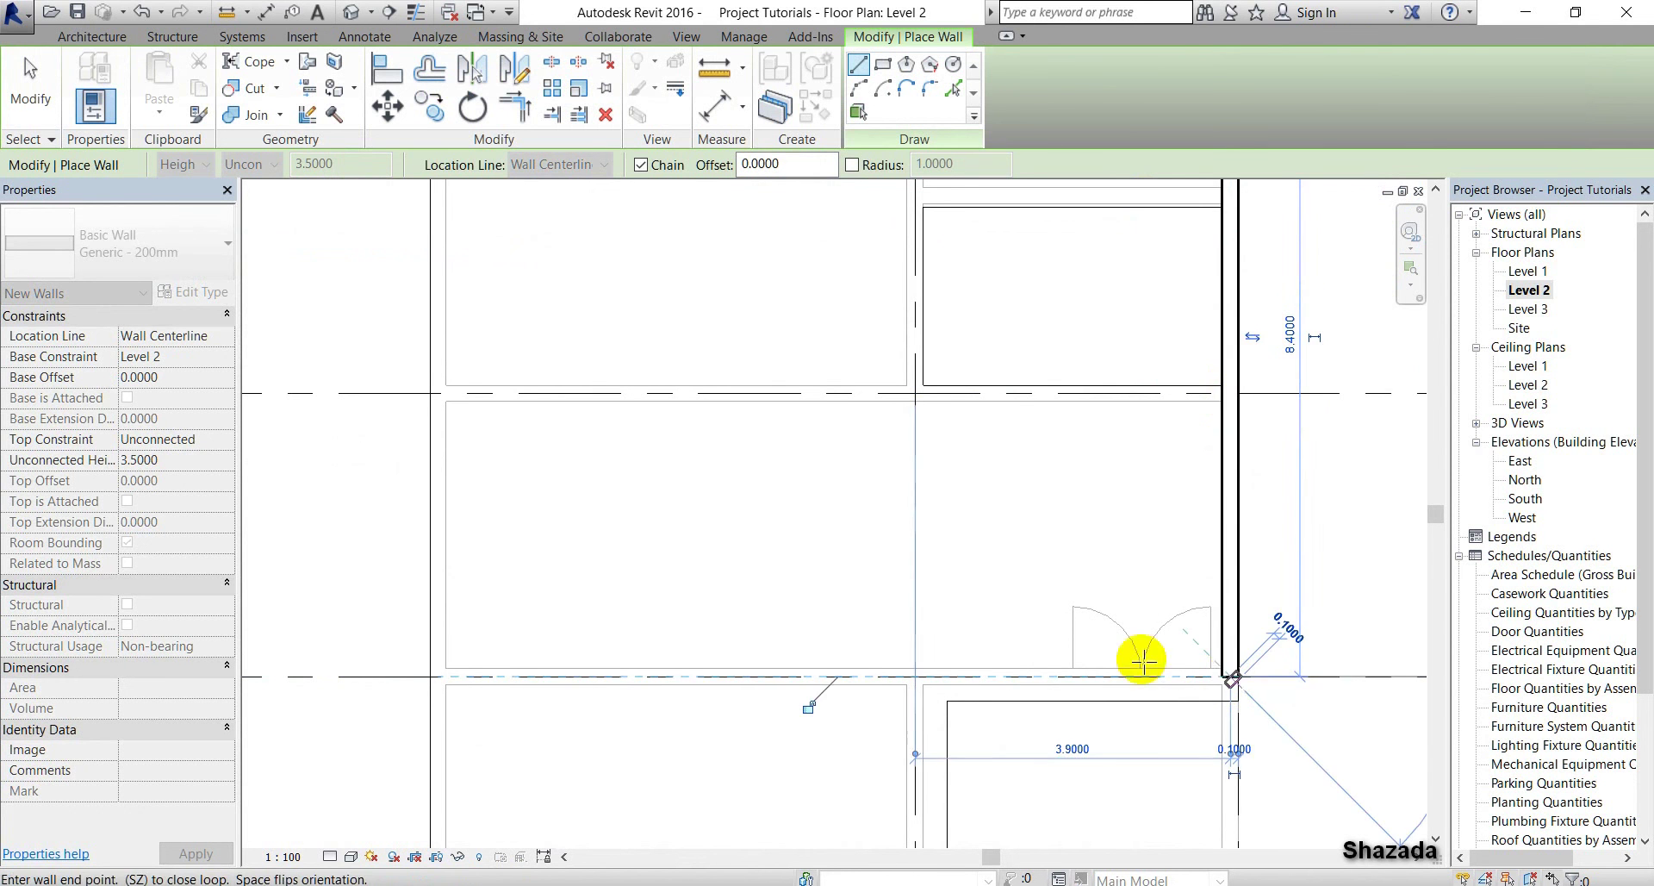
Continue through the grid 6 step with the 3.0 m and 5.9 m walls and close the loop top-left
{"action": "left_click", "coordinate": [915, 678]}
{"action": "middle_click_drag", "start_coordinate": [946, 509], "coordinate": [990, 232]}
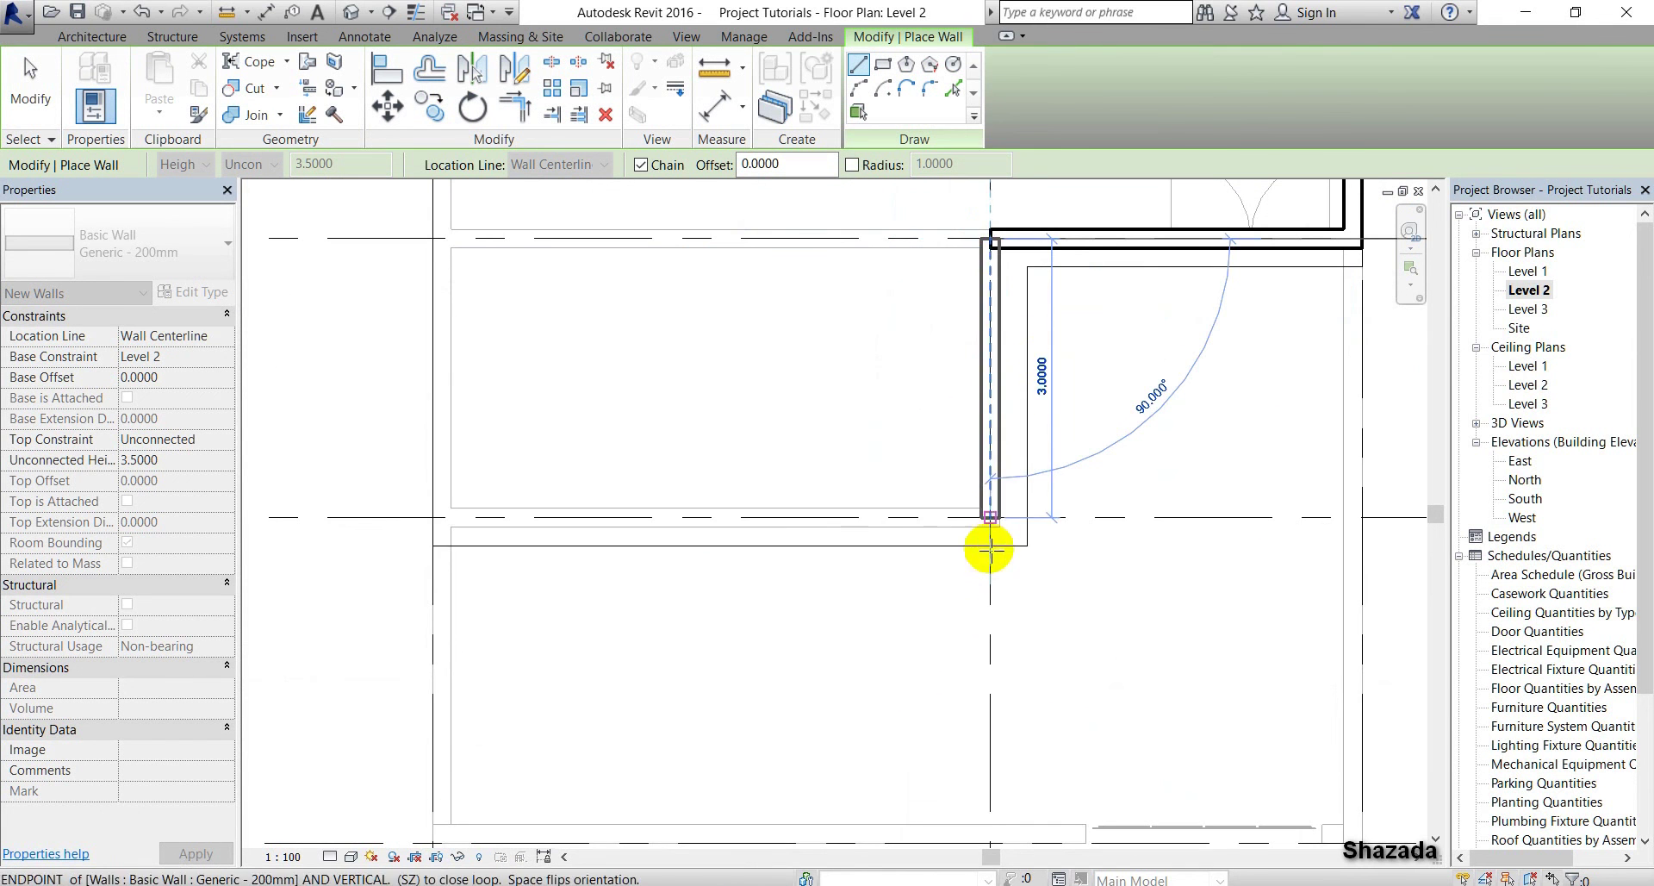
{"action": "left_click", "coordinate": [990, 517]}
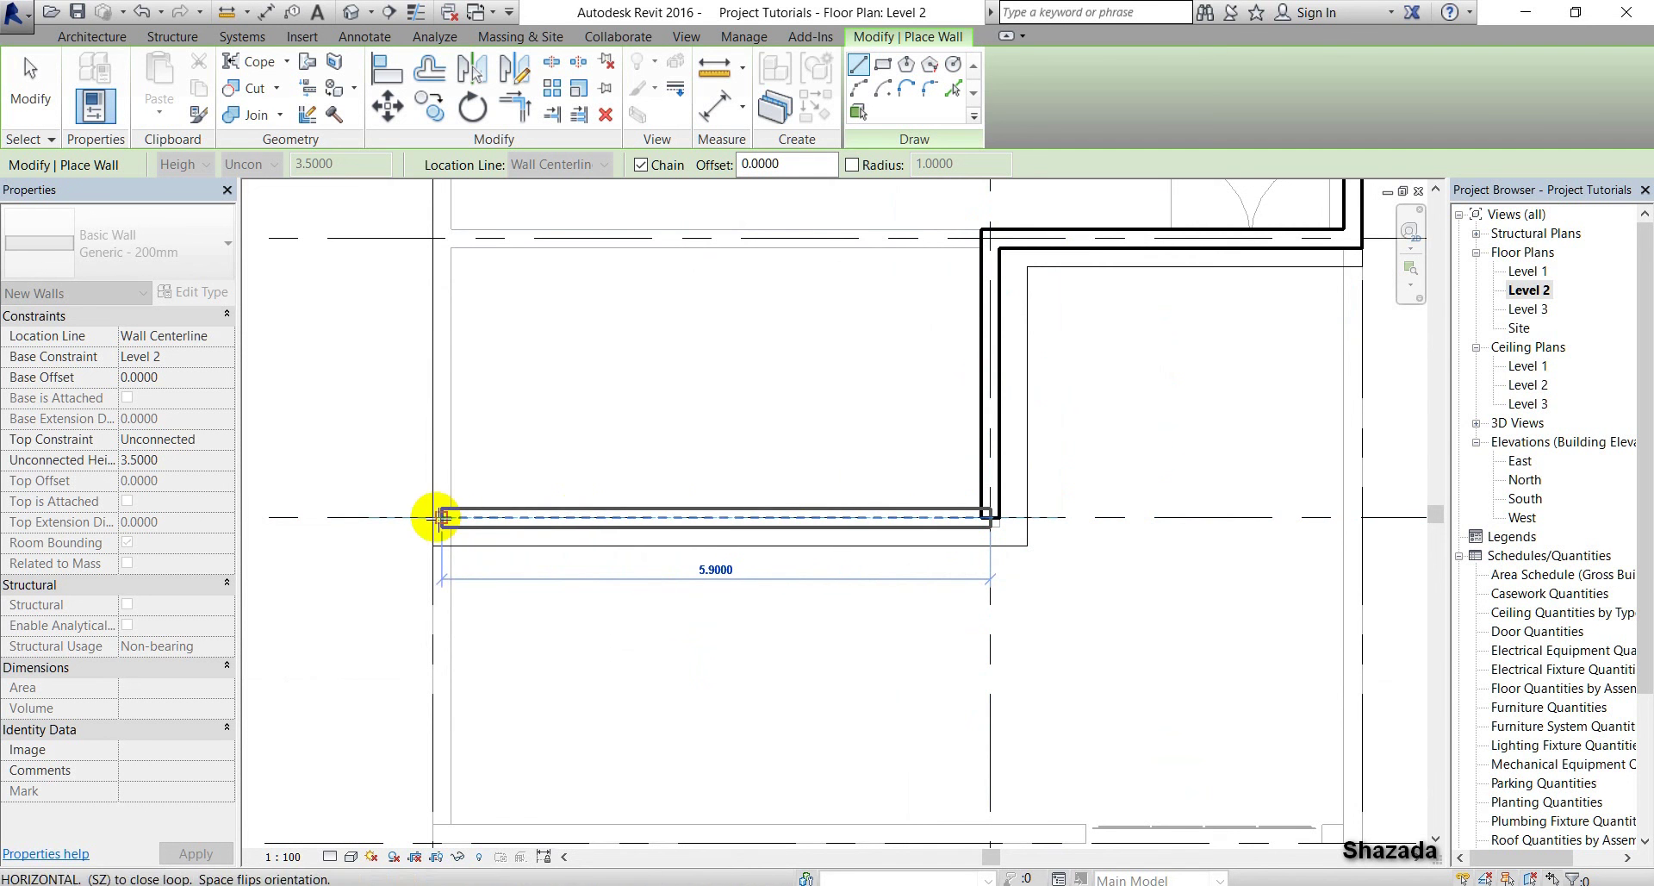
{"action": "left_click", "coordinate": [435, 517]}
{"action": "scroll", "coordinate": [436, 572], "scroll_direction": "down", "scroll_amount": 2}
{"action": "middle_click_drag", "start_coordinate": [436, 572], "coordinate": [512, 766]}
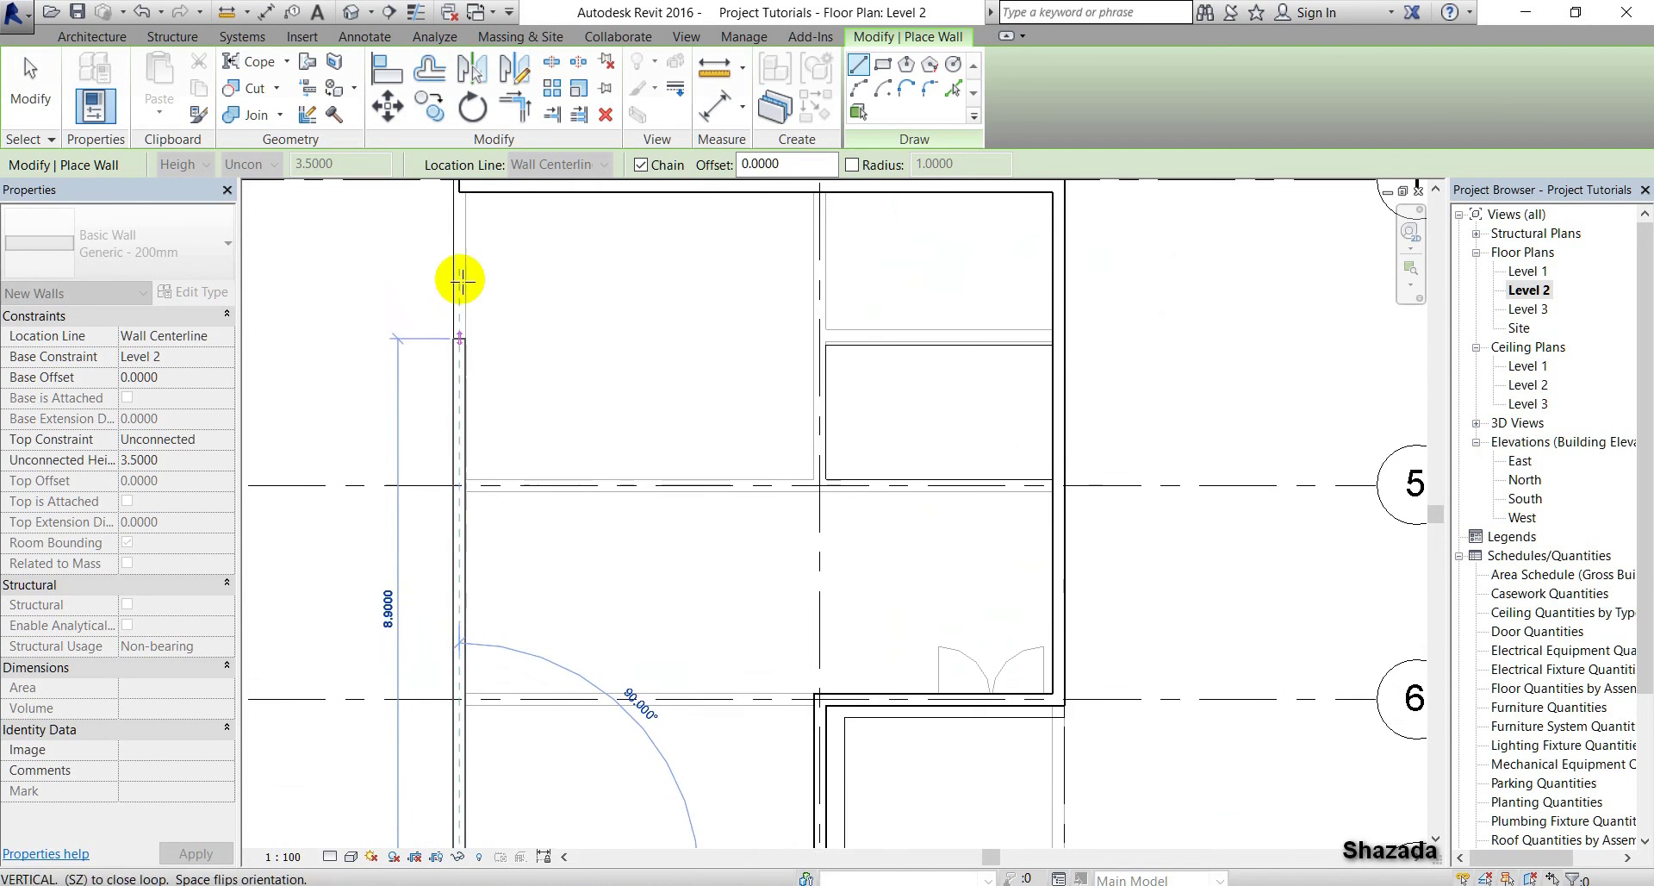
{"action": "left_click", "coordinate": [451, 351]}
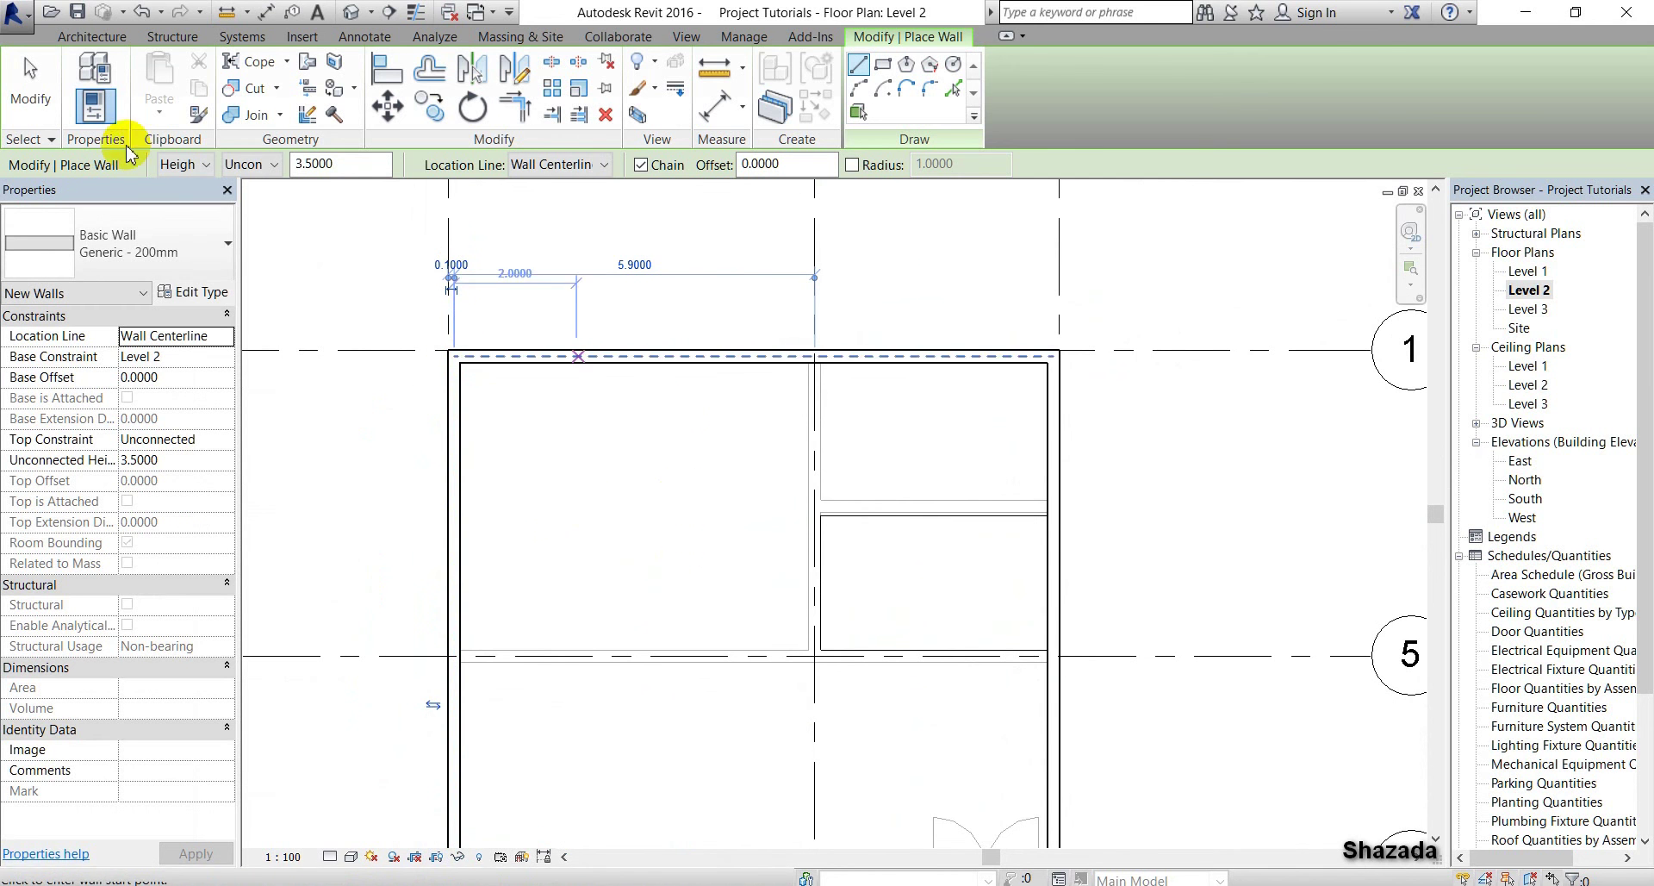
{"action": "left_click", "coordinate": [33, 86]}
{"action": "scroll", "coordinate": [787, 497], "scroll_direction": "down", "scroll_amount": 1}
{"action": "scroll", "coordinate": [787, 497], "scroll_direction": "down", "scroll_amount": 1}
{"action": "middle_click_drag", "start_coordinate": [787, 497], "coordinate": [690, 250]}
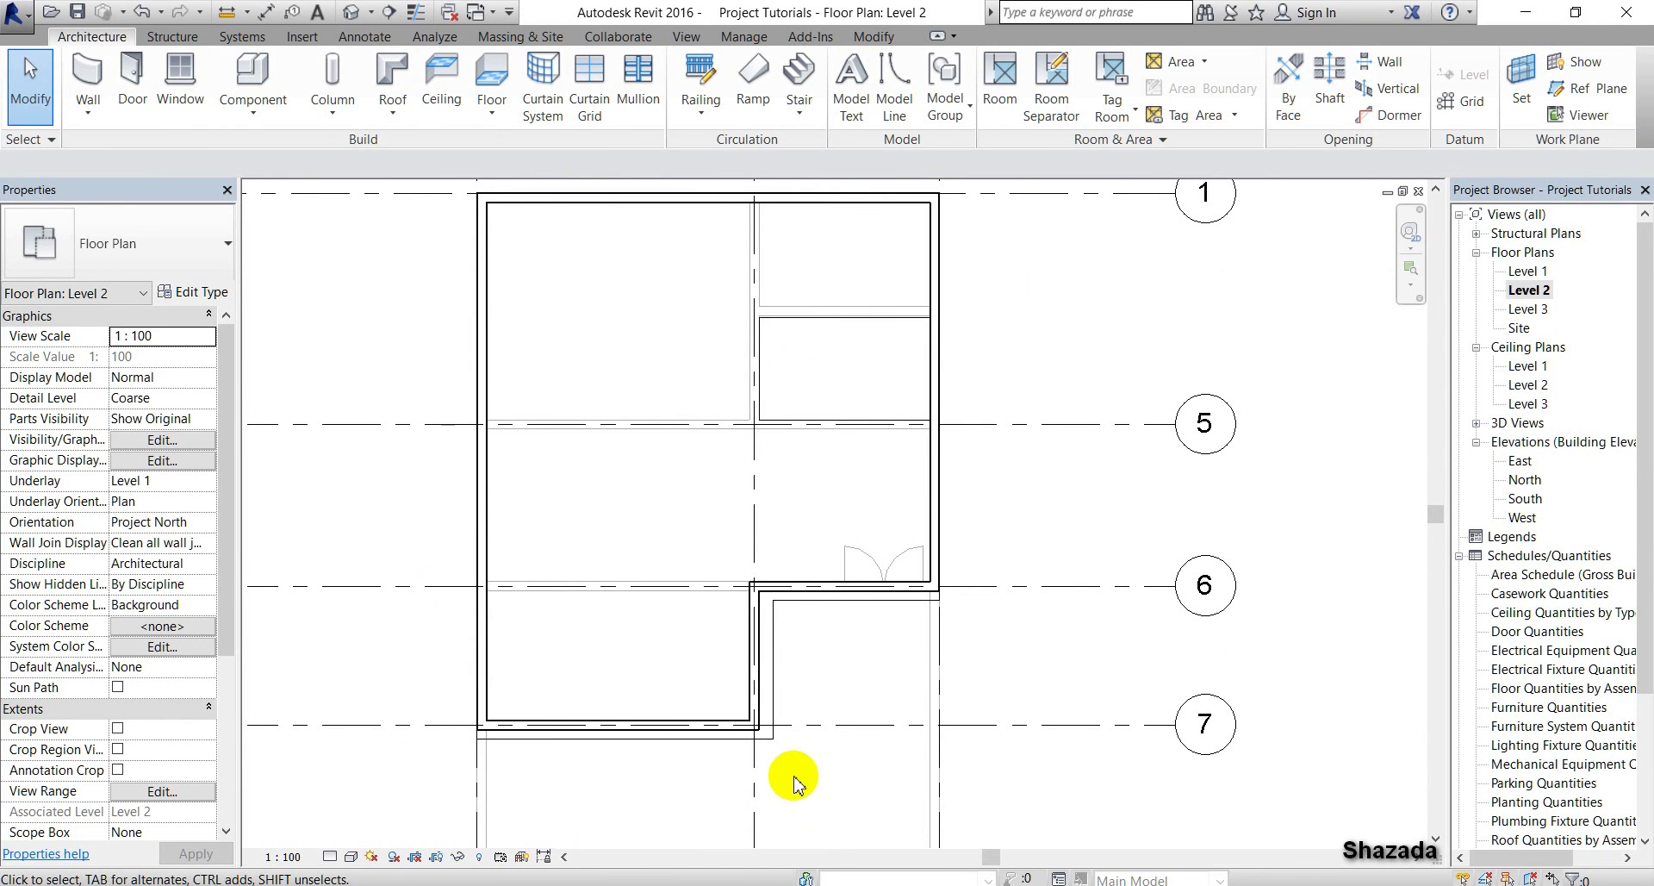
Review the new Level 2 walls in 3D from above and from an angled front view
{"action": "left_click", "coordinate": [350, 12]}
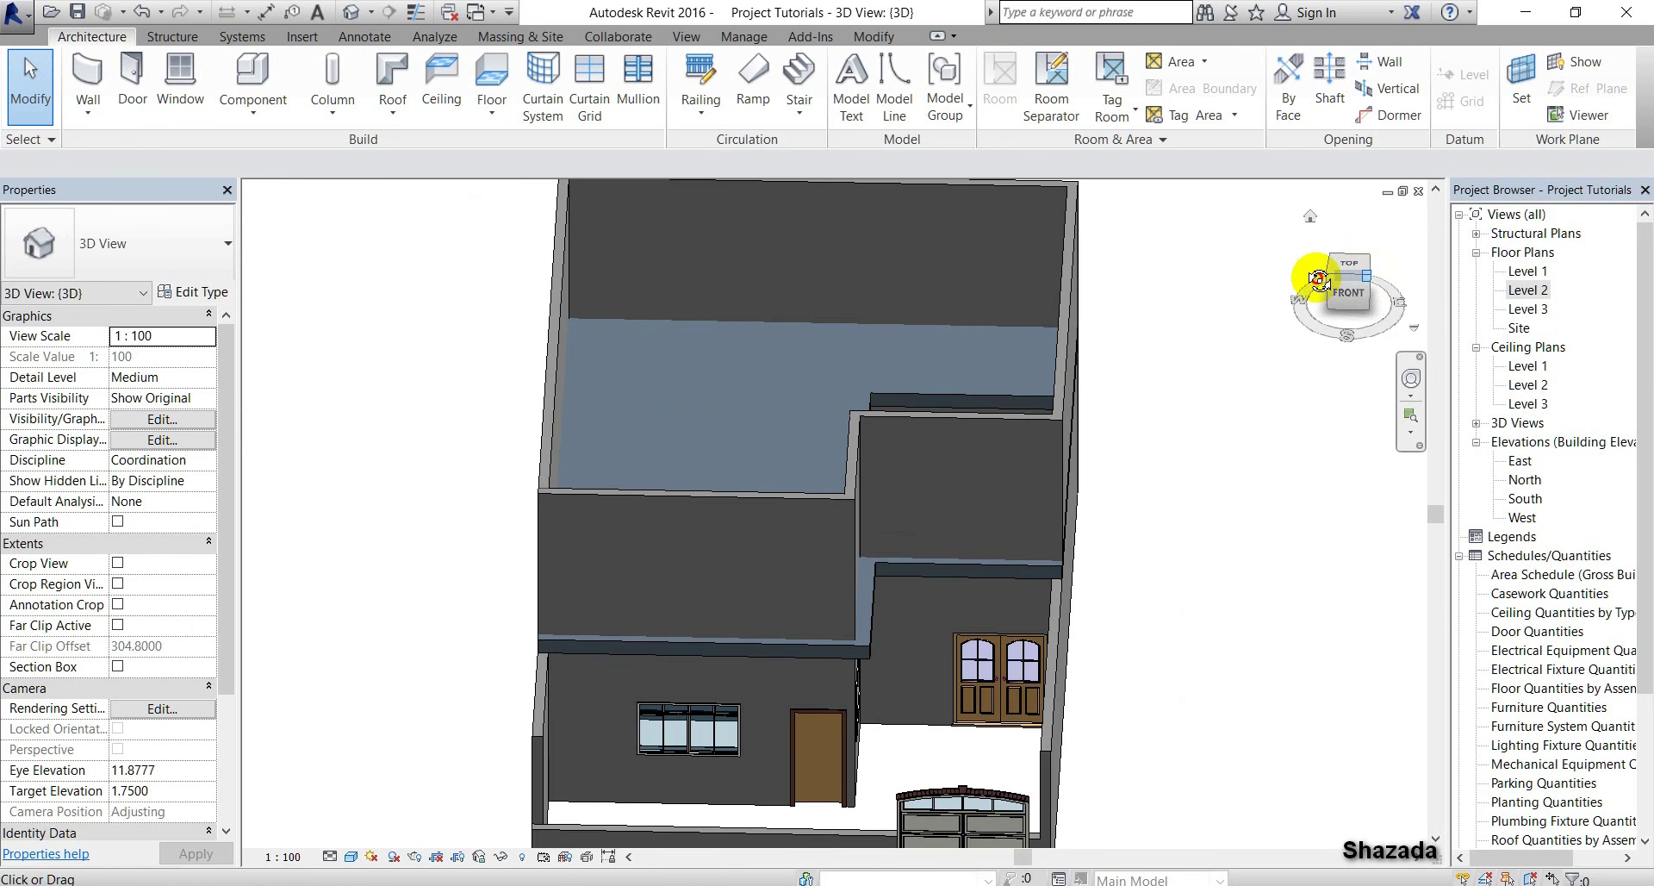
{"action": "left_click_drag", "start_coordinate": [1319, 279], "coordinate": [1171, 255]}
{"action": "left_click", "coordinate": [1333, 321]}
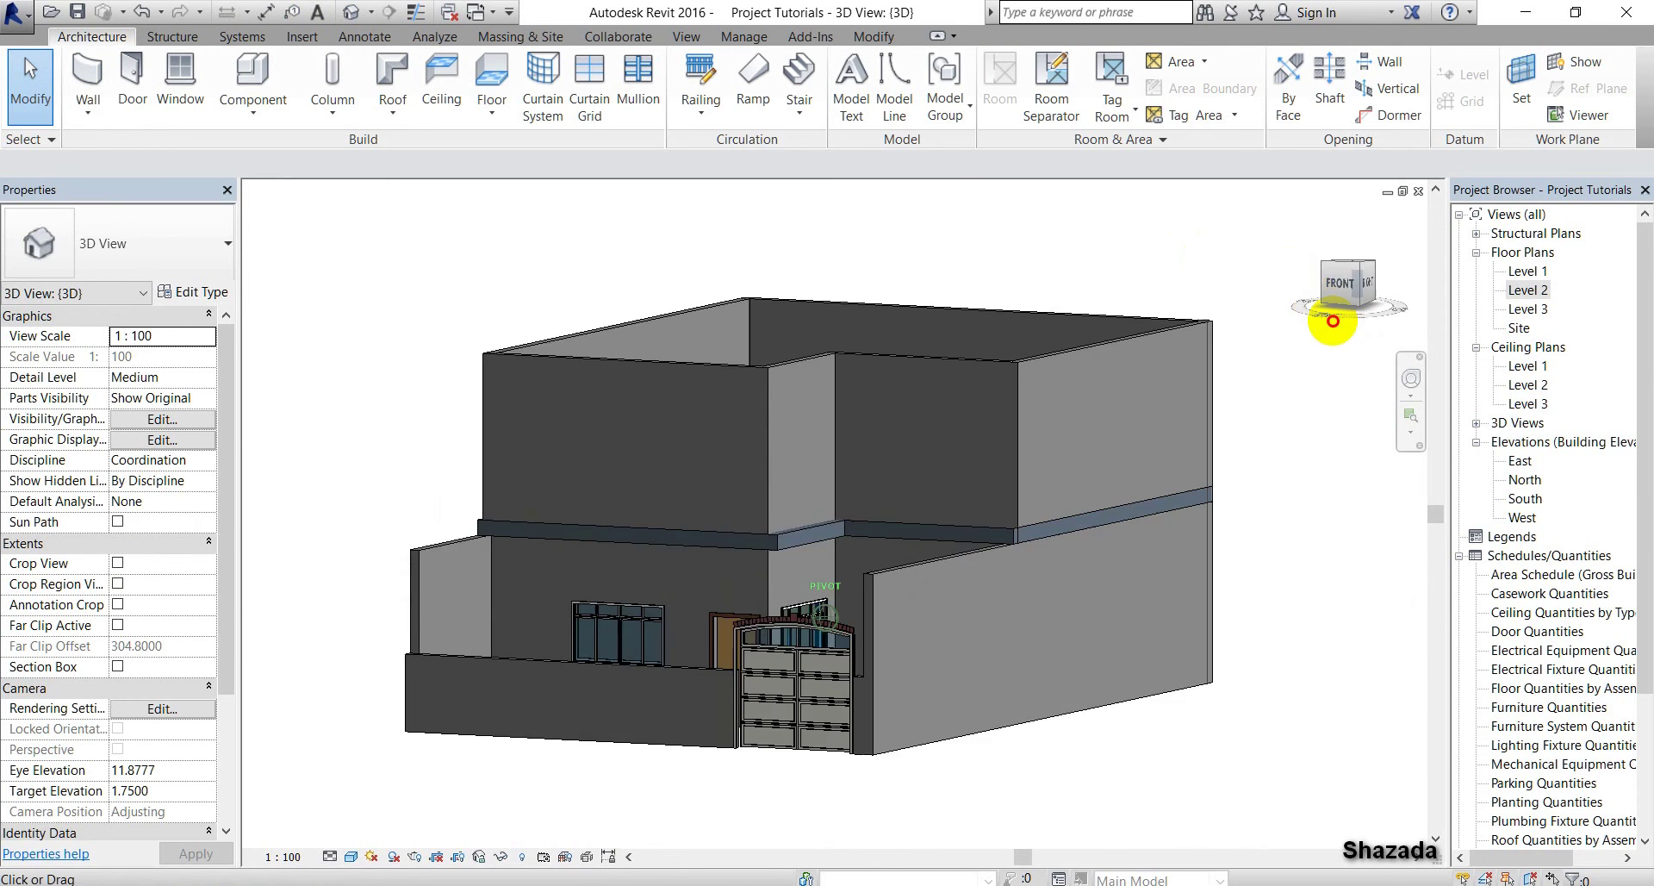
Back on the Level 2 plan, begin a new Generic - 200mm wall
{"action": "double_click", "coordinate": [1526, 294]}
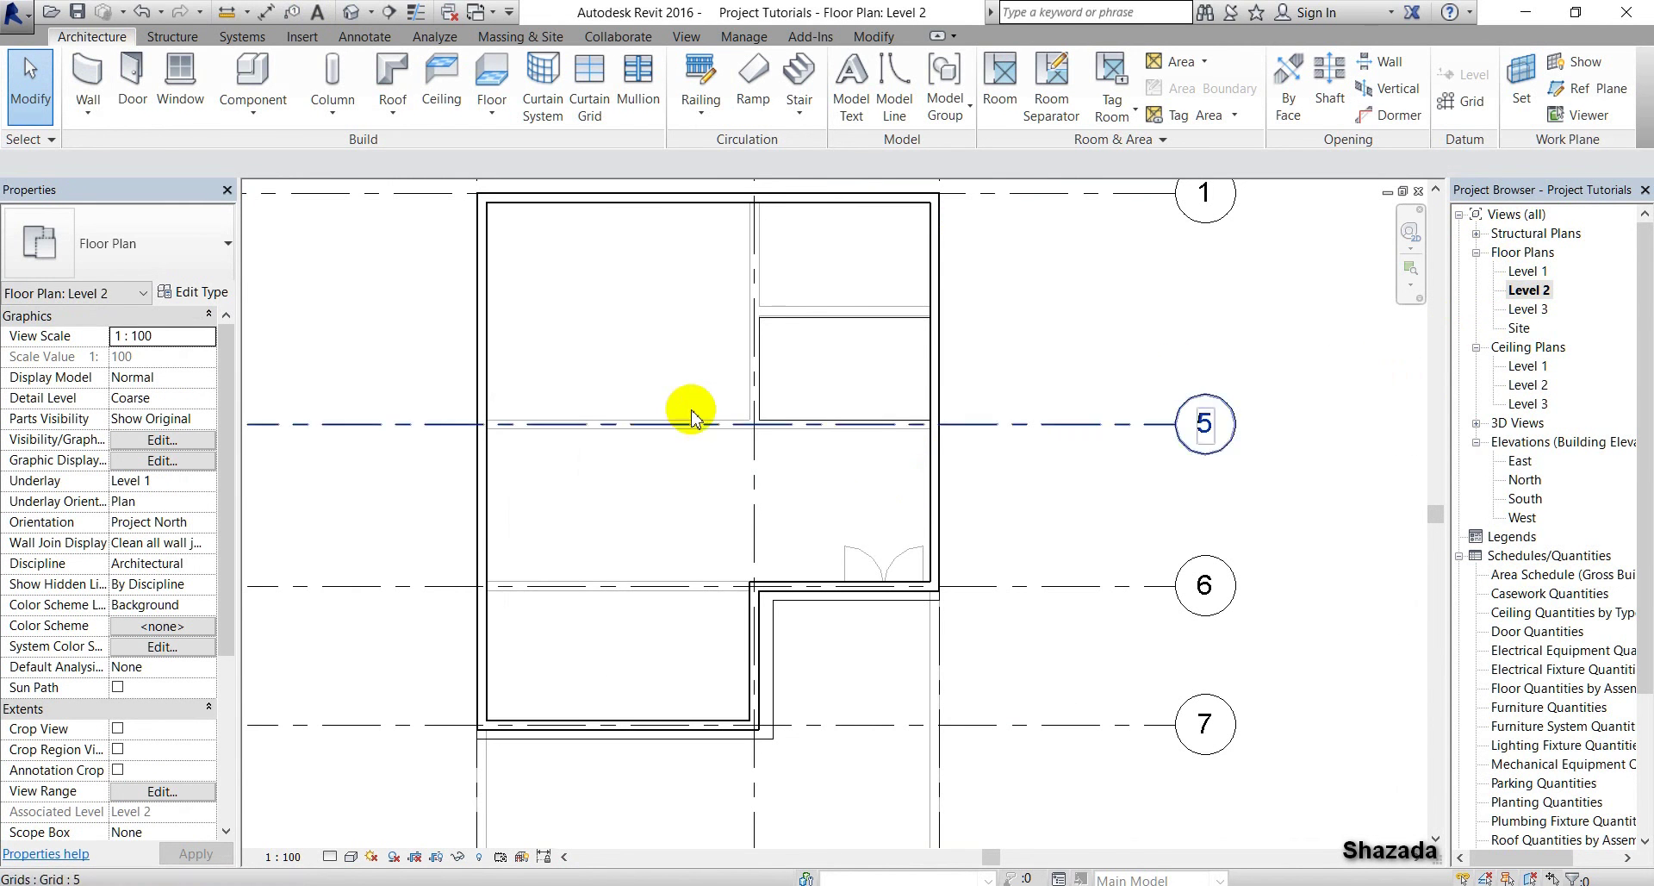
{"action": "middle_click_drag", "start_coordinate": [685, 414], "coordinate": [724, 476]}
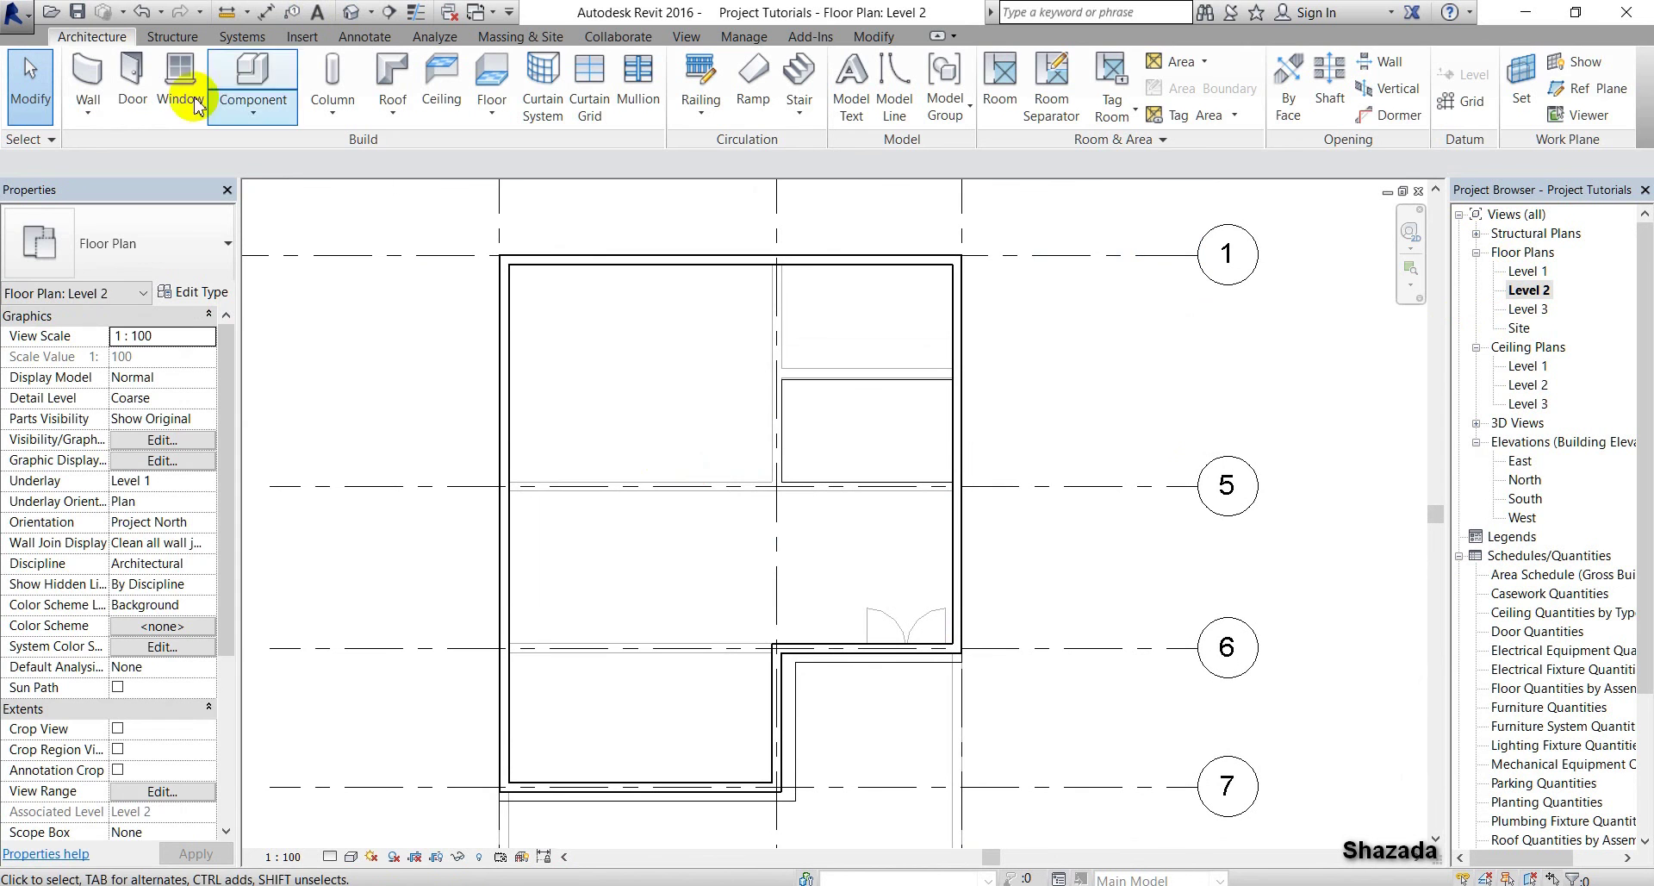
{"action": "left_click", "coordinate": [87, 69]}
{"action": "left_click", "coordinate": [782, 379]}
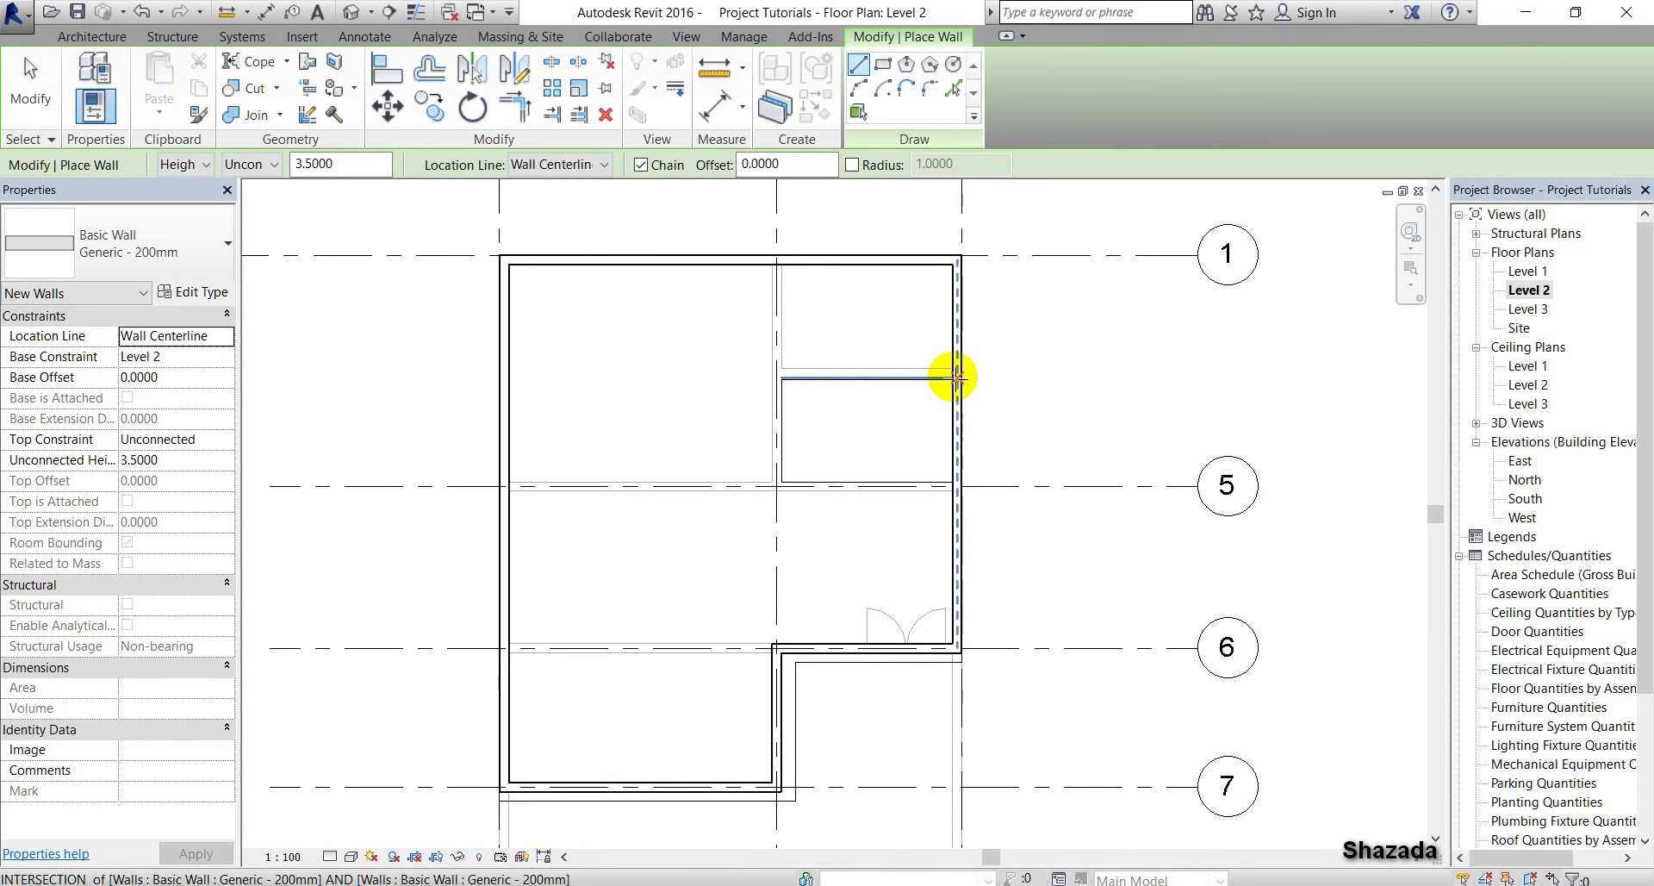
Draw an interior wall from the right exterior wall to the central grid, then up to the top wall
{"action": "scroll", "coordinate": [955, 367], "scroll_direction": "up", "scroll_amount": 3}
{"action": "scroll", "coordinate": [948, 366], "scroll_direction": "up", "scroll_amount": 2}
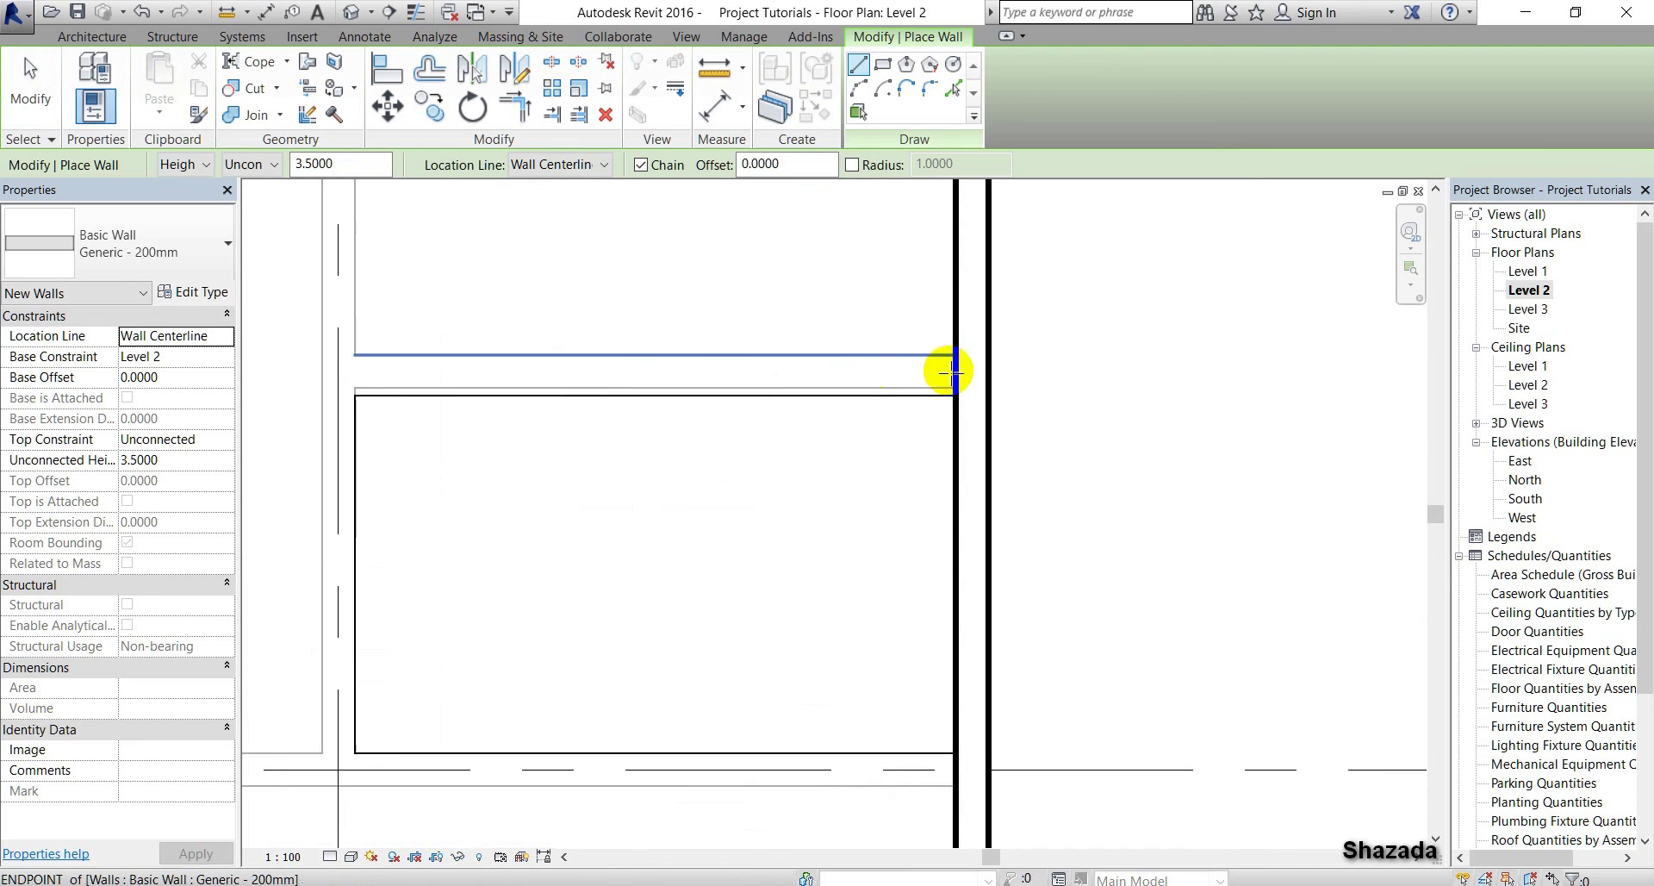
{"action": "left_click", "coordinate": [949, 369]}
{"action": "middle_click_drag", "start_coordinate": [465, 469], "coordinate": [483, 491]}
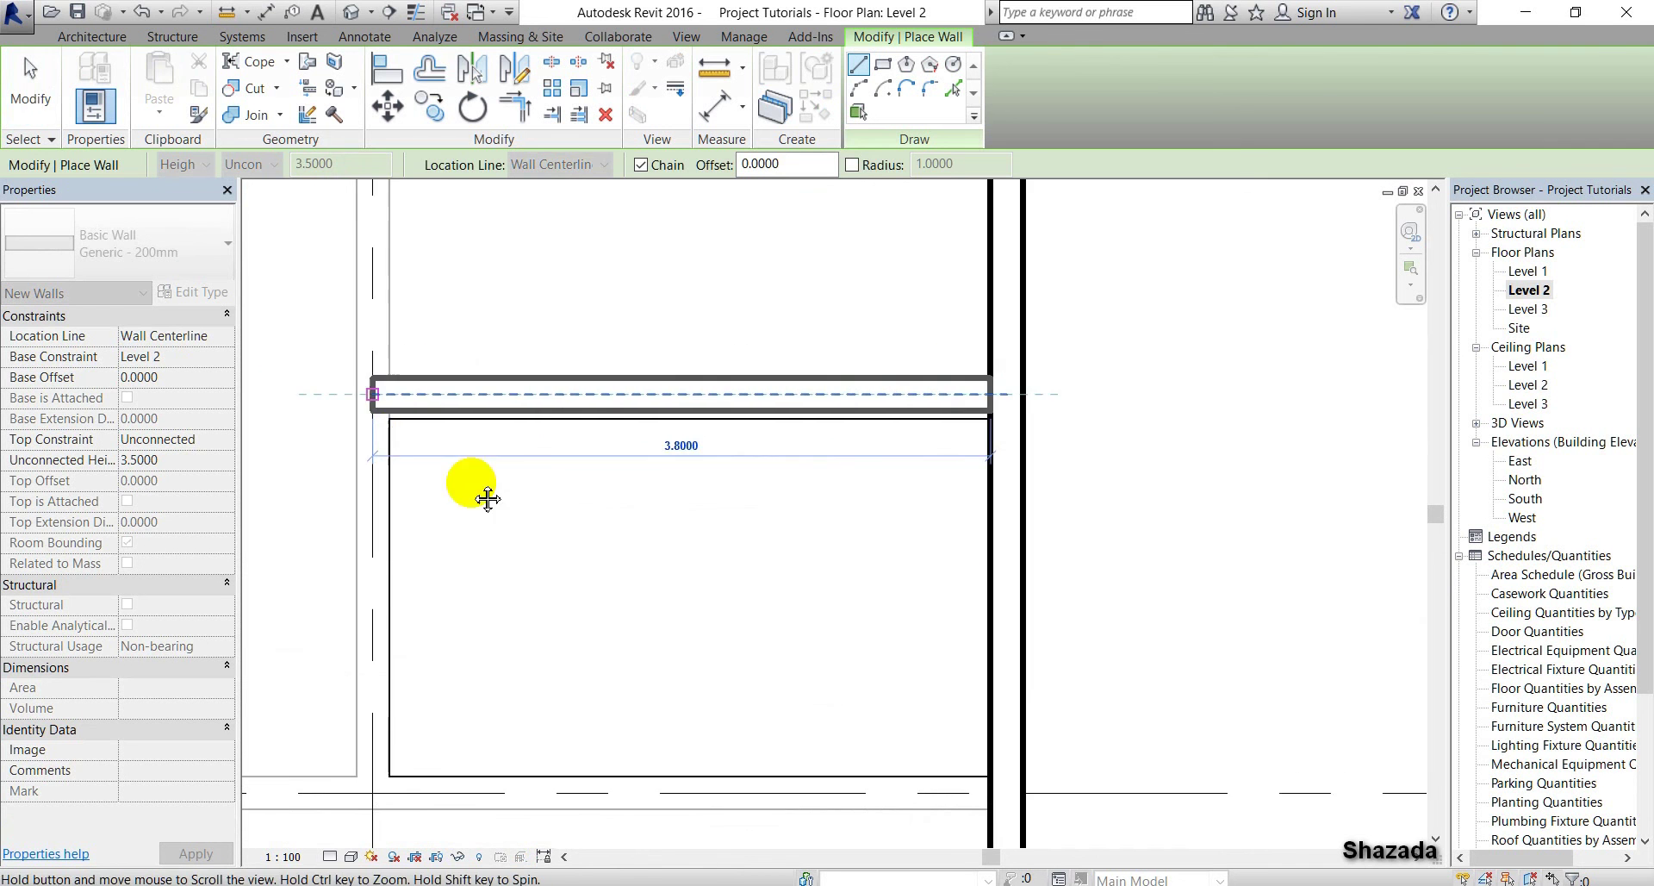
{"action": "scroll", "coordinate": [580, 509], "scroll_direction": "down", "scroll_amount": 3}
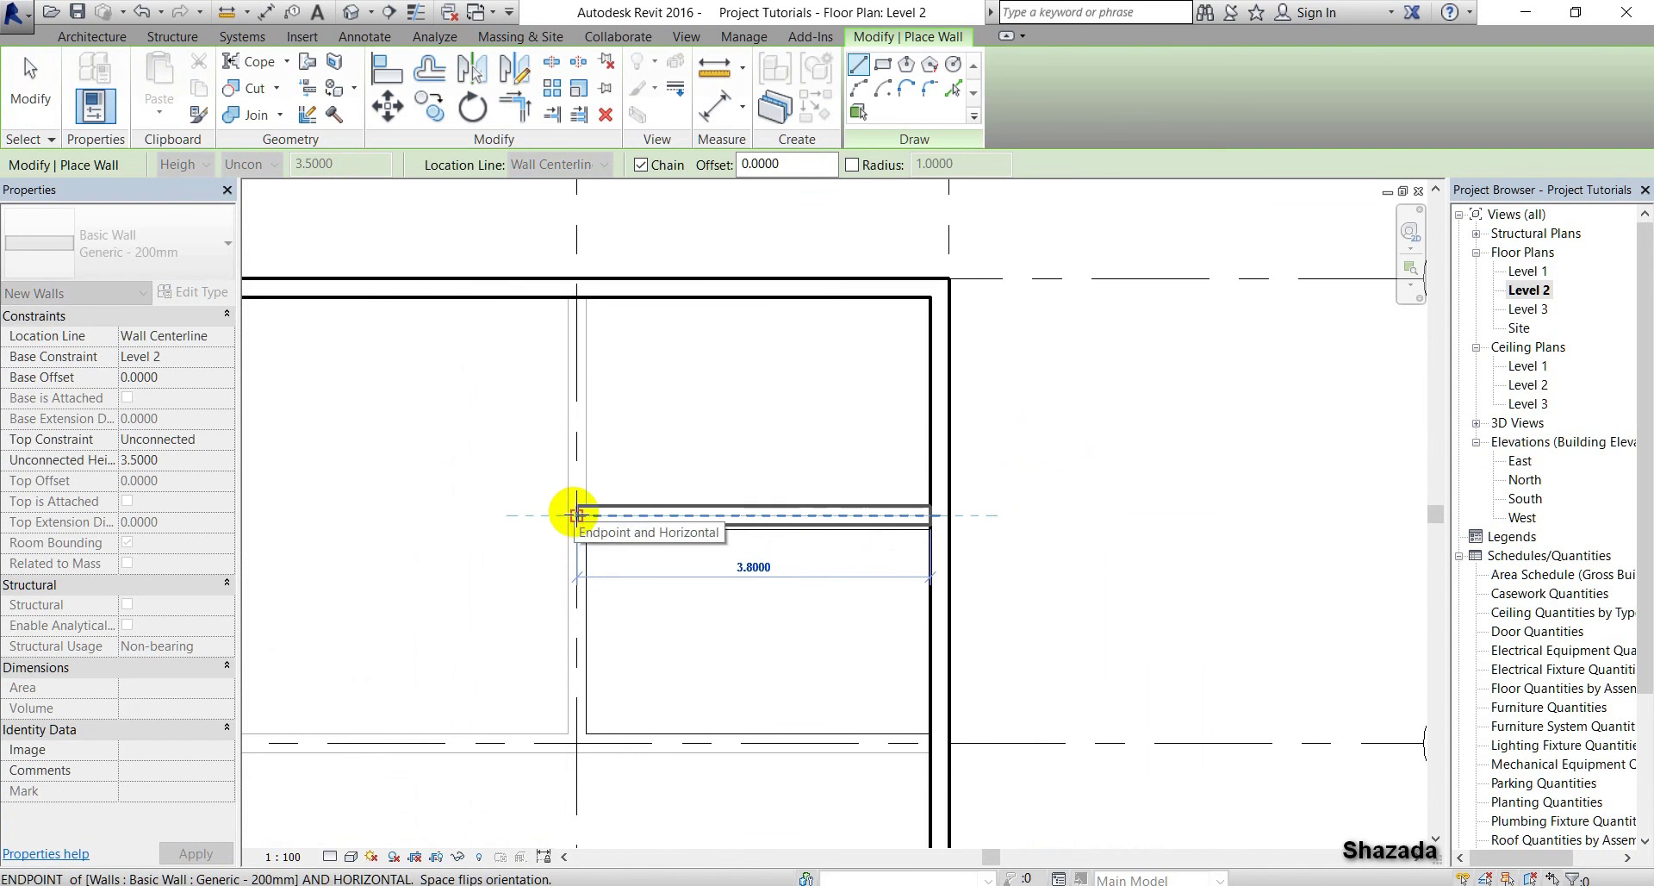
{"action": "left_click", "coordinate": [576, 516]}
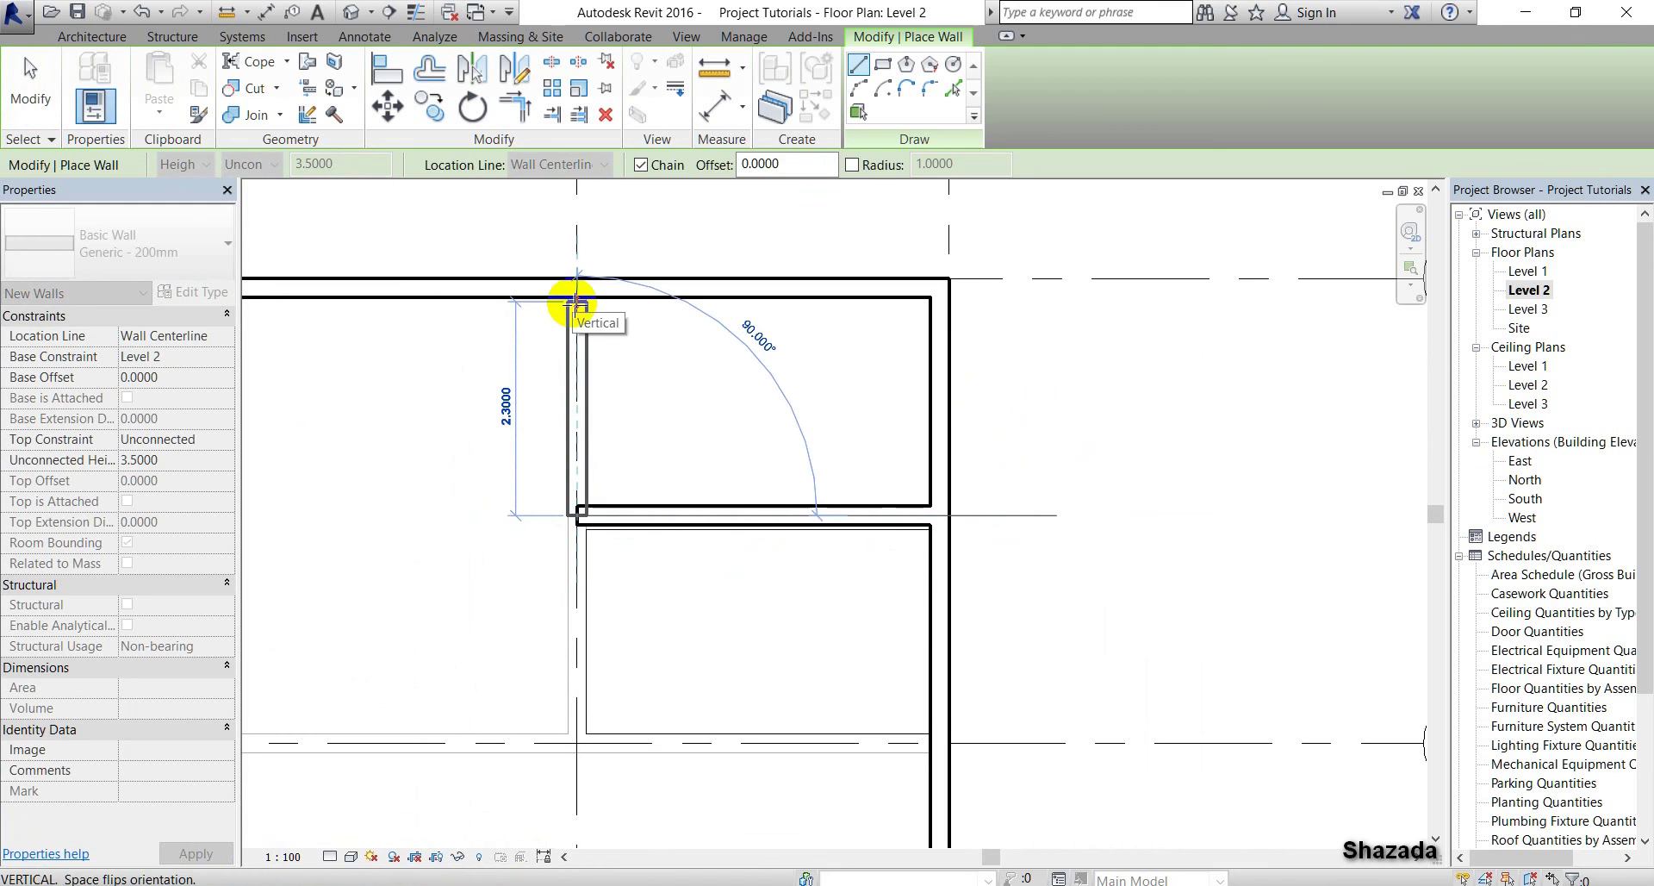
{"action": "left_click", "coordinate": [577, 301]}
{"action": "key", "text": "Escape"}
Add a grid 5 wall to the left exterior wall and a vertical wall up from the central grid
{"action": "middle_click_drag", "start_coordinate": [638, 650], "coordinate": [948, 467]}
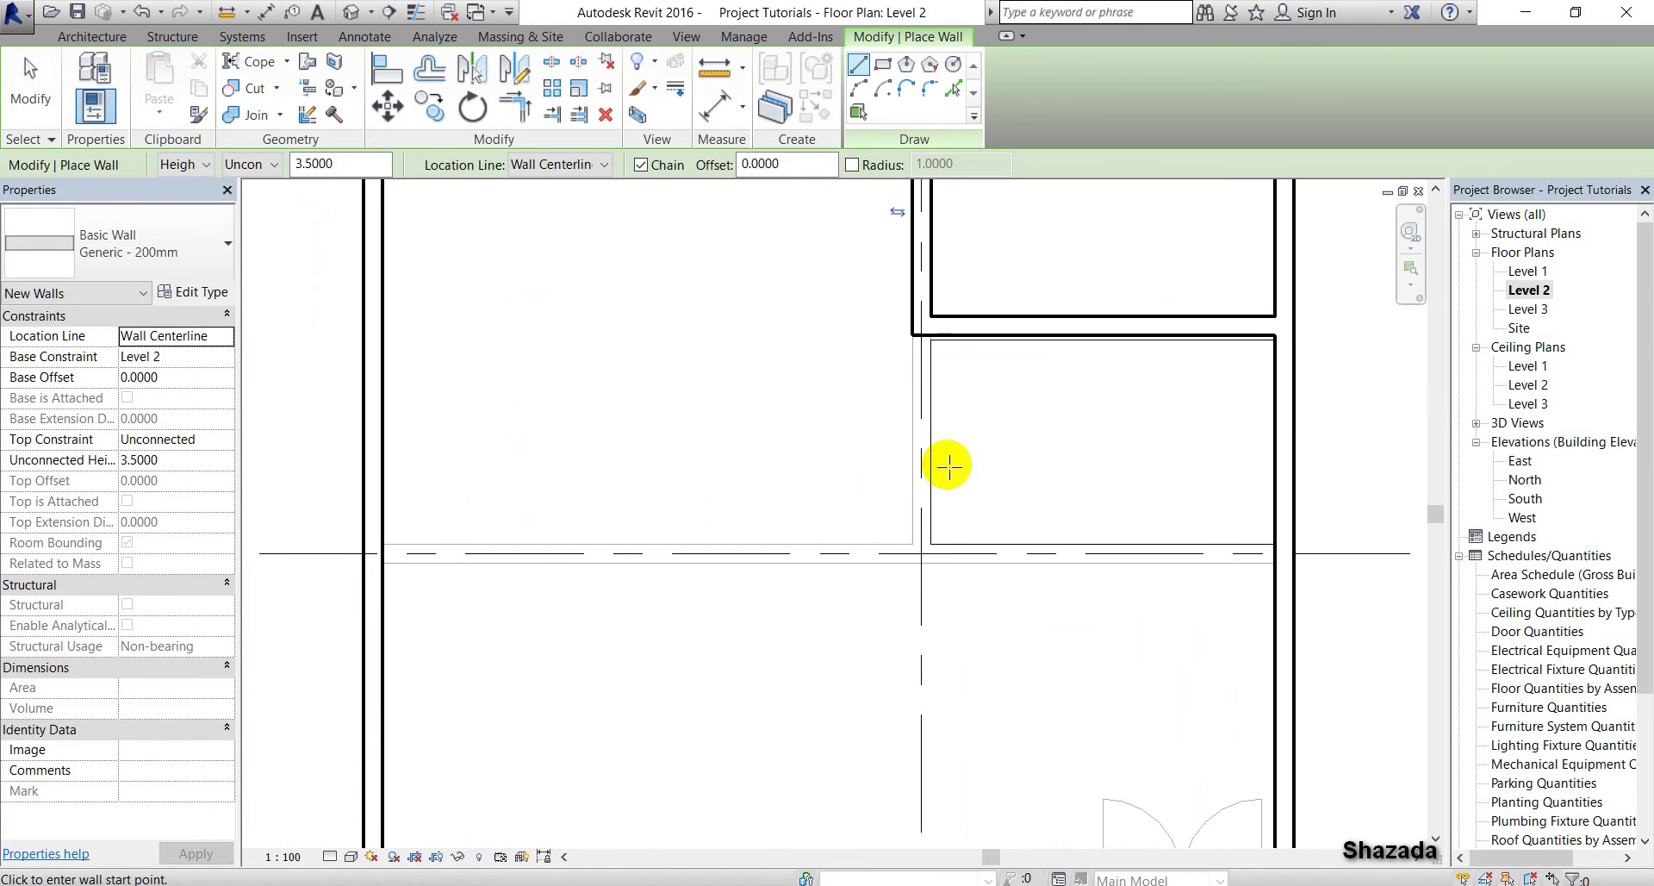
{"action": "left_click", "coordinate": [921, 553]}
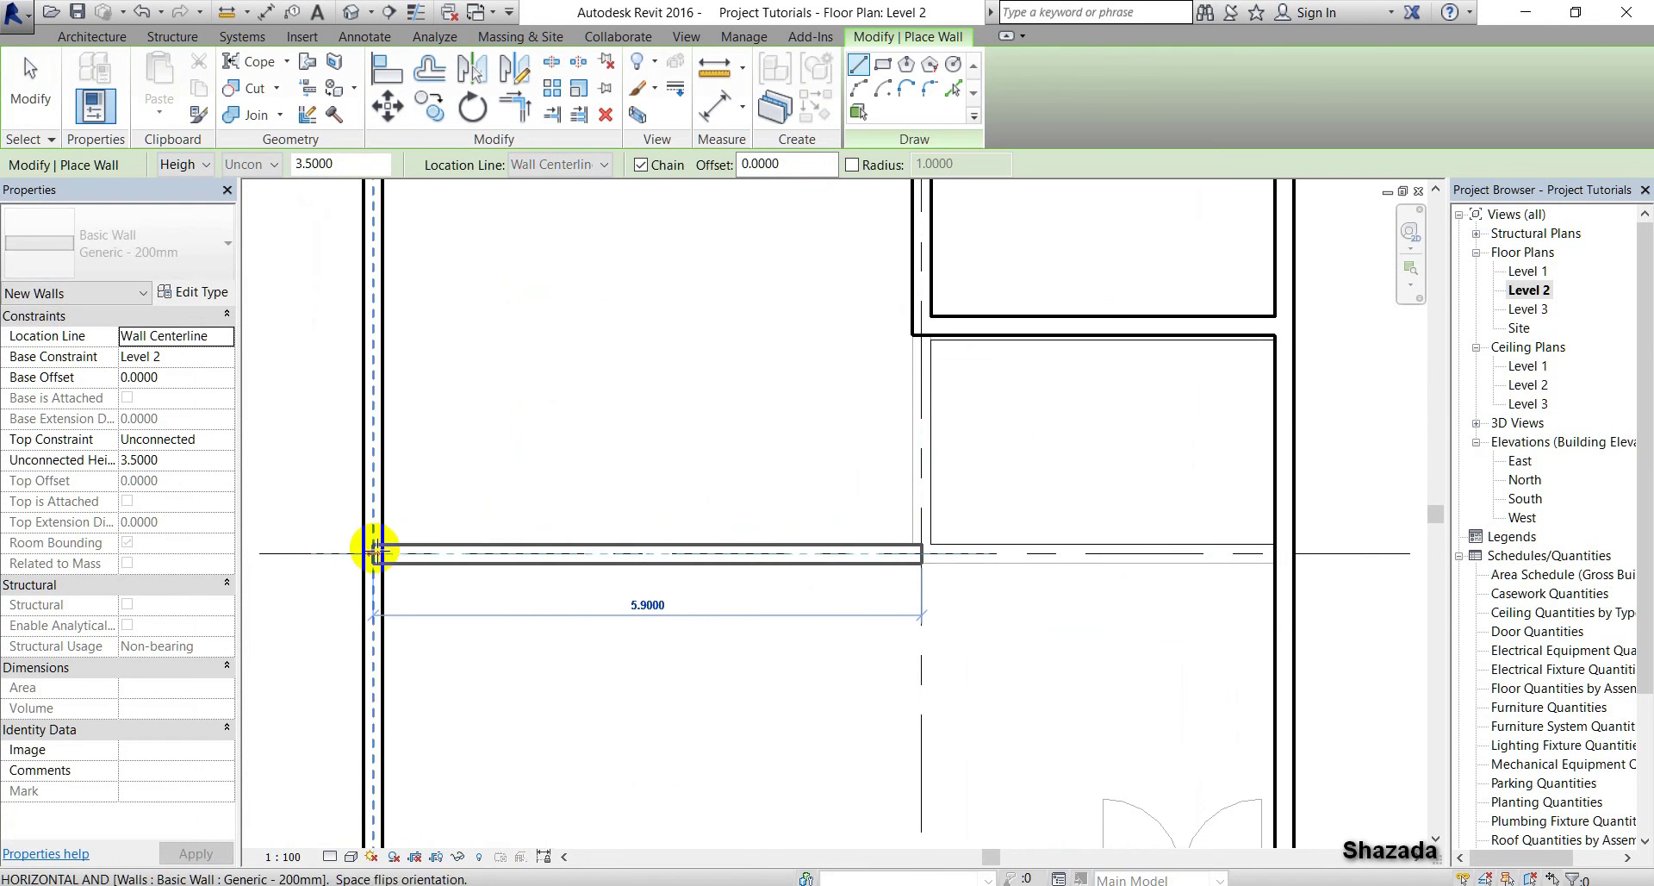
{"action": "left_click", "coordinate": [375, 550]}
{"action": "key", "text": "Escape"}
{"action": "left_click", "coordinate": [921, 554]}
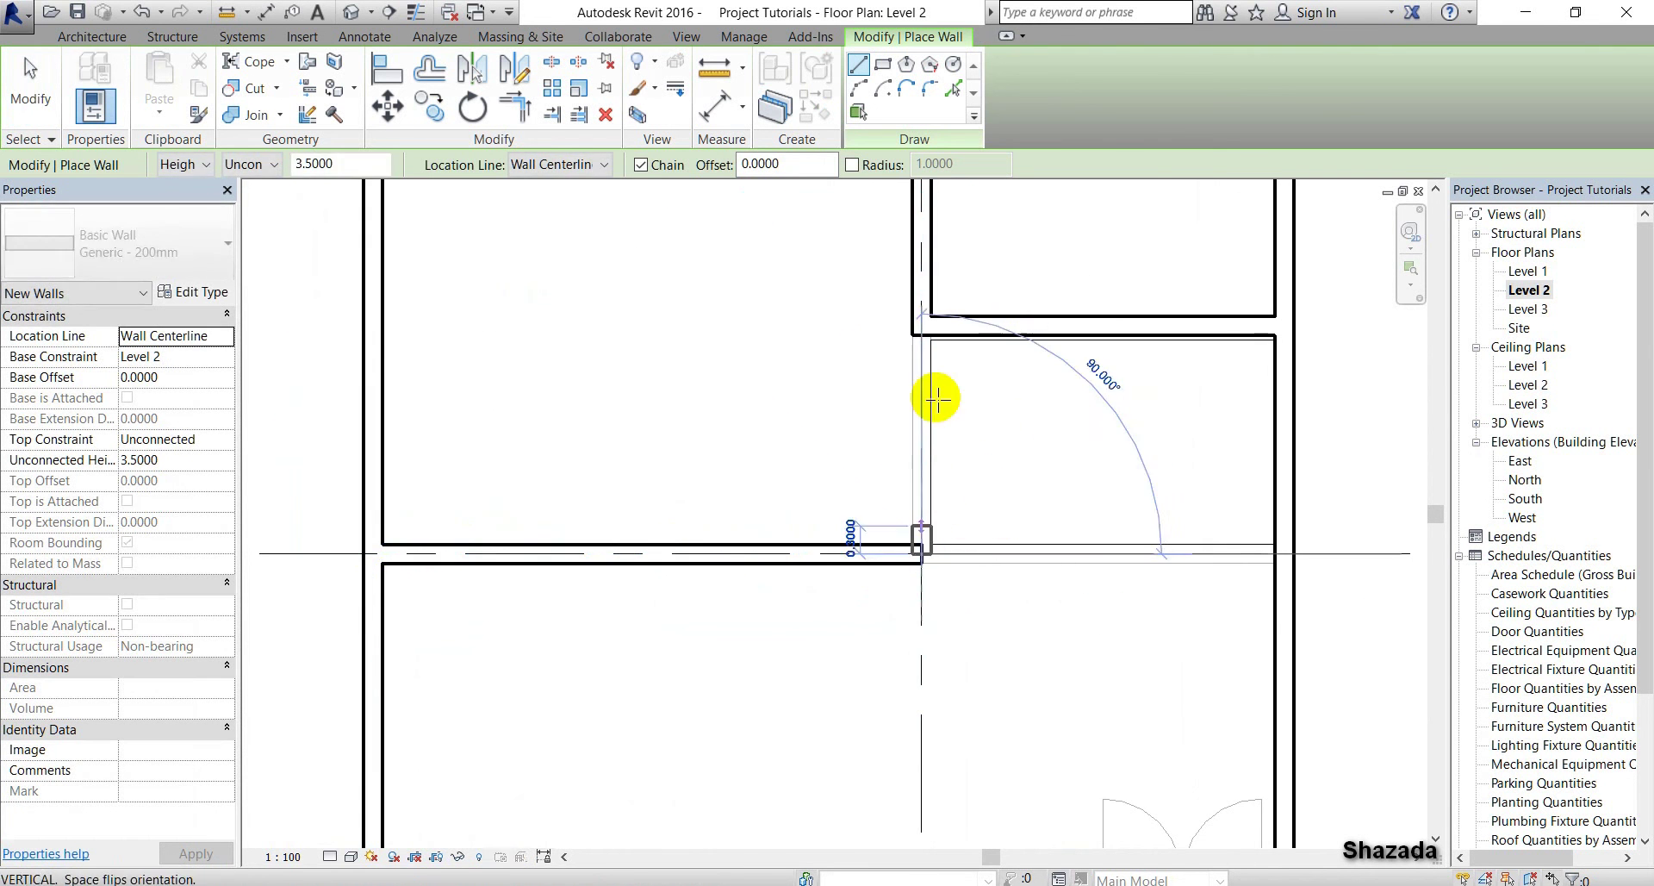
{"action": "left_click", "coordinate": [920, 321]}
{"action": "key", "text": "Escape"}
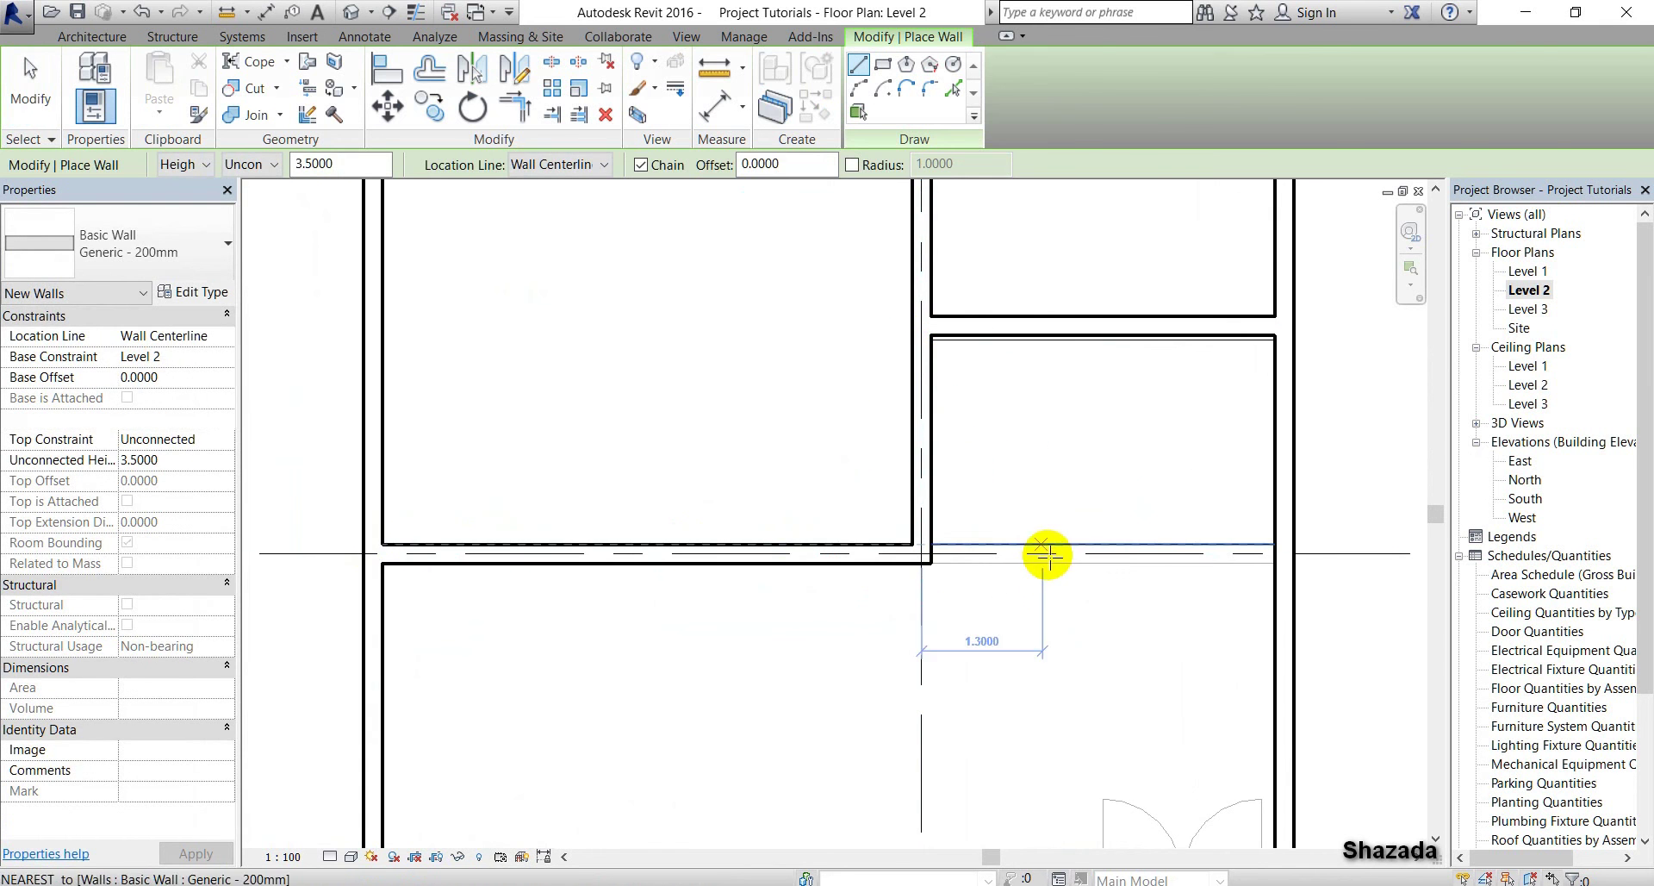
{"action": "key", "text": "Escape"}
{"action": "scroll", "coordinate": [1077, 451], "scroll_direction": "down", "scroll_amount": 2}
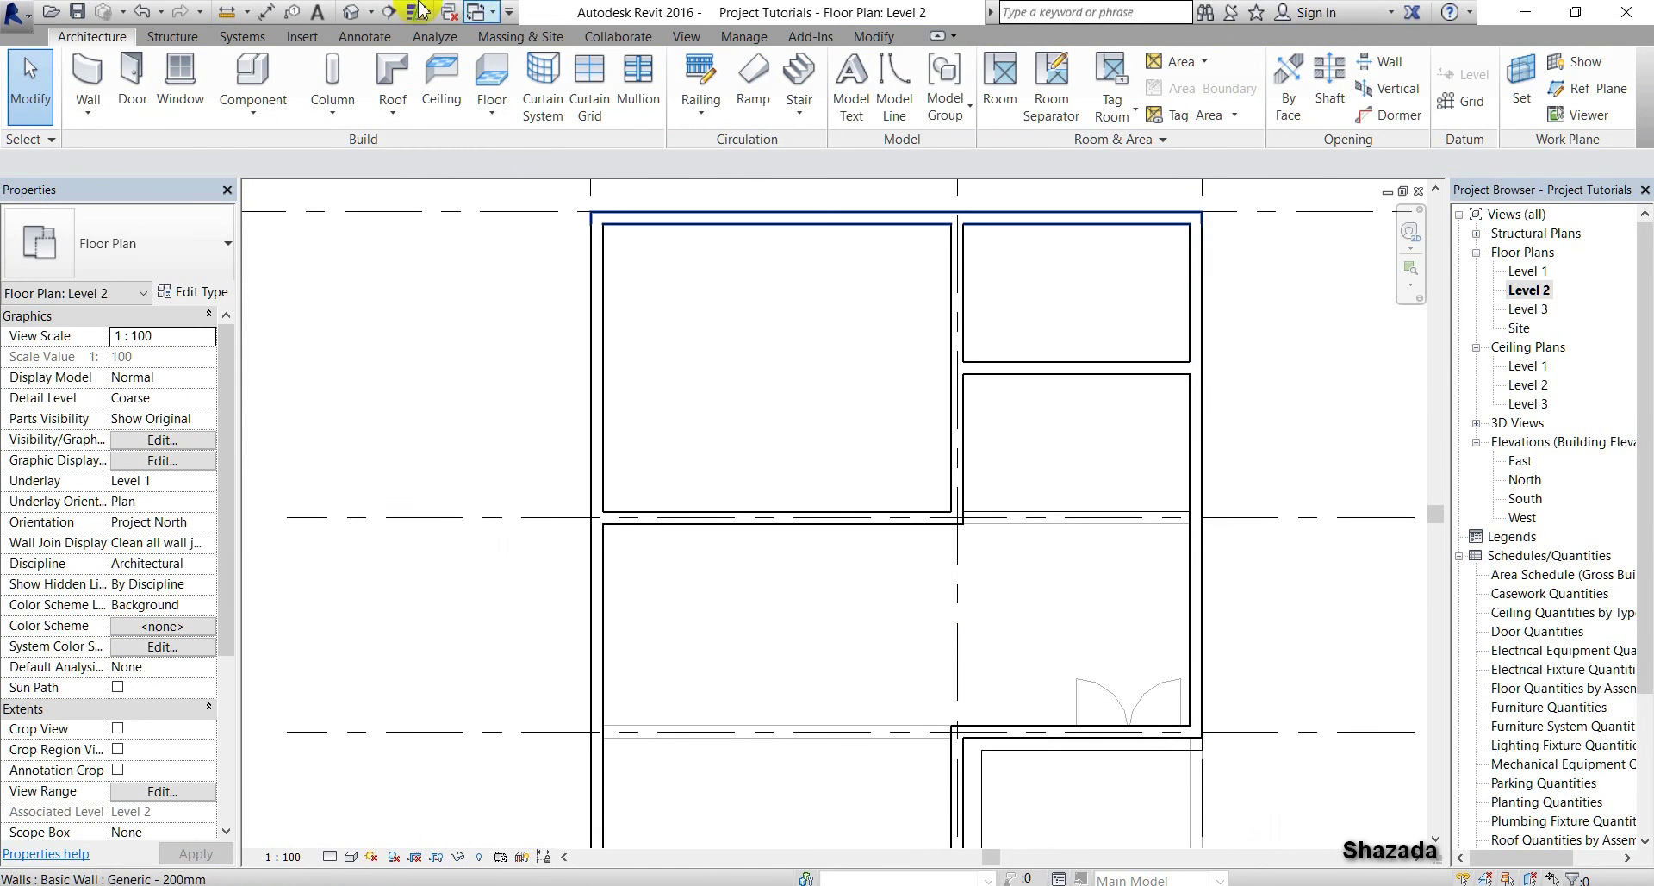
{"action": "left_click", "coordinate": [353, 14]}
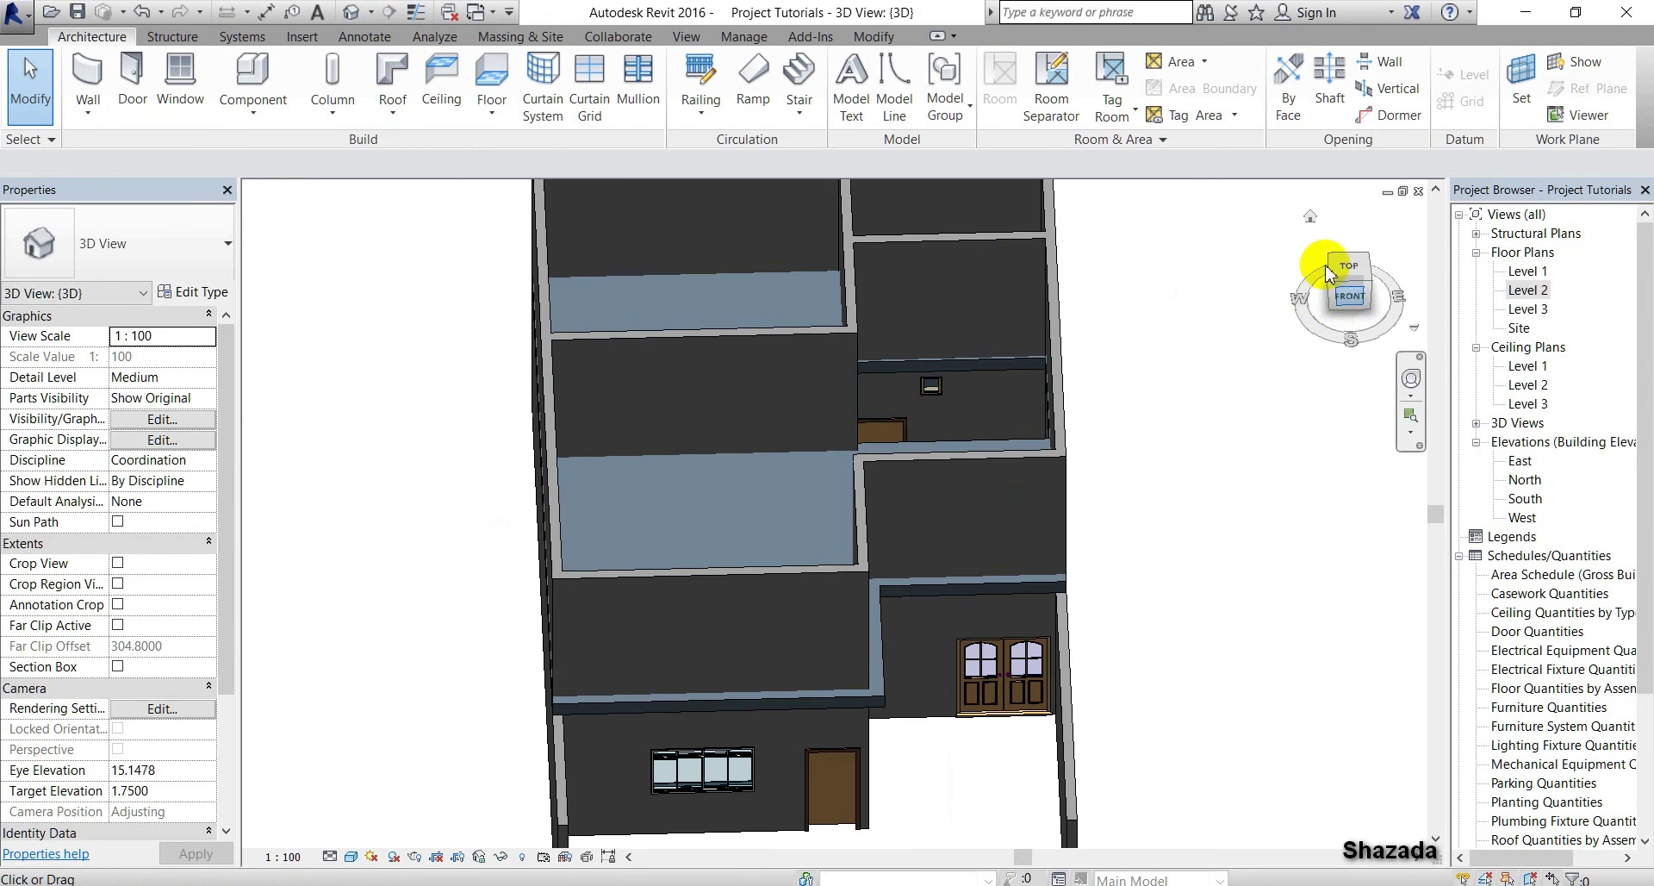
{"action": "mouse_move", "coordinate": [1222, 269]}
{"action": "middle_mouse_down", "text": "shift"}
{"action": "mouse_move", "coordinate": [1128, 215]}
{"action": "mouse_move", "coordinate": [1005, 251]}
{"action": "mouse_move", "coordinate": [1275, 277]}
{"action": "mouse_move", "coordinate": [1395, 251]}
{"action": "mouse_move", "coordinate": [1057, 222]}
{"action": "mouse_move", "coordinate": [953, 258]}
{"action": "mouse_move", "coordinate": [961, 283]}
{"action": "middle_mouse_up", "text": "shift"}
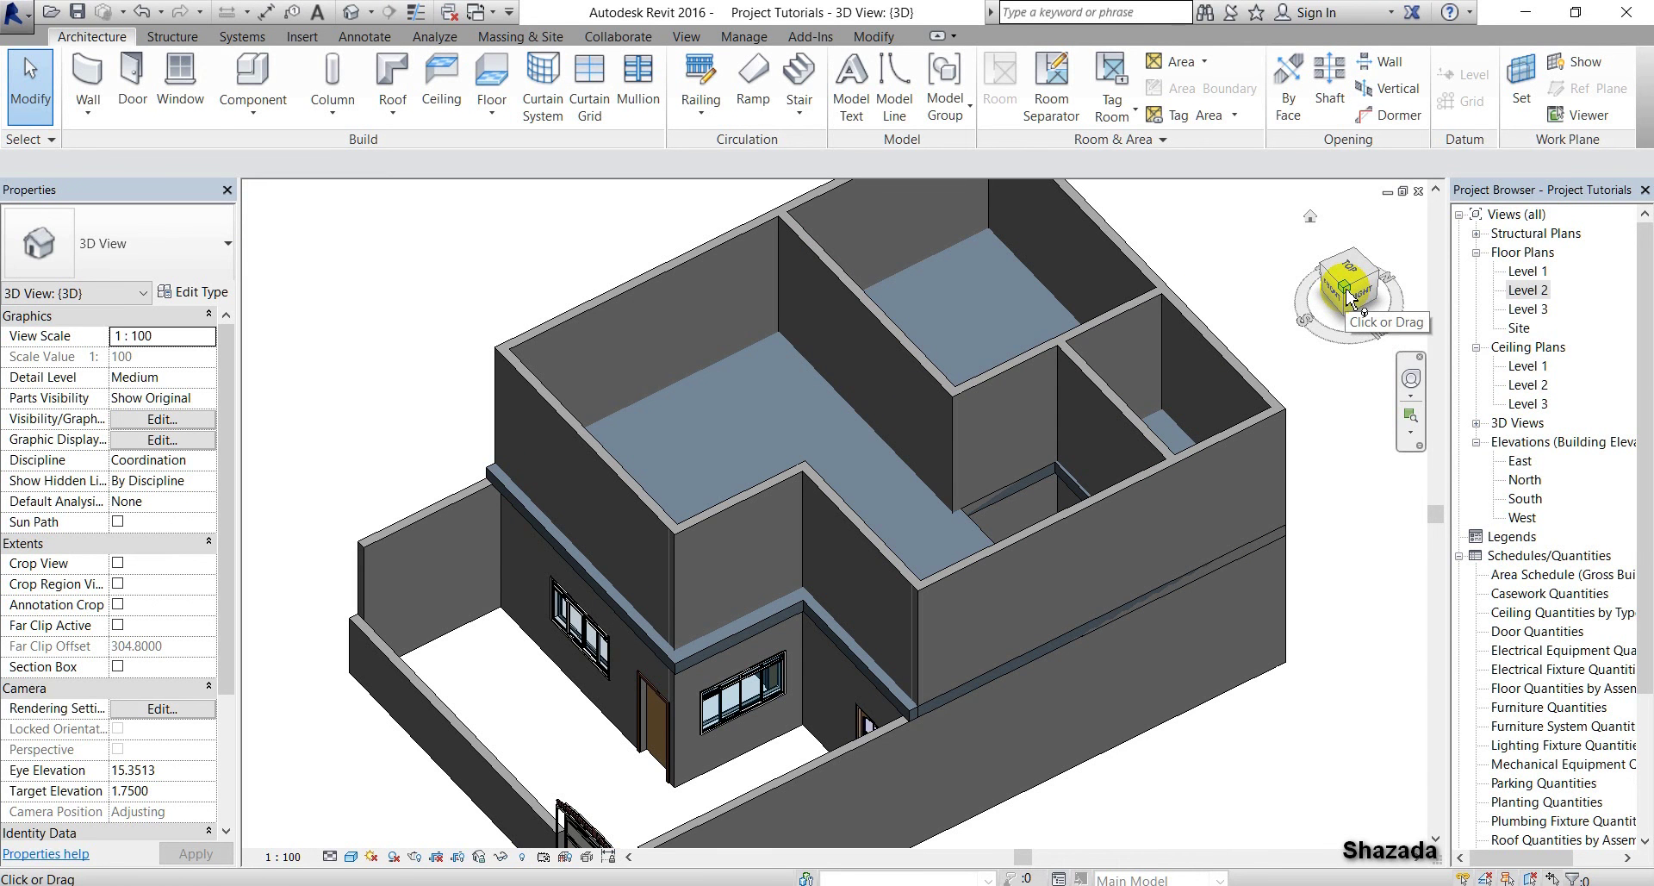
{"action": "double_click", "coordinate": [1521, 296]}
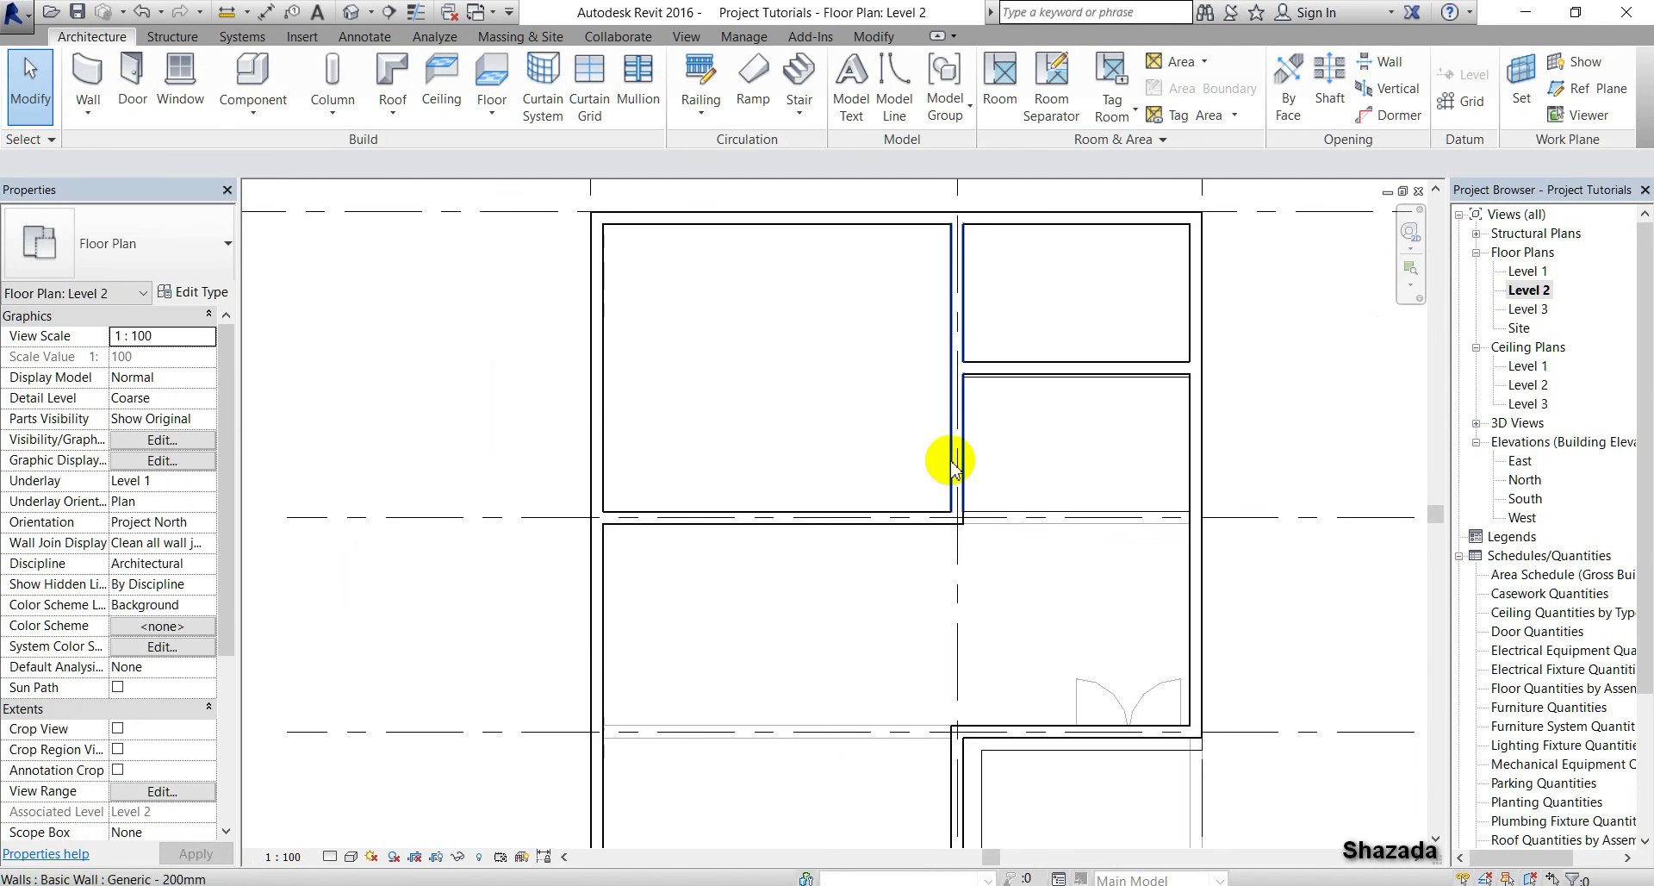
Start a Roof by Footprint sketch on Level 2 using Pick Walls mode
{"action": "middle_click_drag", "start_coordinate": [738, 372], "coordinate": [653, 303]}
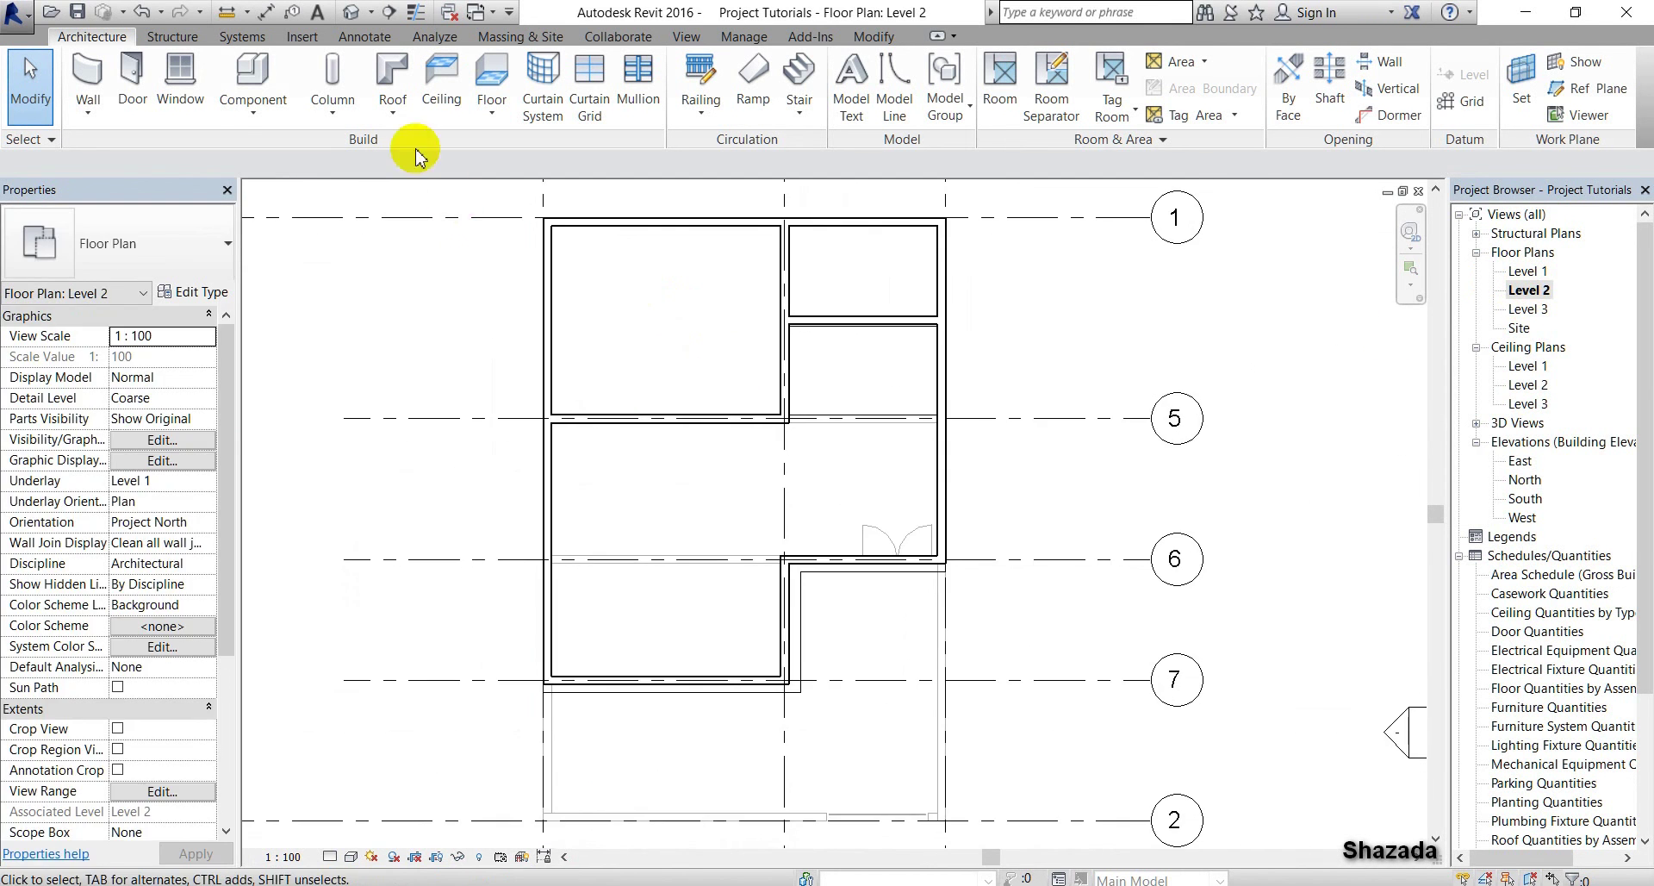
{"action": "left_click", "coordinate": [389, 69]}
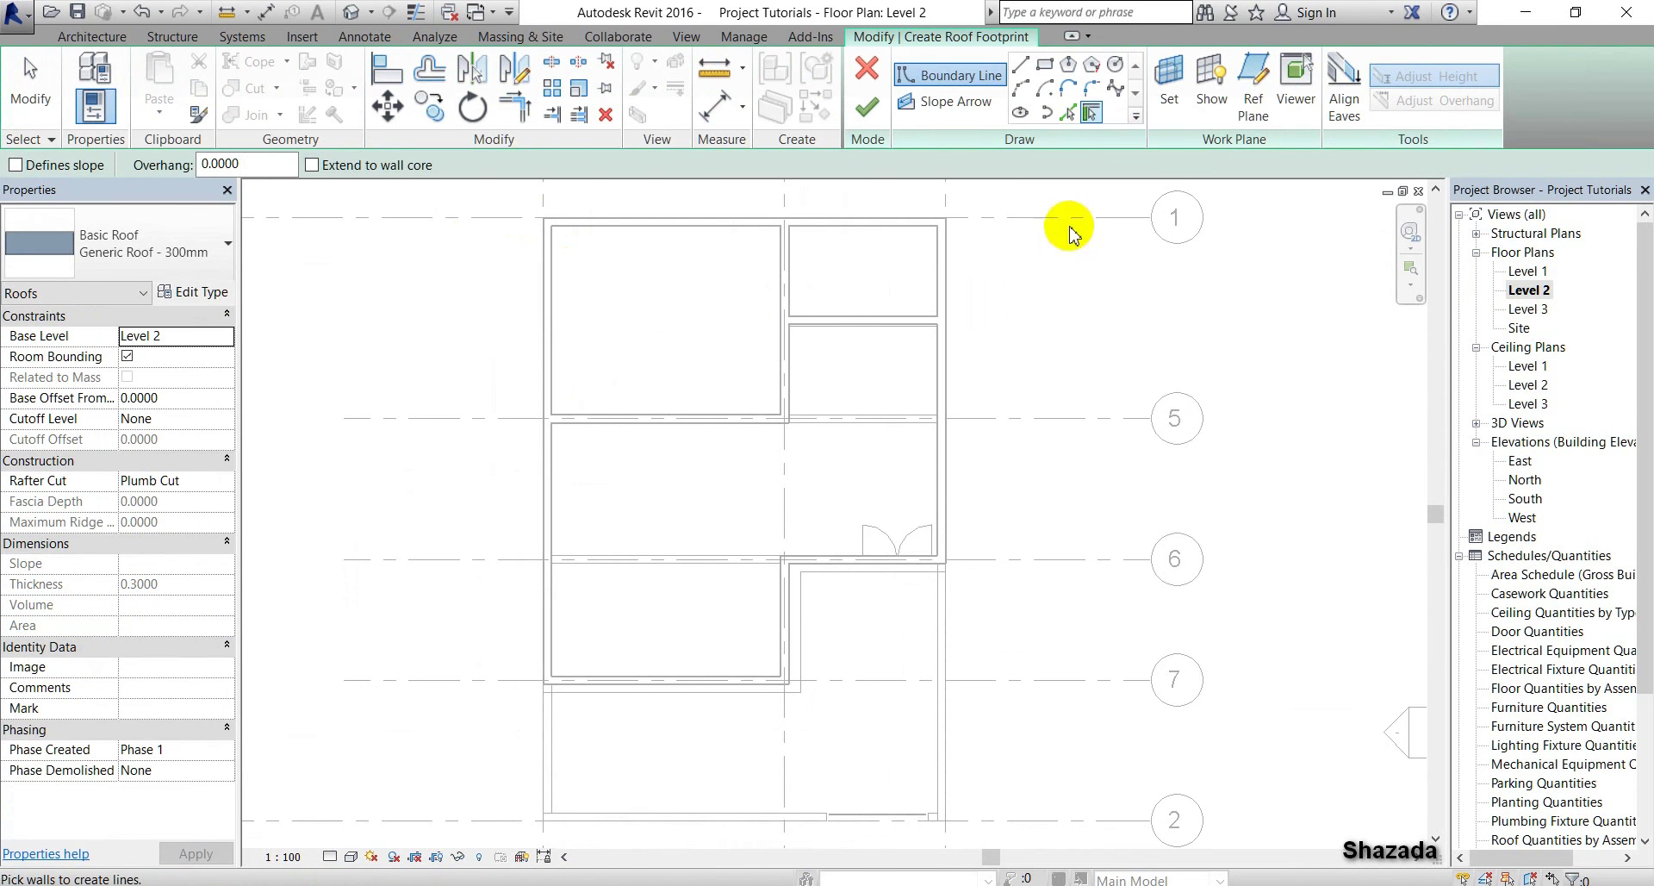
{"action": "left_click", "coordinate": [1023, 74]}
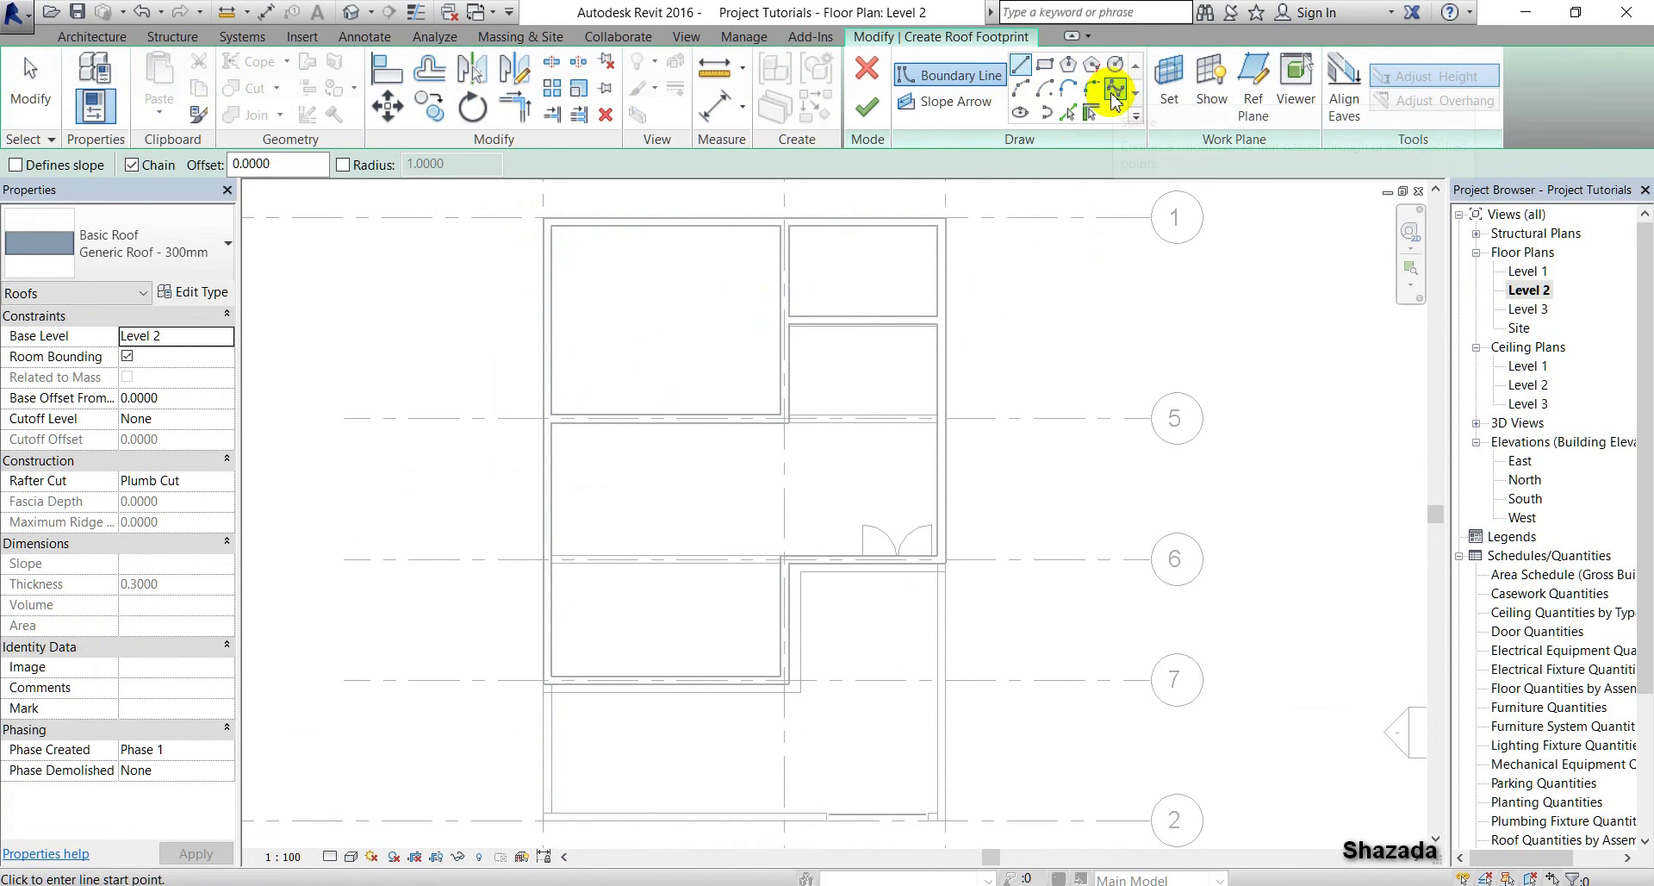
{"action": "left_click", "coordinate": [1090, 115]}
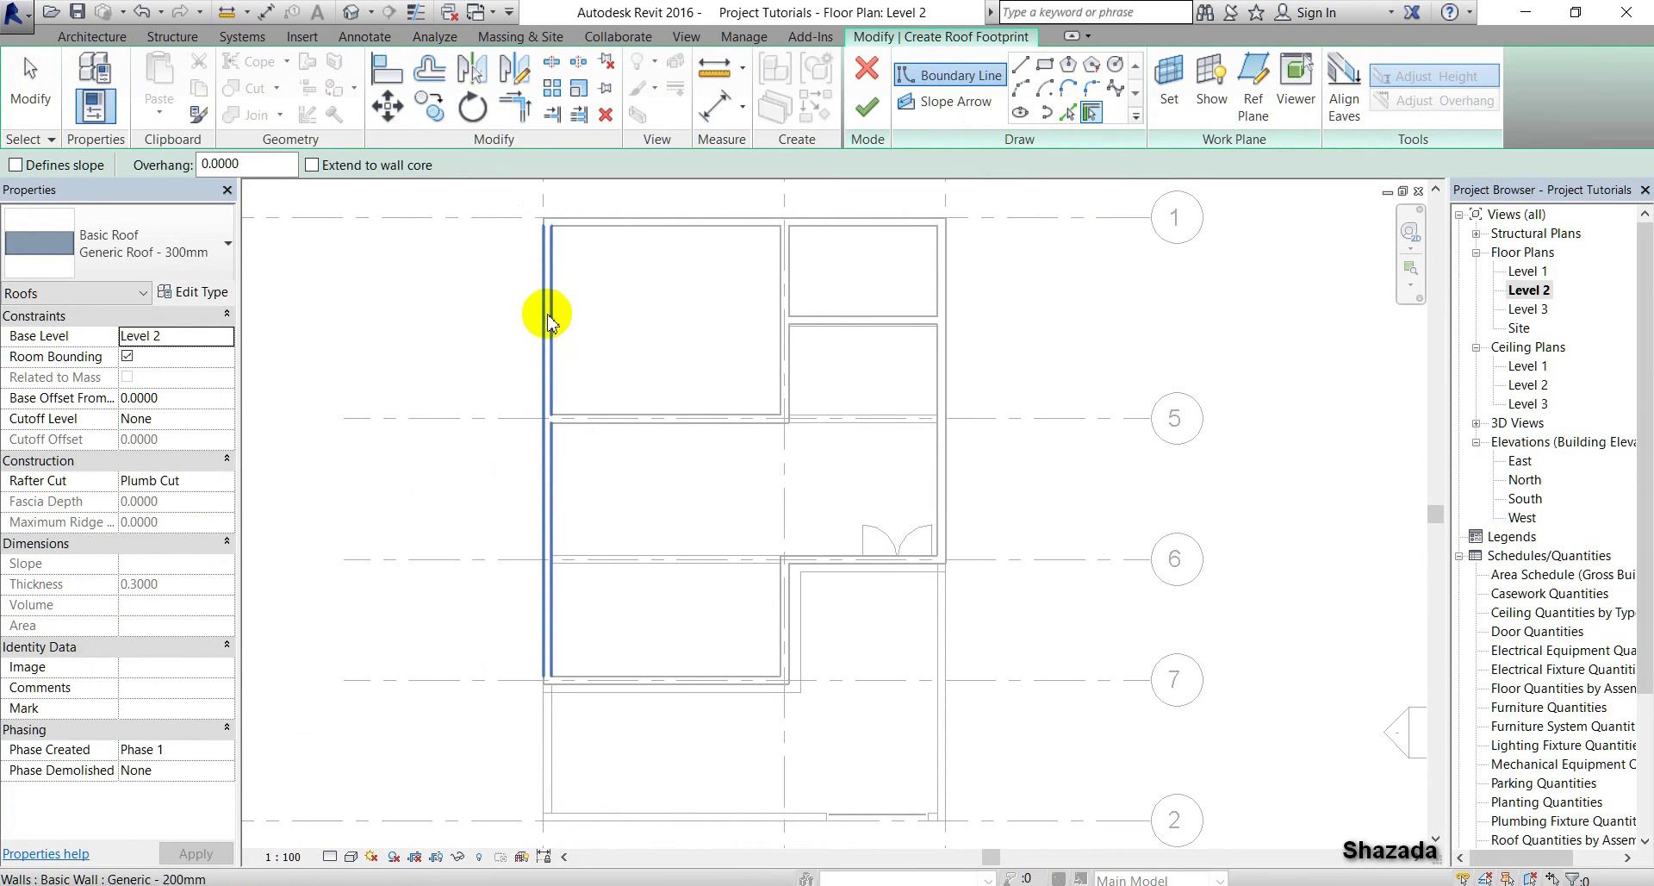
Pick the six exterior walls as roof edges and finish the flat roof without attaching walls
{"action": "left_click", "coordinate": [544, 319]}
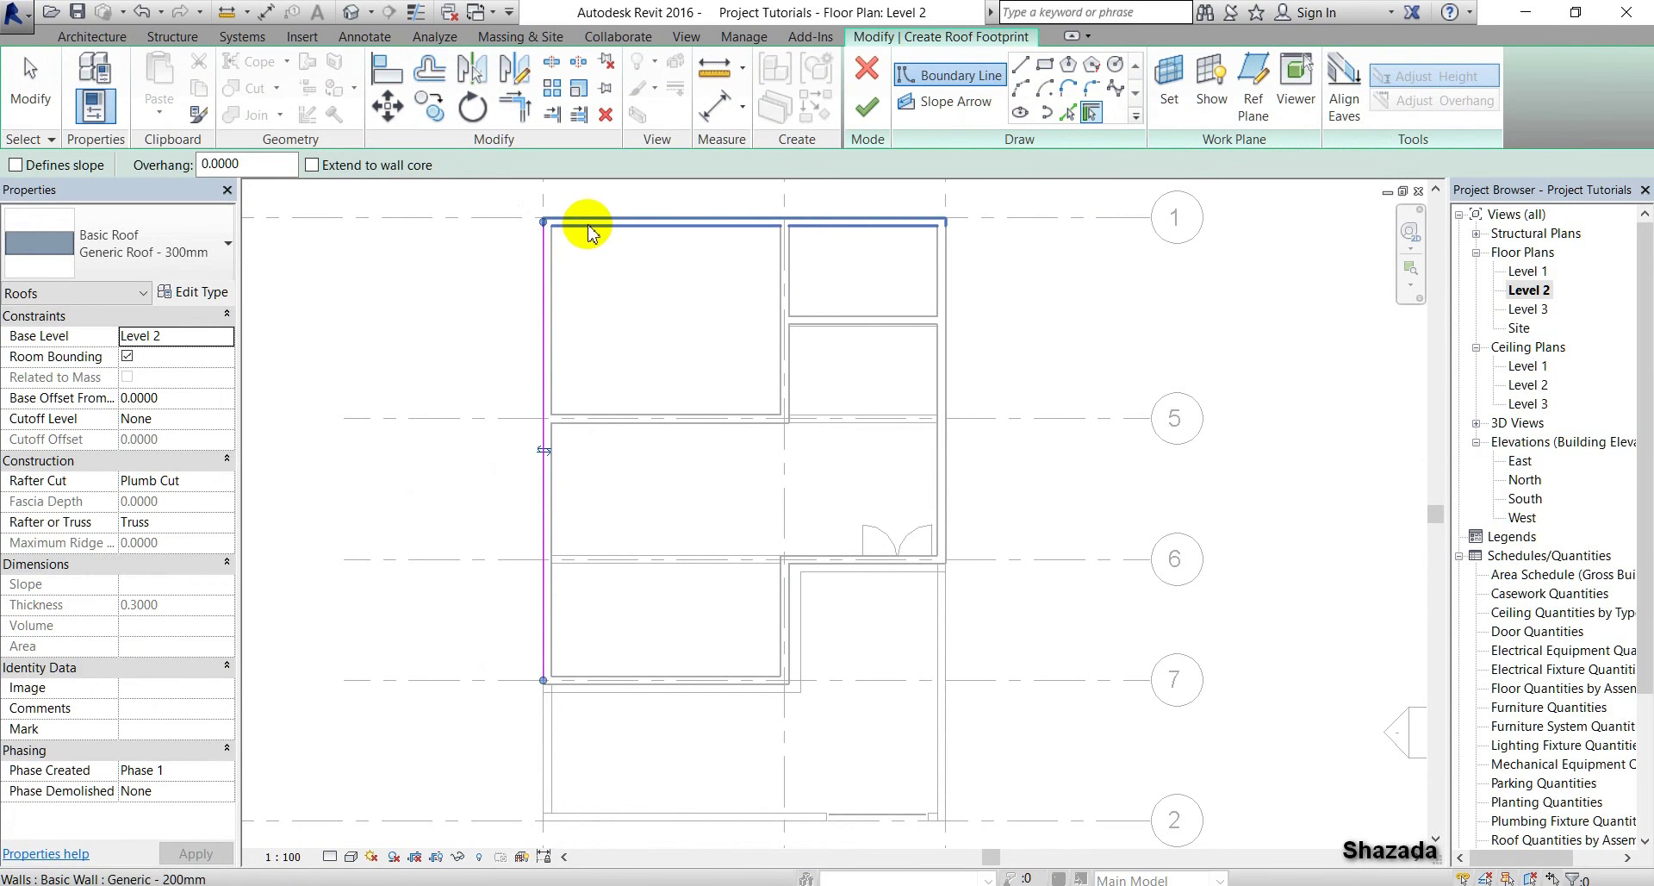
{"action": "left_click", "coordinate": [635, 222]}
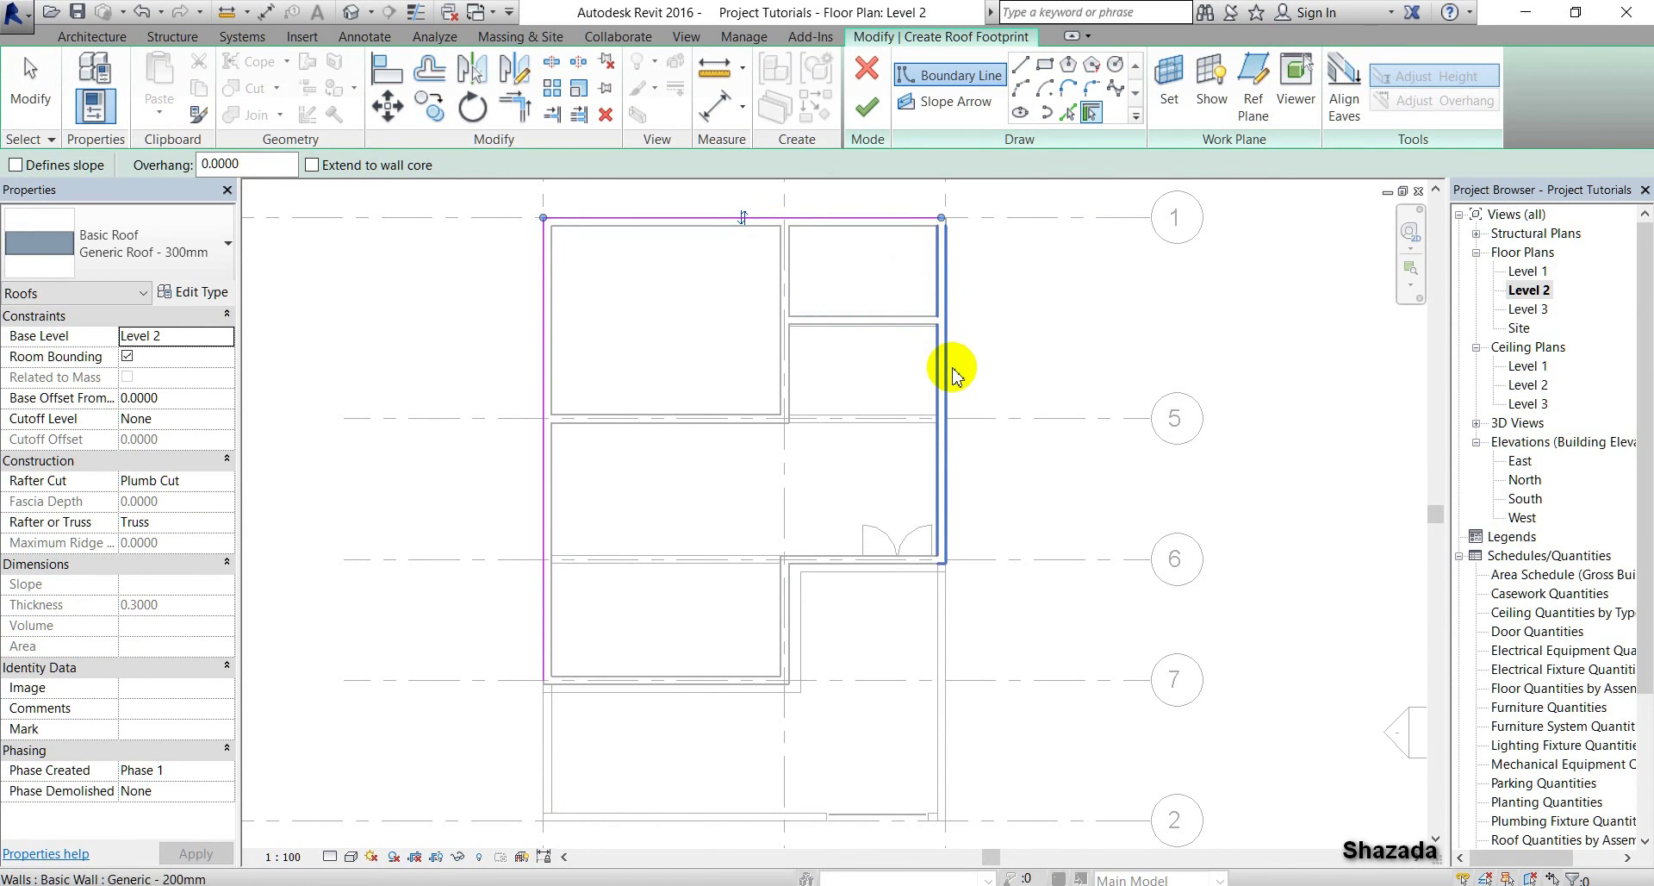
{"action": "left_click", "coordinate": [952, 380]}
{"action": "left_click", "coordinate": [859, 561]}
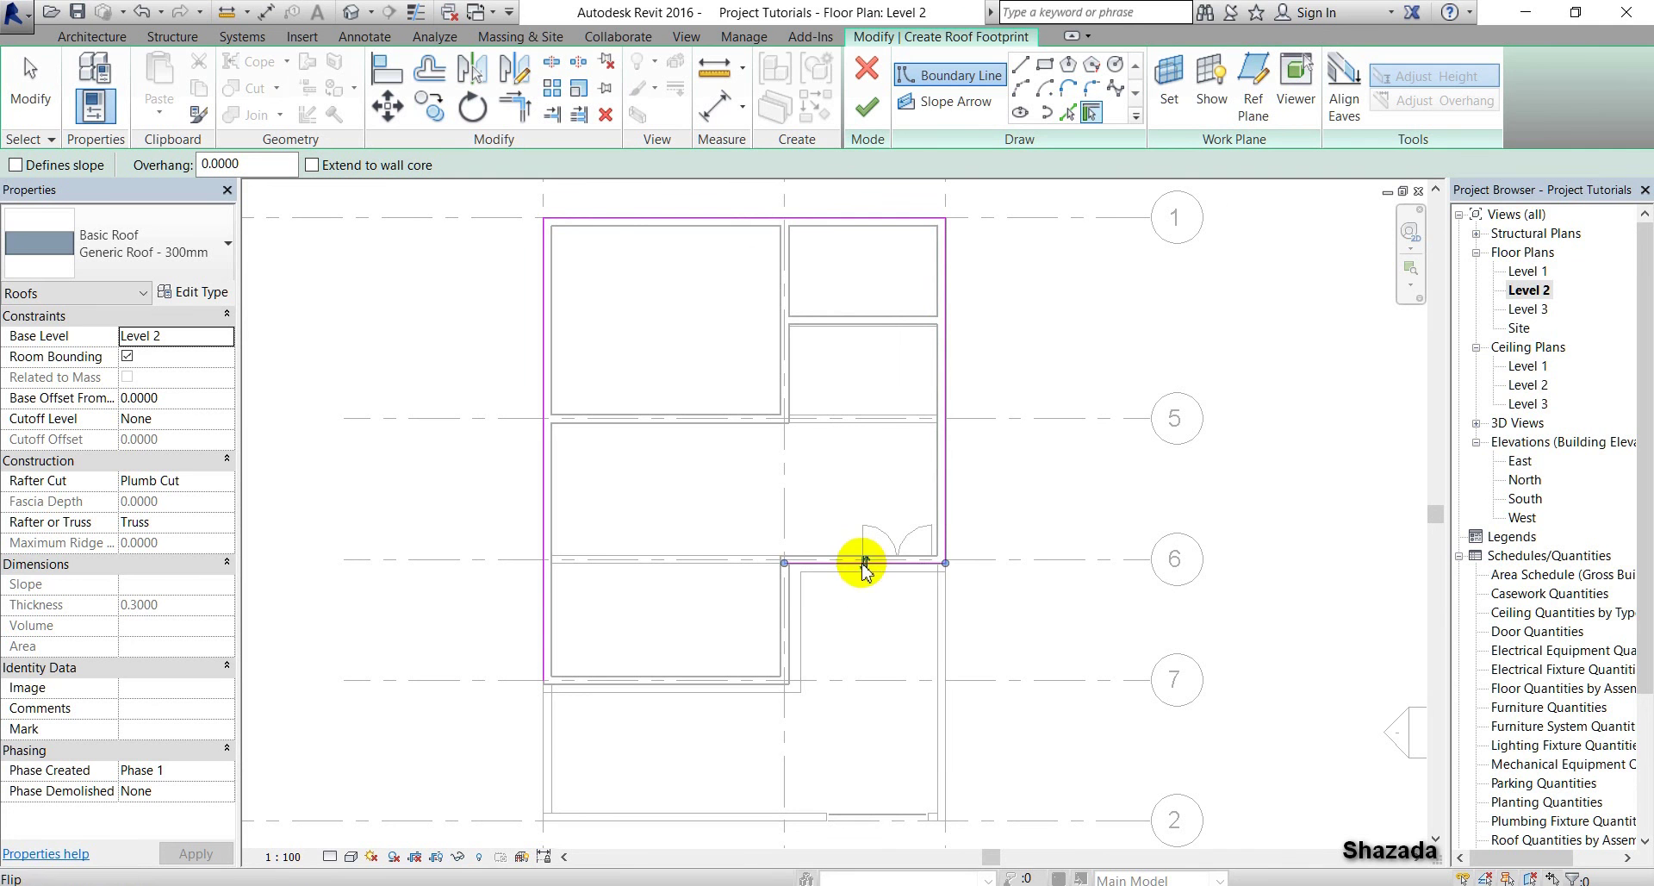
{"action": "left_click", "coordinate": [794, 641]}
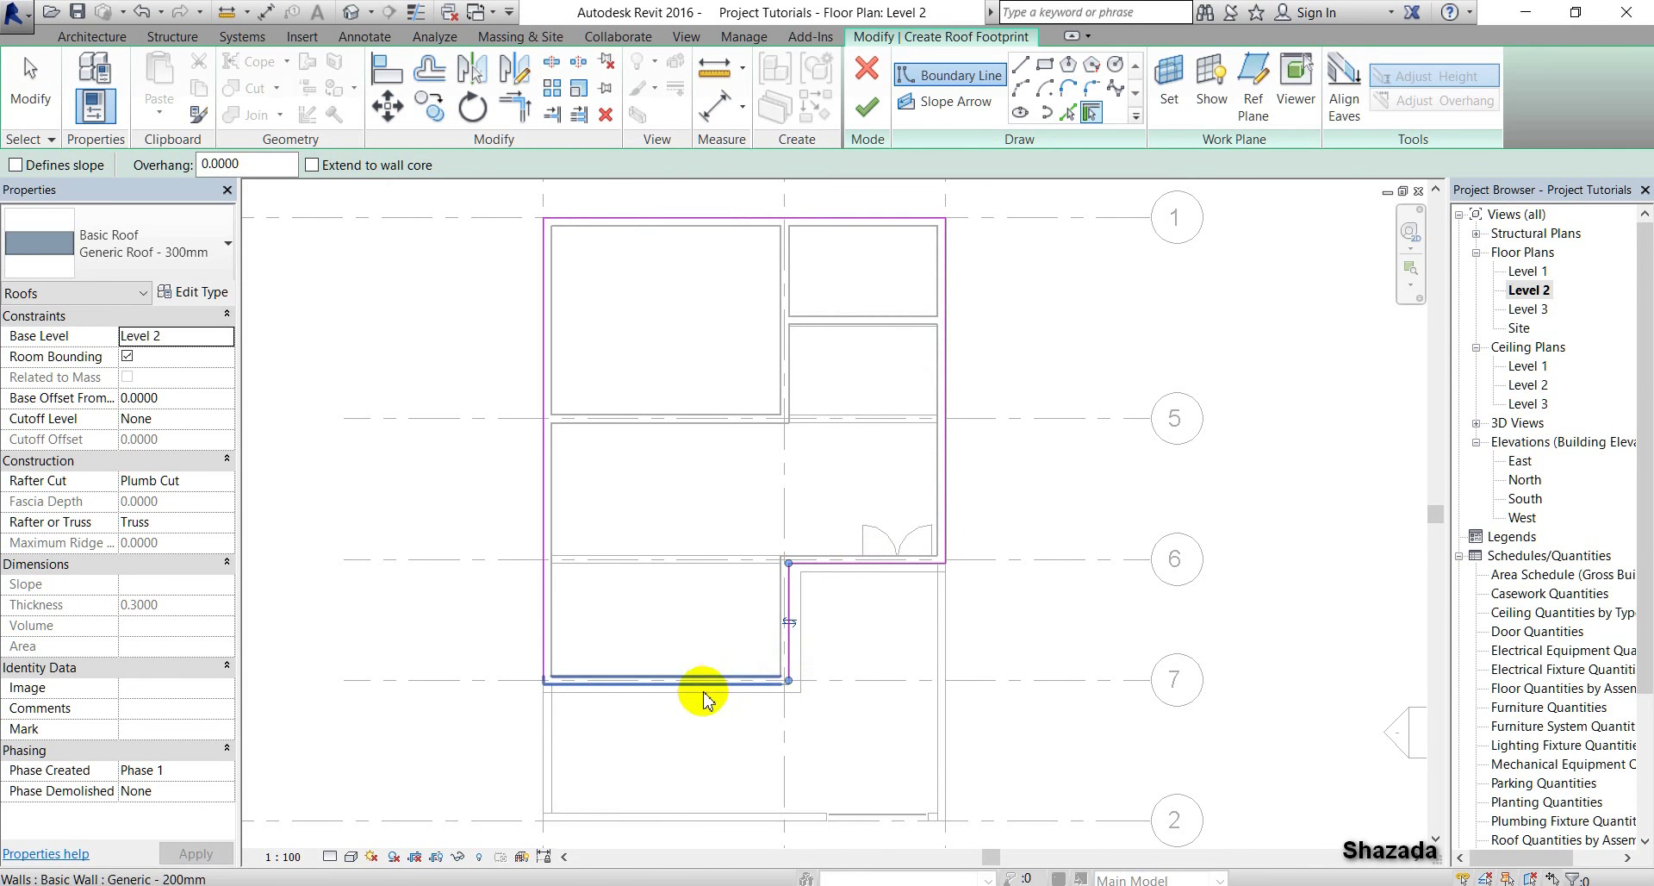
{"action": "left_click", "coordinate": [702, 689]}
{"action": "left_click", "coordinate": [867, 106]}
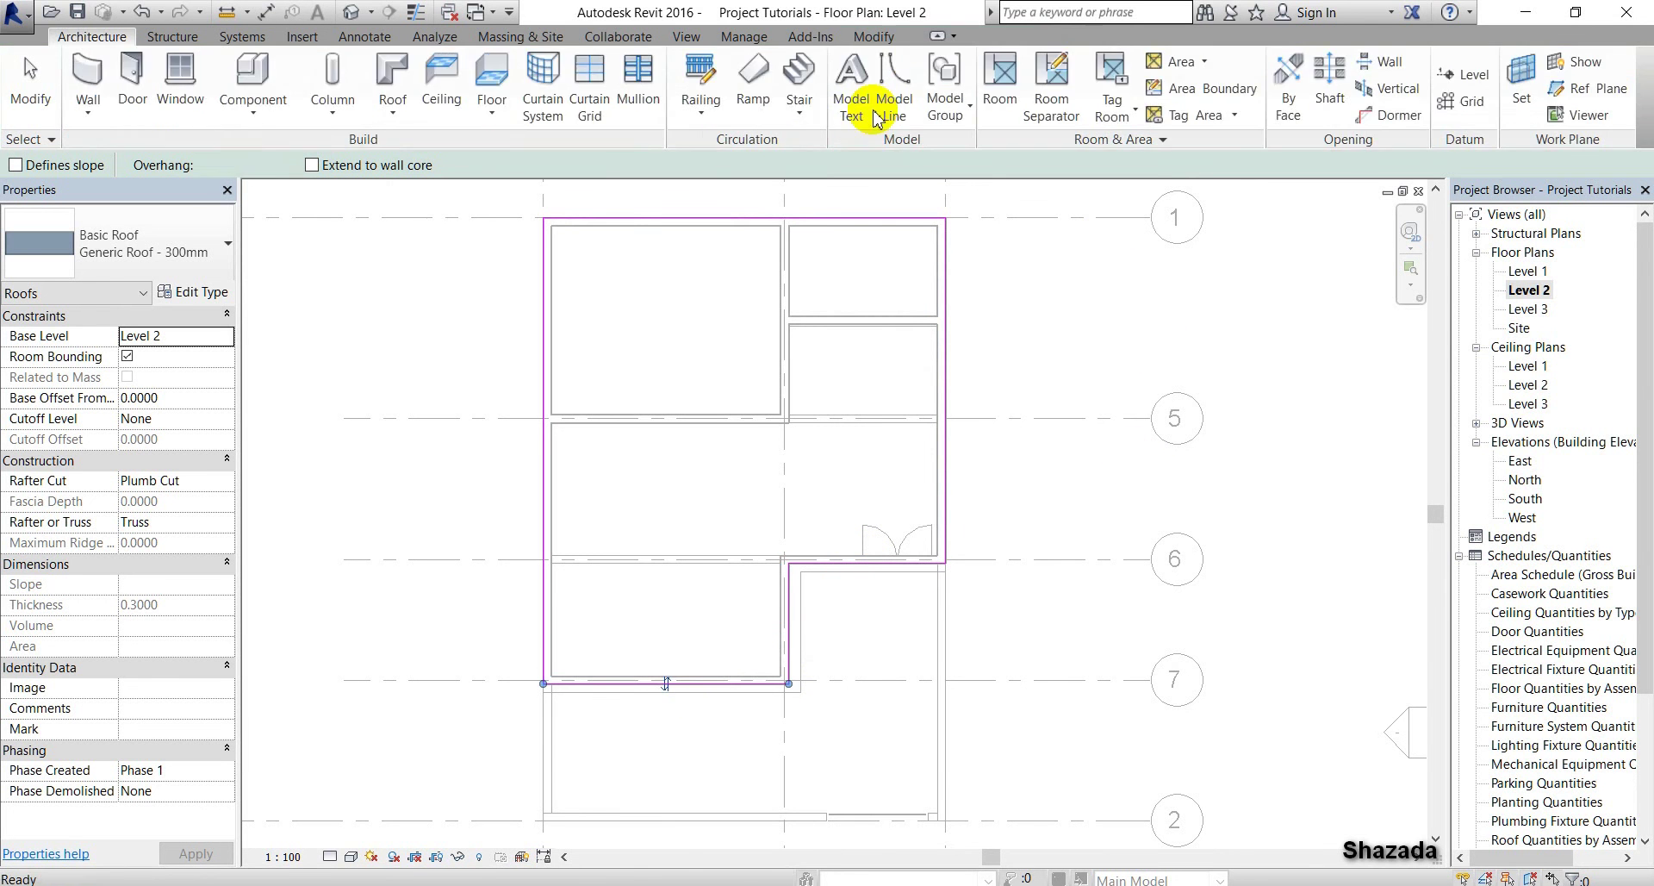
{"action": "left_click", "coordinate": [961, 472]}
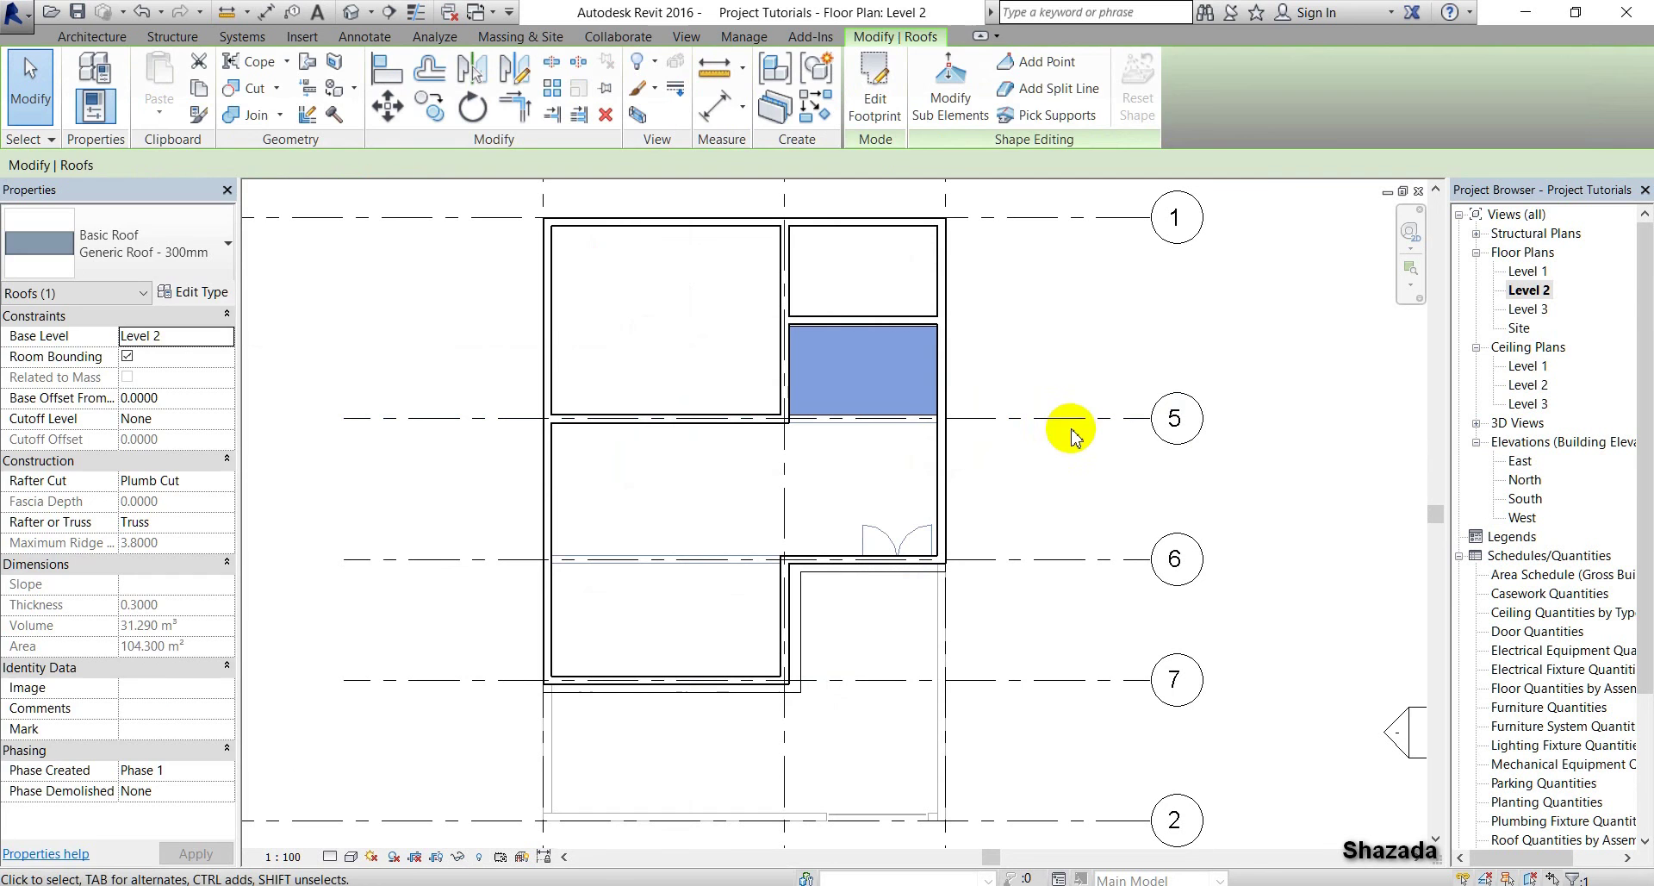
In the default 3D view, set the roof's Base Level to Level 3, then undo the change
{"action": "left_click", "coordinate": [1038, 318]}
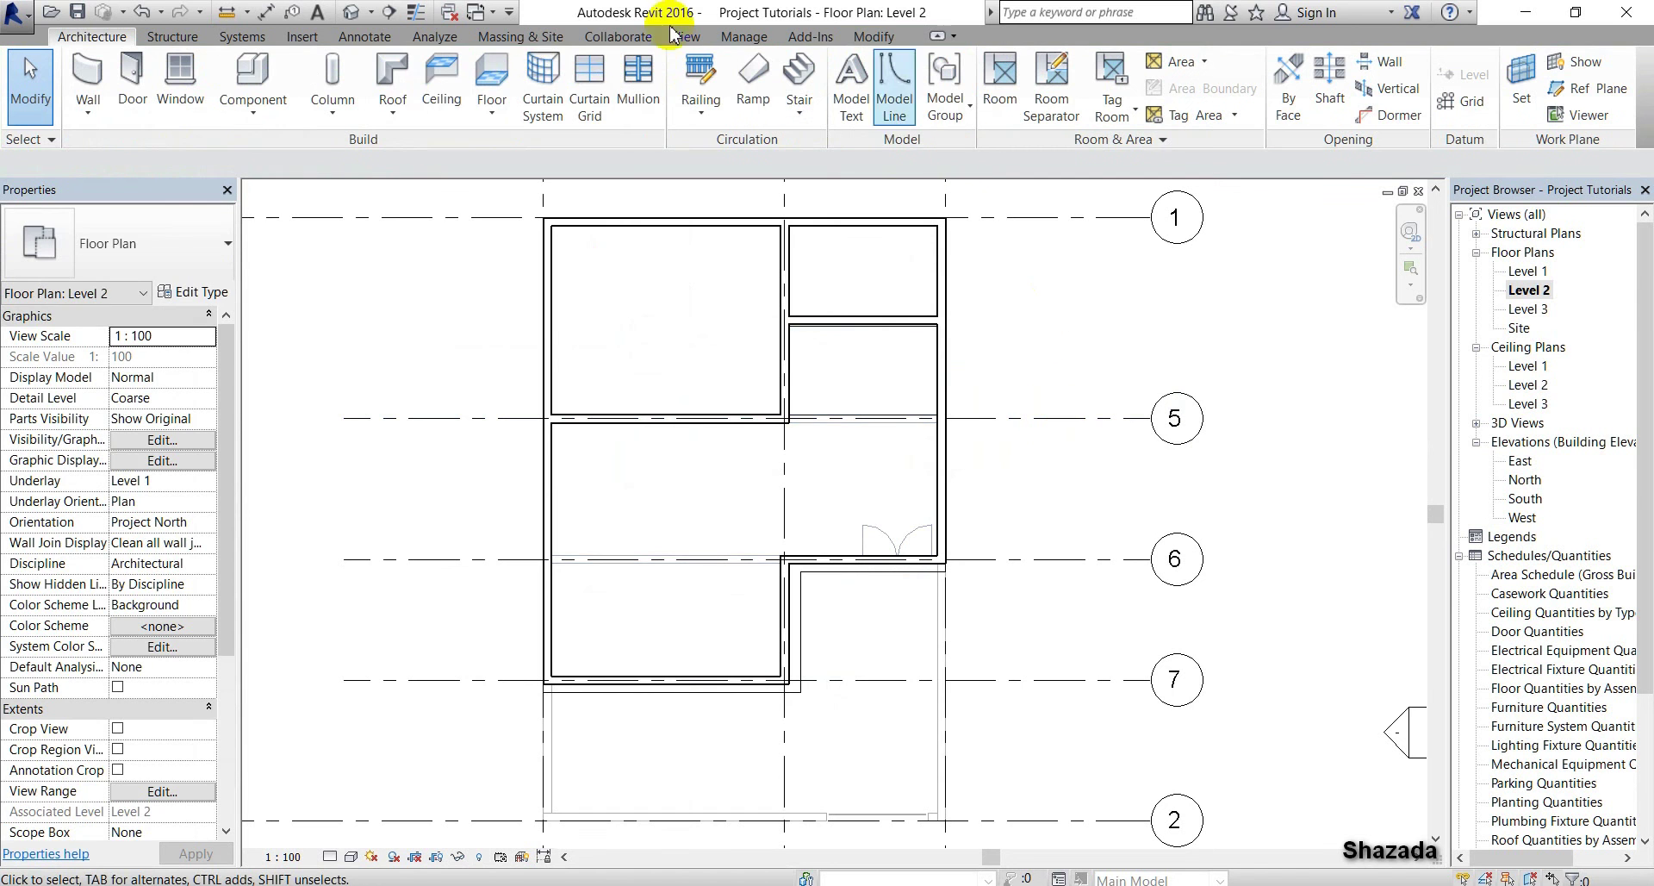
{"action": "left_click", "coordinate": [357, 15]}
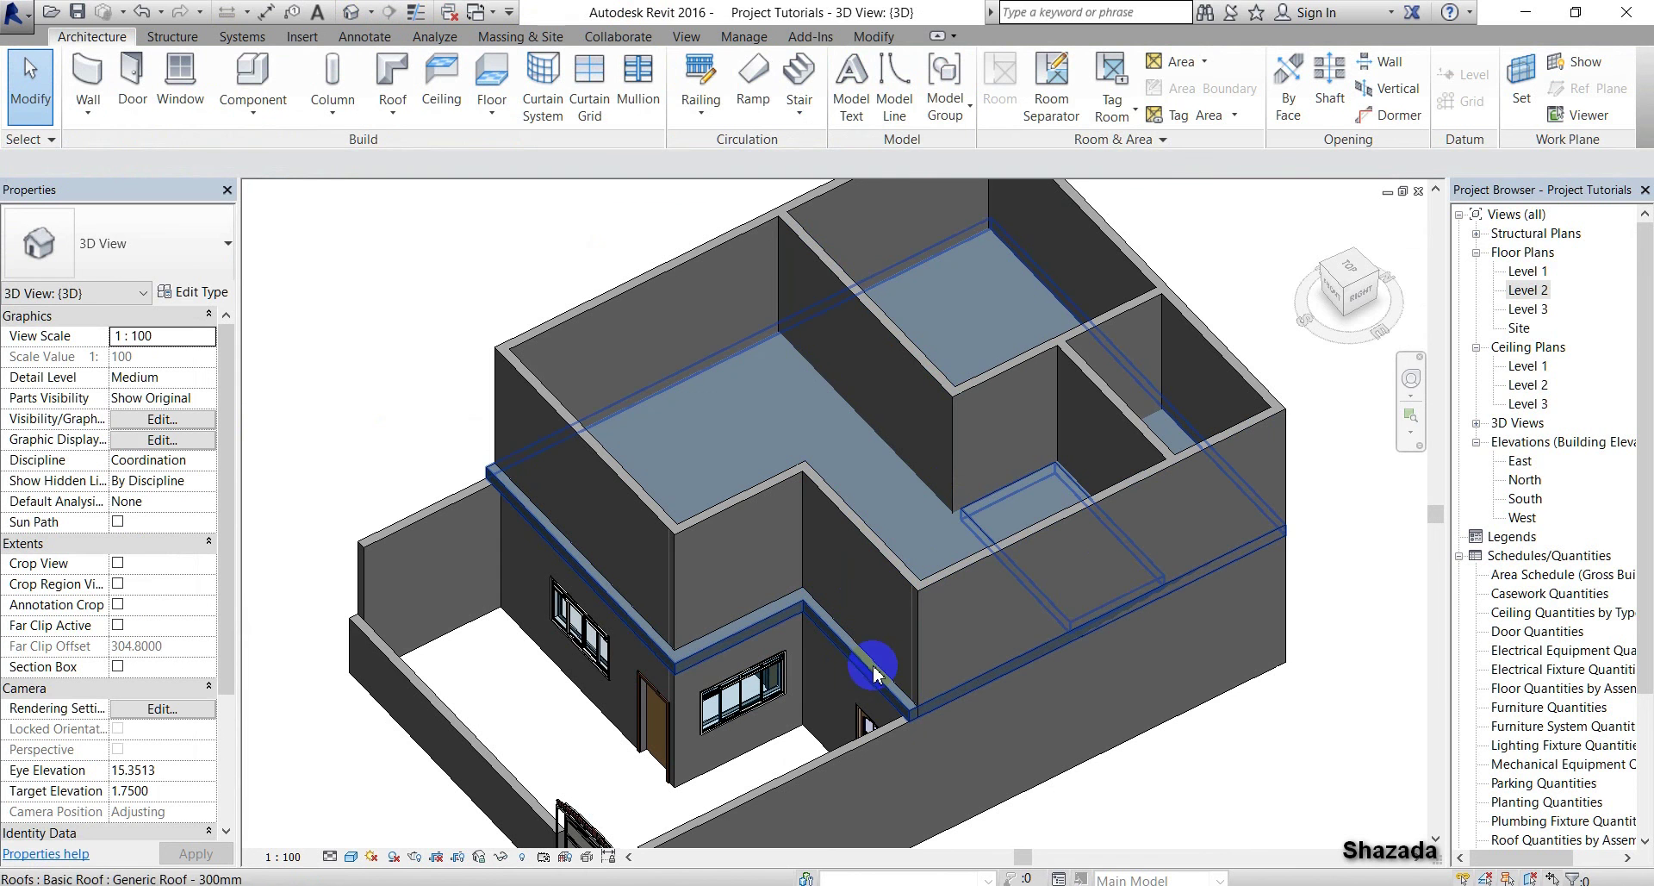
{"action": "left_click", "coordinate": [639, 640]}
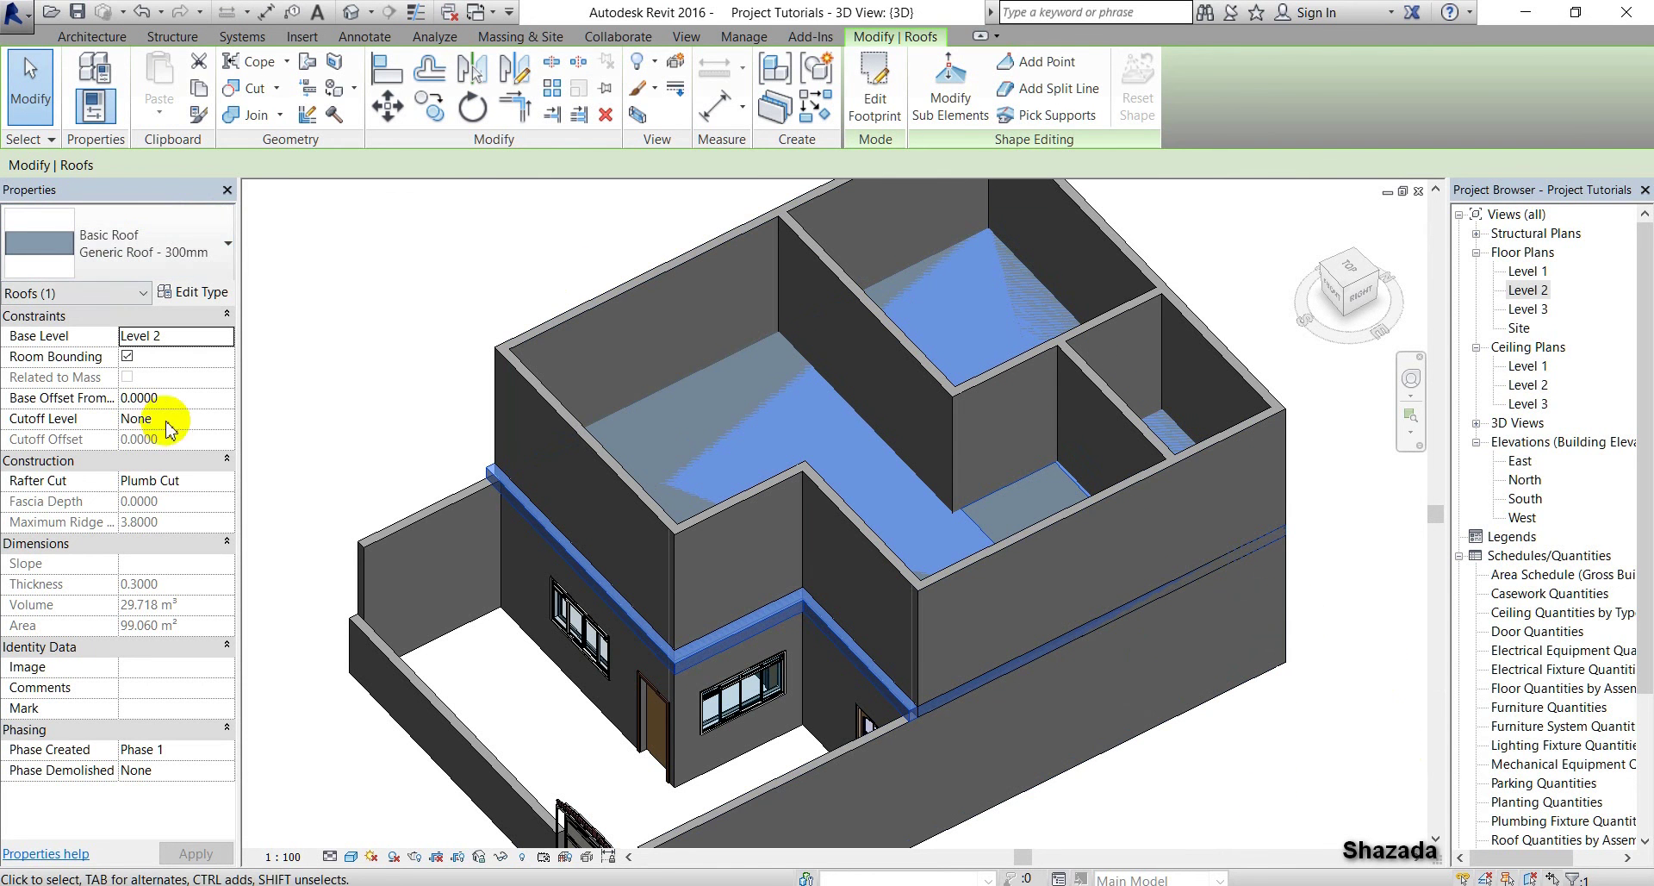
{"action": "left_click", "coordinate": [229, 337]}
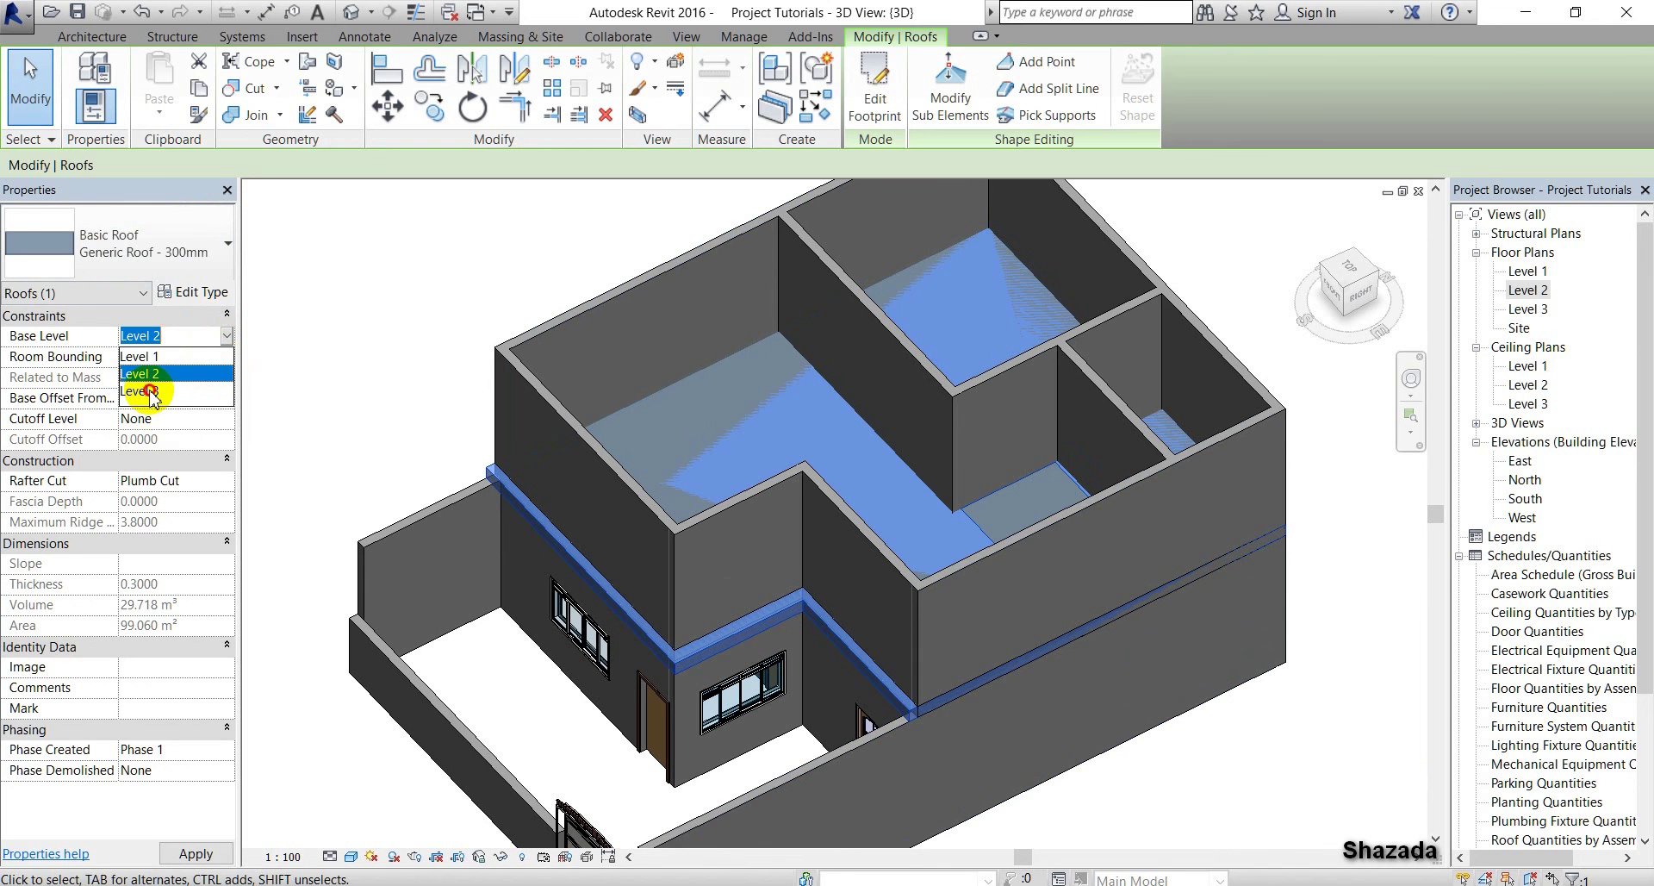
{"action": "left_click", "coordinate": [151, 393]}
{"action": "left_click", "coordinate": [349, 349]}
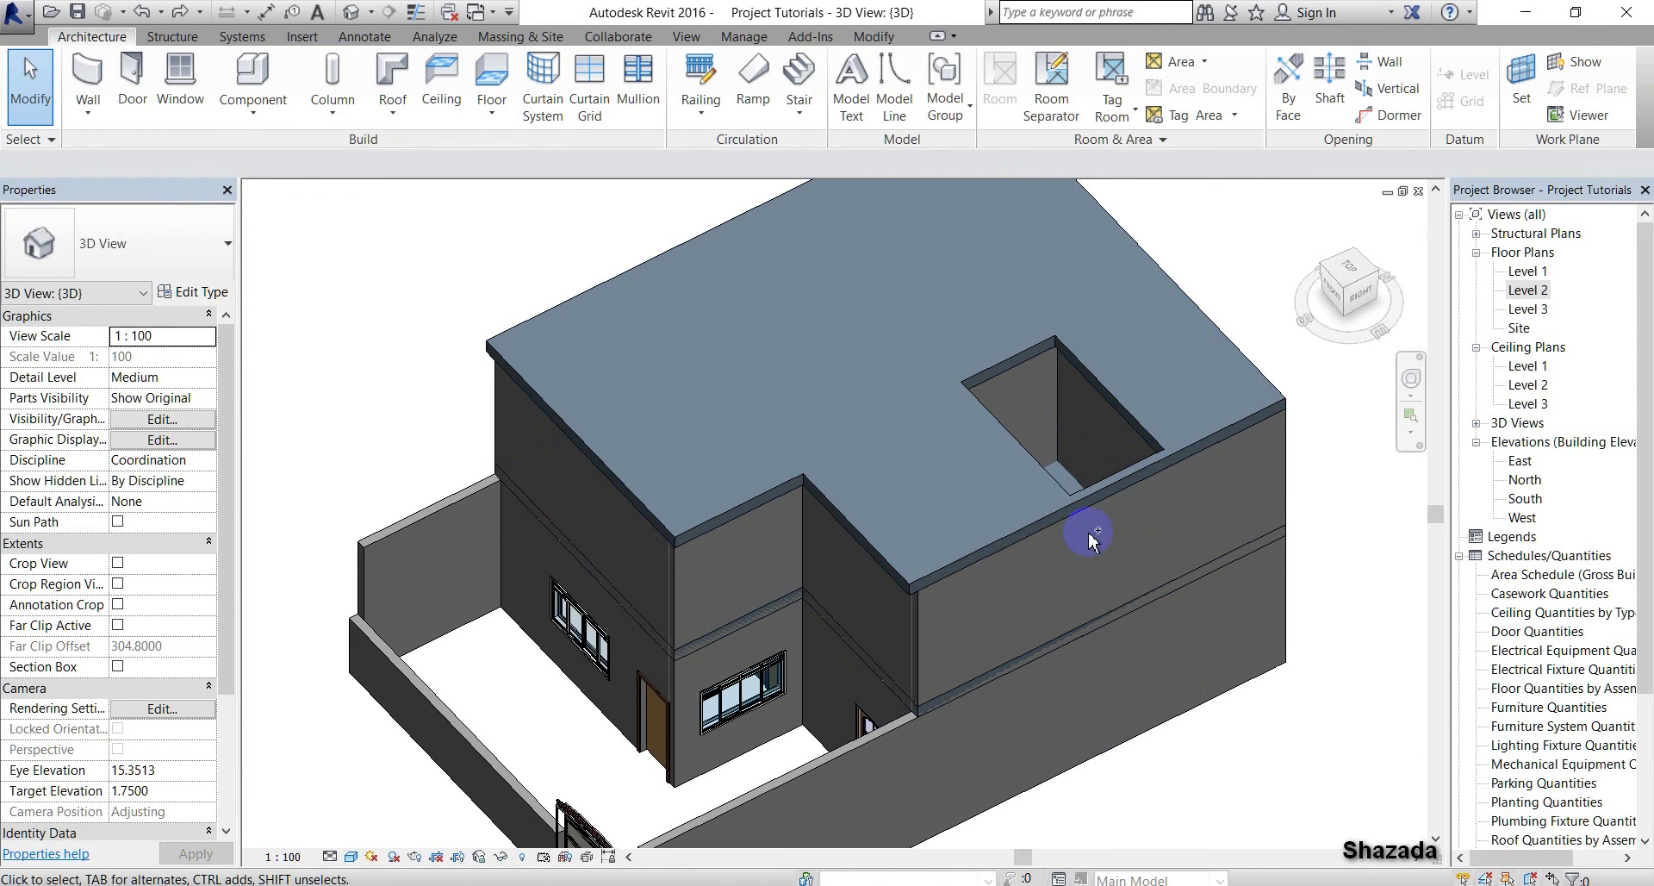
{"action": "left_click", "coordinate": [1146, 538]}
{"action": "key", "text": "Delete"}
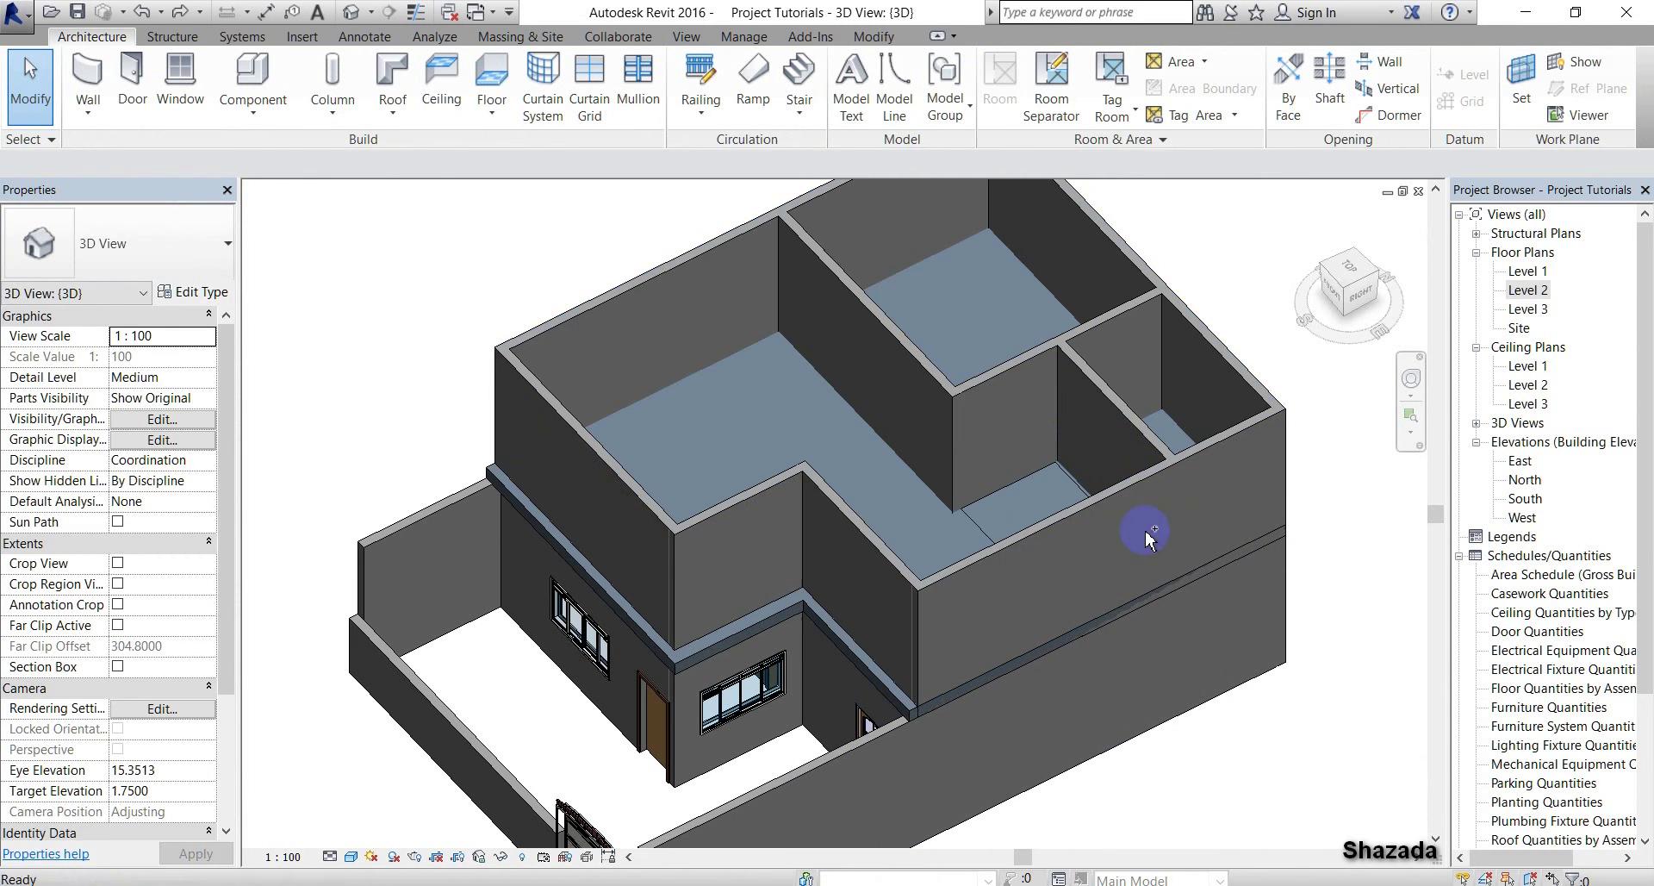
Set the roof's Base Level to Level 3 again and reopen its footprint for editing
{"action": "left_click", "coordinate": [1097, 620]}
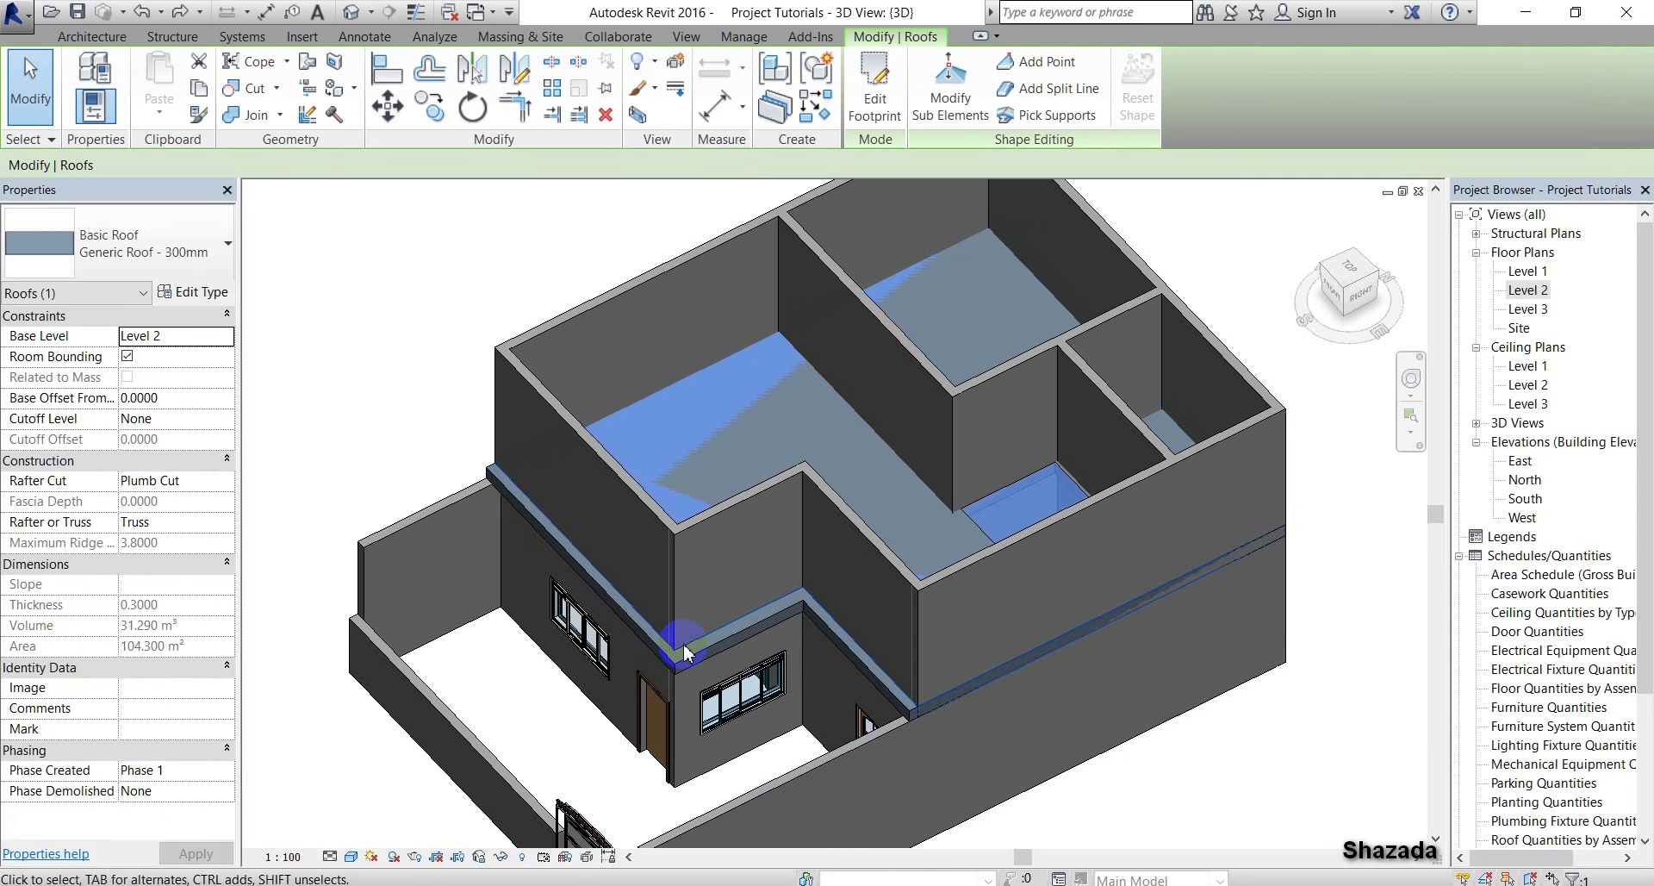
{"action": "left_click", "coordinate": [223, 341]}
{"action": "left_click", "coordinate": [226, 336]}
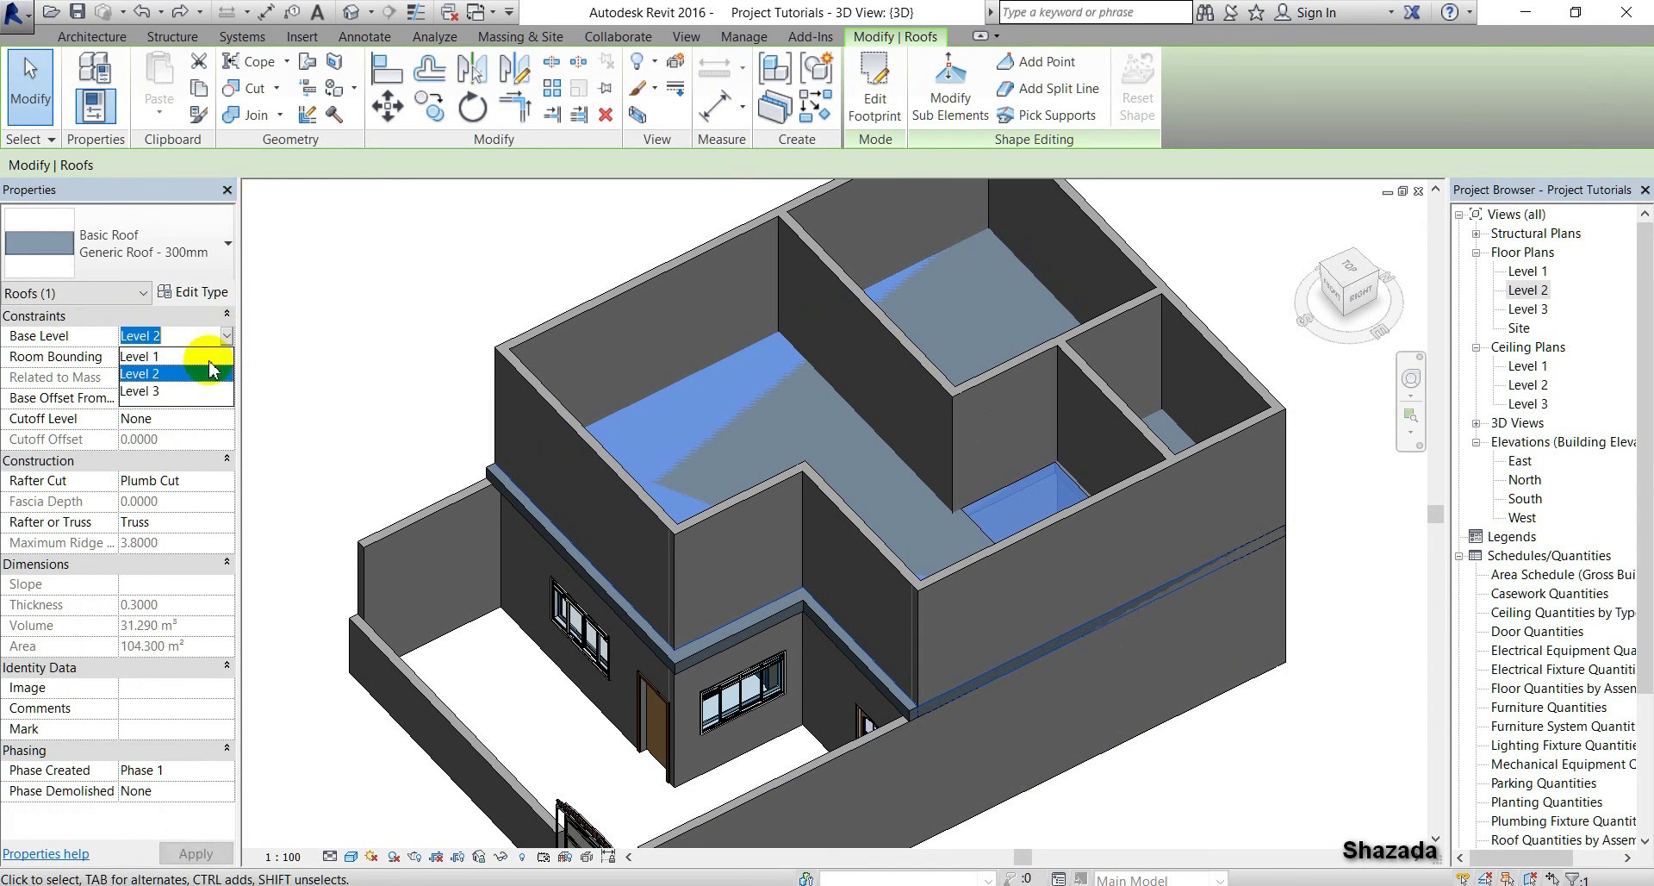
{"action": "left_click", "coordinate": [153, 396]}
{"action": "left_click", "coordinate": [399, 362]}
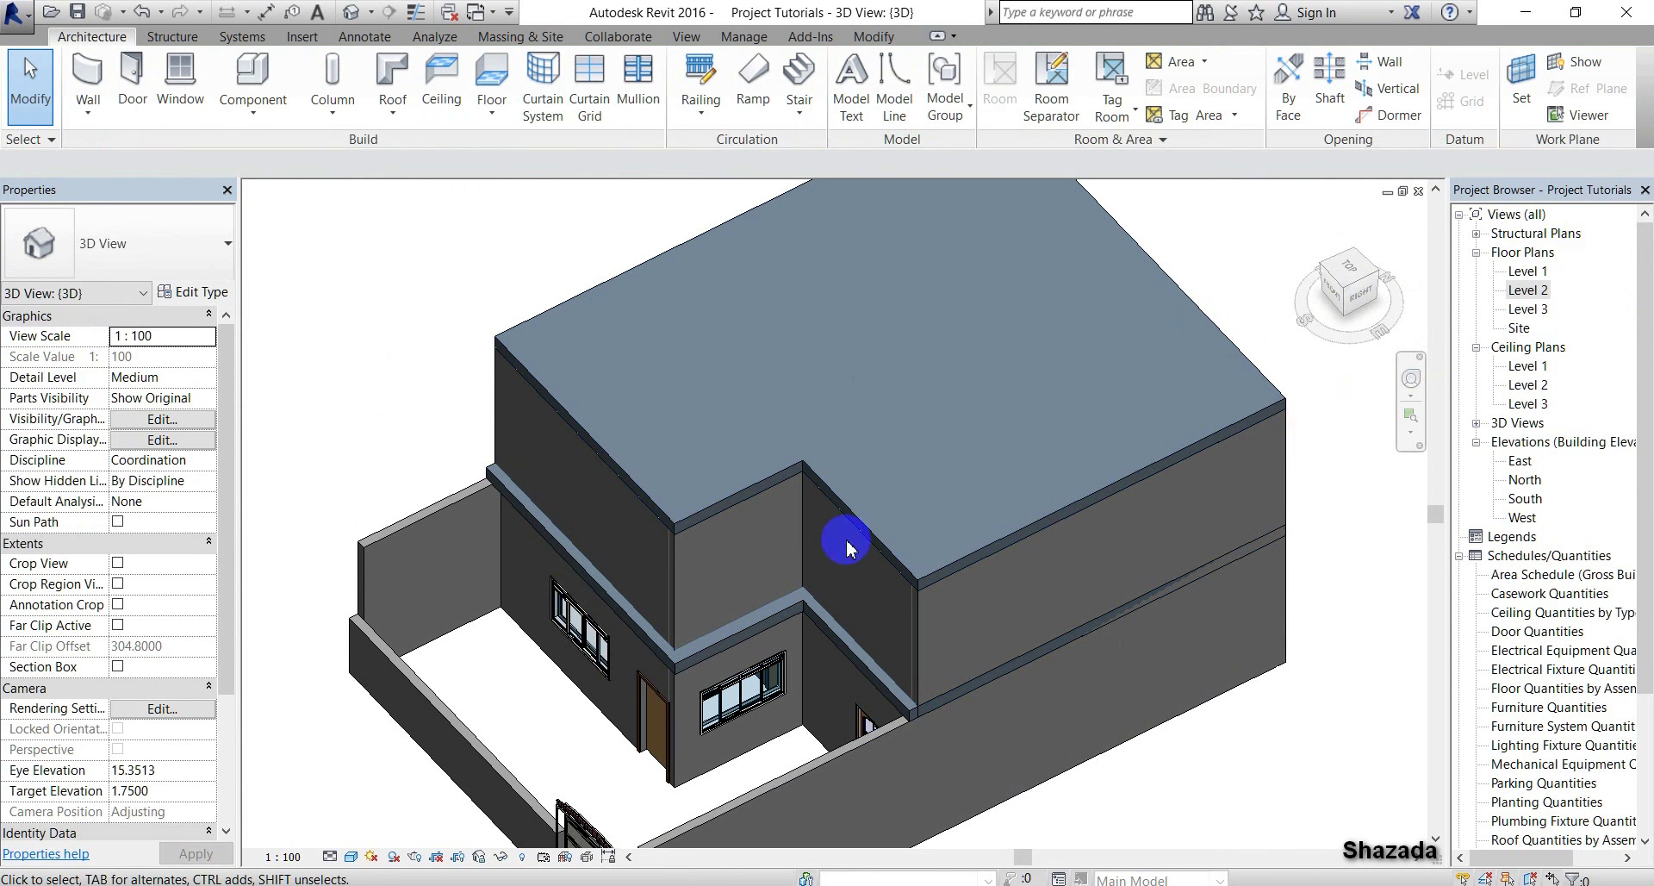
{"action": "double_click", "coordinate": [783, 475]}
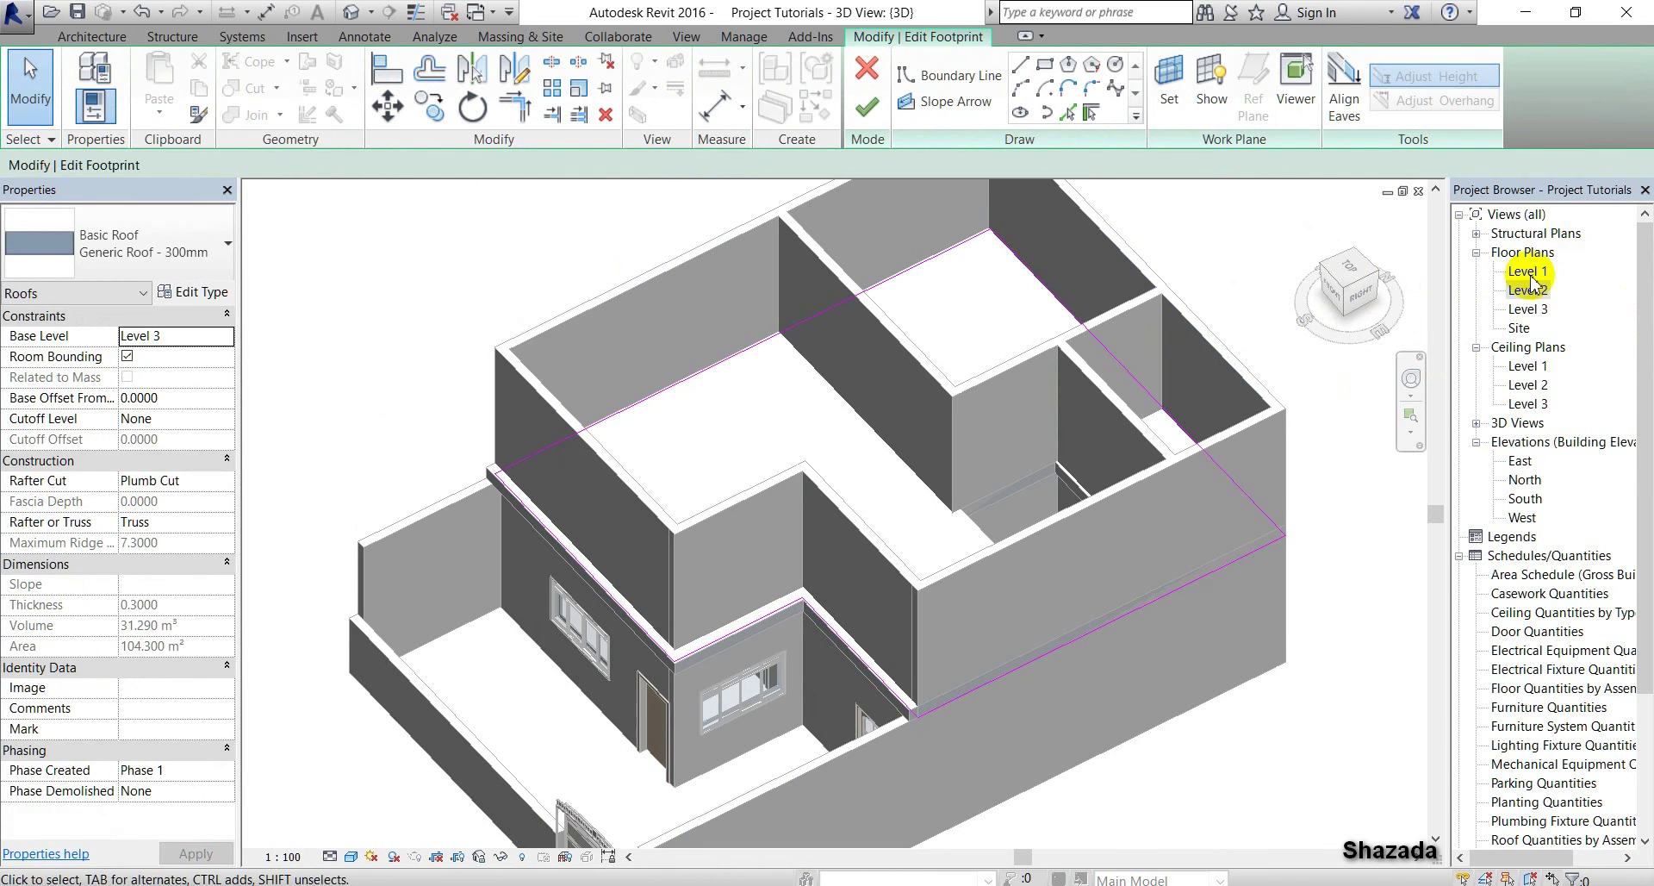
On the Level 1 plan, sketch a 3.6 by 2.3 rectangular boundary over the upper-right room
{"action": "double_click", "coordinate": [1527, 272]}
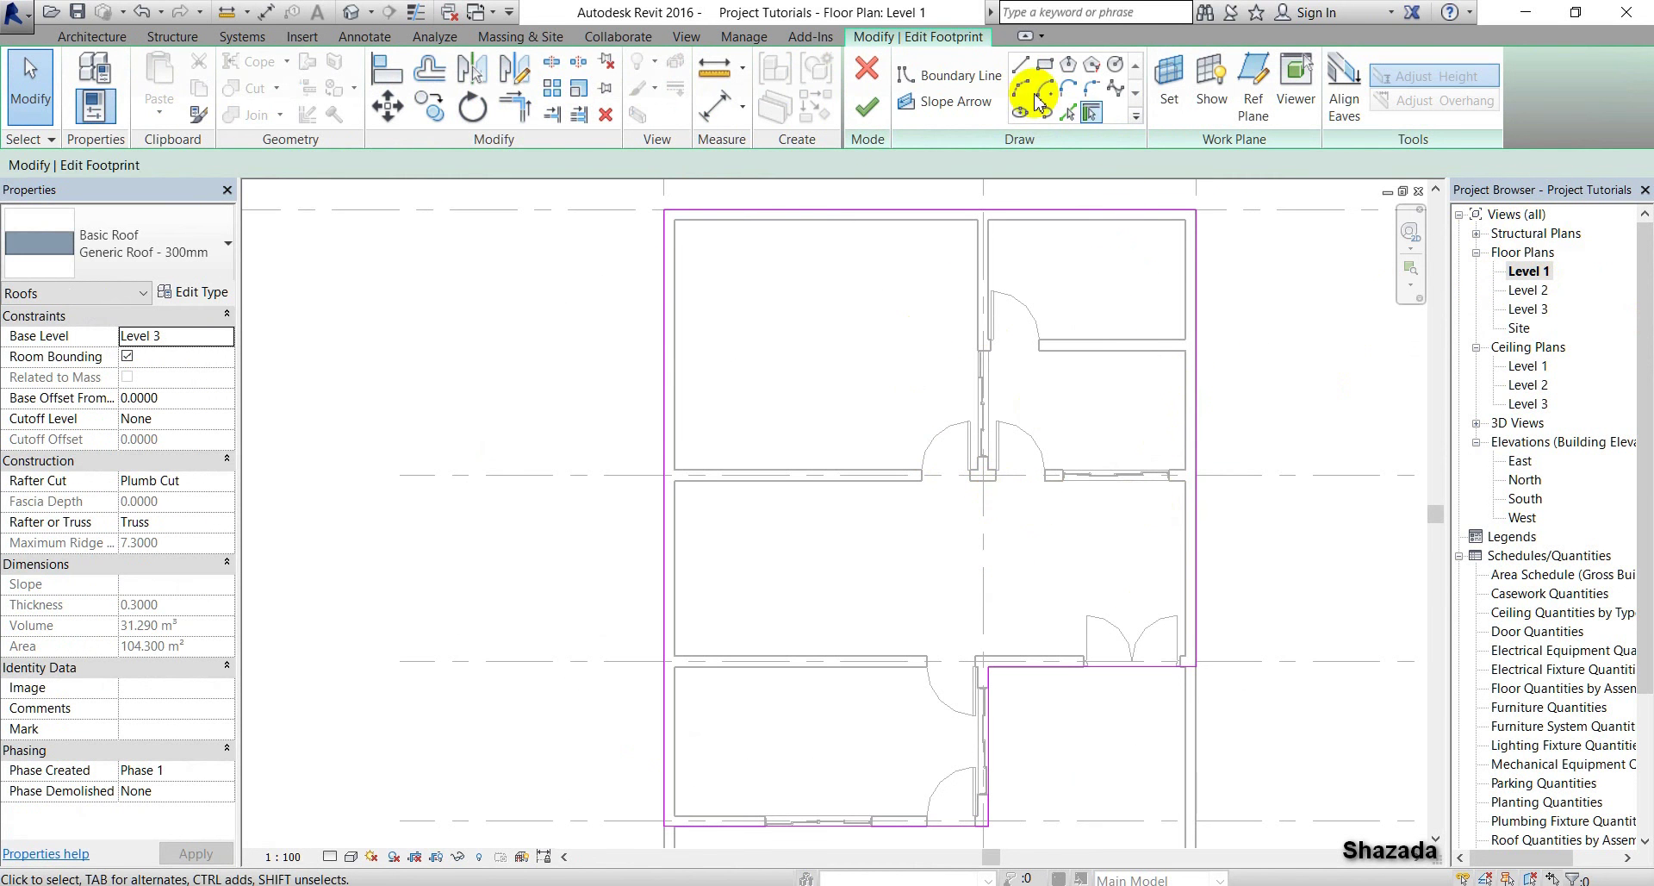
{"action": "left_click", "coordinate": [1020, 68]}
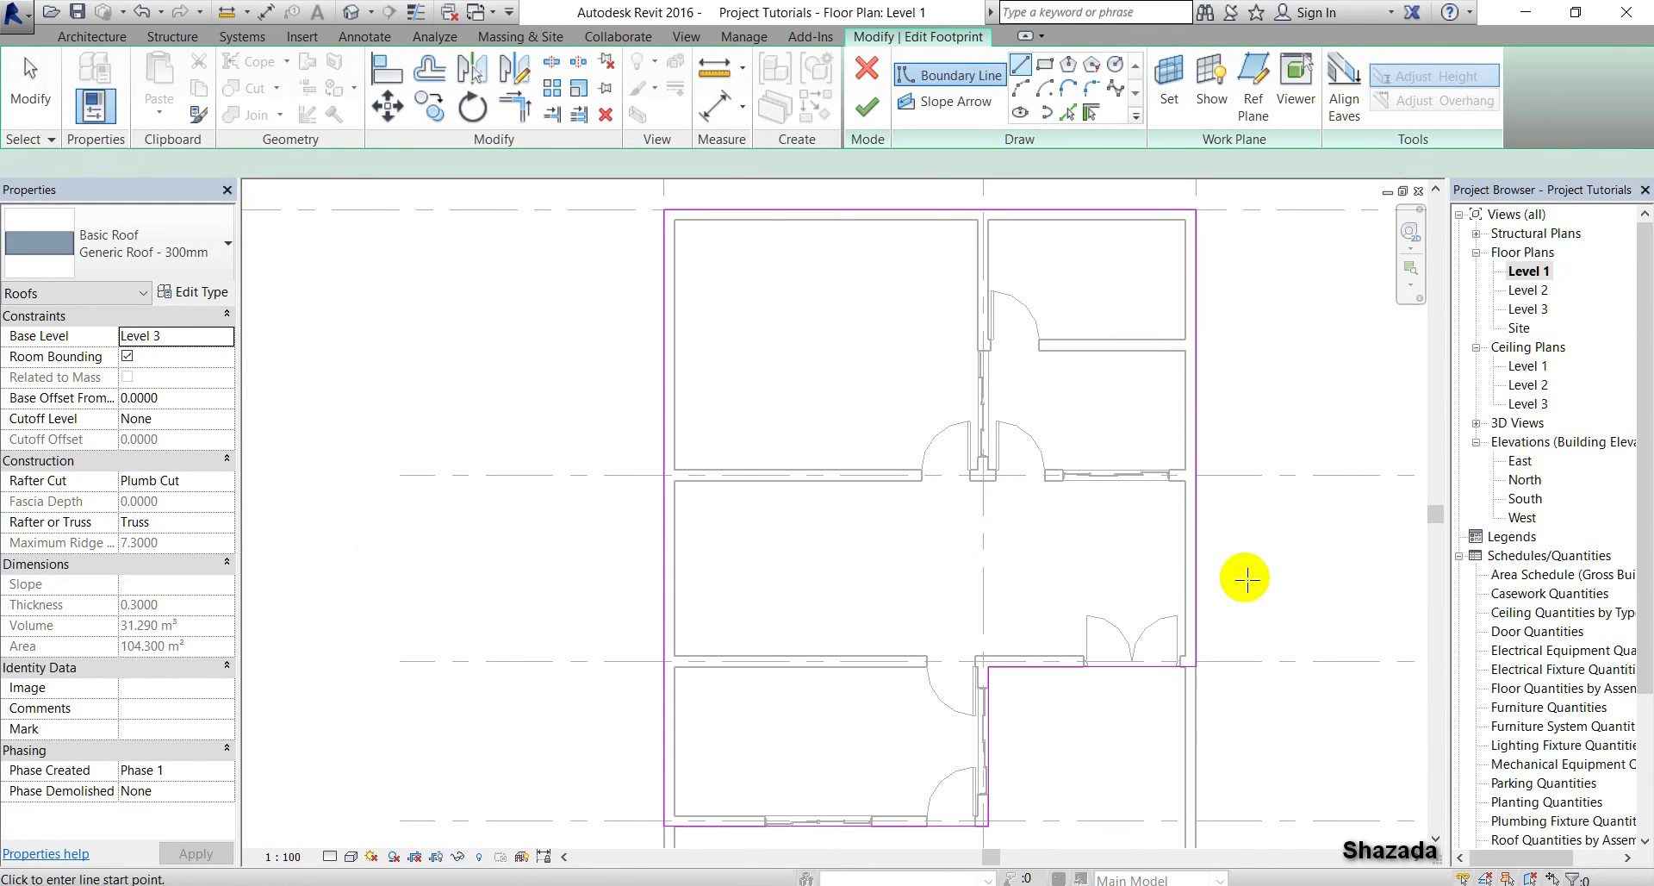
{"action": "left_click", "coordinate": [1185, 351]}
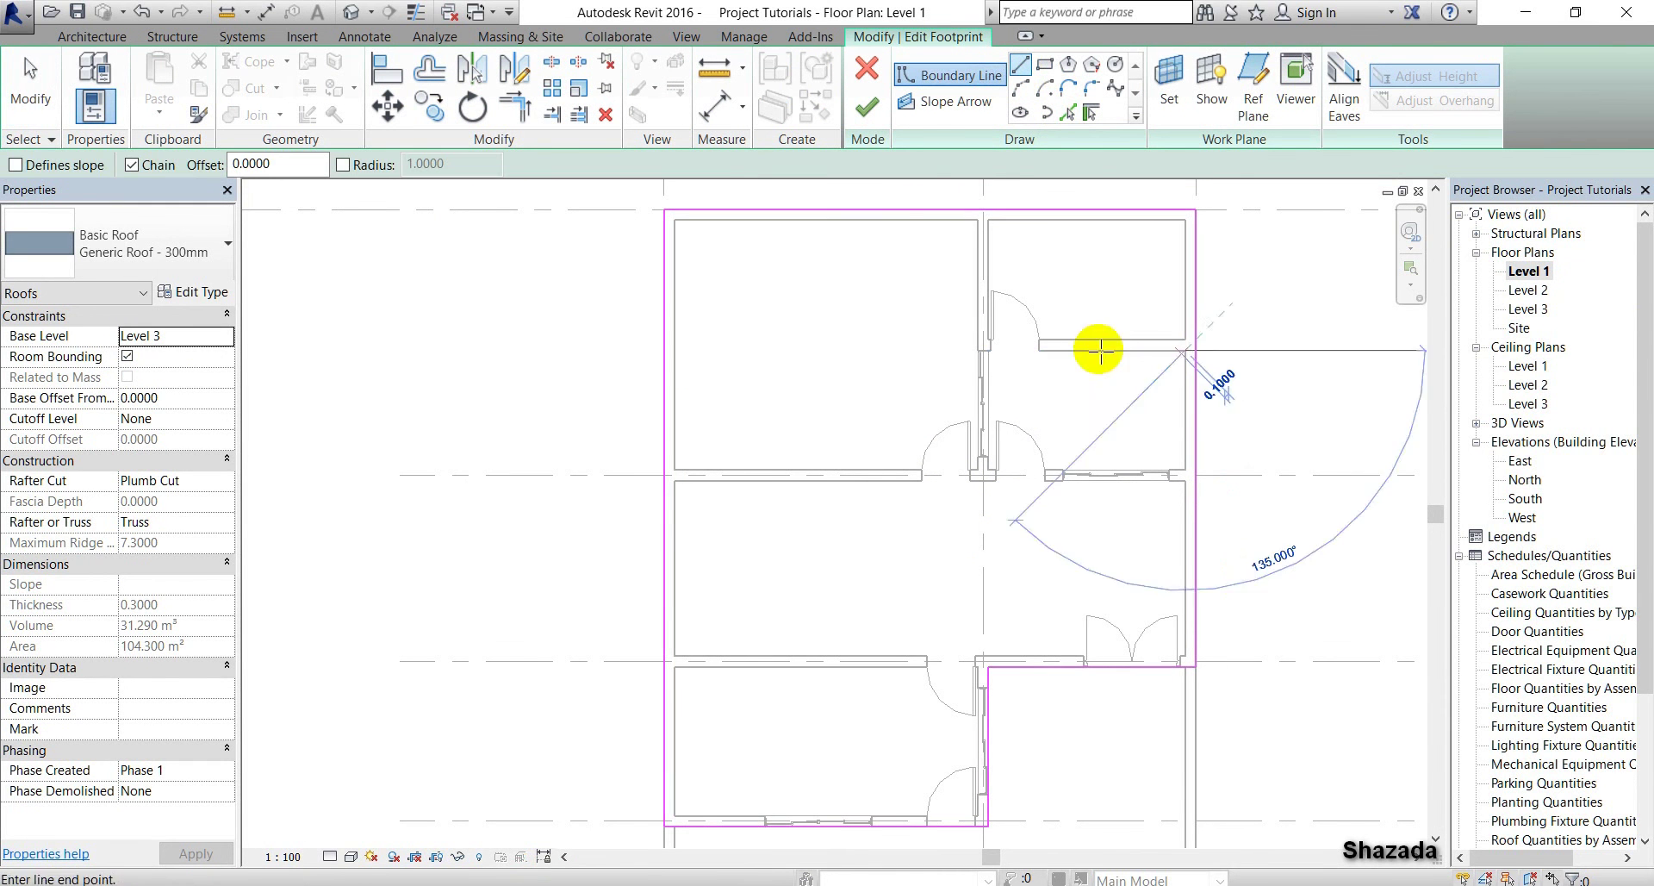
{"action": "left_click", "coordinate": [990, 349]}
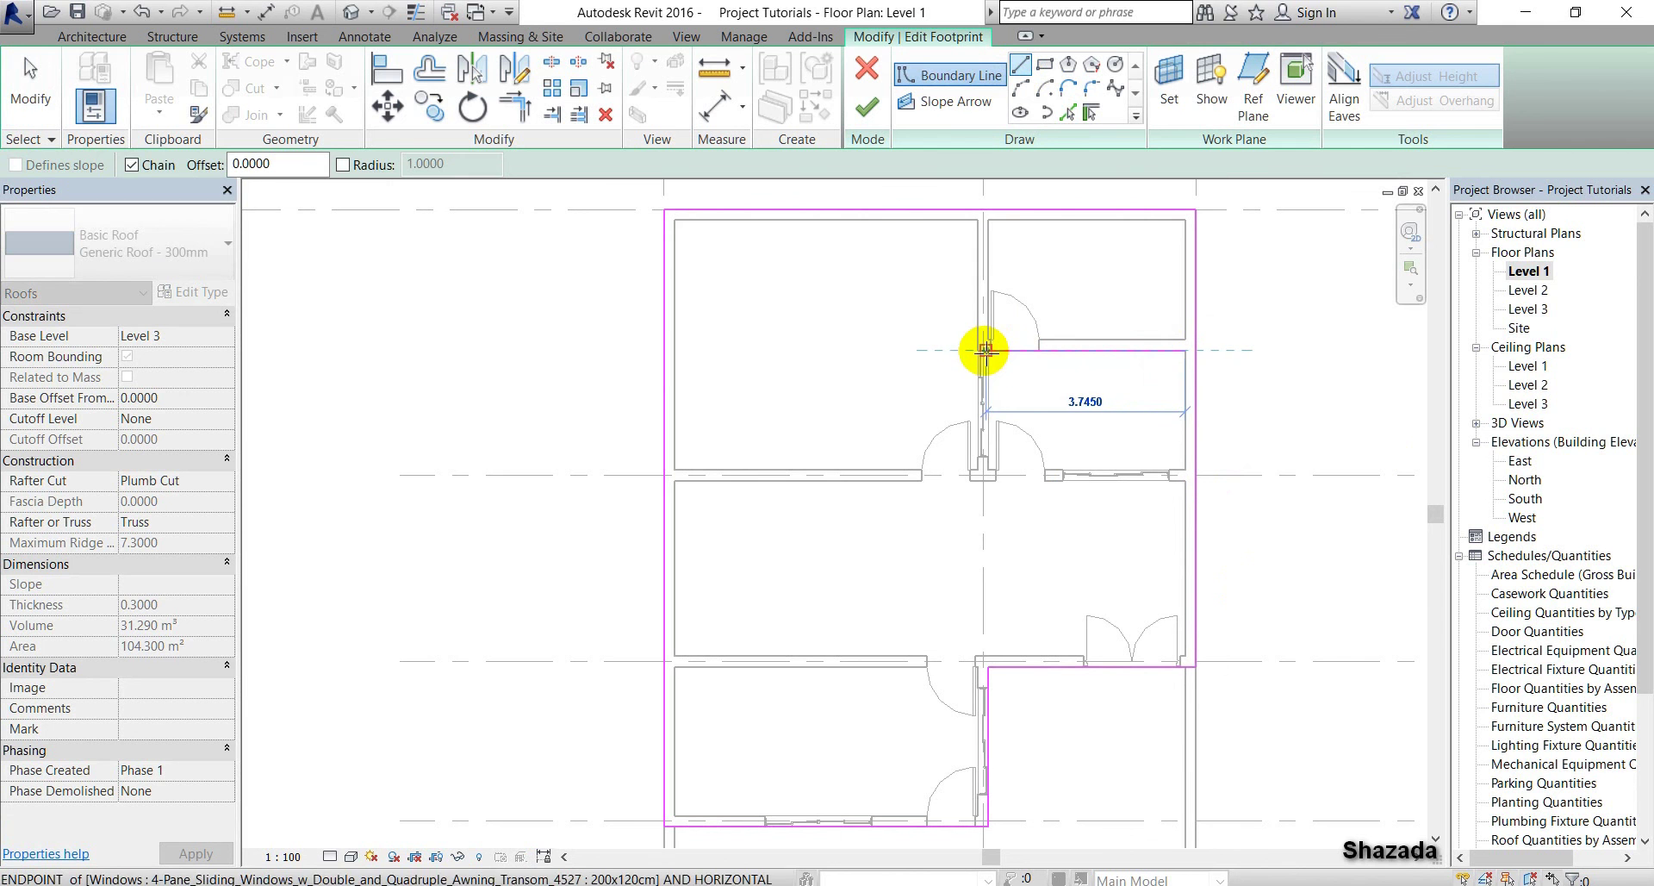
{"action": "left_click", "coordinate": [987, 350]}
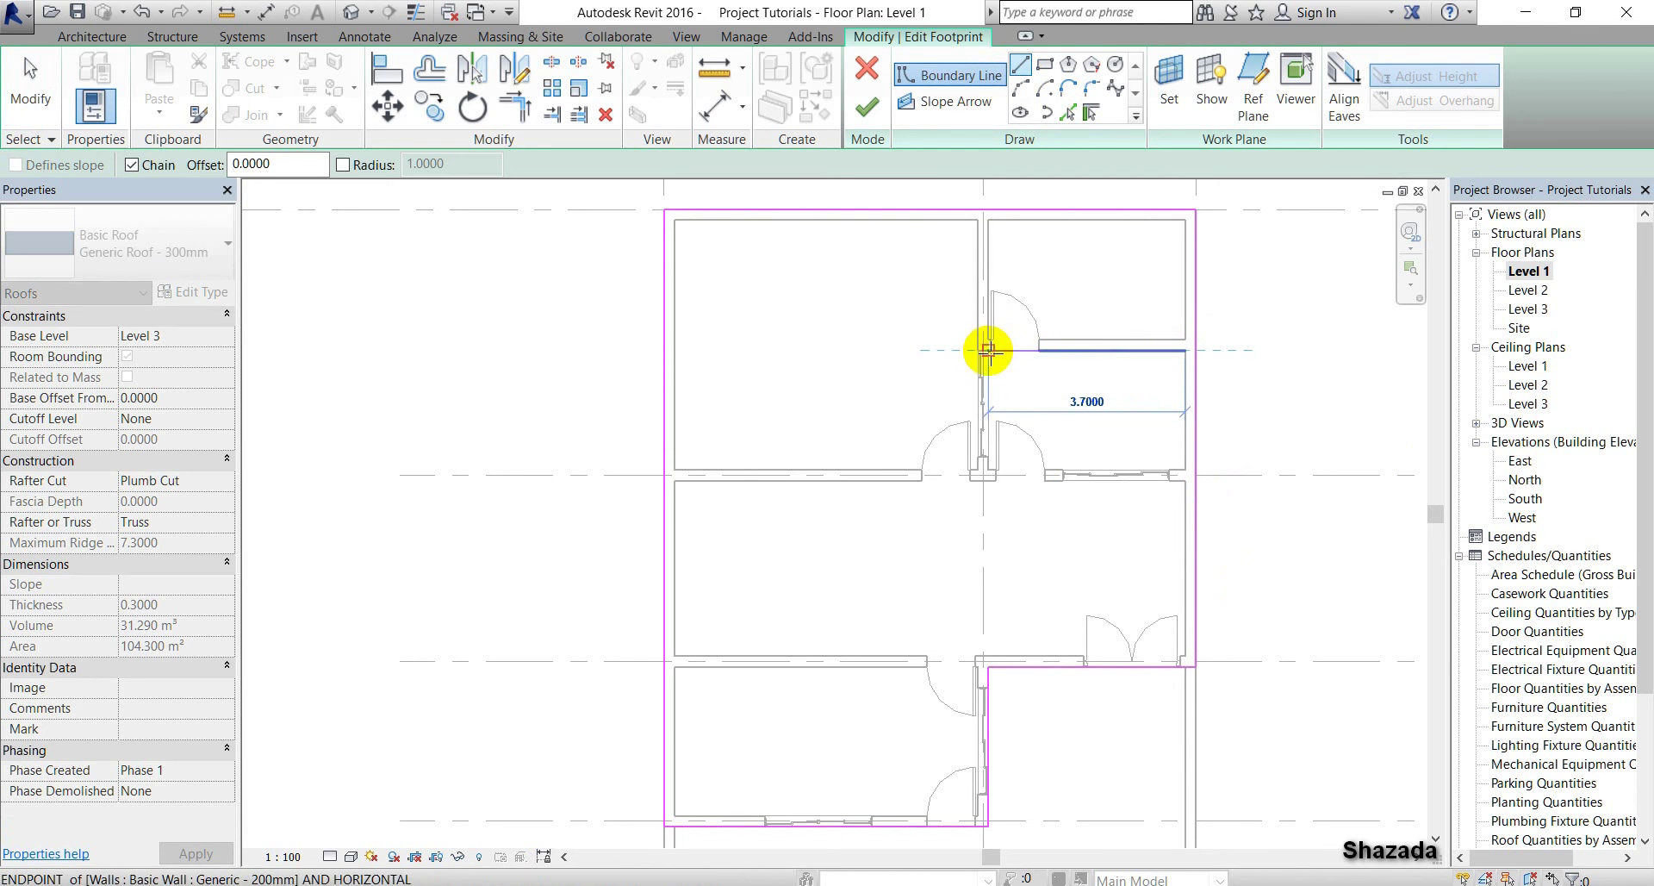
{"action": "left_click", "coordinate": [987, 473]}
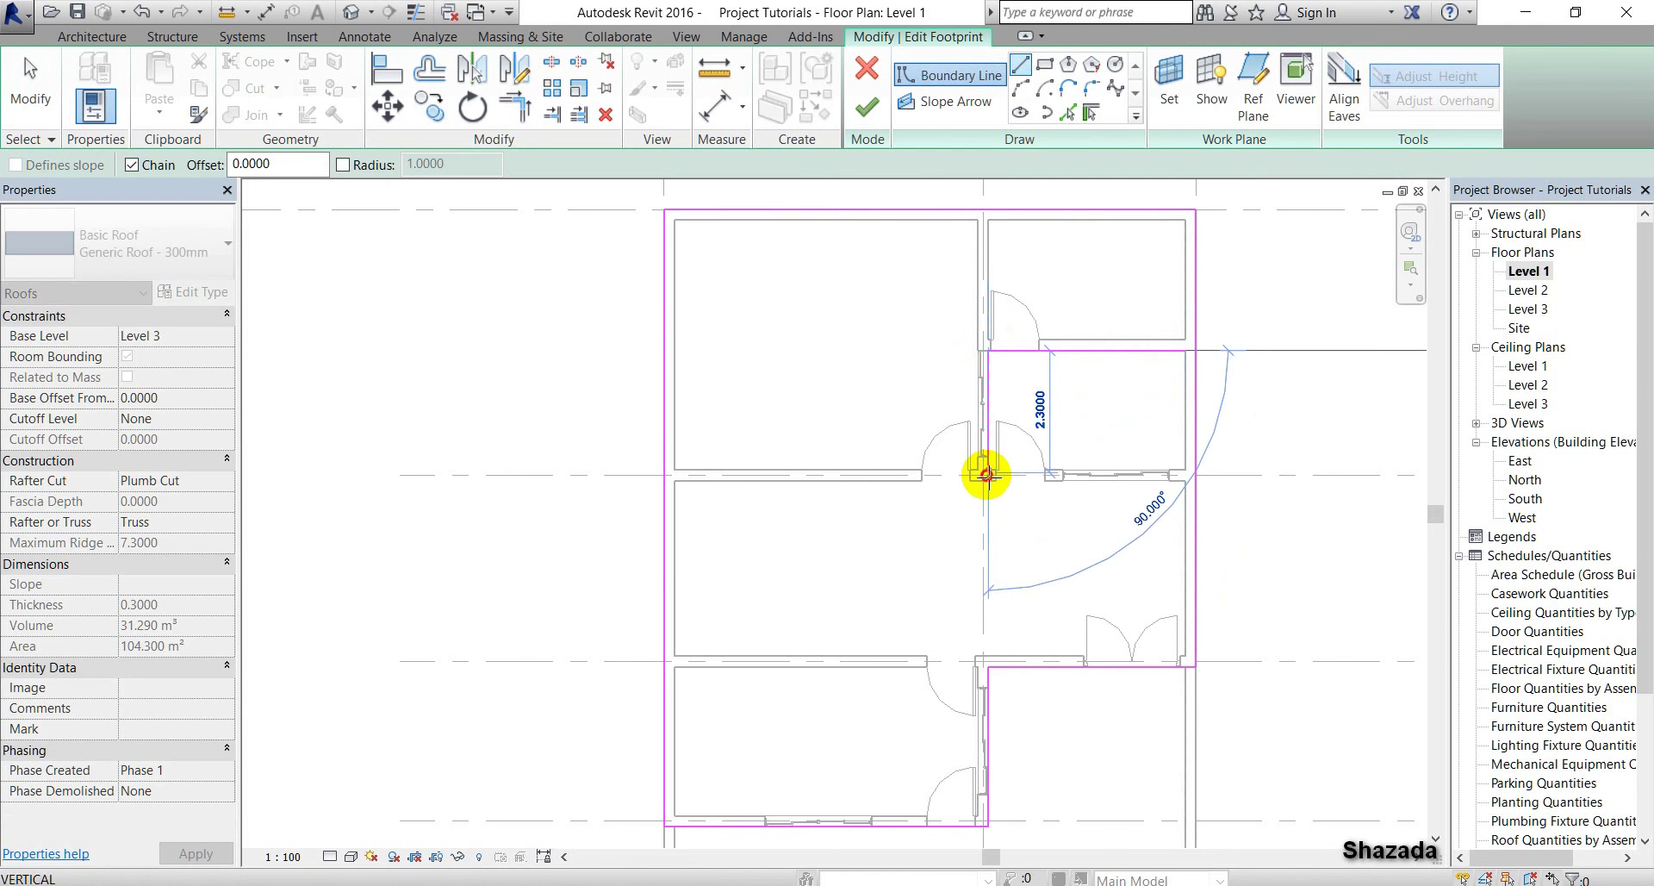
{"action": "left_click", "coordinate": [1186, 475]}
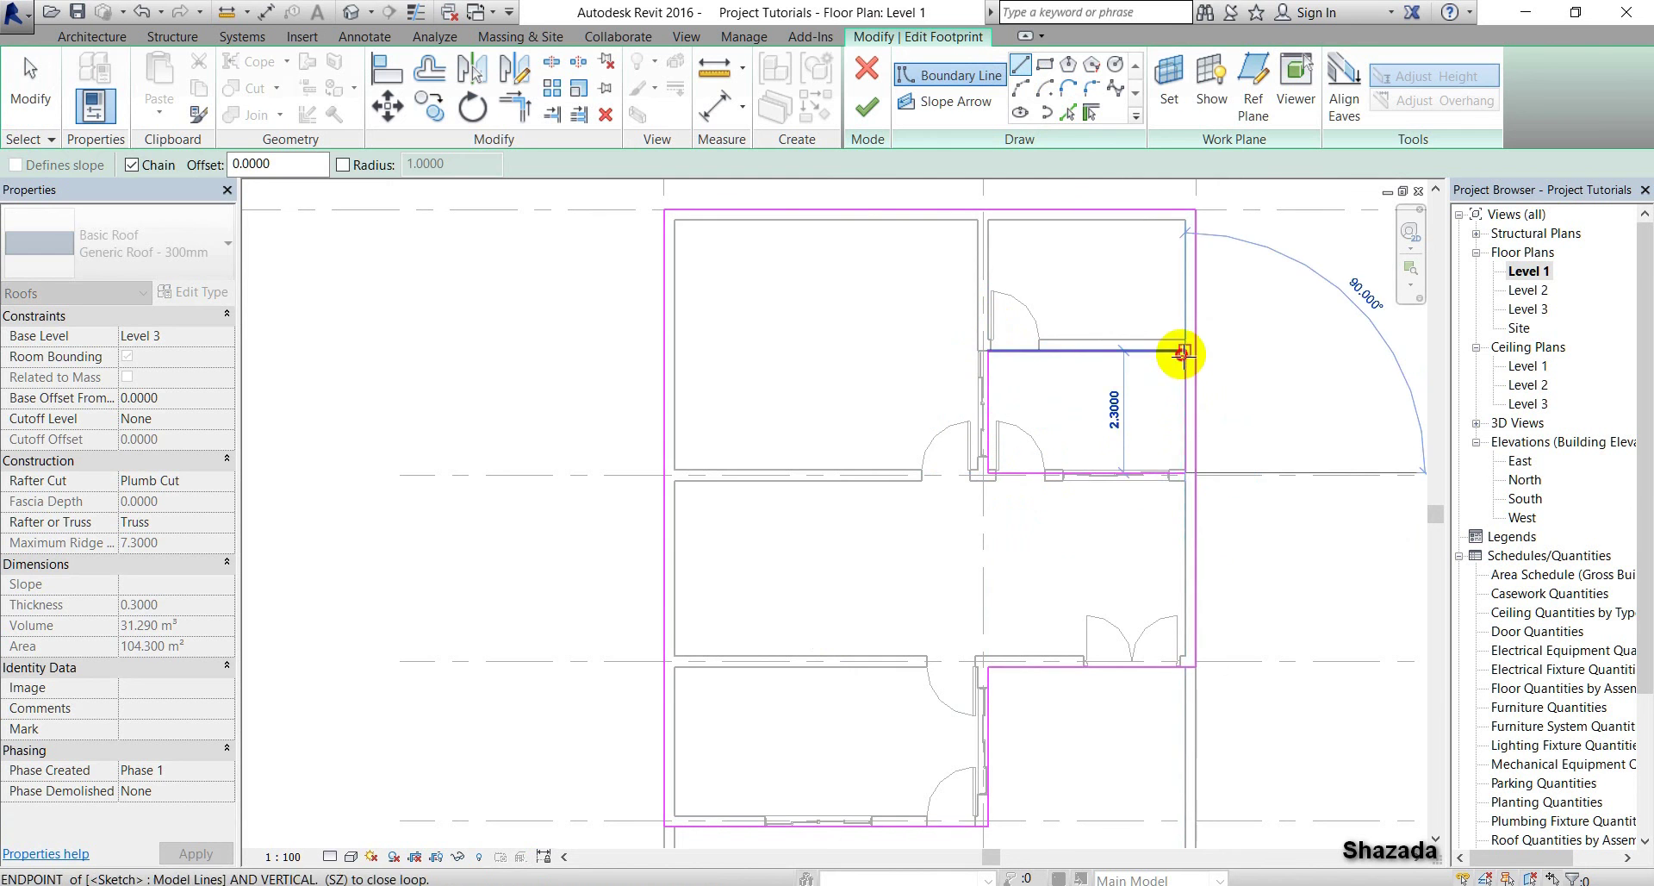
{"action": "left_click", "coordinate": [1185, 349]}
Finish the footprint edit without attaching walls and deselect the roof
{"action": "left_click", "coordinate": [879, 101]}
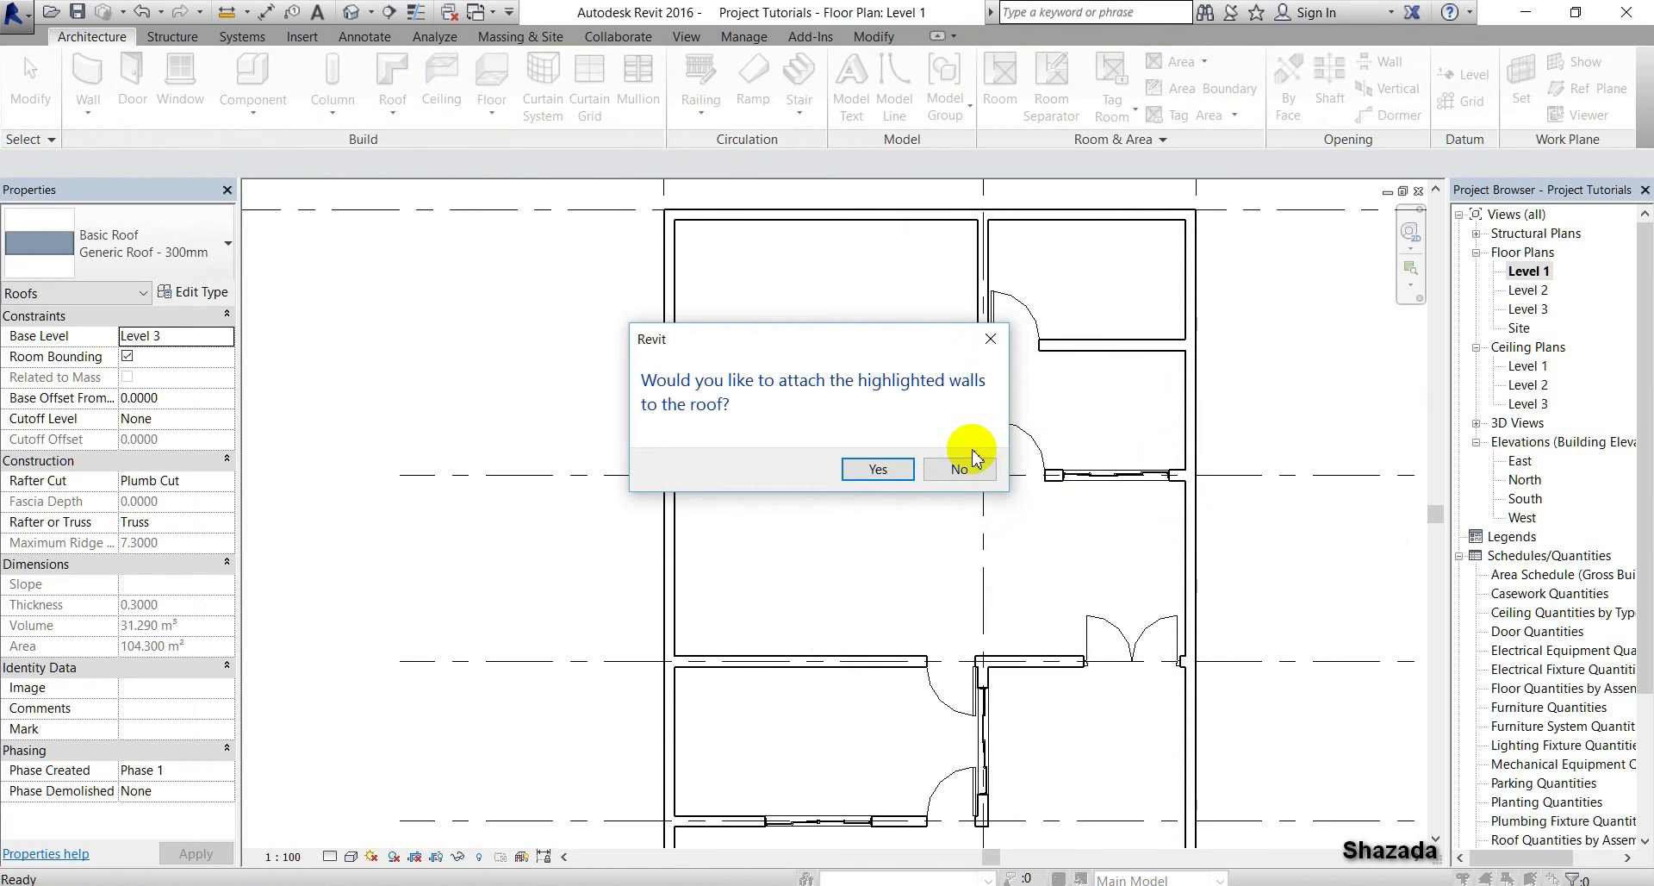
{"action": "left_click", "coordinate": [970, 469]}
{"action": "left_click", "coordinate": [1274, 353]}
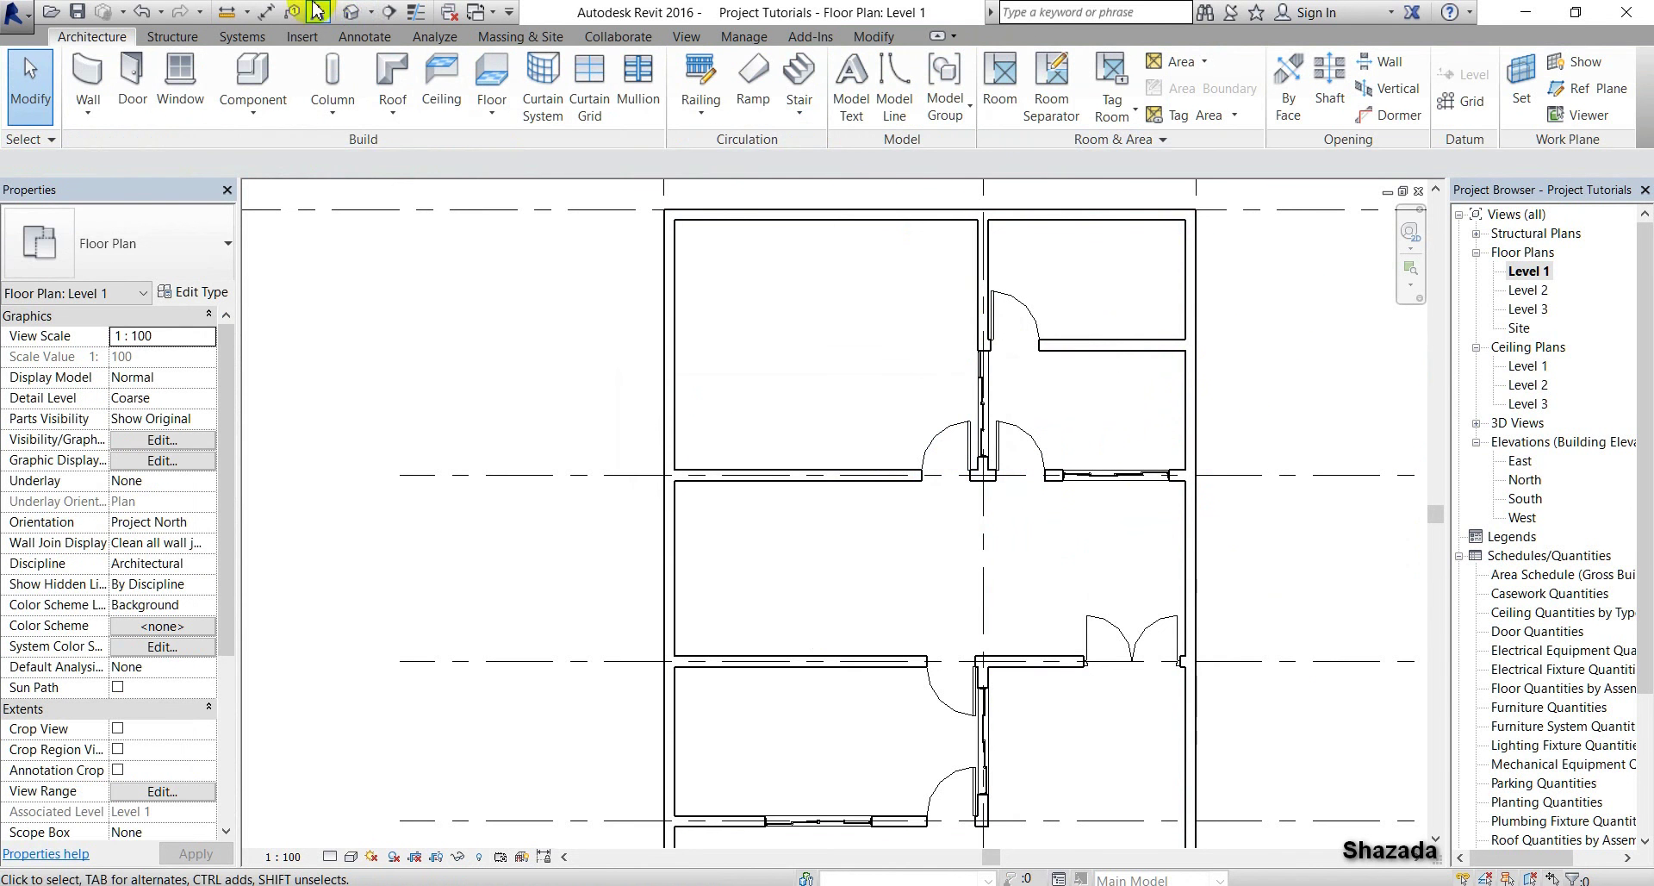
Open the default 3D view and orbit around to inspect the roof's rectangular opening
{"action": "left_click", "coordinate": [351, 12]}
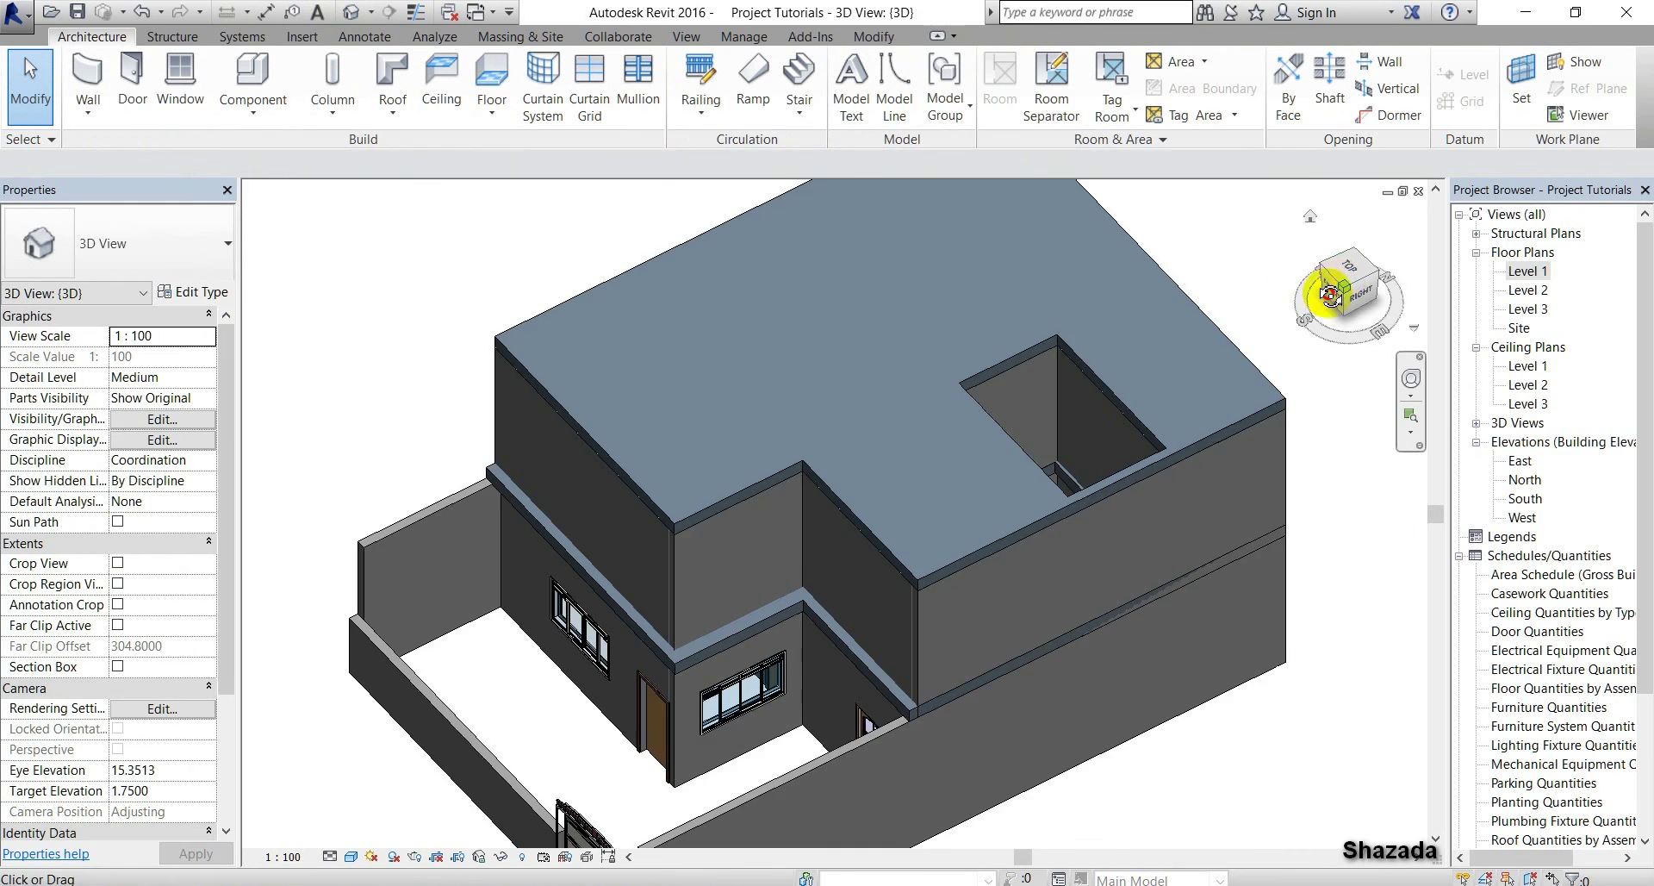
{"action": "mouse_move", "coordinate": [1330, 294]}
{"action": "left_mouse_down"}
{"action": "mouse_move", "coordinate": [1274, 333]}
{"action": "mouse_move", "coordinate": [1344, 276]}
{"action": "left_mouse_up"}
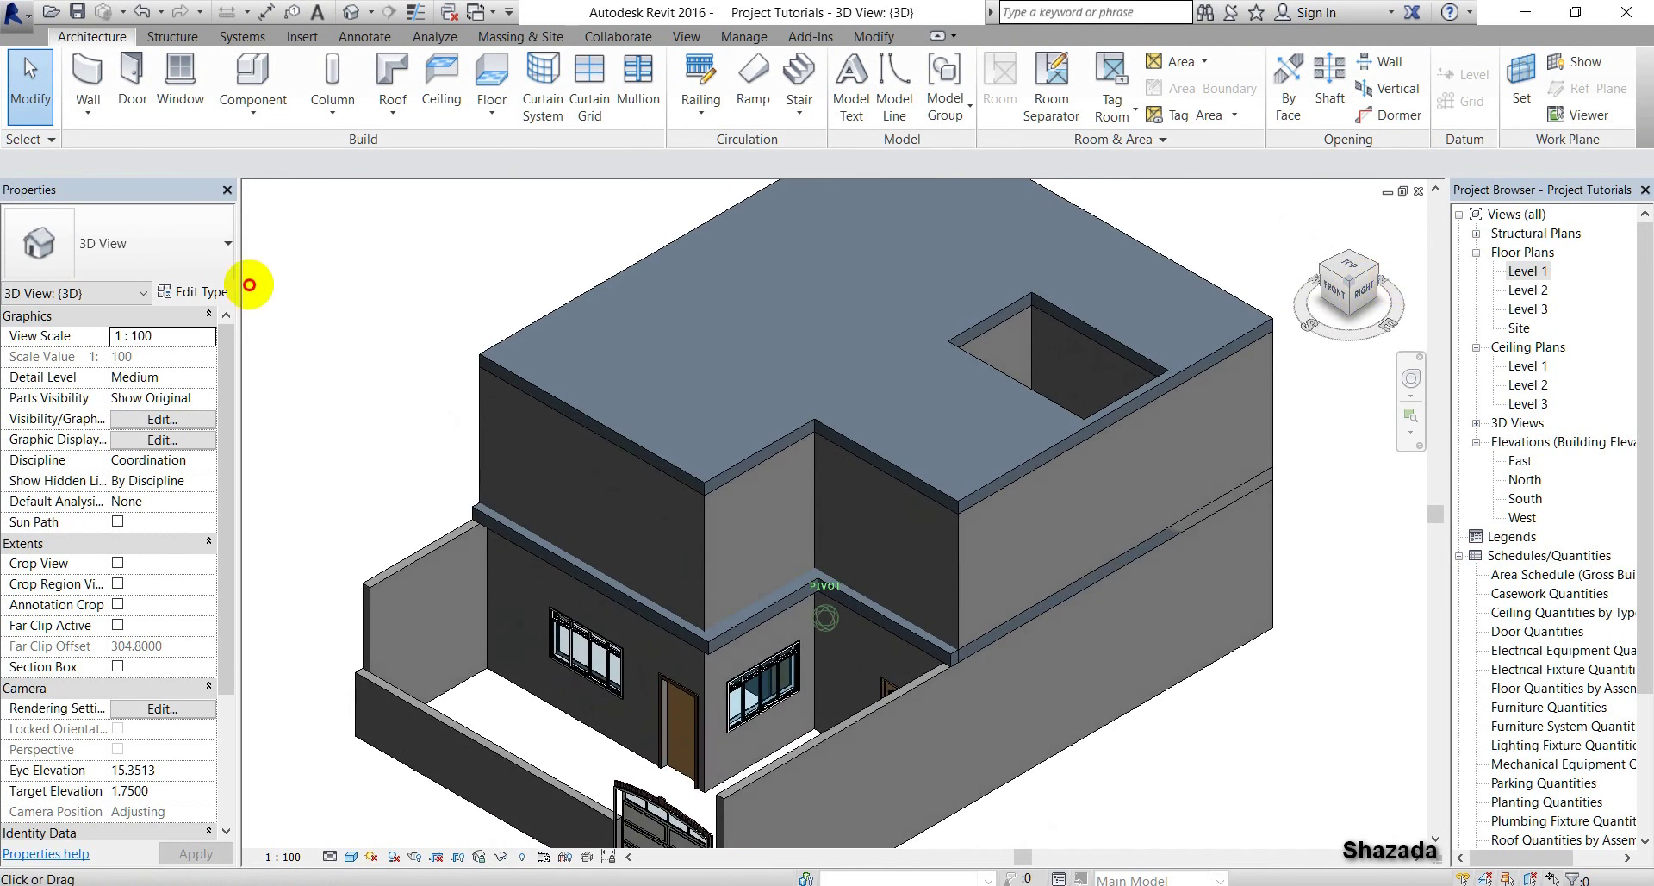
{"action": "middle_click_drag", "start_coordinate": [249, 284], "coordinate": [321, 281], "text": "shift"}
{"action": "left_click", "coordinate": [1371, 302]}
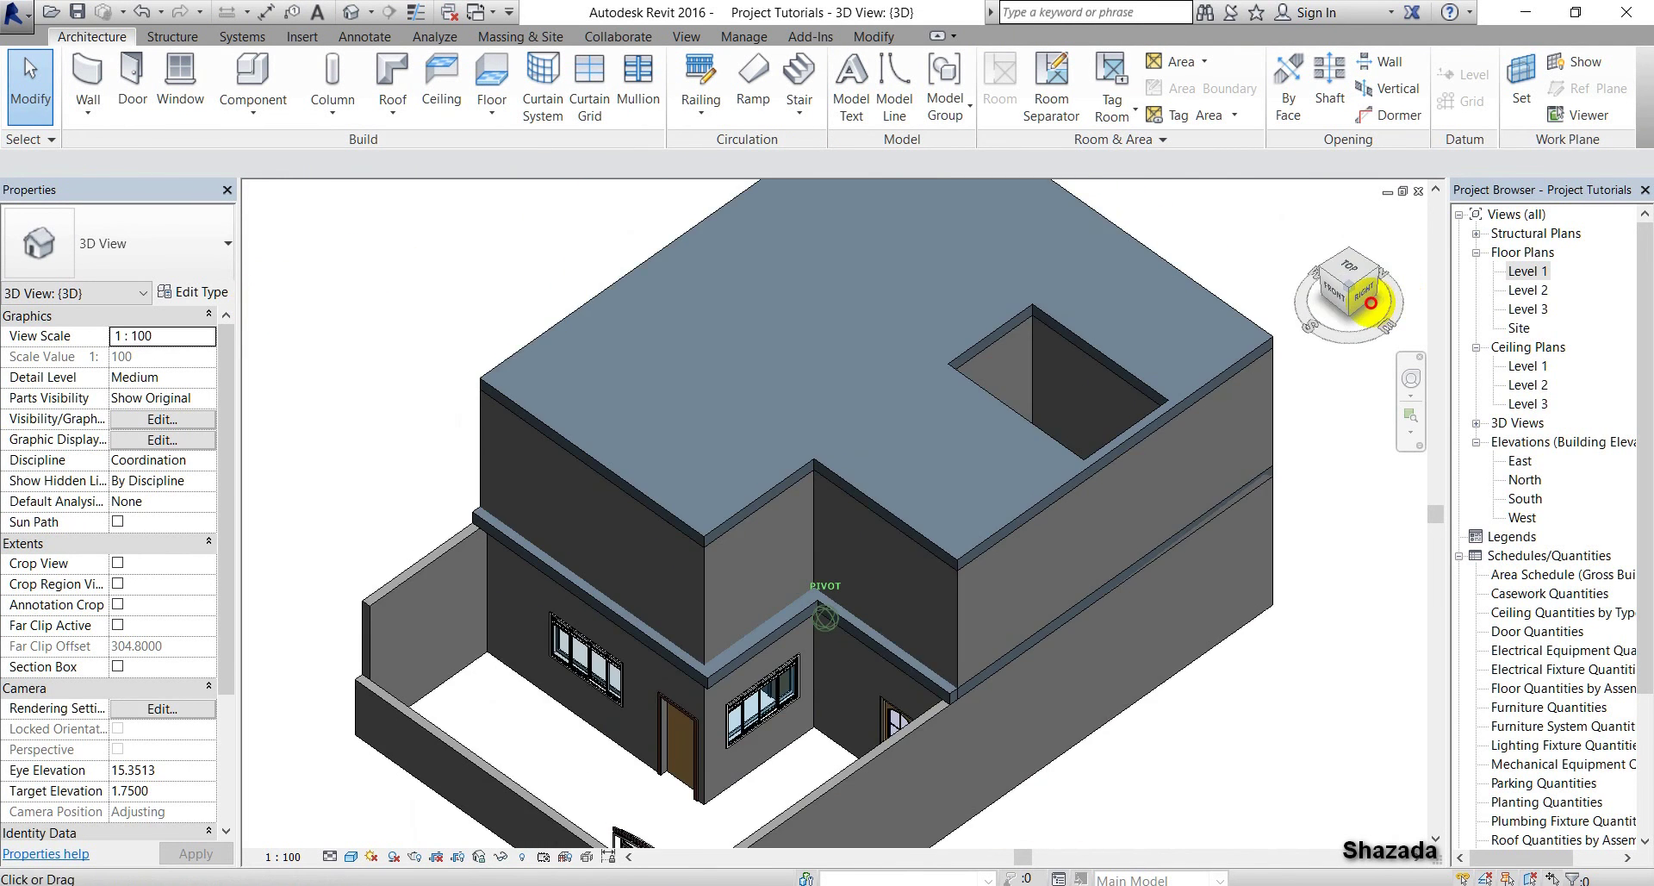
{"action": "mouse_move", "coordinate": [1371, 303]}
{"action": "left_mouse_down"}
{"action": "mouse_move", "coordinate": [1274, 288]}
{"action": "mouse_move", "coordinate": [1285, 302]}
{"action": "left_mouse_up"}
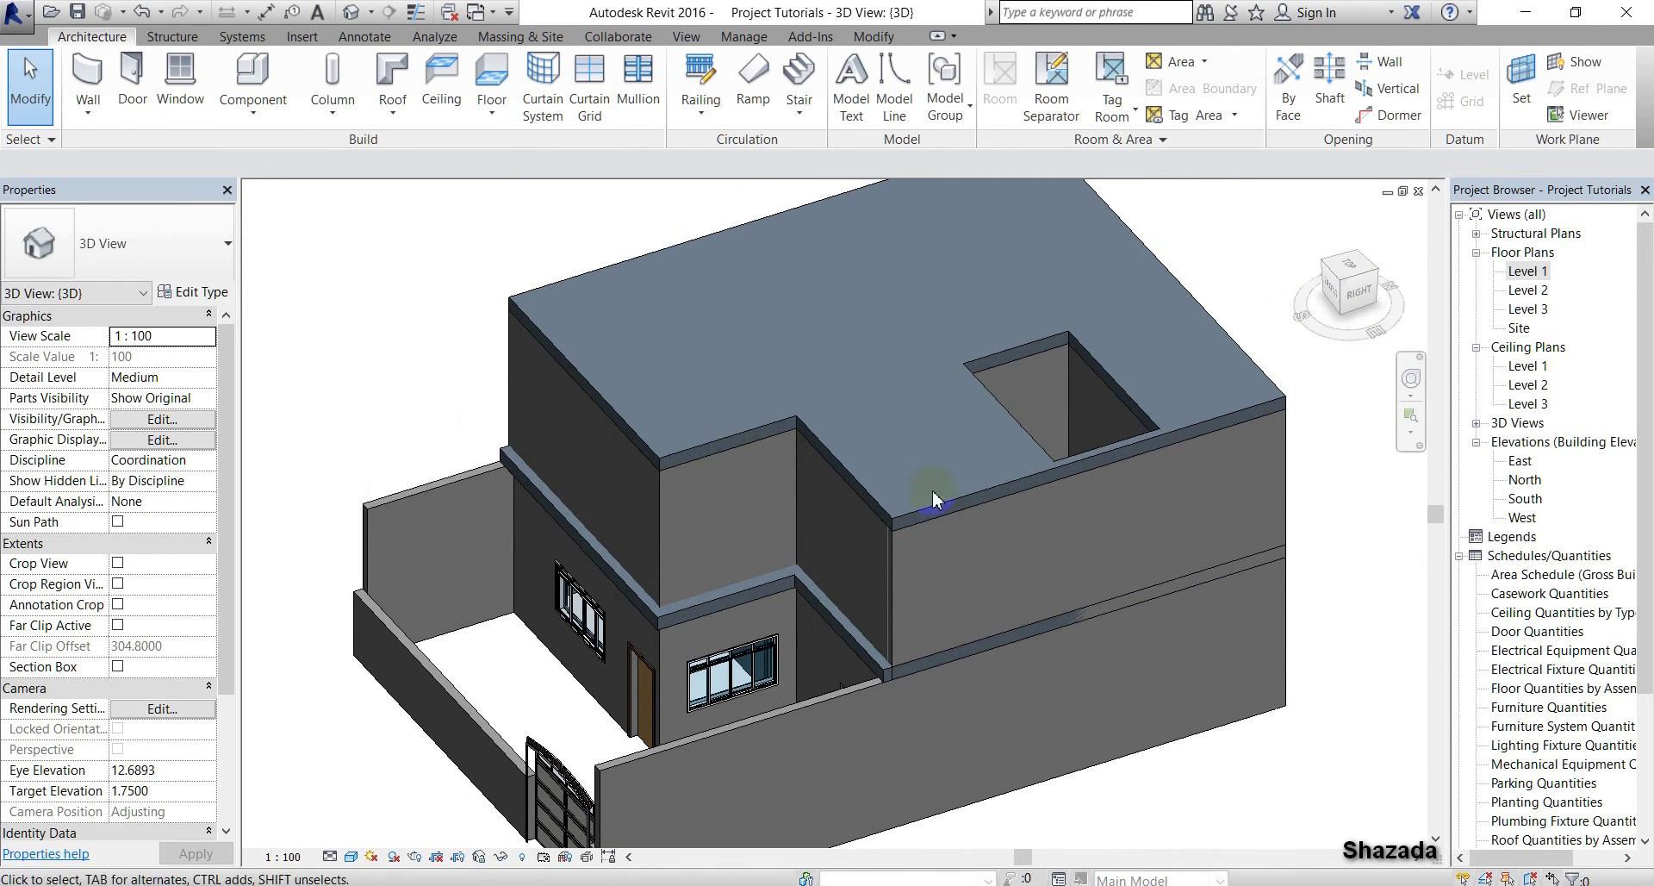